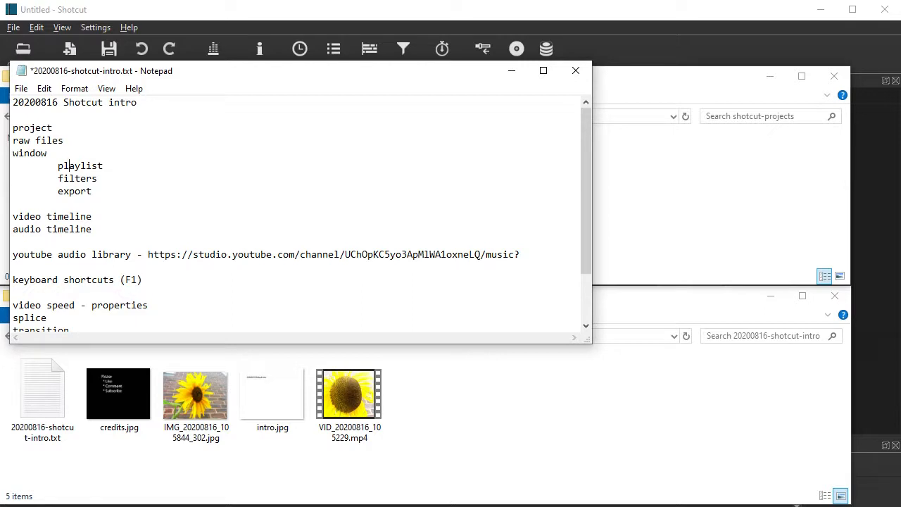
left_click_drag(74, 178, 93, 179)
left_click_drag(63, 190, 87, 190)
left_click_drag(64, 216, 35, 229)
Copy the YouTube audio library address from the notes and open it in Firefox
left_click_drag(148, 254, 300, 254)
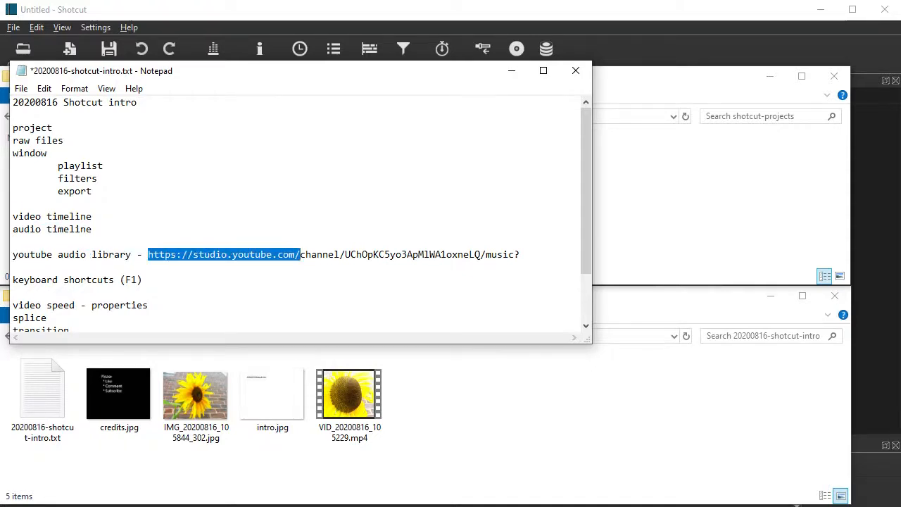
left_click(182, 254)
left_click_drag(521, 254, 148, 255)
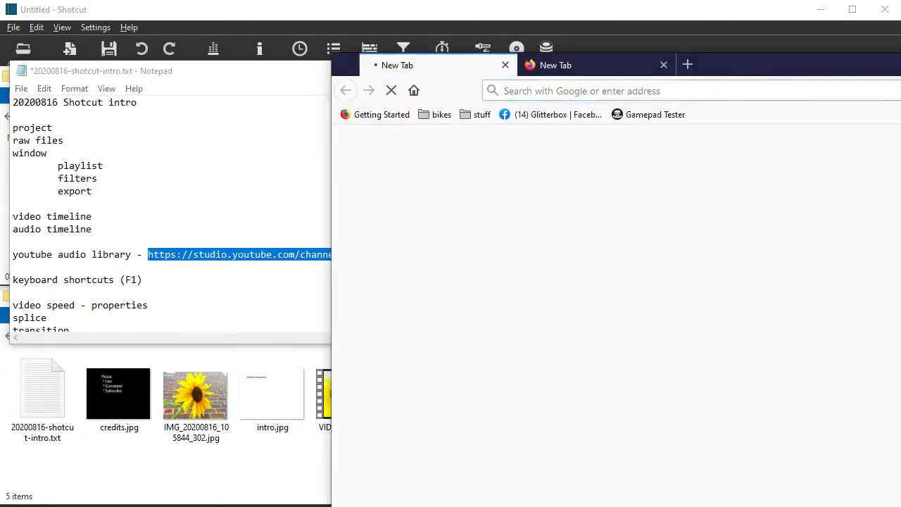
type("https://studio.youtube.com/channel/UChOpKC5yo3ApMIWA1oxneLQ/music?")
key("Return")
Review the notes on keyboard shortcuts, video speed, splice, transition, background music level and the YouTube audio library
left_click_drag(145, 280, 47, 281)
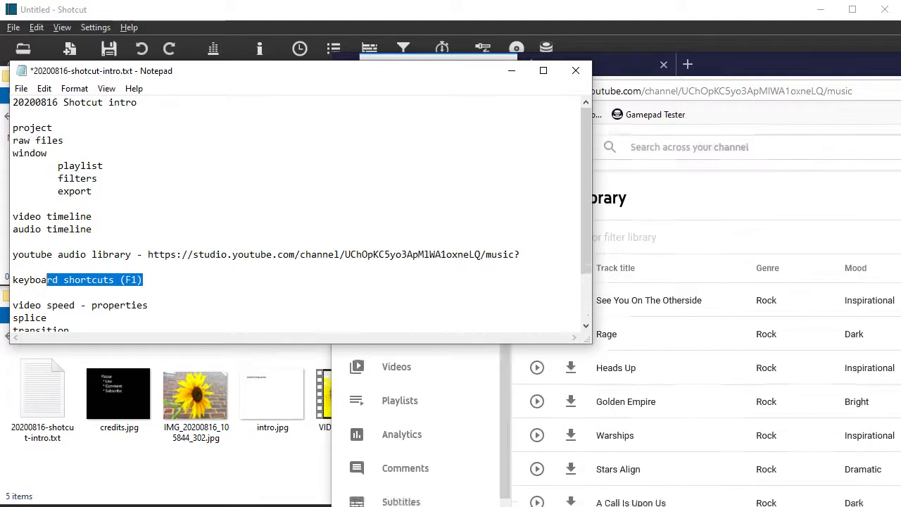
scroll(296, 211, "down", 2)
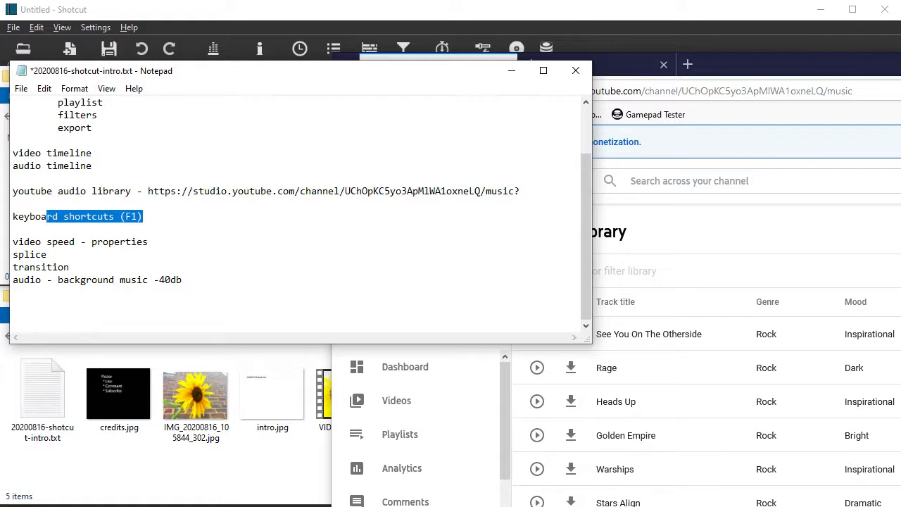
left_click_drag(52, 242, 103, 242)
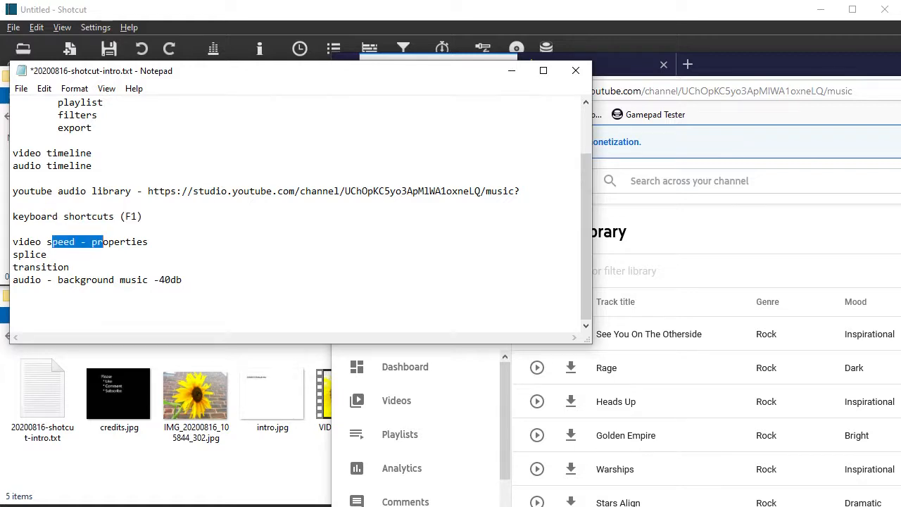
left_click_drag(24, 255, 48, 254)
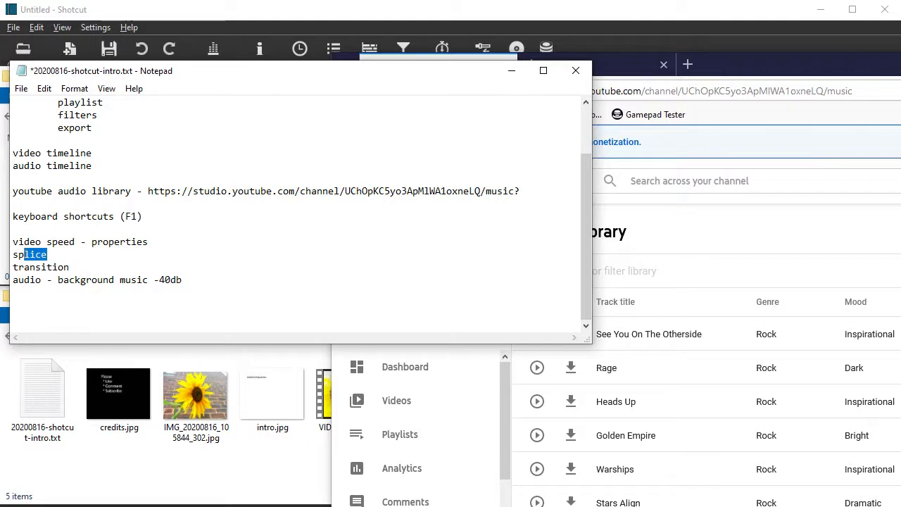
left_click_drag(41, 254, 30, 280)
left_click(131, 280)
left_click(183, 279)
left_click_drag(183, 280, 30, 280)
left_click_drag(185, 279, 154, 279)
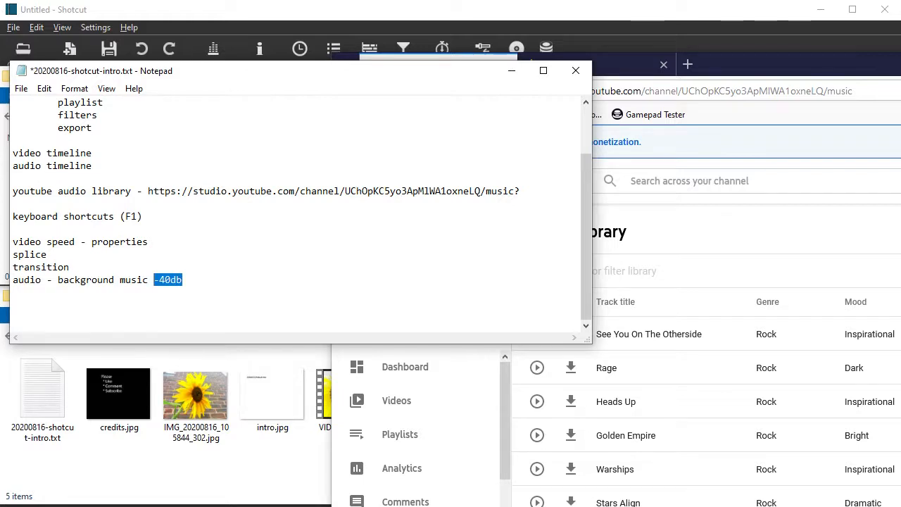
scroll(295, 211, "up", 2)
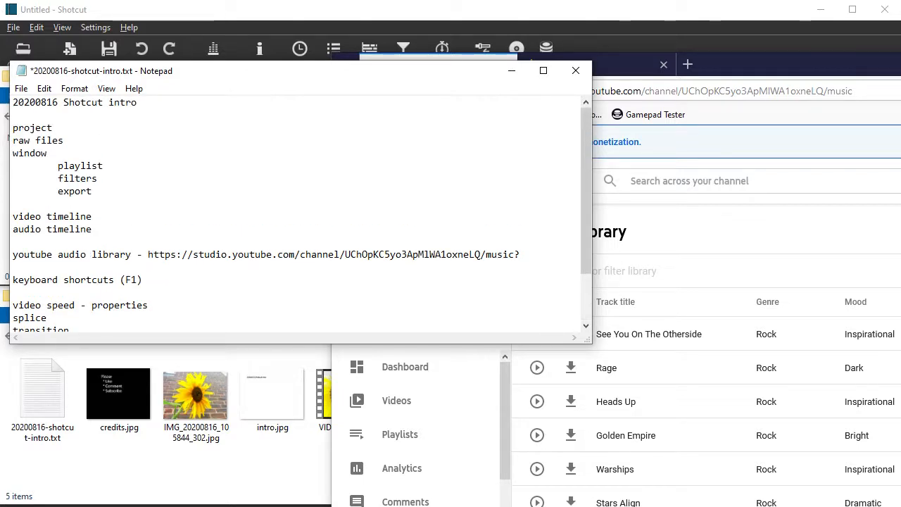
left_click_drag(24, 254, 75, 254)
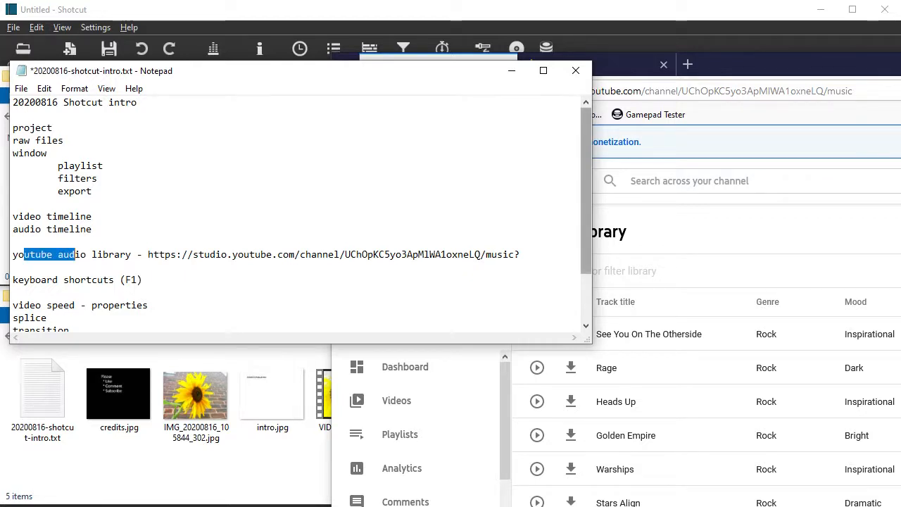
Switch to the browser, bring its window fully into view and search the audio library for "nimbus"
left_click(704, 232)
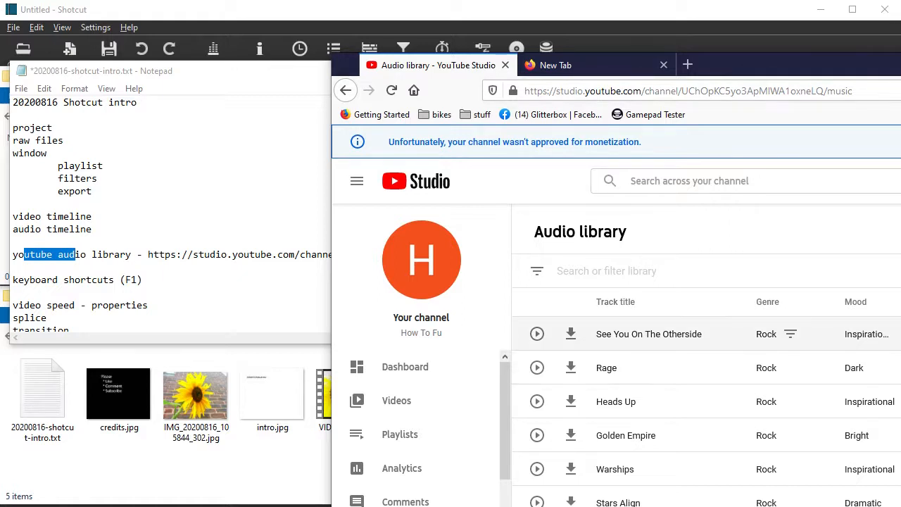
left_click(607, 271)
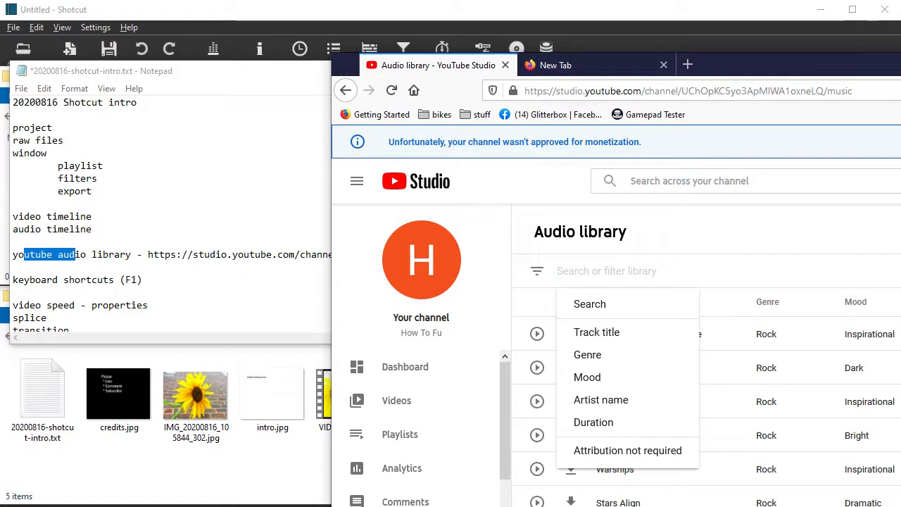
left_click_drag(746, 65, 424, 26)
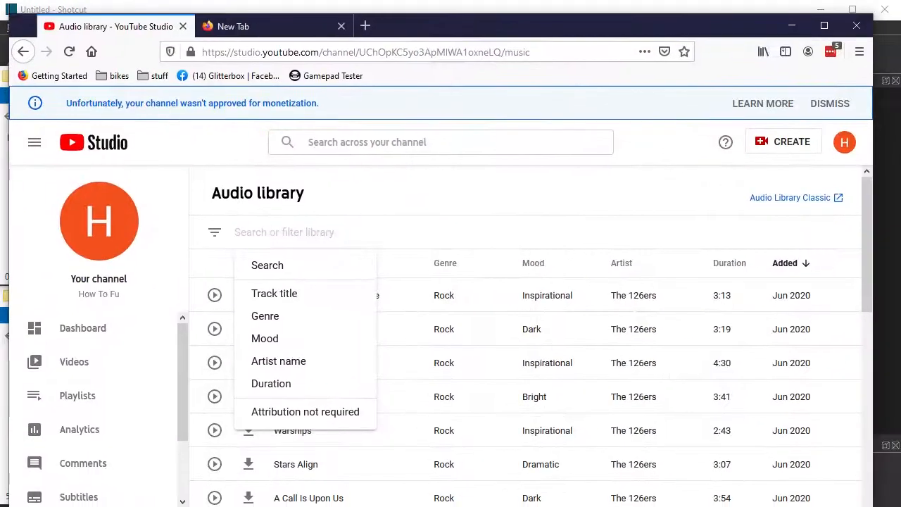
type("ni")
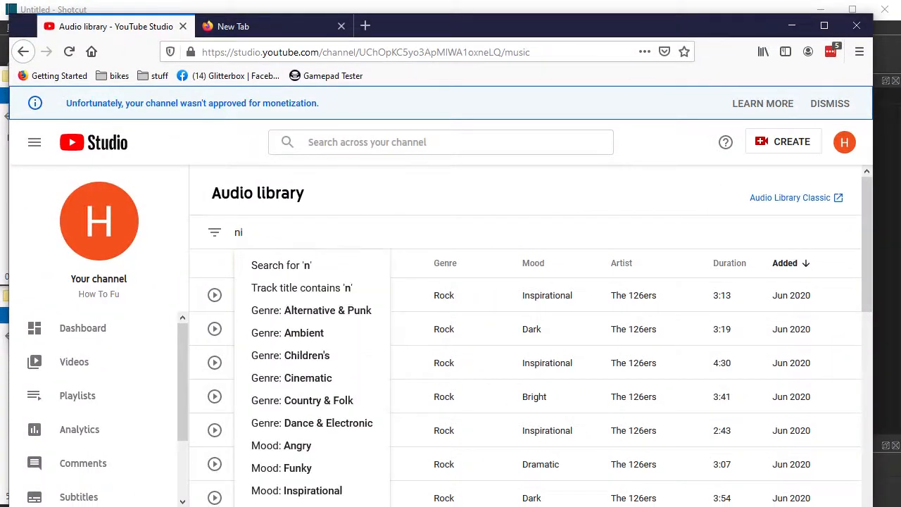
type("mbus")
key("Return")
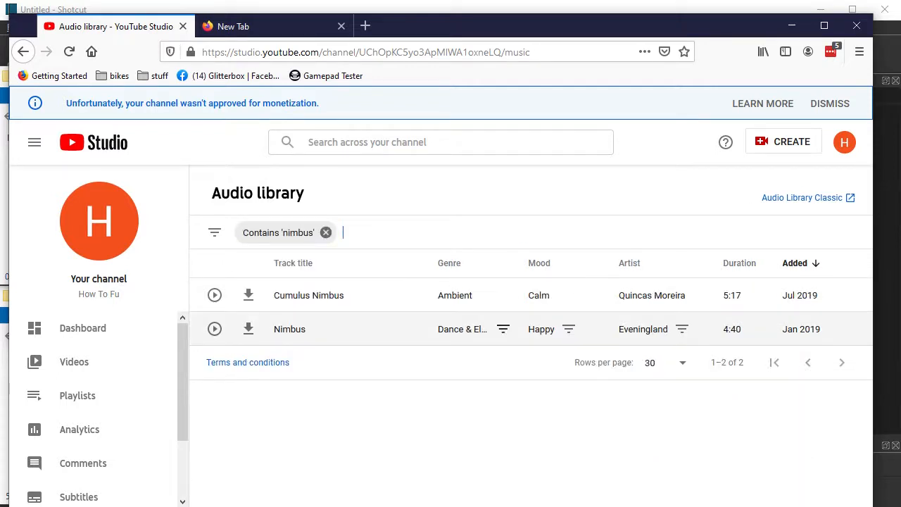
Preview the Nimbus track by Eveningland, pause it and minimize the browser
left_click(215, 329)
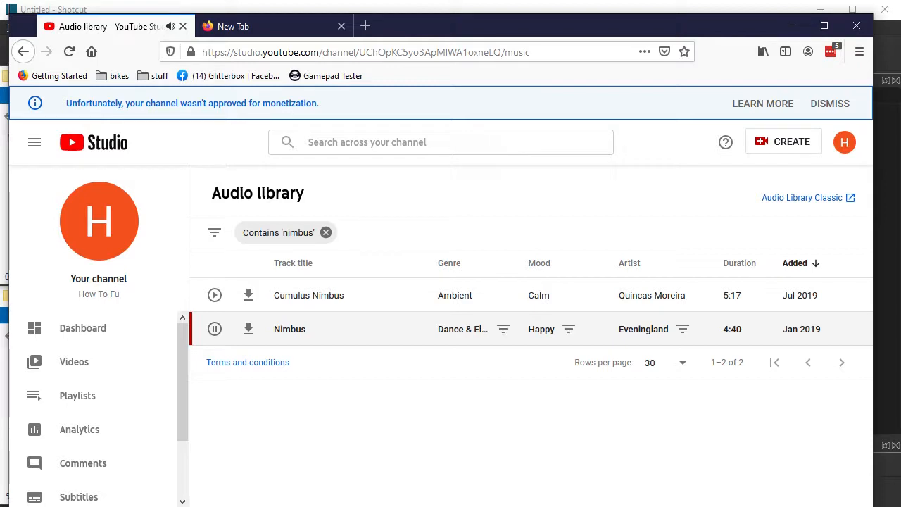
left_click(214, 329)
left_click(792, 25)
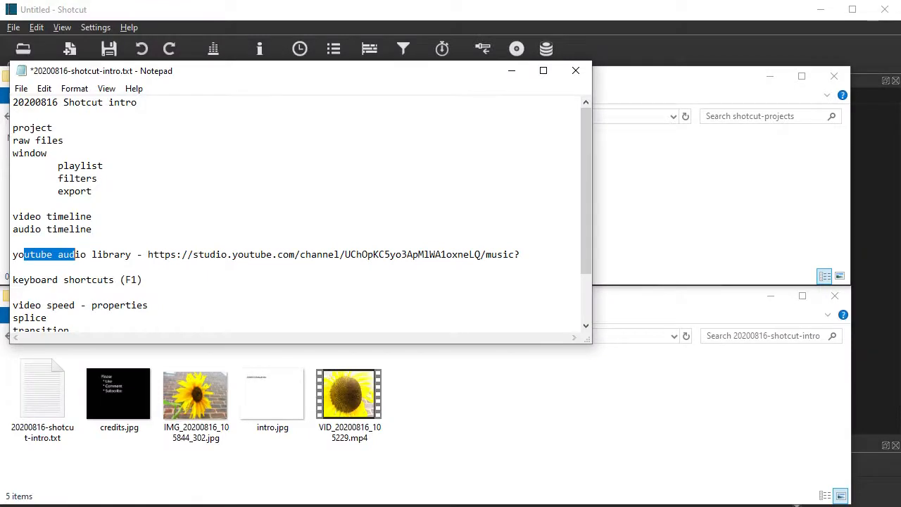
Move the notes window out of the way and check the shotcut-projects folder
left_click_drag(54, 128, 35, 127)
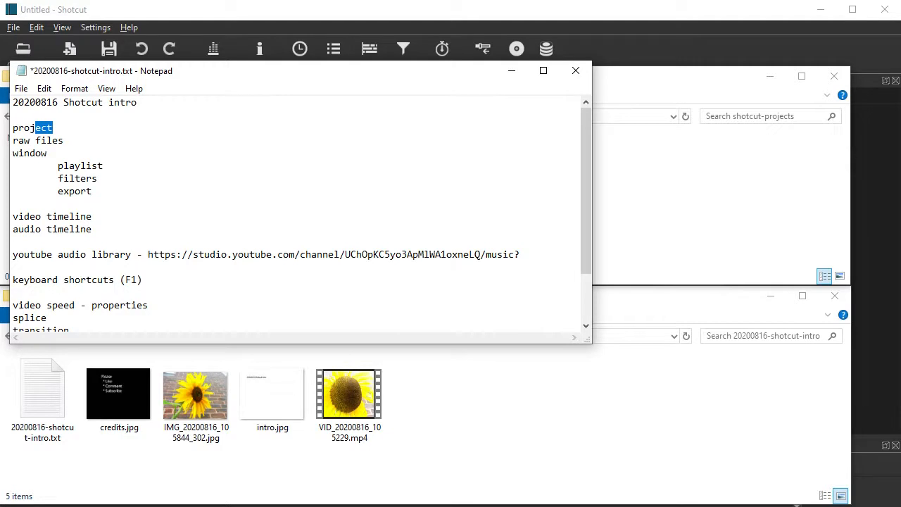
left_click_drag(240, 71, 233, 479)
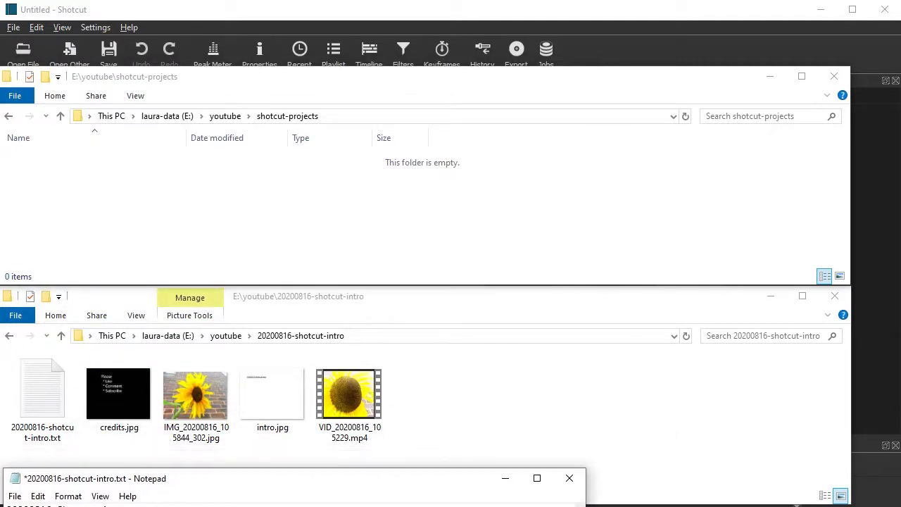
key("alt+Tab")
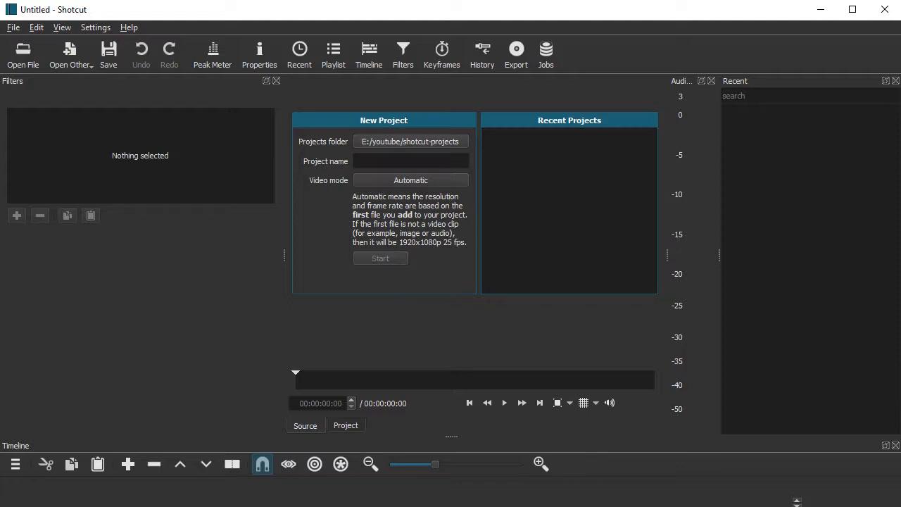
key("alt+Tab")
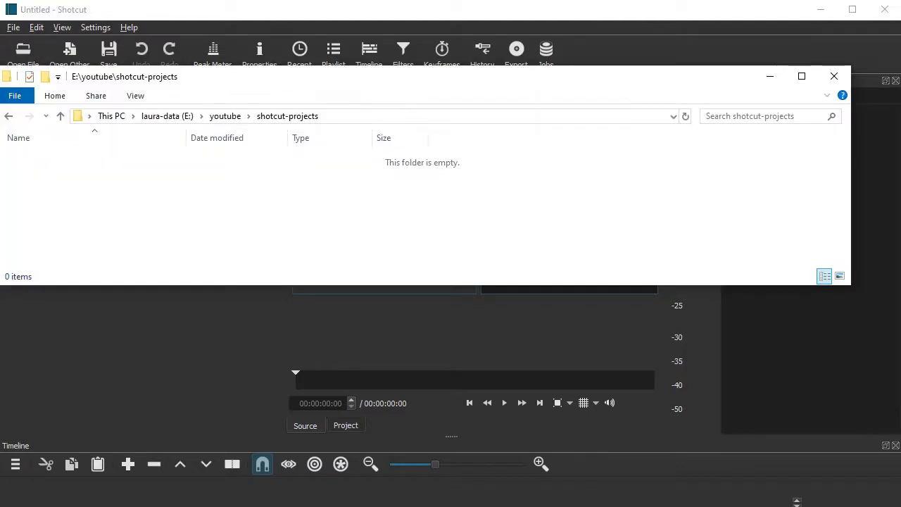
mouse_move(296, 76)
left_mouse_down()
mouse_move(300, 221)
mouse_move(300, 80)
left_mouse_up()
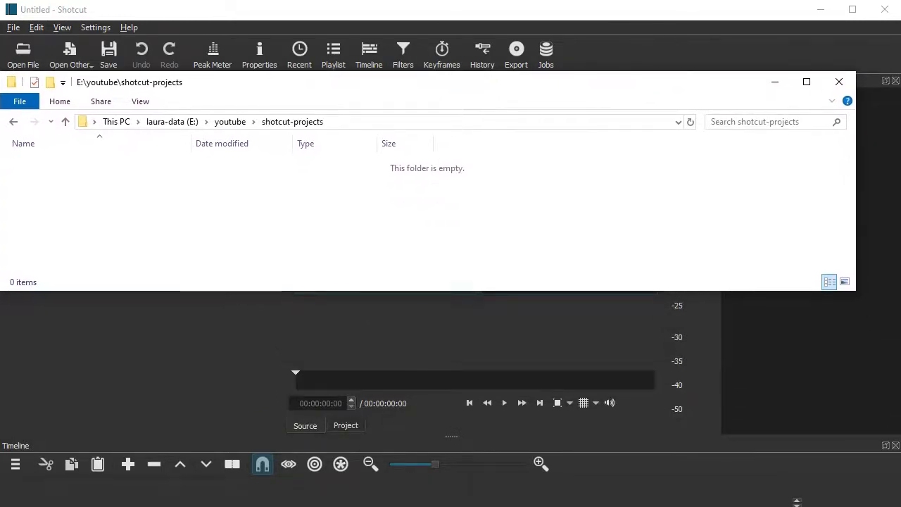
Switch to Shotcut, start a new project named 20200816-shotcut-intro and save it
key("alt+Tab")
type("202008")
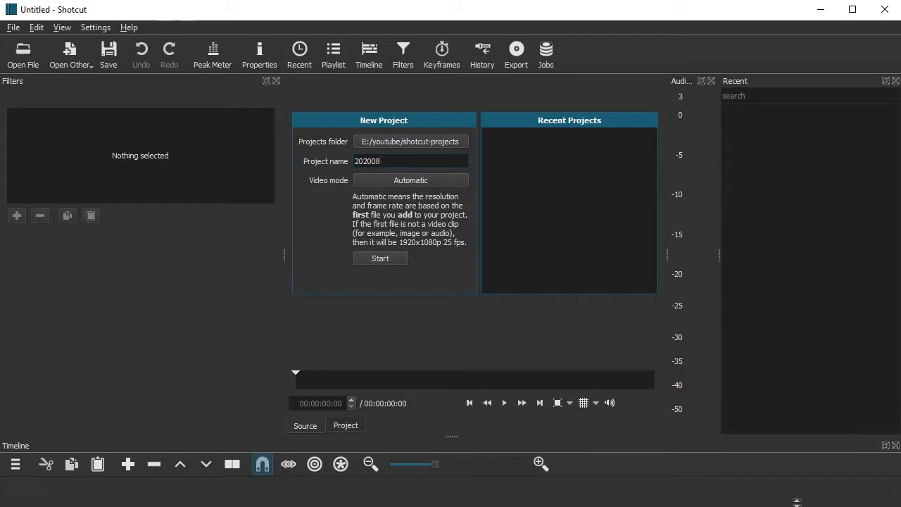
type("16-shotcut-intro")
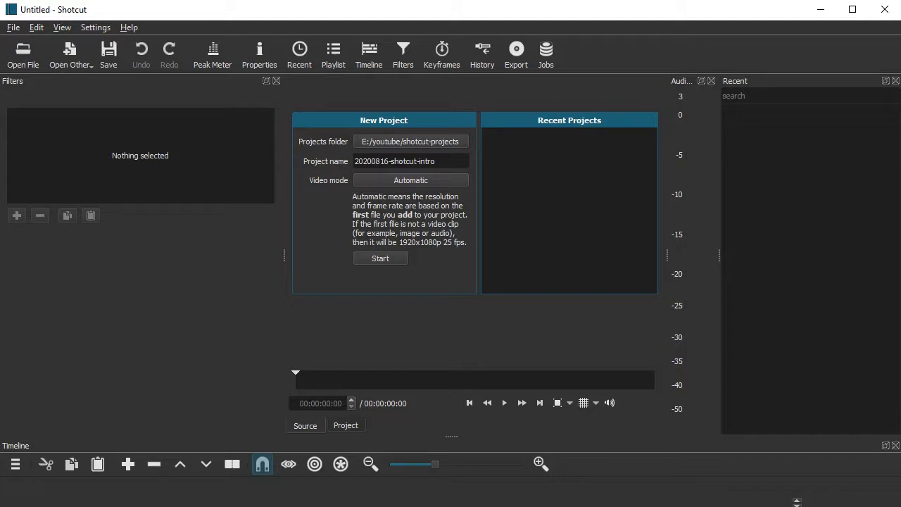
left_click(380, 258)
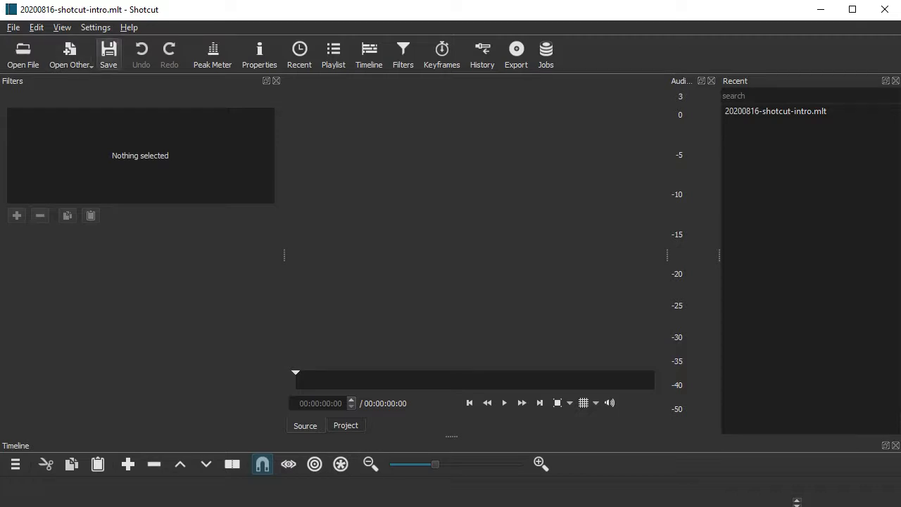
left_click(108, 53)
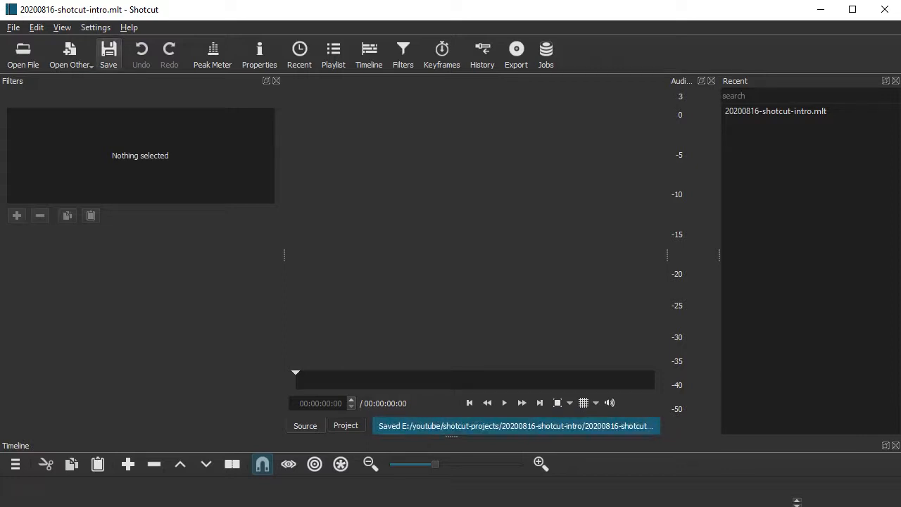
In File Explorer, open the new project's folder, inspect 20200816-shotcut-intro.mlt in Sublime Text, and close the editor
key("alt+Tab")
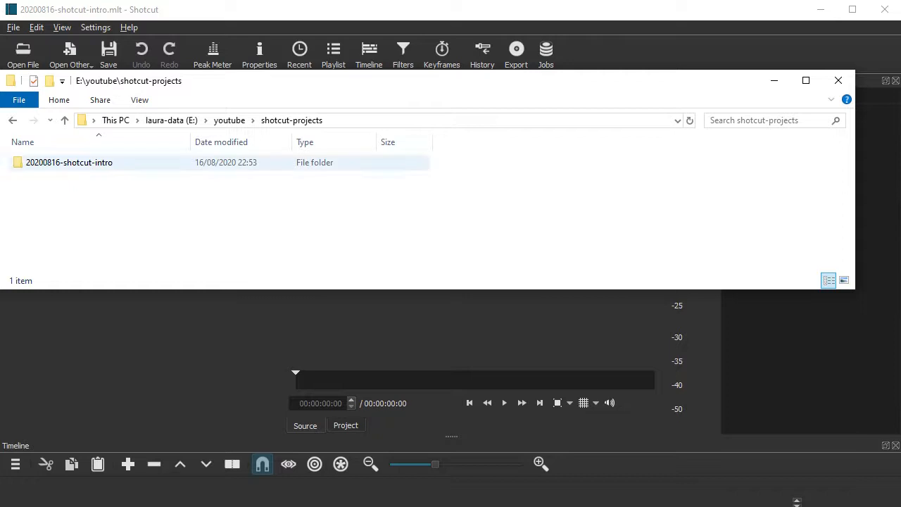
double_click(70, 163)
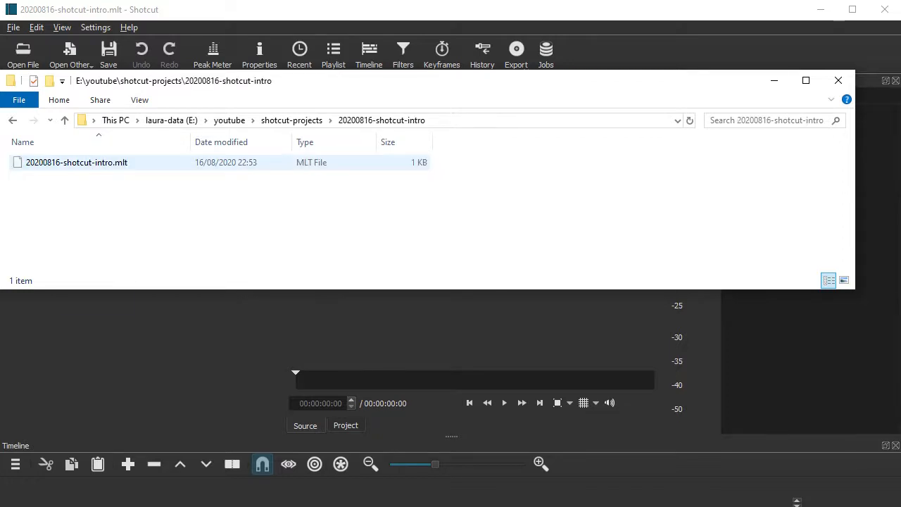
left_click(77, 162)
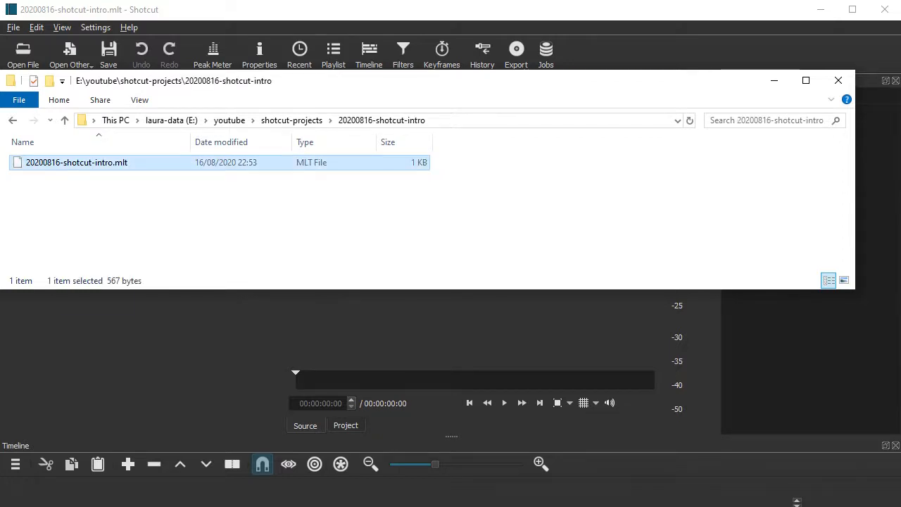
right_click(104, 162)
left_click(169, 205)
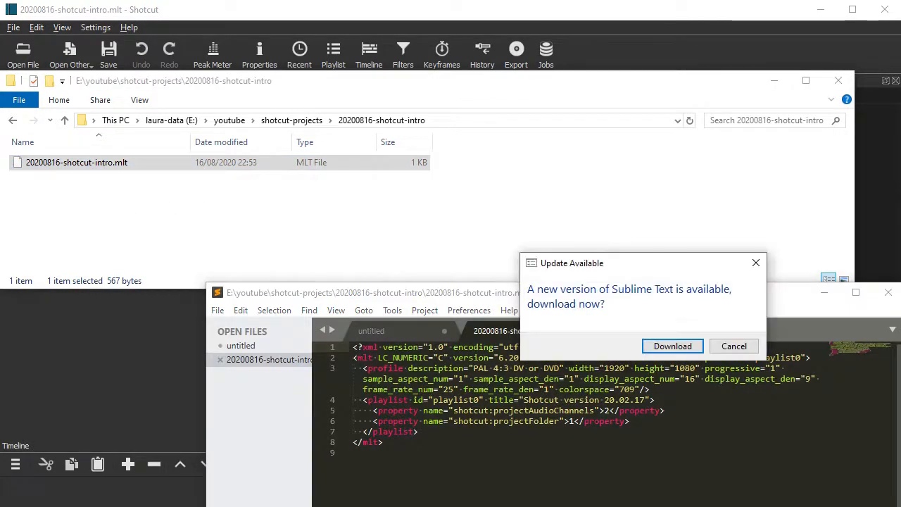
left_click(756, 263)
left_click_drag(690, 292, 507, 87)
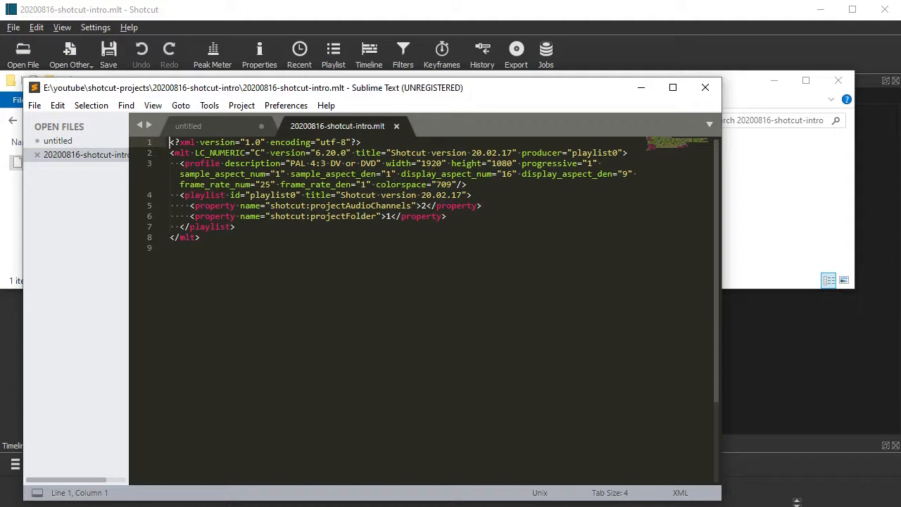
left_click_drag(359, 88, 861, 361)
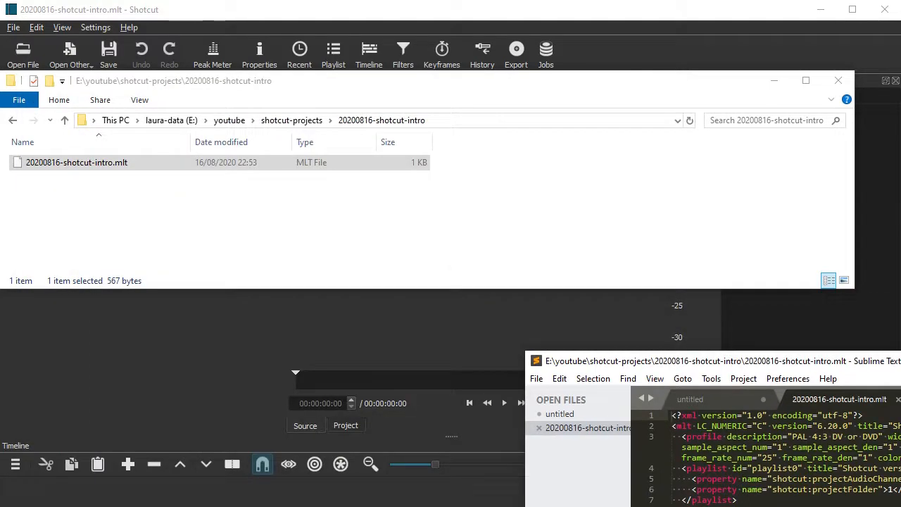
key("alt+F4")
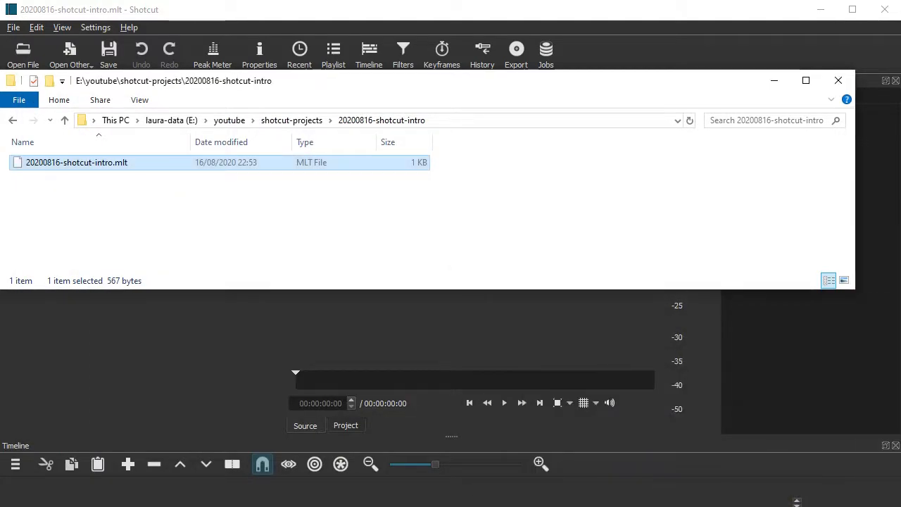
Minimize the project folder window and bring up the raw files folder E:\youtube\20200816-shotcut-intro
left_click(366, 215)
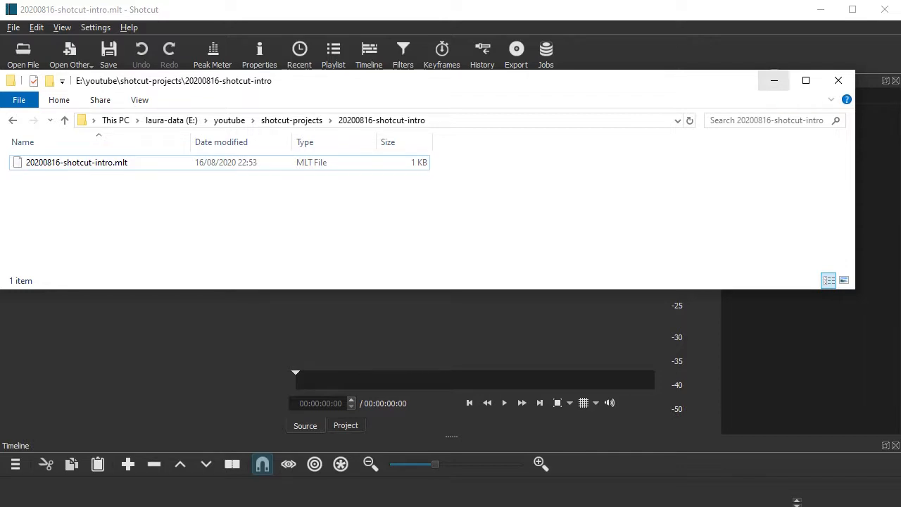
left_click(774, 80)
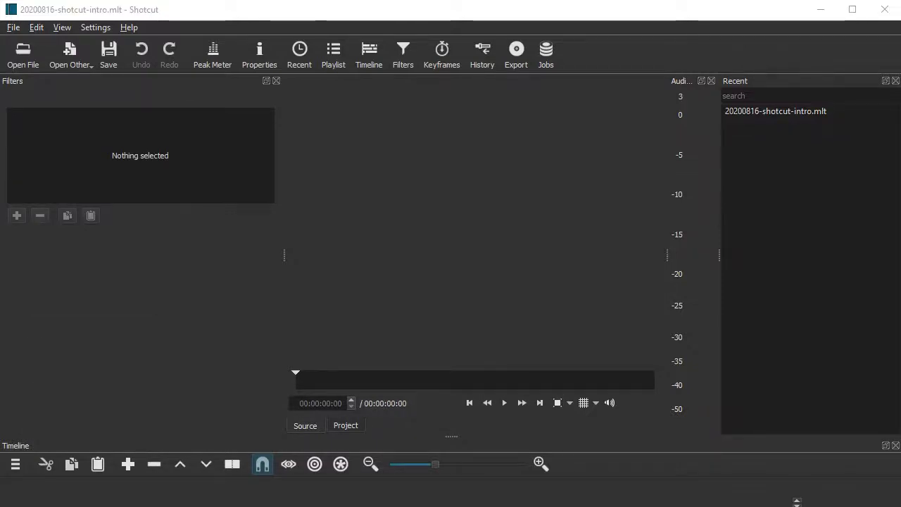
key("alt+Tab")
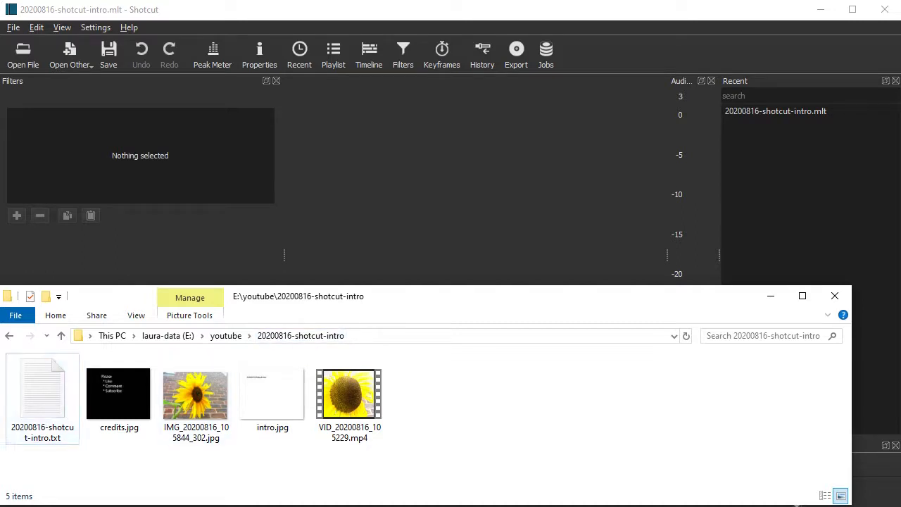
Check credits.jpg in the raw files folder, replace it with the version reading "Thanks for watching", and preview the replacement
key("alt+Tab")
left_click_drag(106, 478, 109, 506)
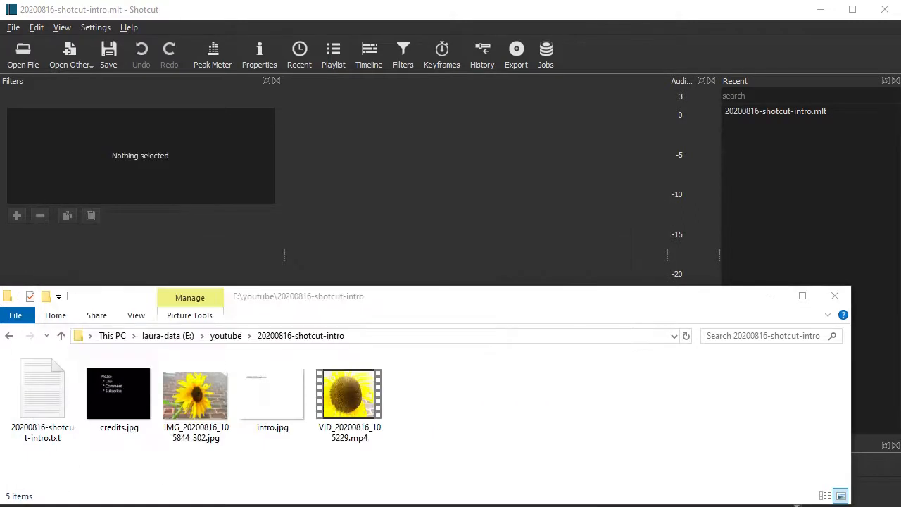
double_click(111, 389)
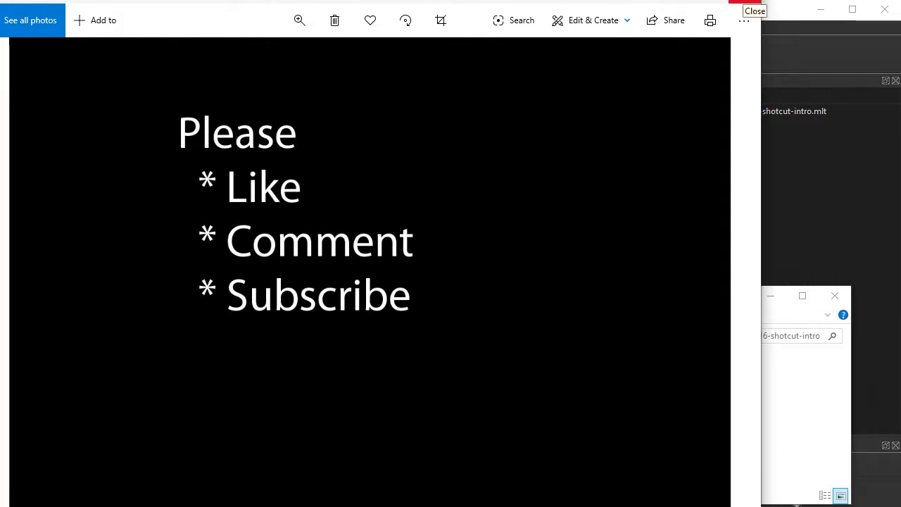
left_click(745, 4)
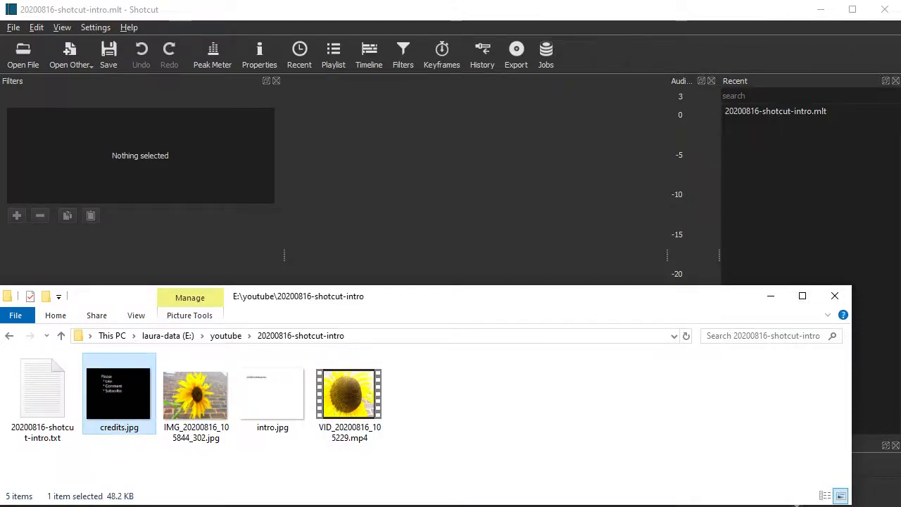
key("Delete")
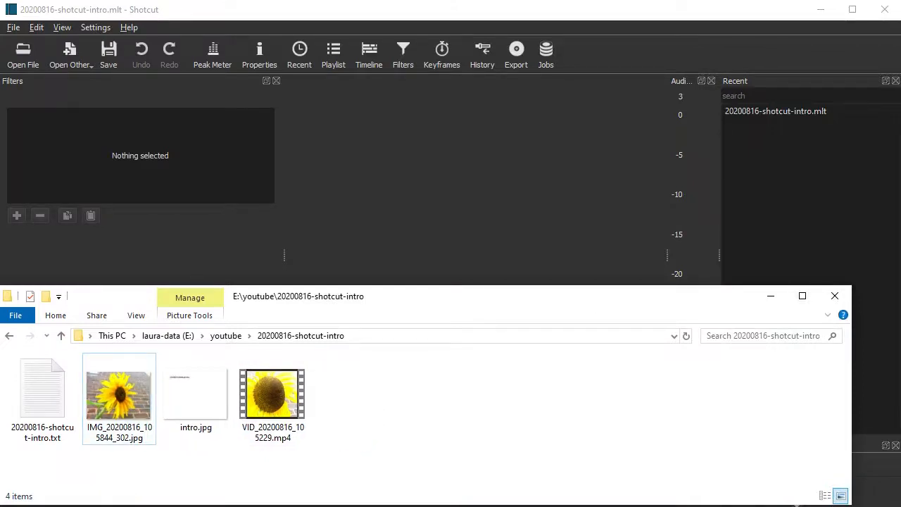
left_click_drag(900, 421, 551, 421)
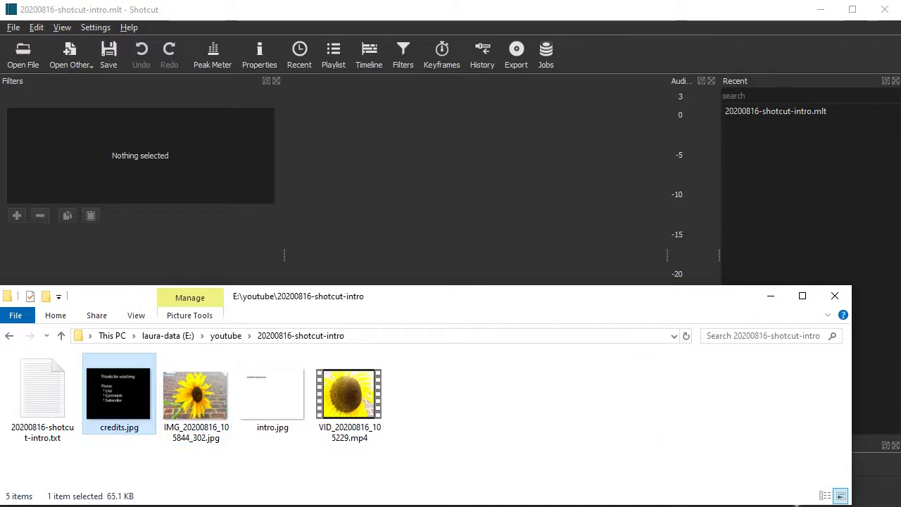
double_click(118, 394)
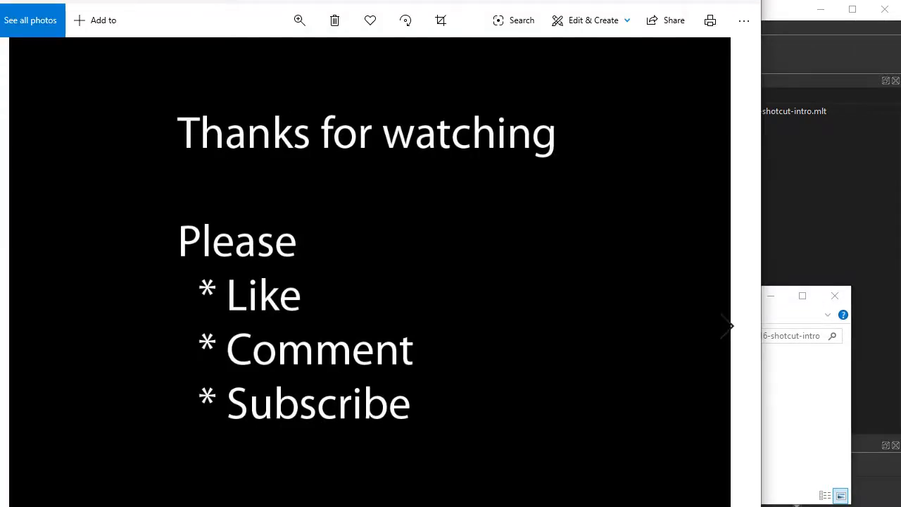
left_click(746, 2)
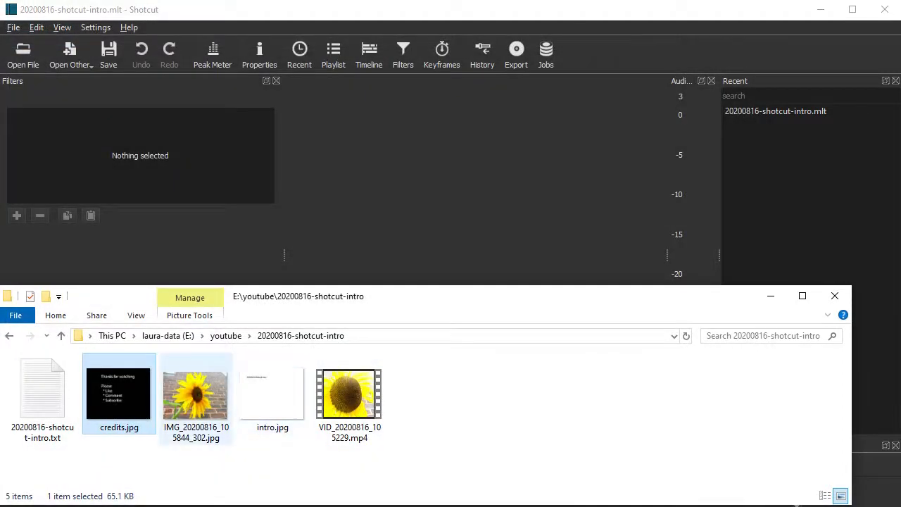
Preview the sunflower photo IMG_20200816_105844_302.jpg and the title image intro.jpg, resizing the viewer window, and close the viewer
double_click(195, 394)
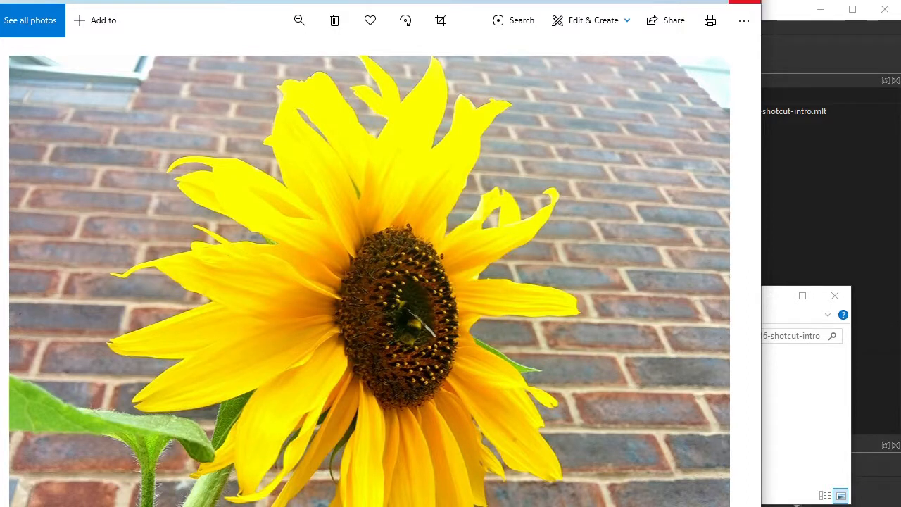
left_click(745, 2)
left_click(349, 396)
double_click(272, 396)
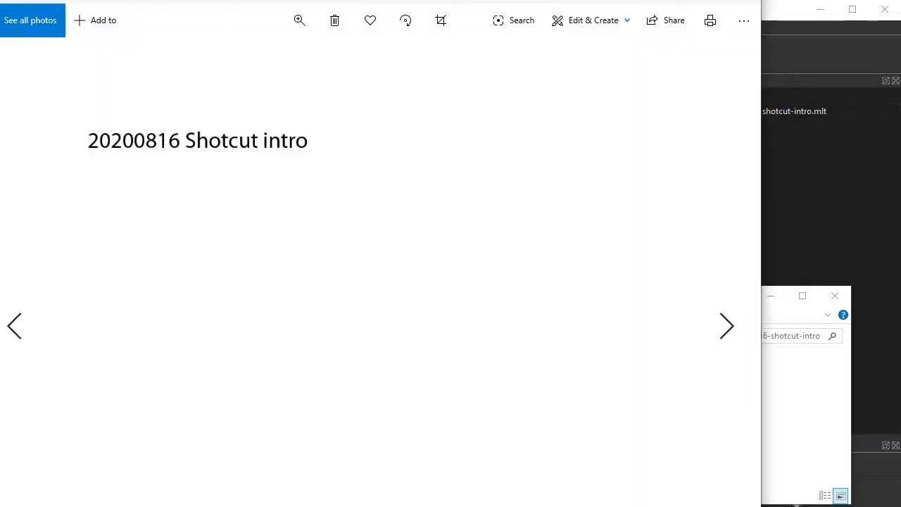
left_click_drag(761, 506, 524, 333)
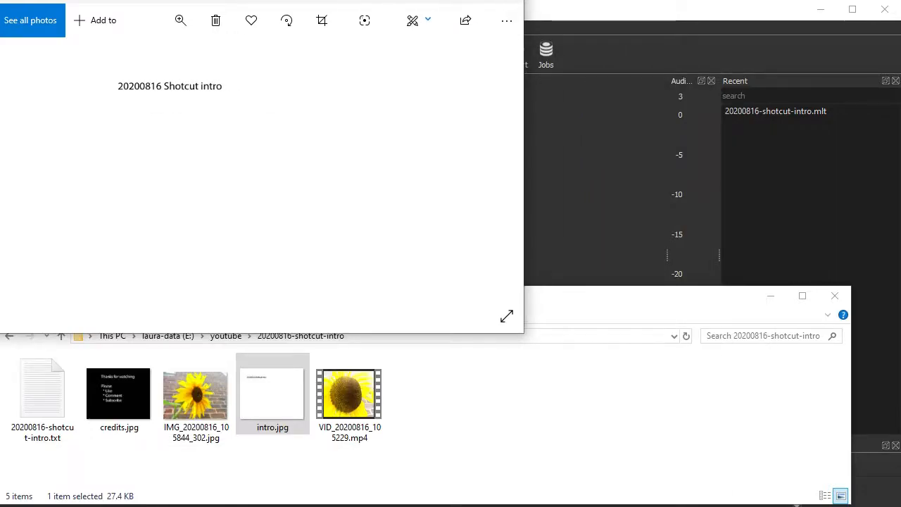
left_click(14, 174)
left_click_drag(211, 1, 299, 84)
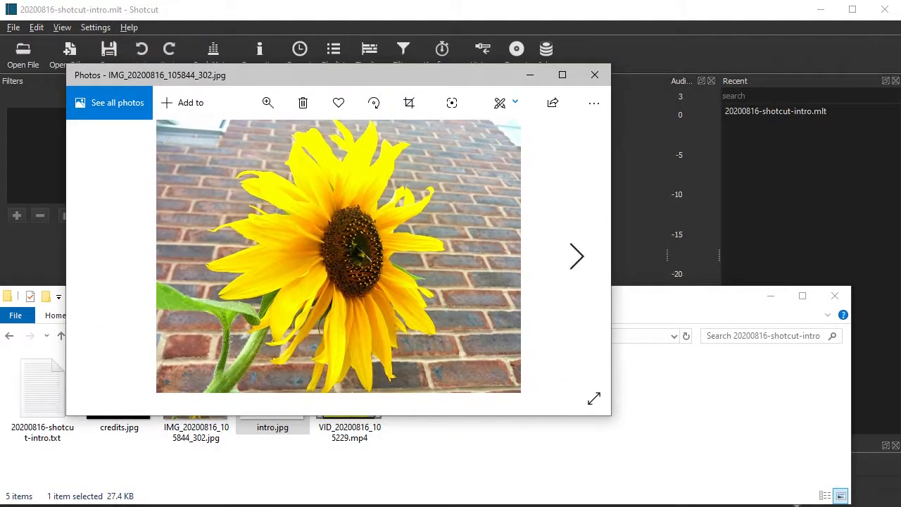
left_click(578, 256)
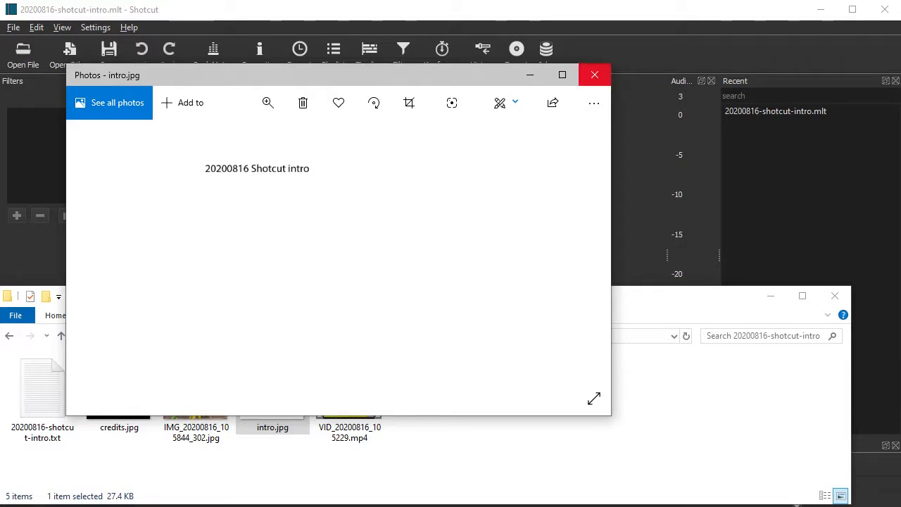
left_click(595, 75)
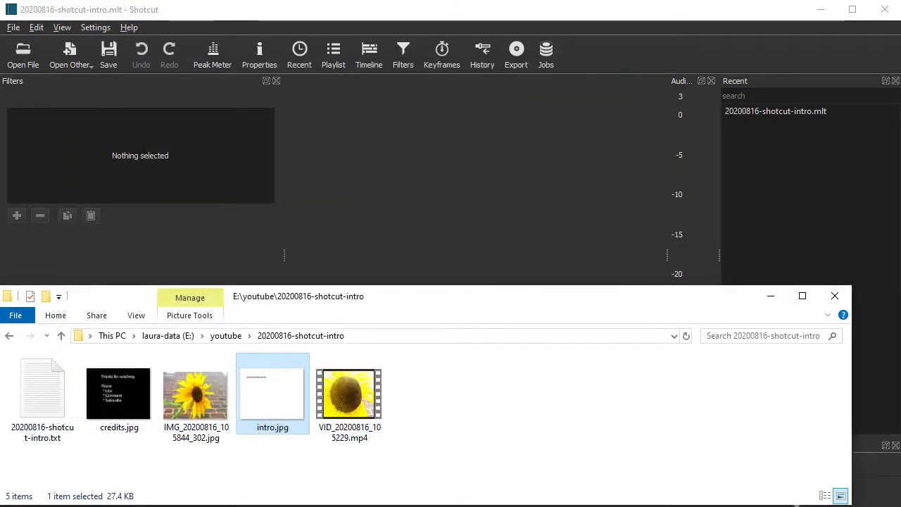
Bring up the notes, highlight the "raw files" item, and return to the raw files folder window
left_click_drag(303, 506, 303, 224)
left_click_drag(57, 281, 17, 295)
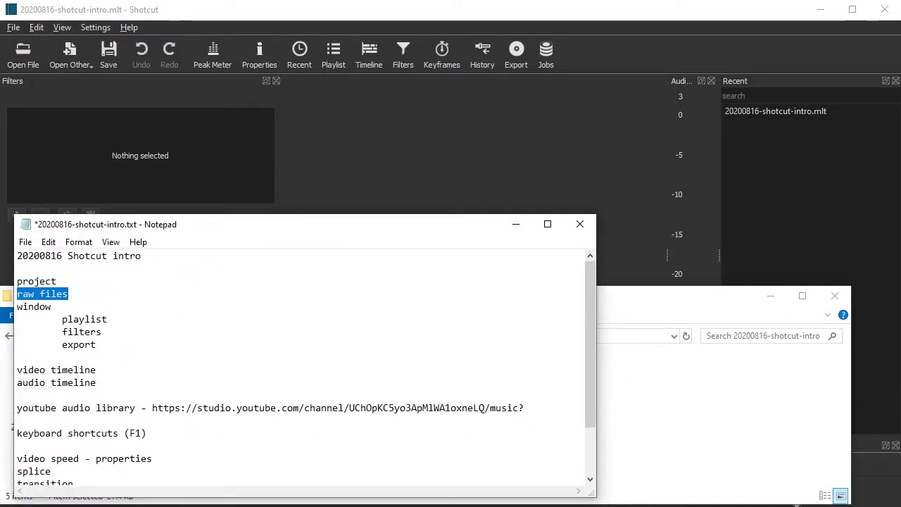
left_click_drag(8, 295, 42, 296)
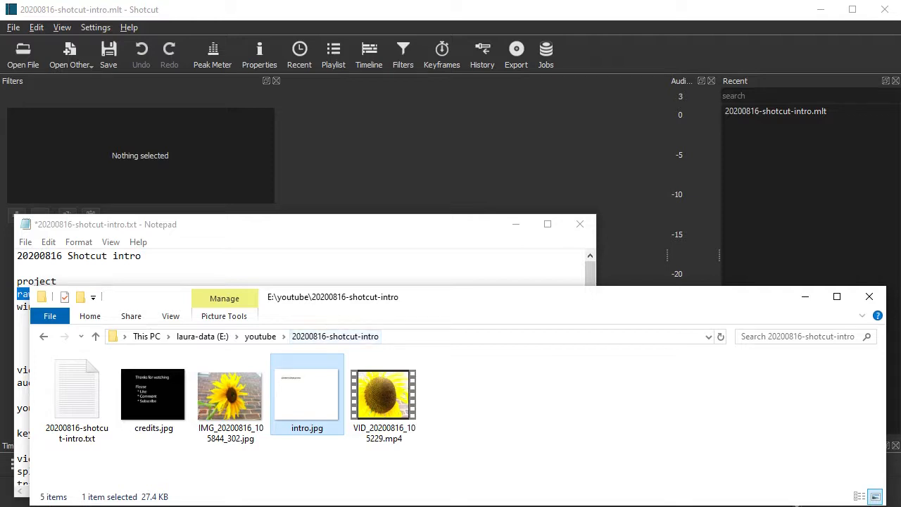
Go up to E:\youtube, list its contents with details and a wider Name column, and reopen 20200816-shotcut-intro
left_click(260, 337)
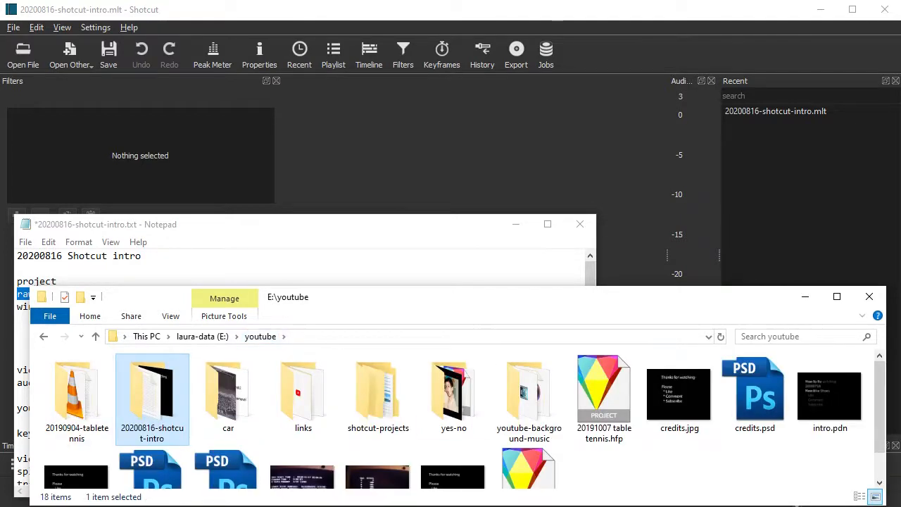
left_click(859, 497)
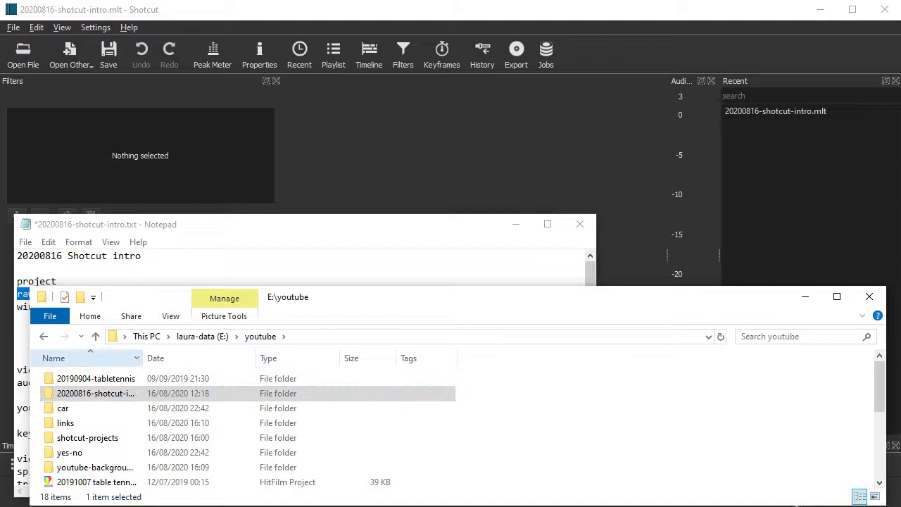
left_click_drag(143, 359, 216, 359)
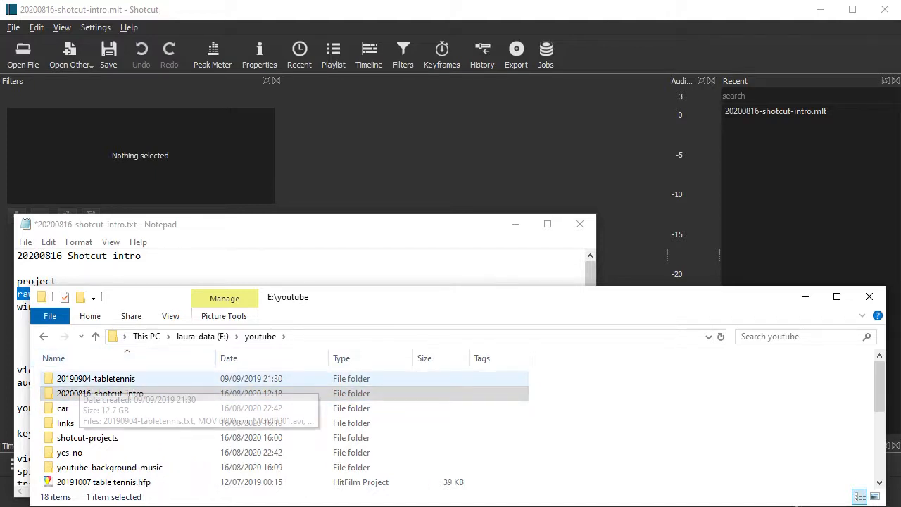
double_click(100, 393)
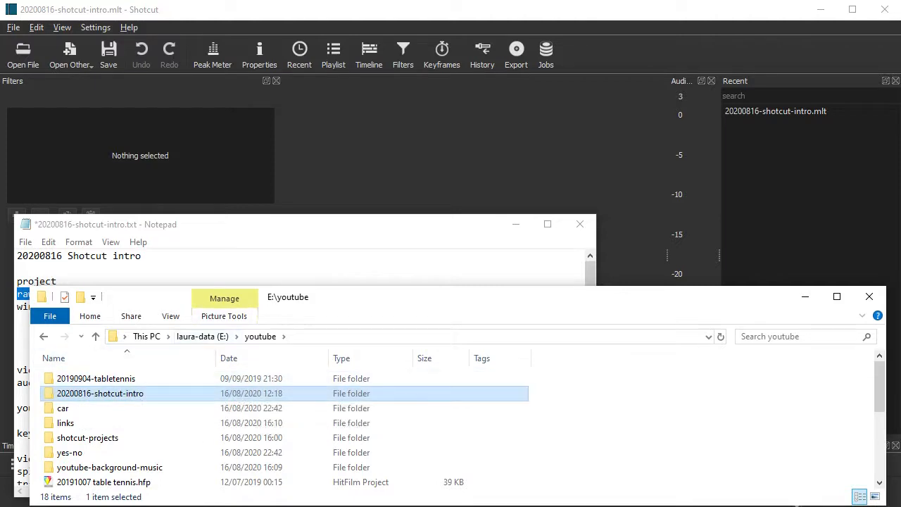
Check the playlist item in the notes, move the notes window down out of the way, and display the playlist in Shotcut
key("alt+Tab")
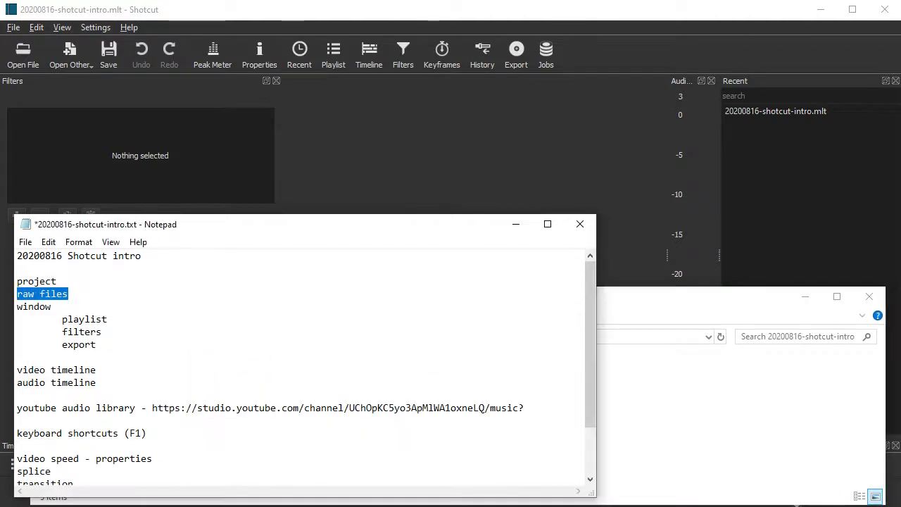
left_click(52, 307)
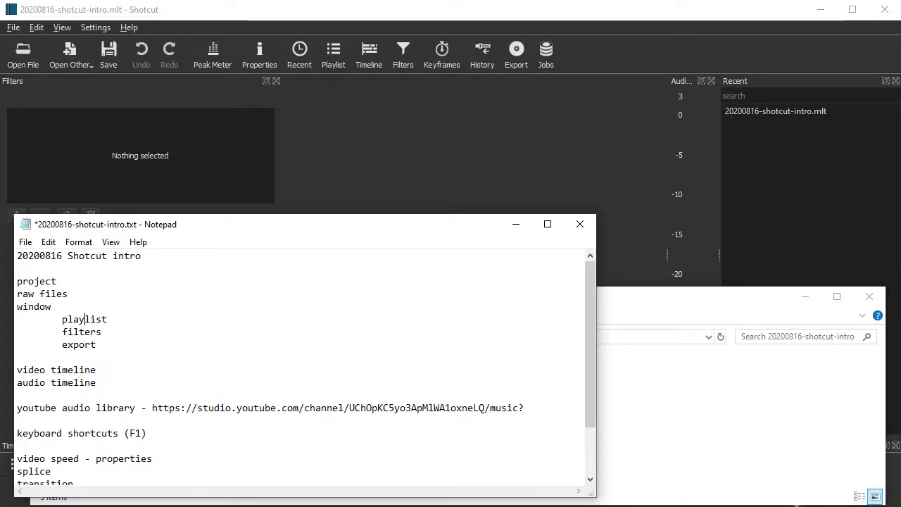
left_click_drag(317, 224, 307, 440)
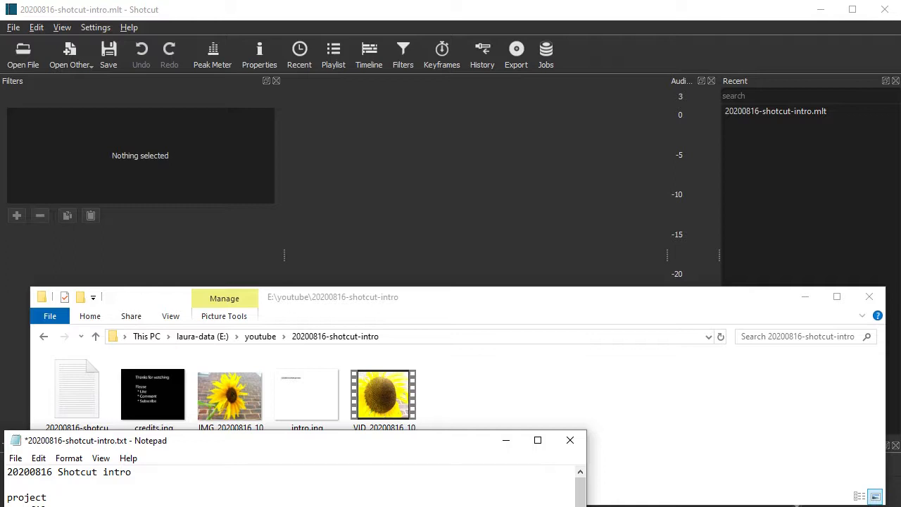
left_click(62, 28)
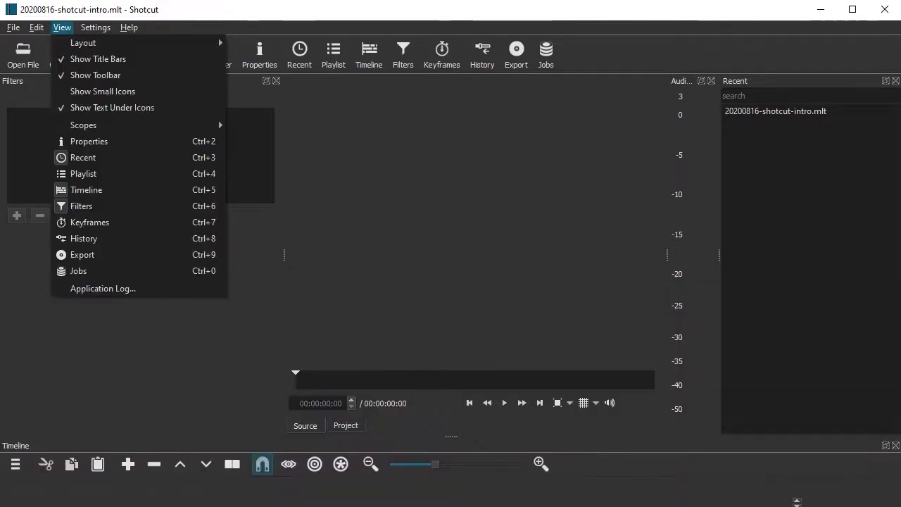
left_click(84, 174)
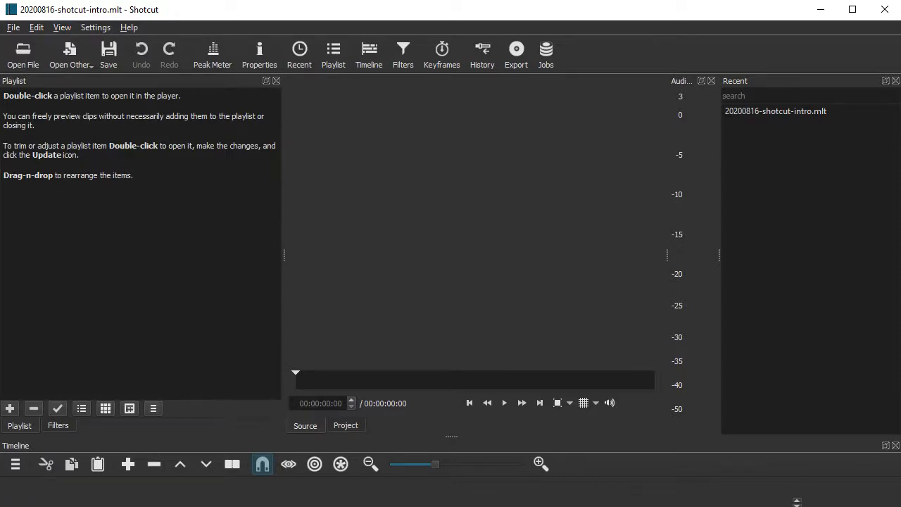
Add VID_20200816_105229.mp4, credits.jpg, IMG_20200816_105844_302.jpg and intro.jpg from the raw files folder to the playlist, and return the video preview to its start
left_click(797, 506)
left_click_drag(445, 469, 426, 458)
left_click(125, 464)
left_click_drag(384, 398, 195, 212)
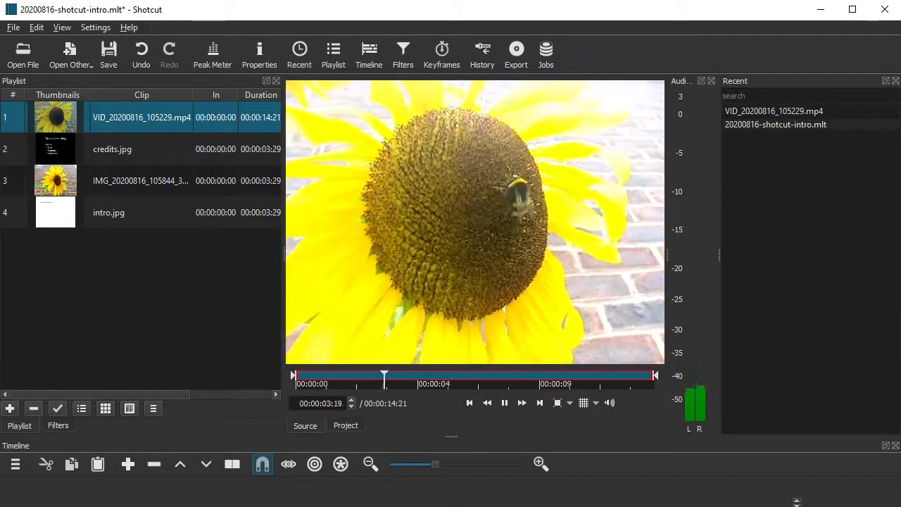
key("Home")
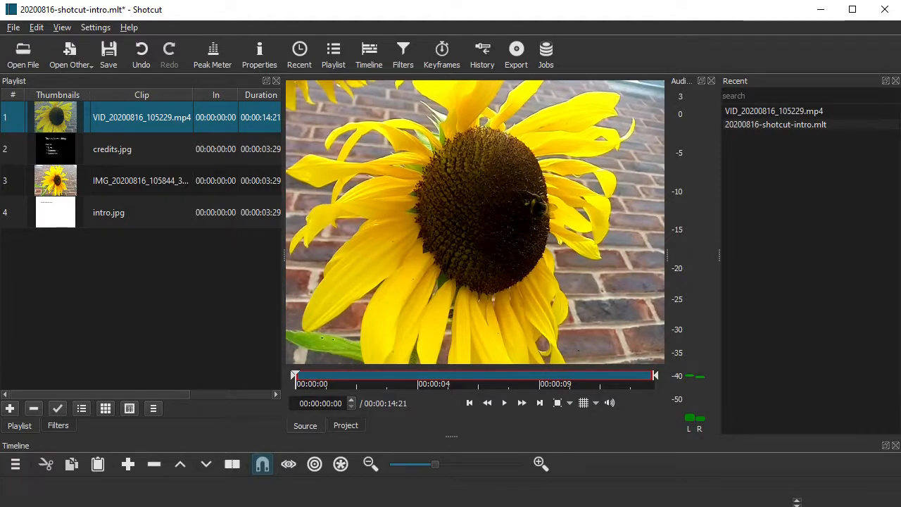
Display the filters for VID_20200816_105229.mp4 and glance back at the other window before returning to Shotcut
left_click(62, 28)
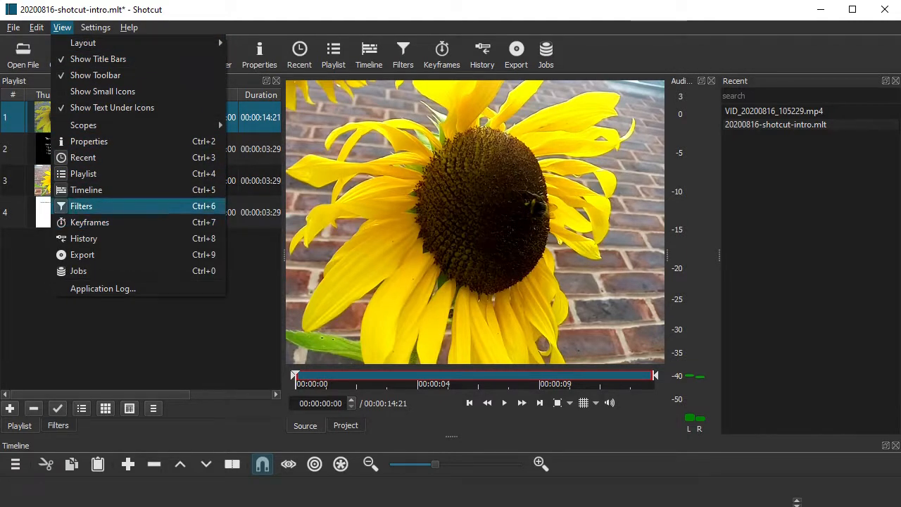
left_click(81, 206)
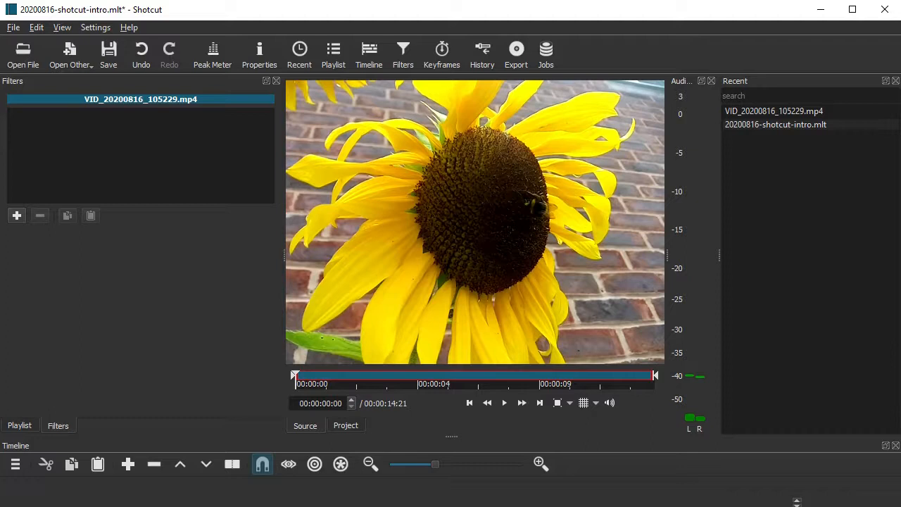
key("alt+Tab")
key("alt+Tab")
Display the export settings, look through the stock presets, and inspect the hardware encoding options without changing them
left_click(62, 27)
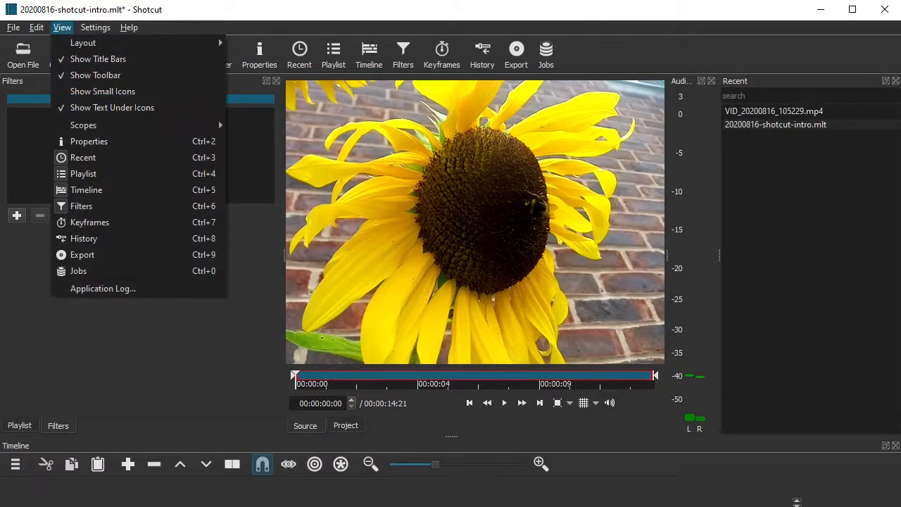
left_click(82, 254)
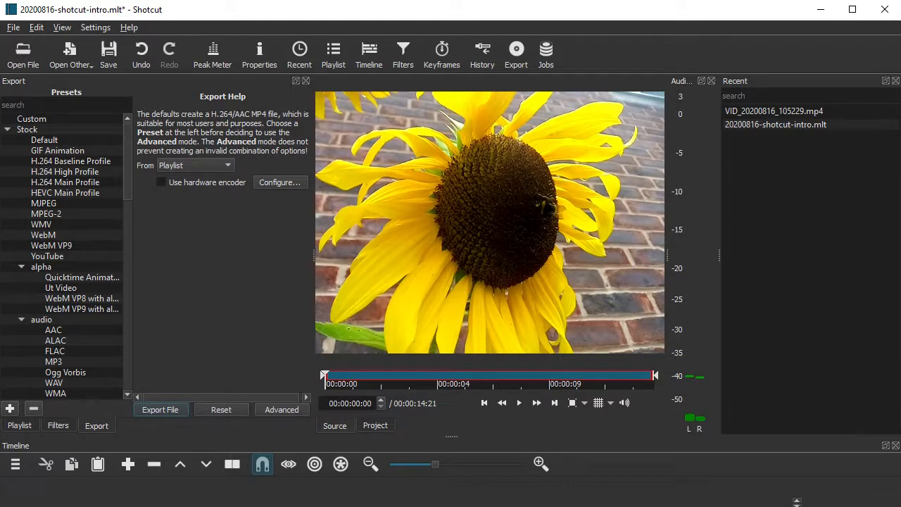
scroll(64, 254, "down", 10)
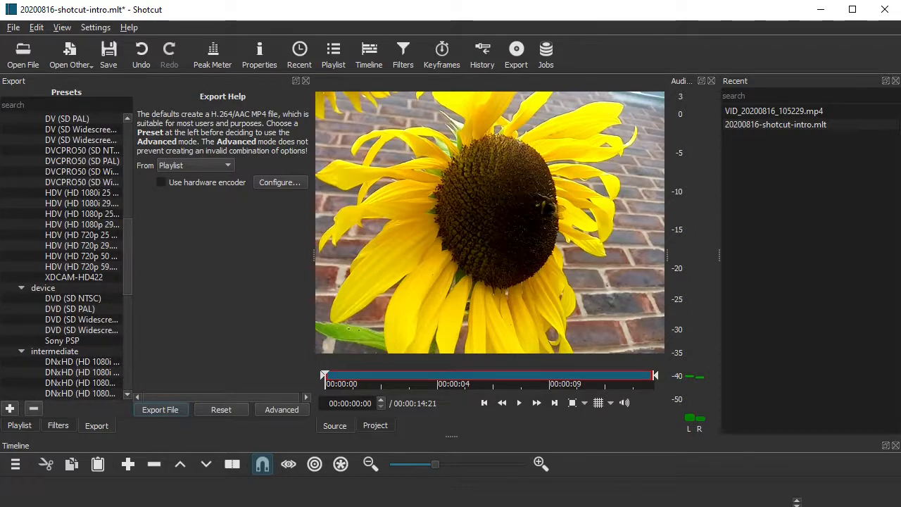
scroll(64, 253, "up", 10)
scroll(64, 254, "down", 10)
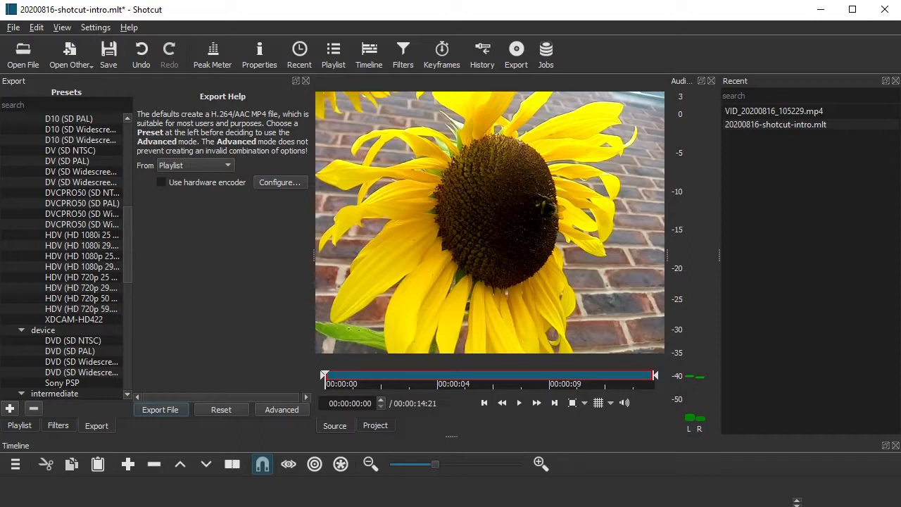
left_click(280, 182)
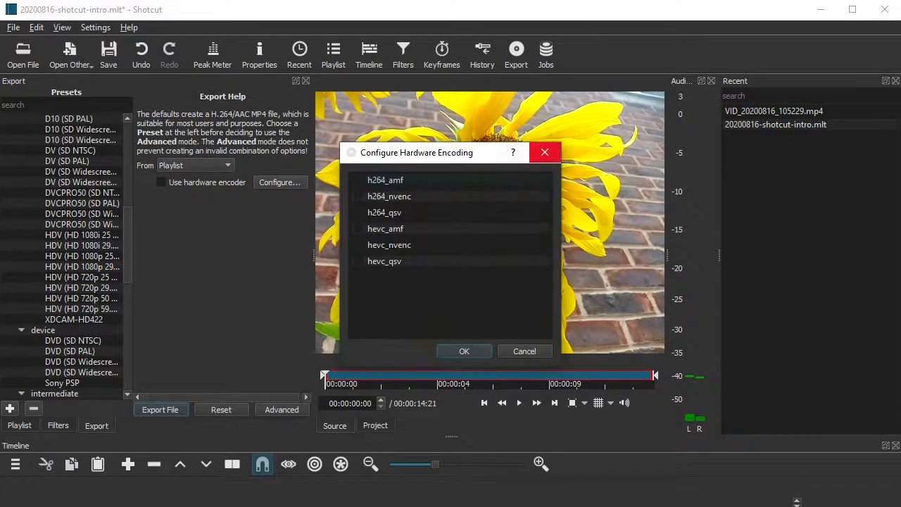
left_click(545, 152)
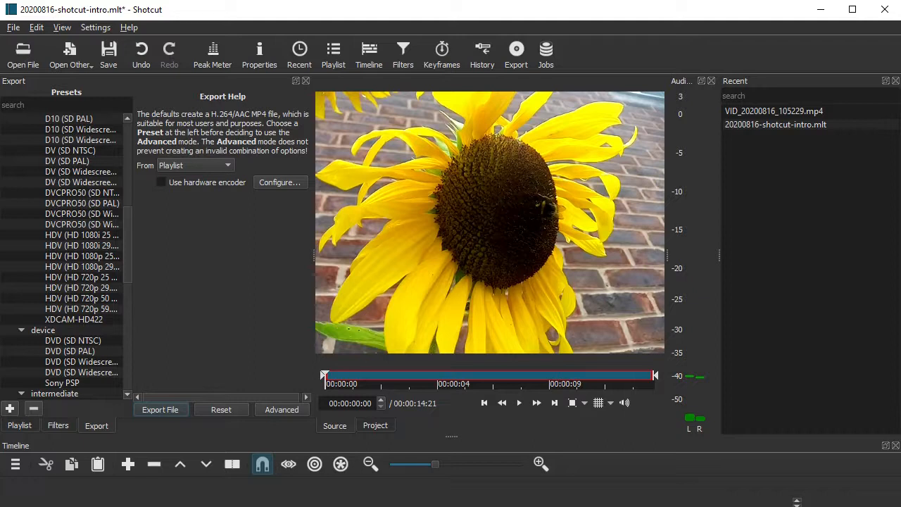
Enlarge the timeline area by raising its upper boundary to make room for tracks
left_click_drag(797, 502, 798, 342)
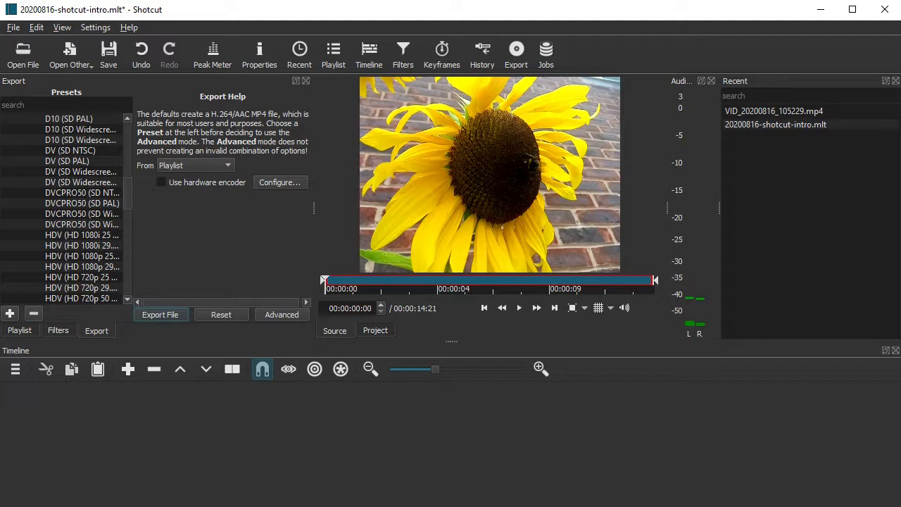
Return to the playlist, save the project, and check the saved 20200816-shotcut-intro.mlt in its folder before minimizing that folder window
left_click(19, 330)
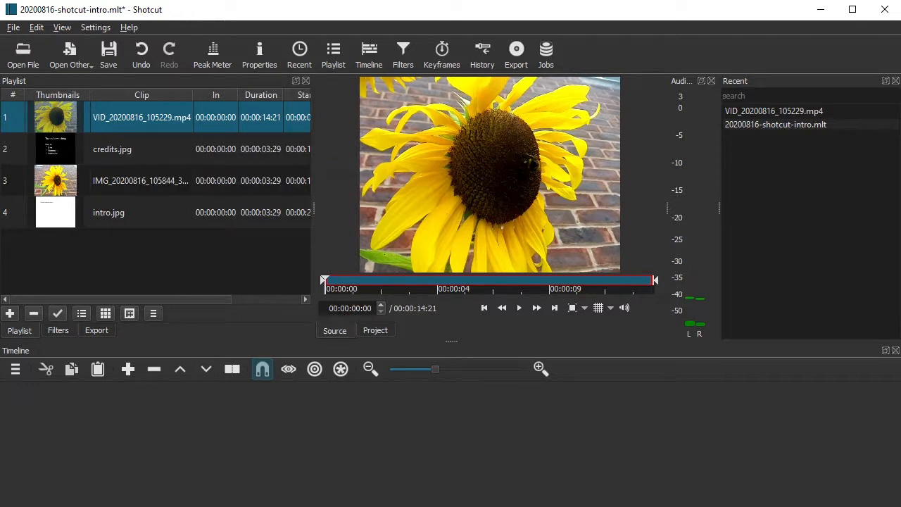
key("alt+Tab")
key("alt+Tab")
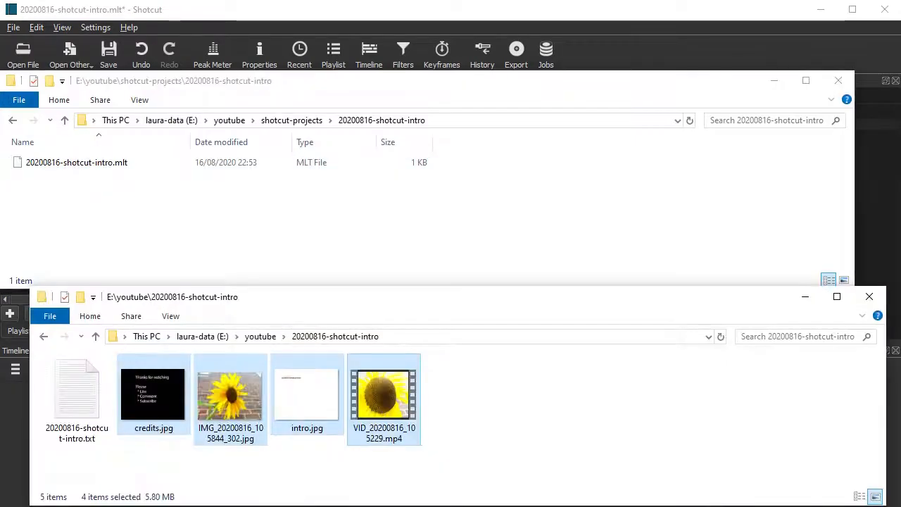
key("alt+Tab")
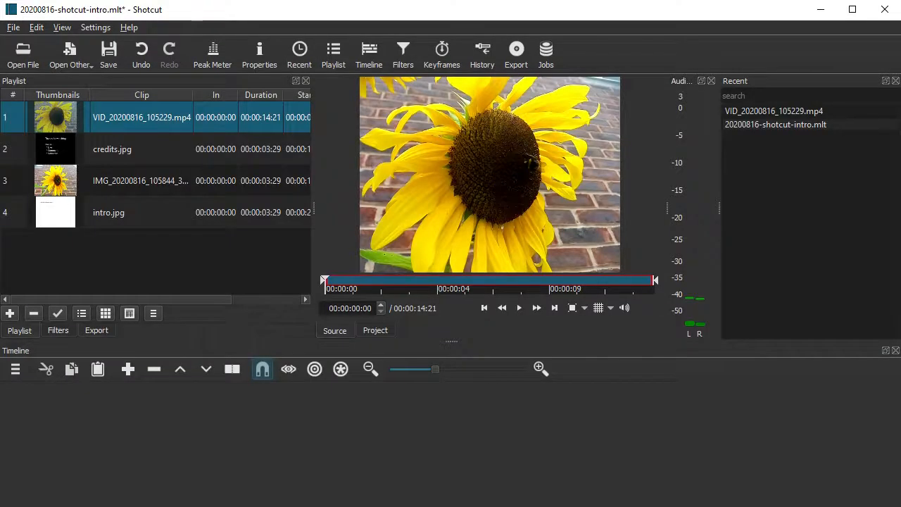
key("ctrl+s")
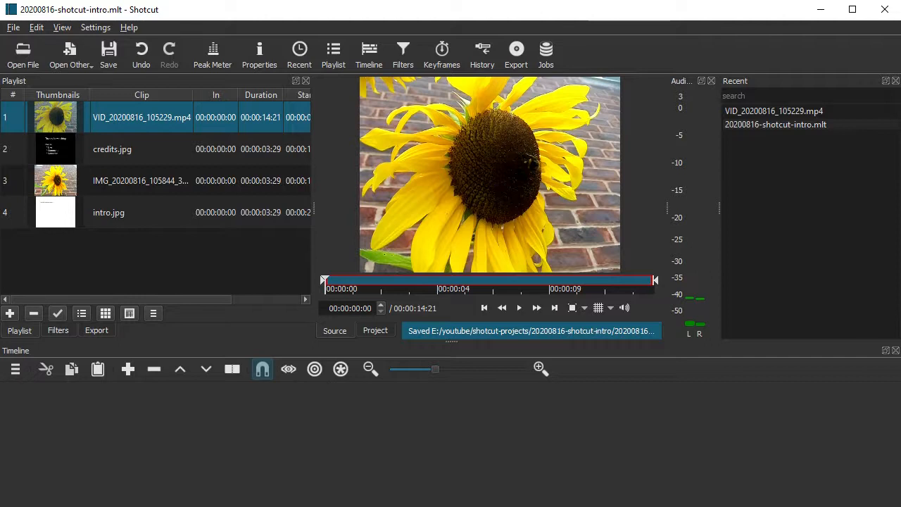
key("alt+Tab")
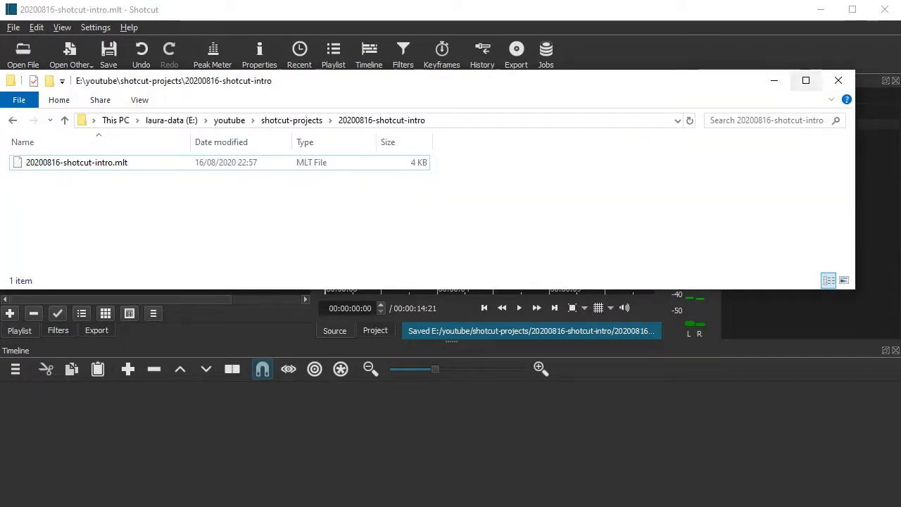
left_click(774, 79)
Switch to the raw files window in File Explorer, open the youtube-background-music folder and look through its tracks
key("alt+Tab")
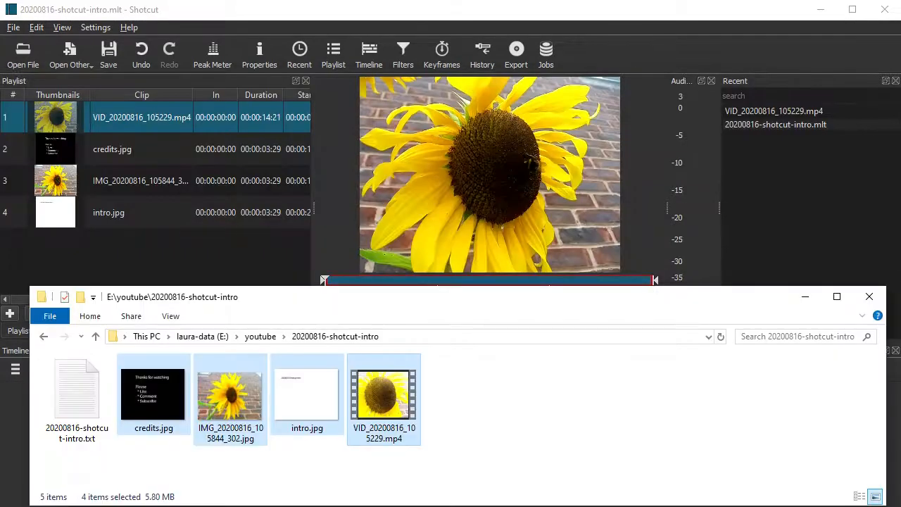
left_click(260, 336)
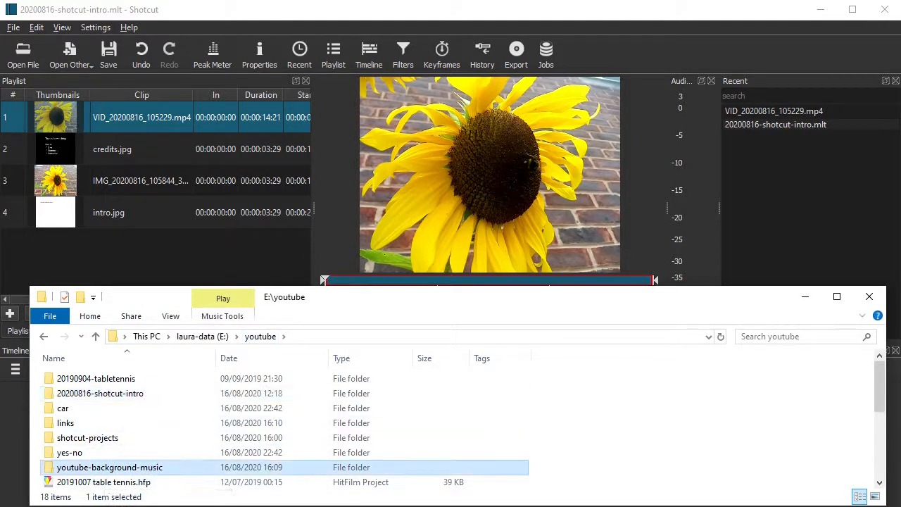
double_click(105, 467)
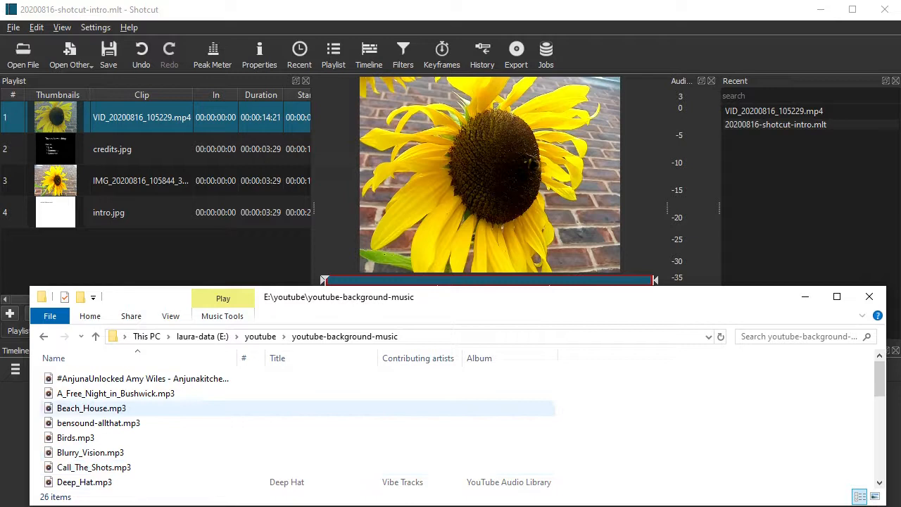
scroll(211, 481, "down", 2)
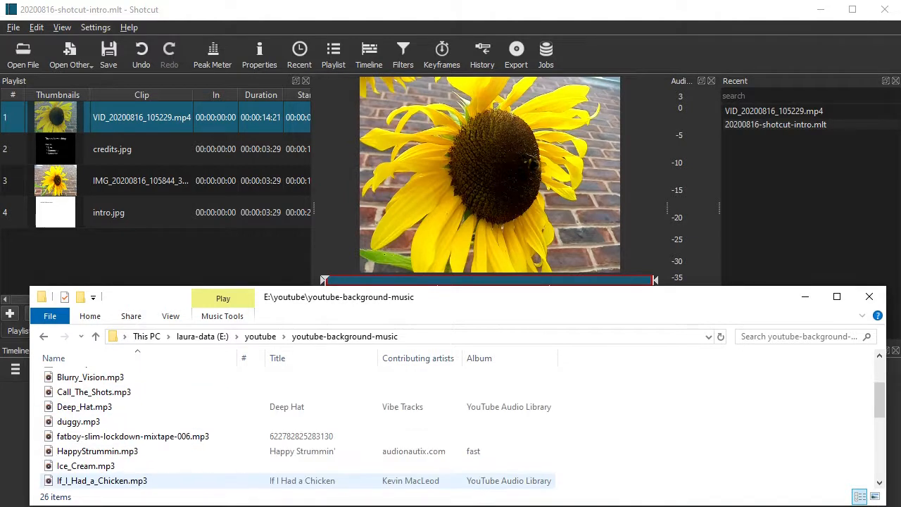
scroll(176, 481, "down", 3)
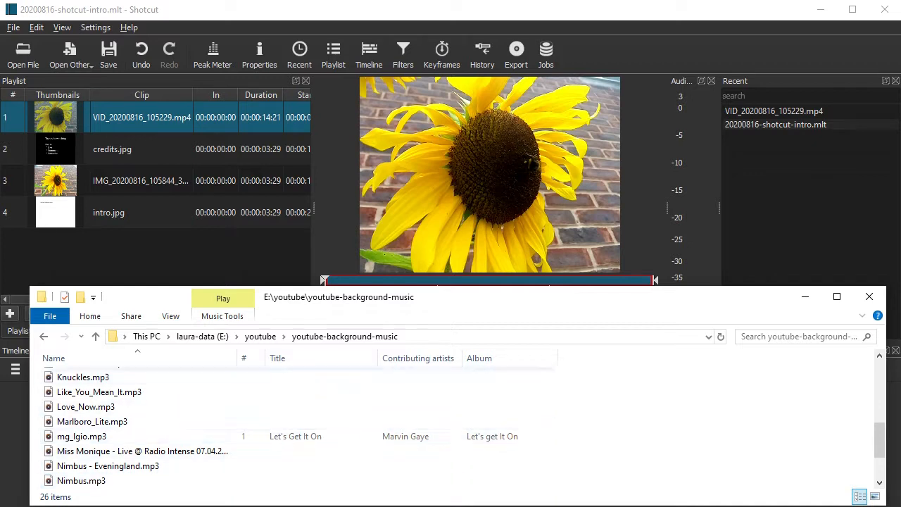
Add a Length column to the music folder and sort the tracks by length, longest first
right_click(298, 357)
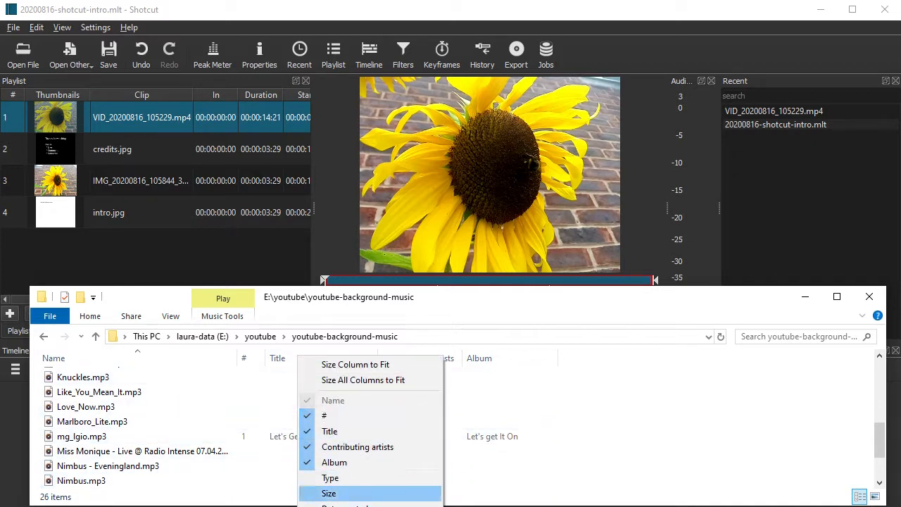
left_click(335, 506)
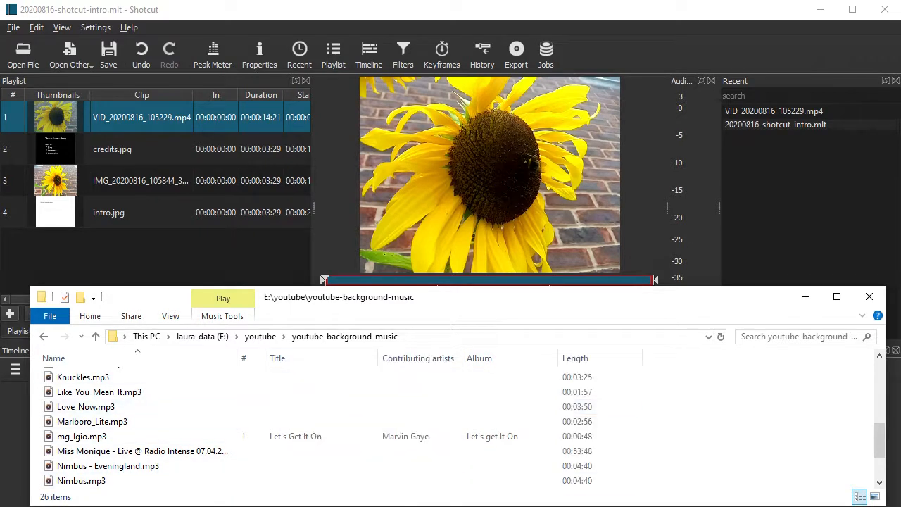
left_click(597, 358)
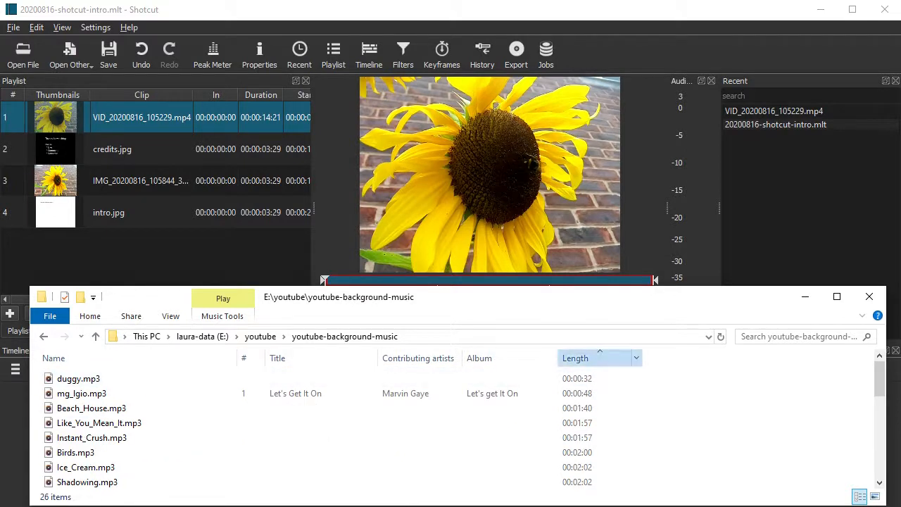
left_click(598, 359)
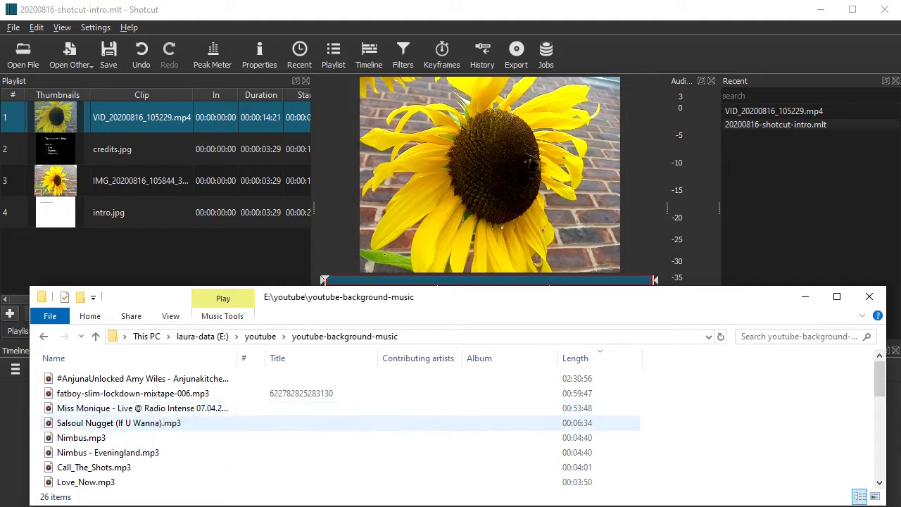
Compare the equally long Nimbus tracks and delete the duplicate Nimbus.mp3 from the music folder
left_click(169, 422)
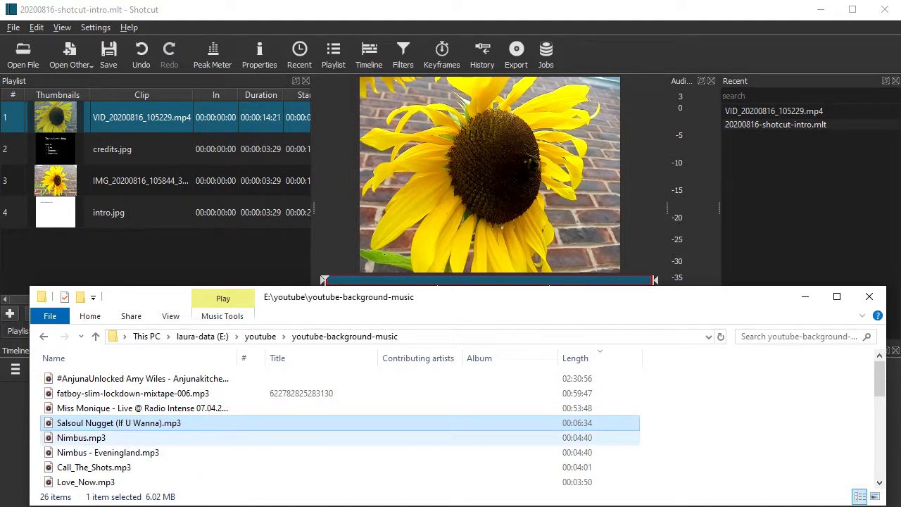
left_click(148, 438)
left_click(134, 453)
left_click(112, 438)
left_click(112, 453)
left_click(111, 438)
key("Delete")
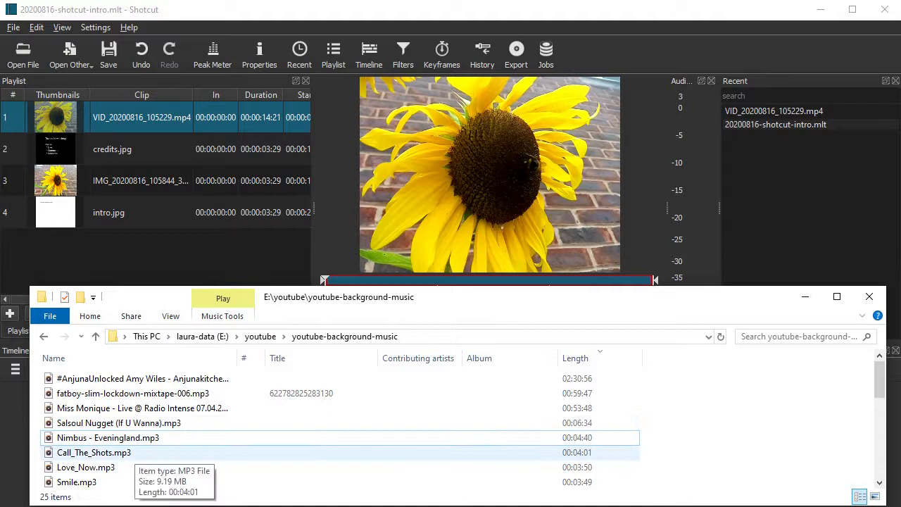
Add Nimbus - Eveningland.mp3, Call_The_Shots.mp3, Love_Now.mp3 and Smile.mp3 together to the Shotcut playlist
left_click(76, 482)
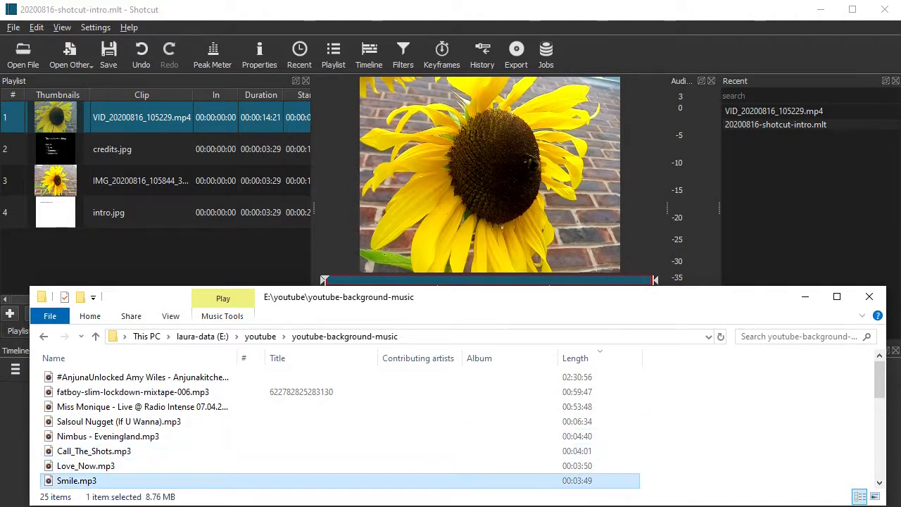
left_click(108, 437, "shift")
left_click_drag(107, 438, 99, 247)
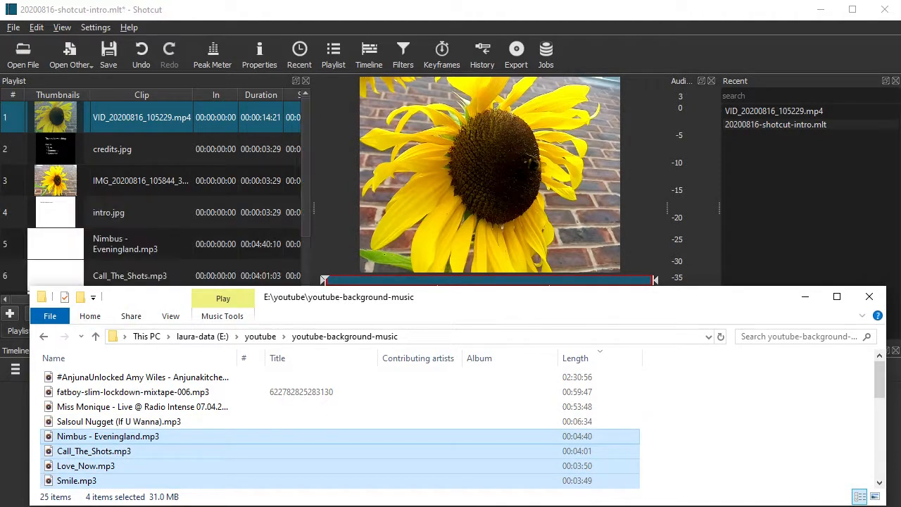
Preview each of the four music tracks in turn, stop playback at the start, and select Nimbus - Eveningland.mp3 in the playlist
left_click(126, 244)
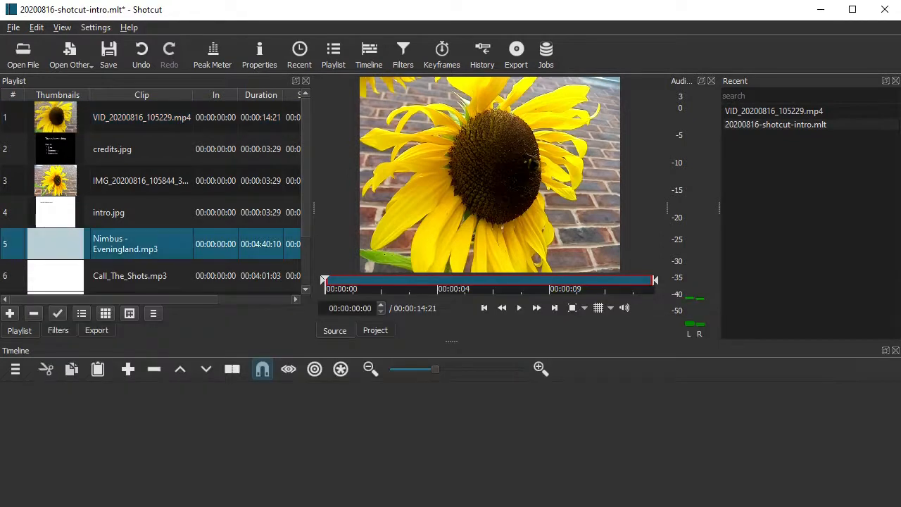
double_click(126, 245)
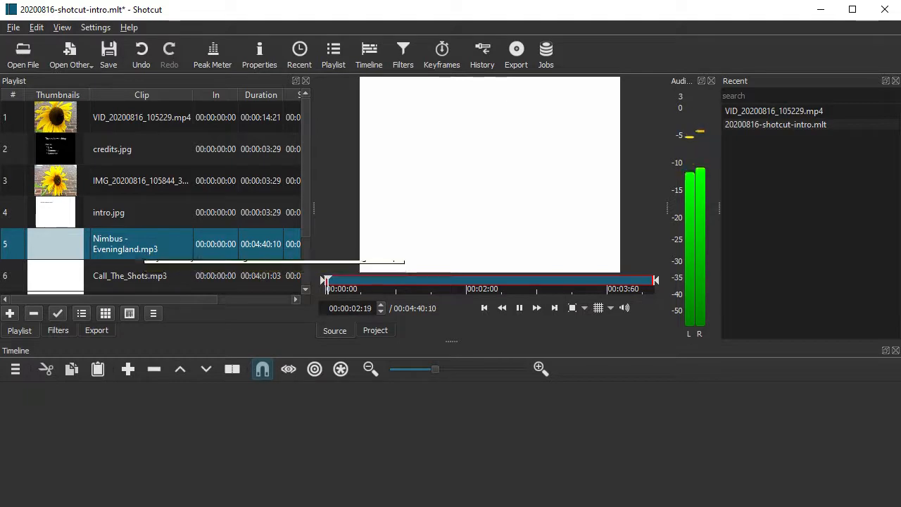
double_click(115, 276)
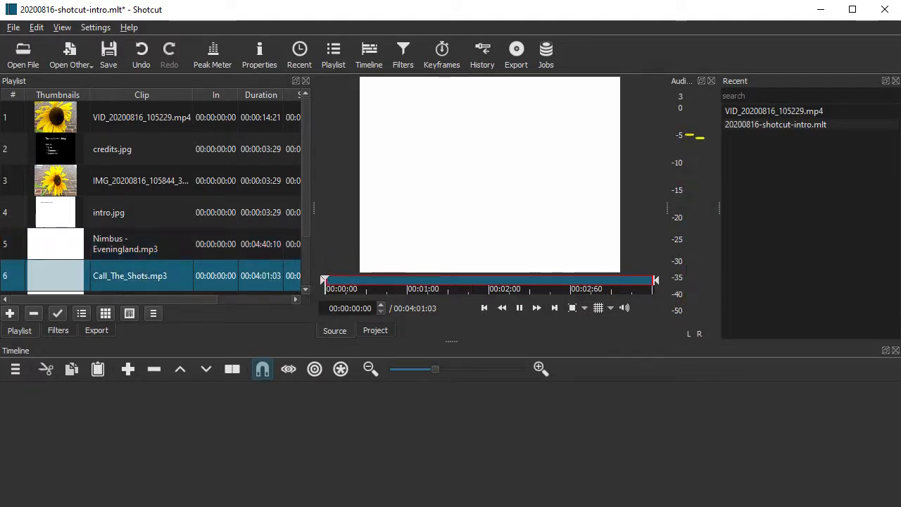
scroll(151, 197, "down", 1)
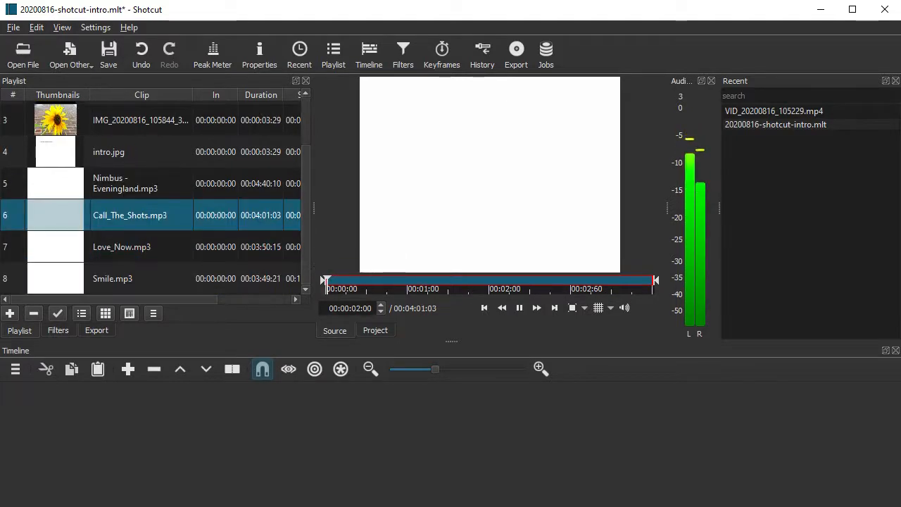
double_click(121, 247)
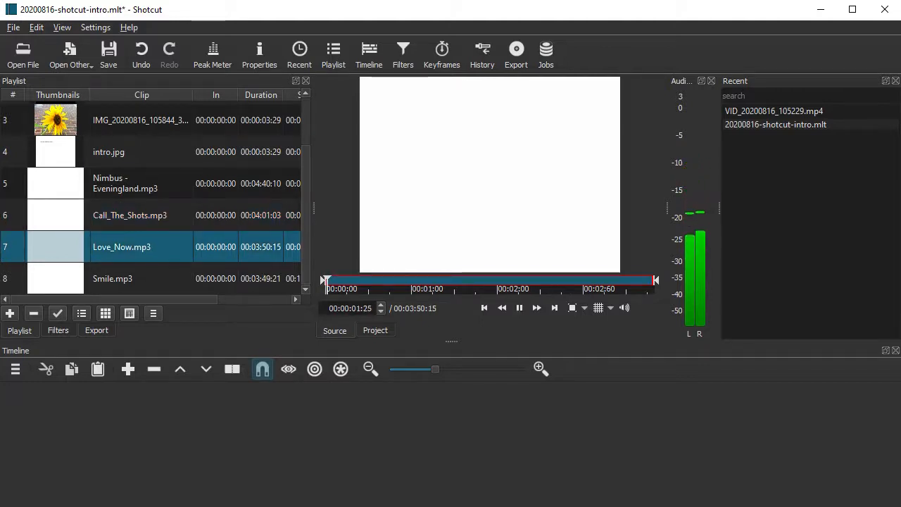
double_click(123, 279)
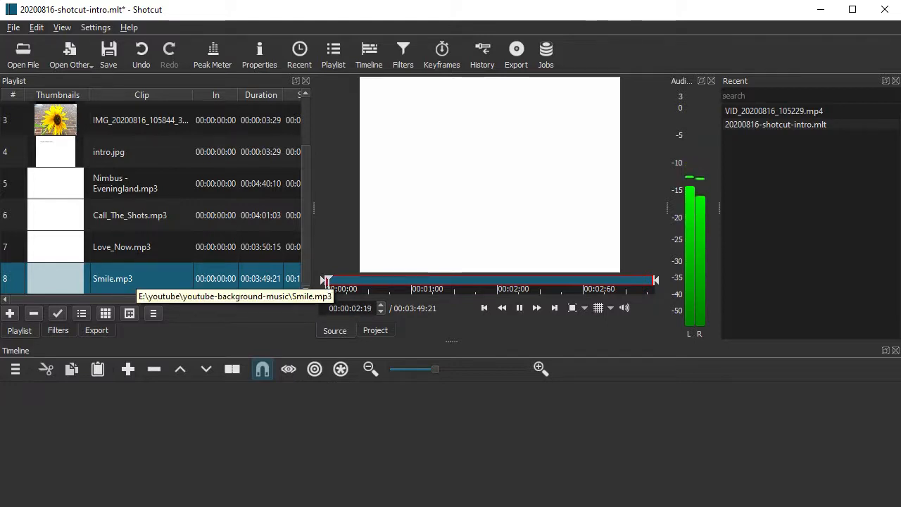
key("Home")
left_click(125, 184)
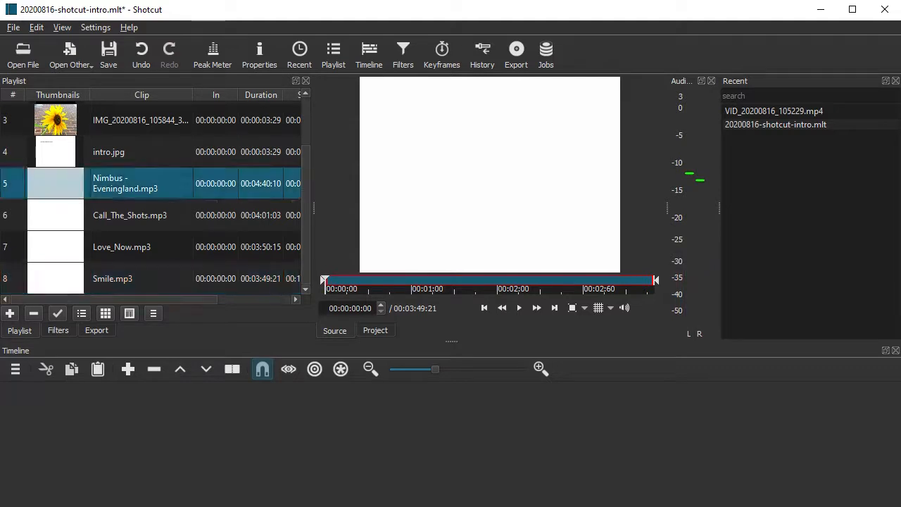
scroll(155, 194, "up", 2)
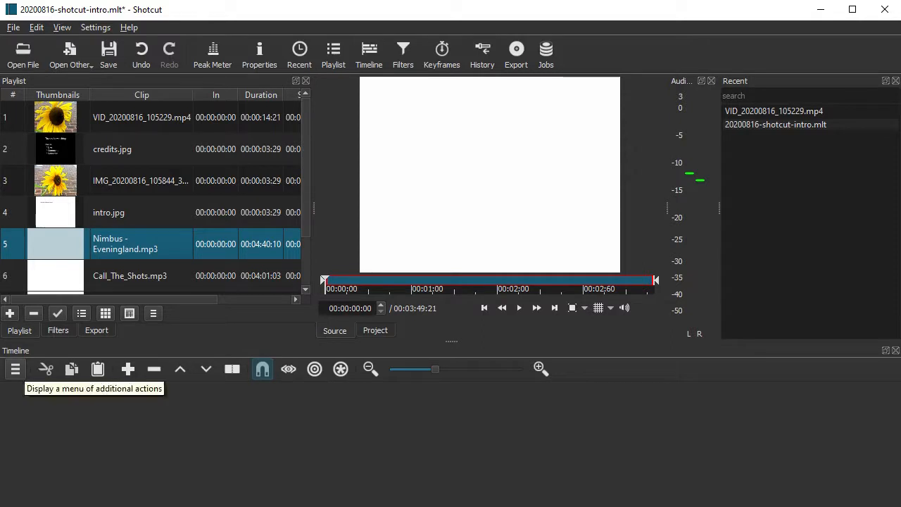
Add a video track and an audio track to the timeline, and enlarge the timeline area so both tracks fit
left_click(15, 369)
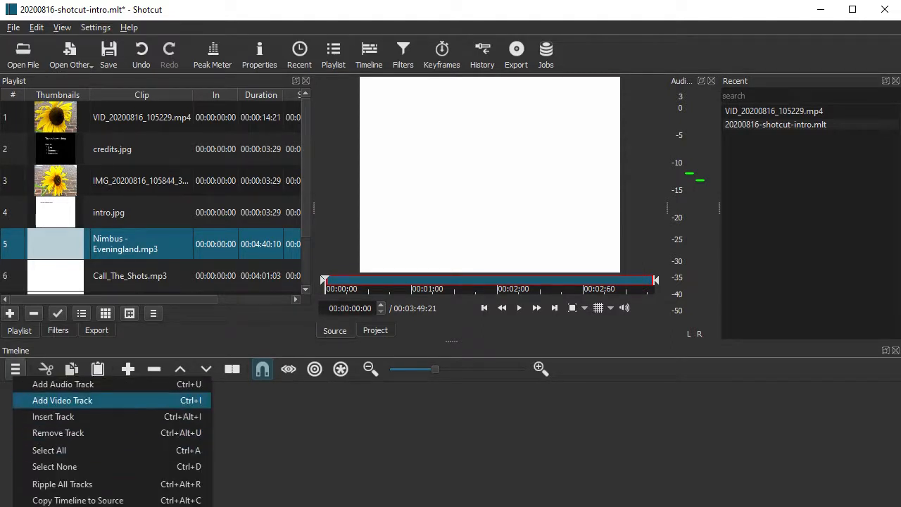
left_click(62, 400)
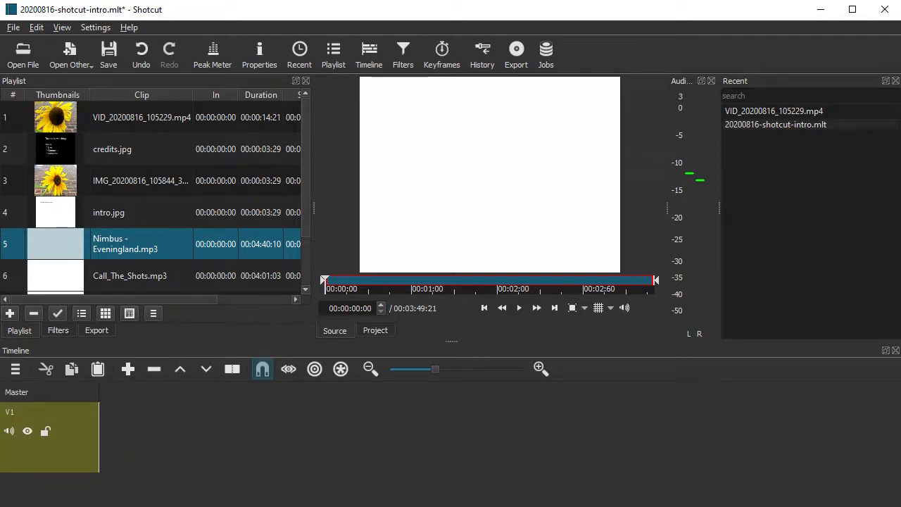
left_click(15, 369)
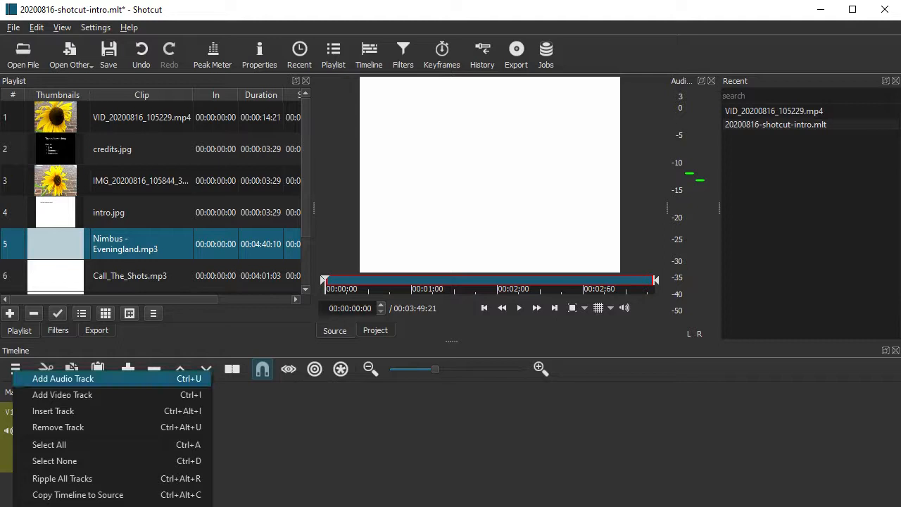
left_click(62, 378)
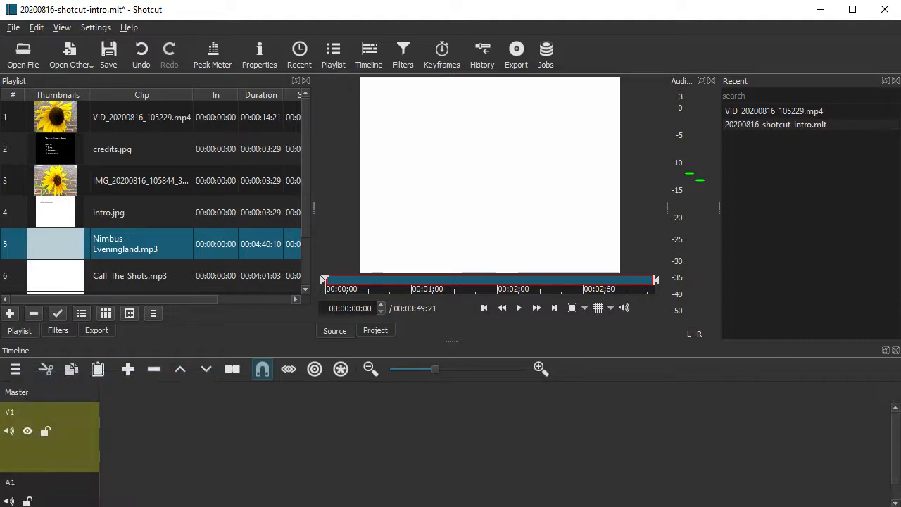
left_click_drag(451, 342, 451, 305)
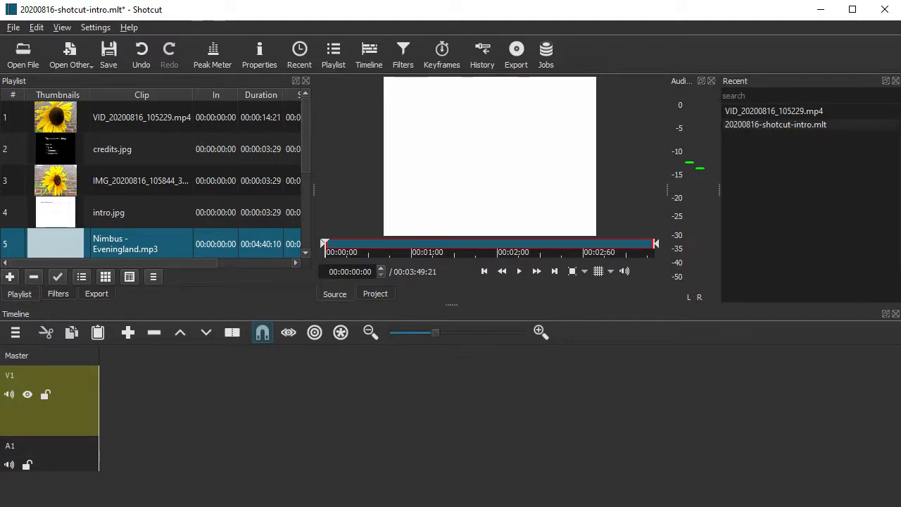
Place Nimbus - Eveningland.mp3 on audio track A1, move it to start at 00:00:00, and select the clip
left_click_drag(140, 243, 162, 454)
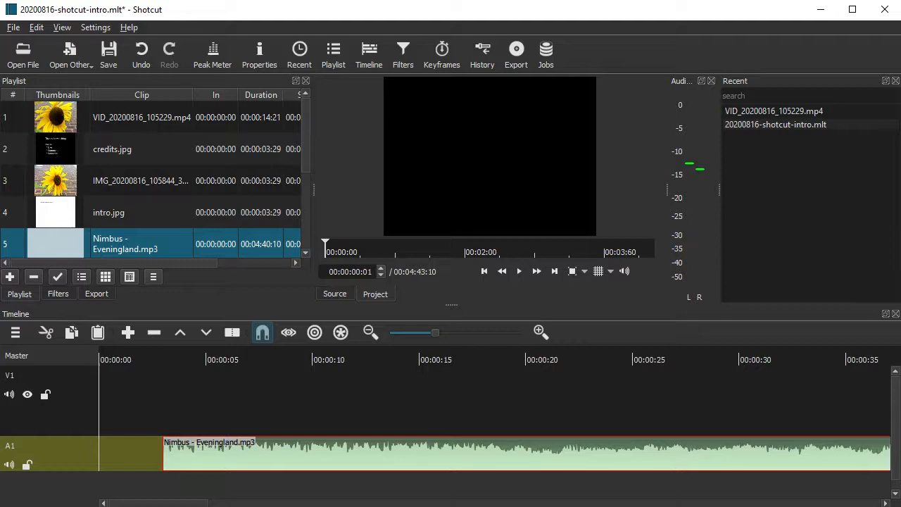
left_click_drag(188, 451, 128, 451)
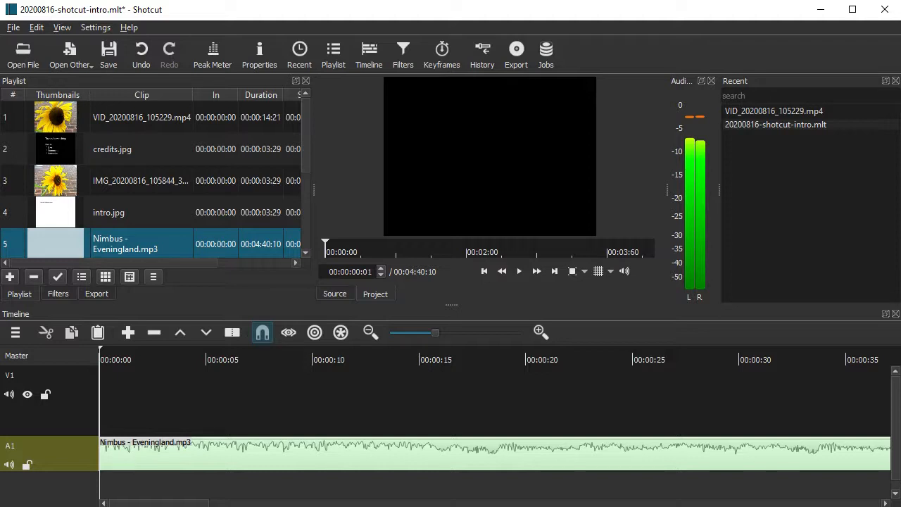
left_click(157, 452)
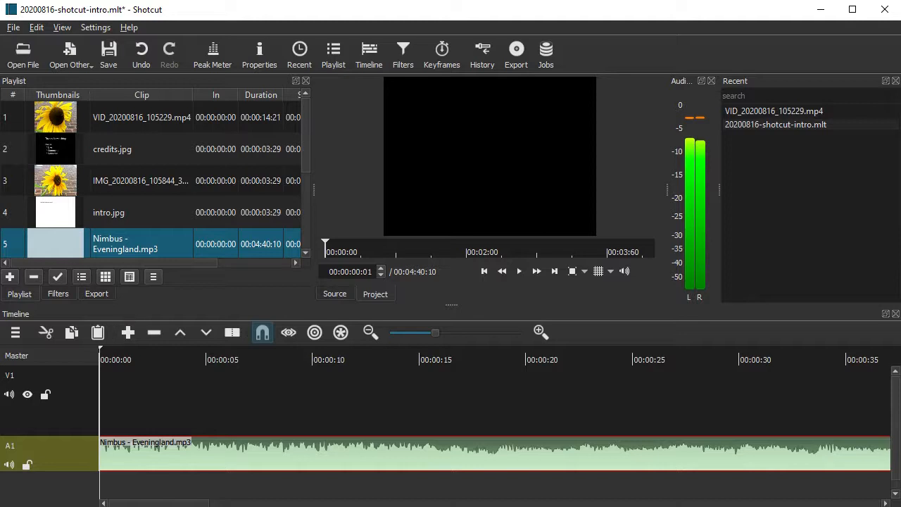
Show the properties of the Nimbus - Eveningland.mp3 clip and move the timeline playhead to 00:00:00:26
left_click(62, 27)
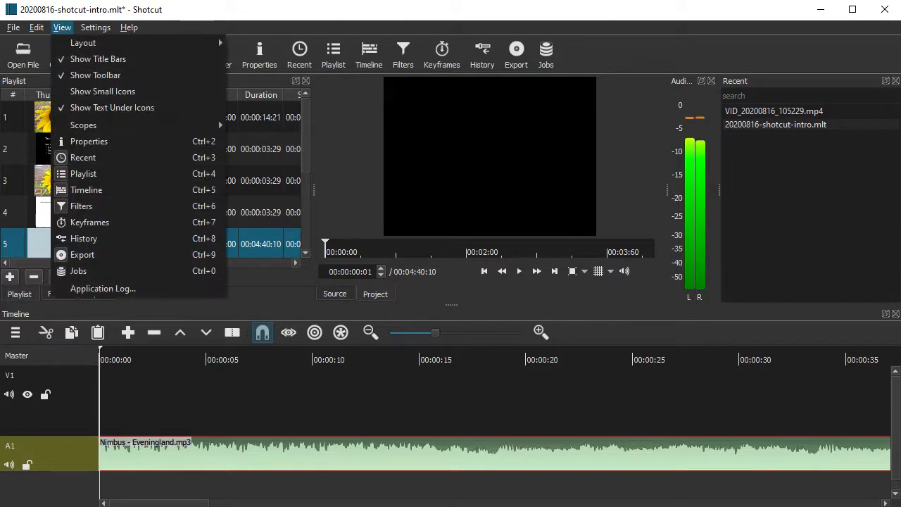
left_click(89, 141)
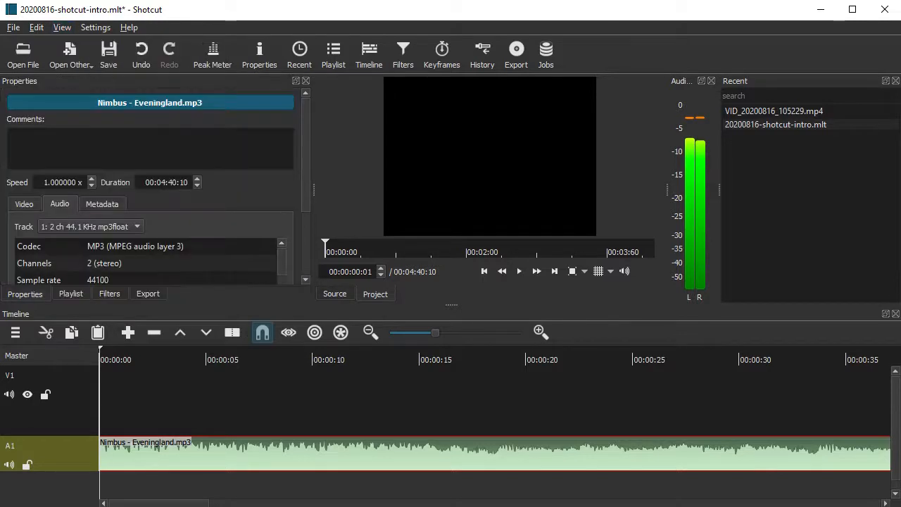
left_click(229, 359)
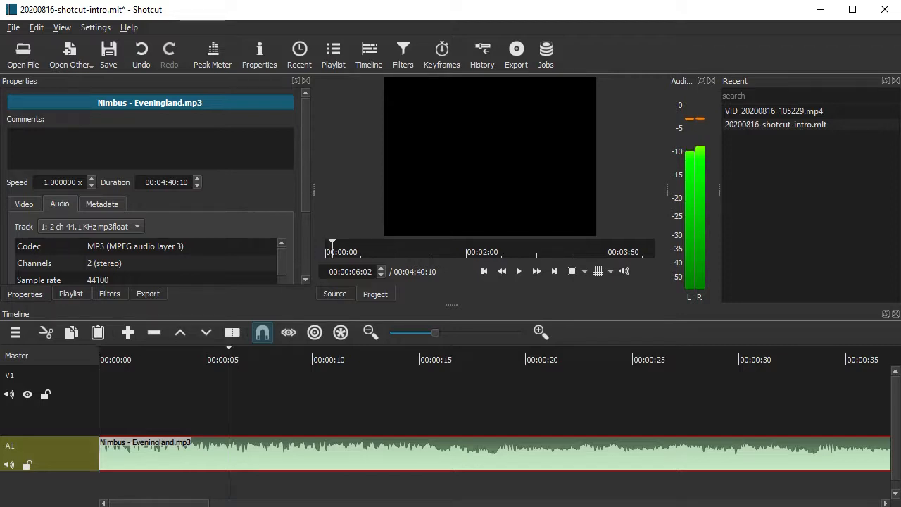
left_click_drag(229, 359, 117, 359)
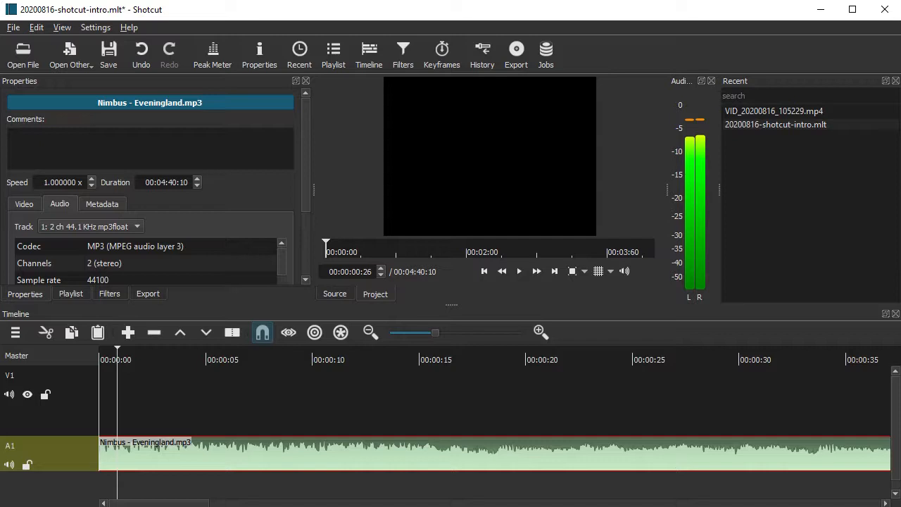
Check the playlist entries and examine the audio properties and metadata of the Nimbus - Eveningland.mp3 clip on track A1
left_click(71, 294)
left_click(108, 213)
left_click(126, 243)
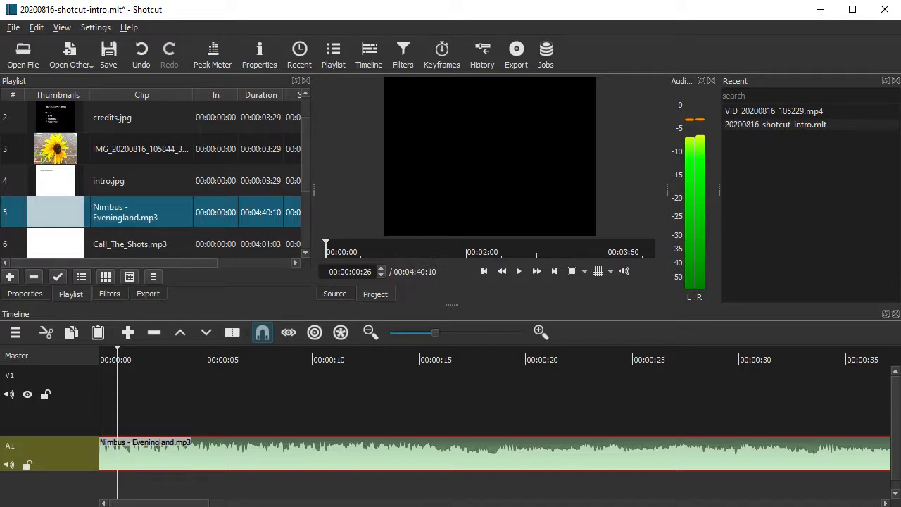
left_click_drag(191, 454, 193, 455)
key("ctrl+2")
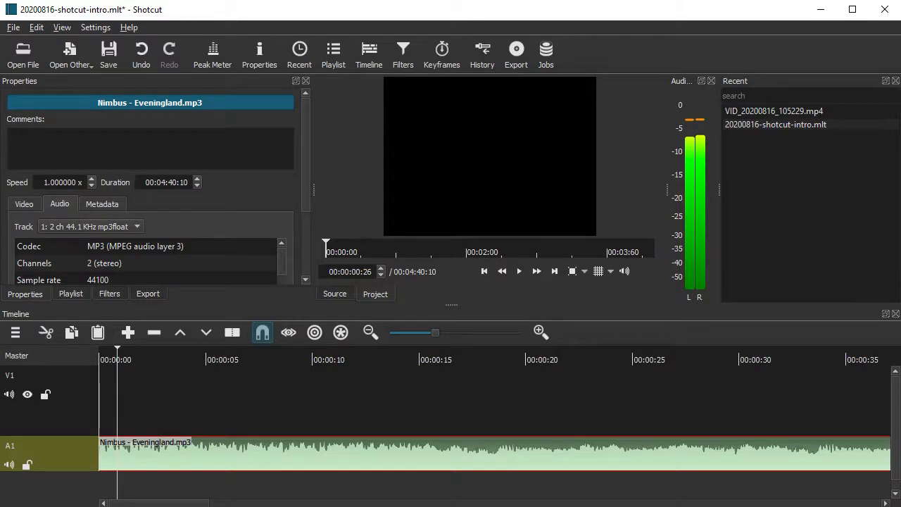
scroll(150, 186, "down", 5)
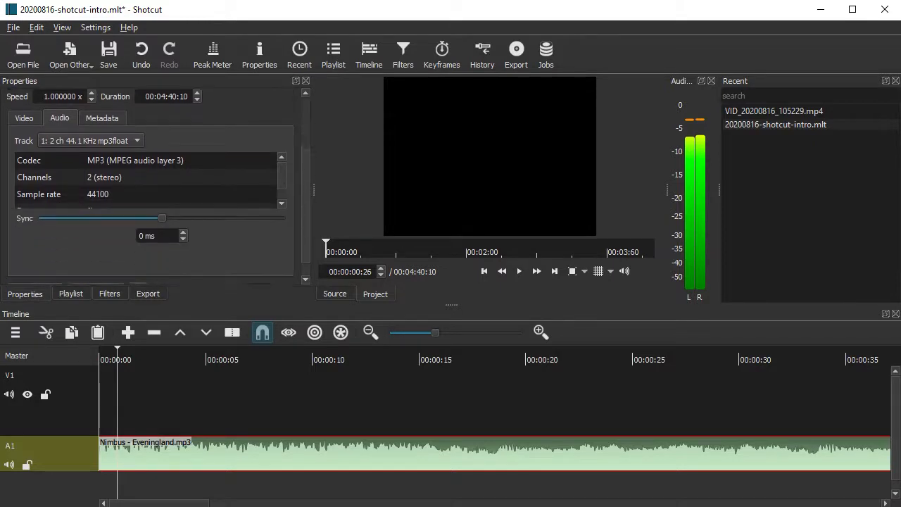
scroll(151, 186, "up", 1)
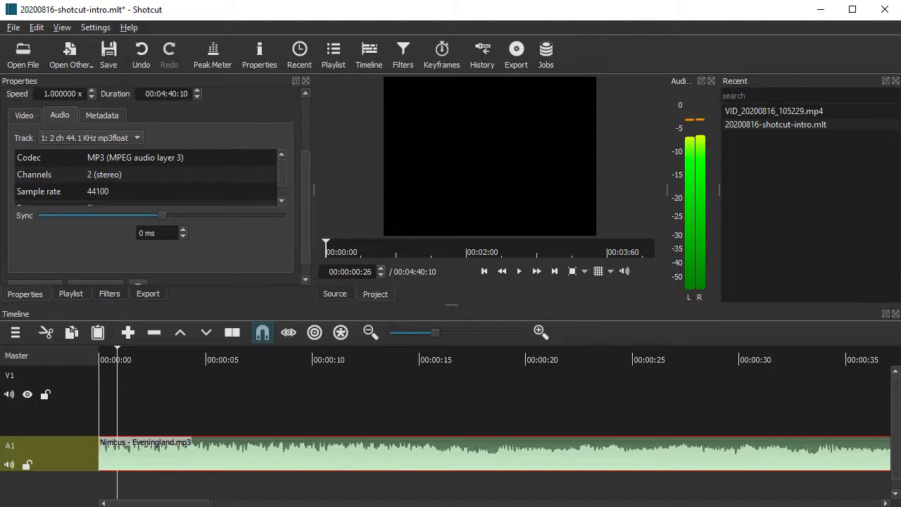
left_click(102, 115)
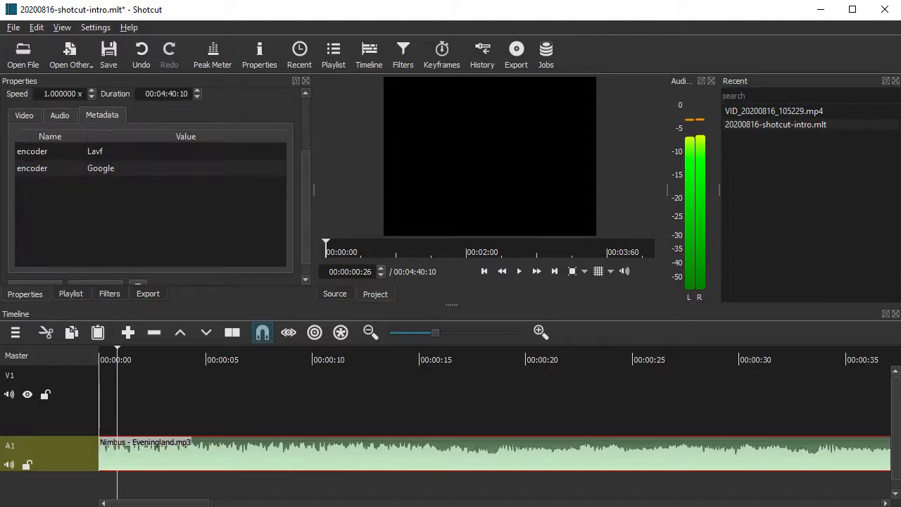
Return to the music clip's audio properties and set its audio track to None
left_click(60, 116)
scroll(92, 139, "up", 1)
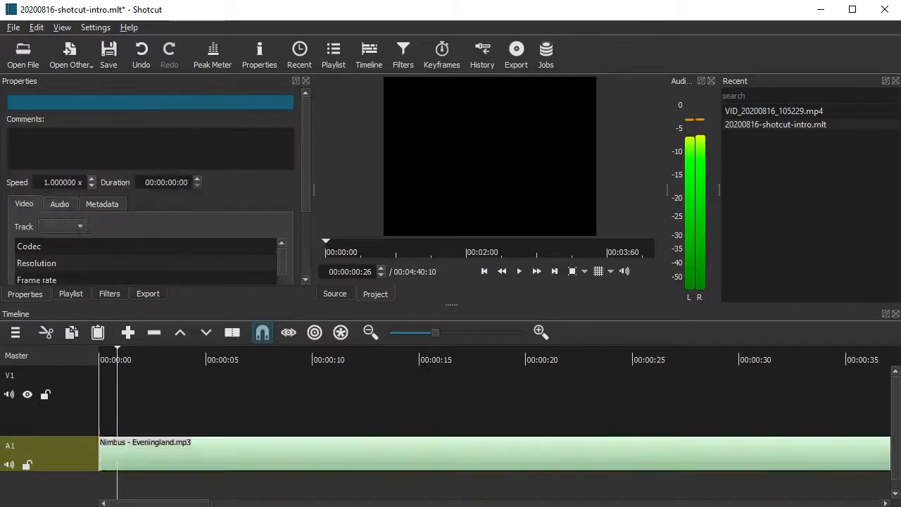
scroll(146, 243, "down", 2)
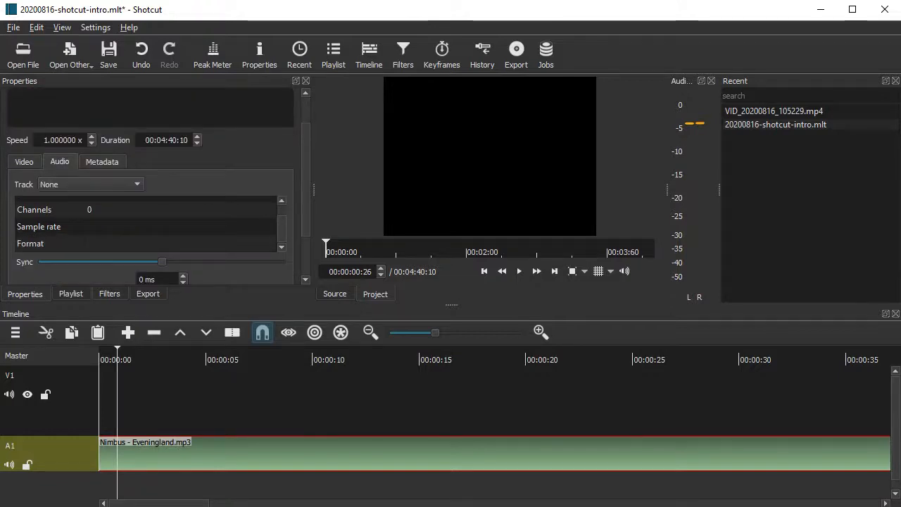
Look through the favourite filters for the music clip and return to its properties
left_click(110, 294)
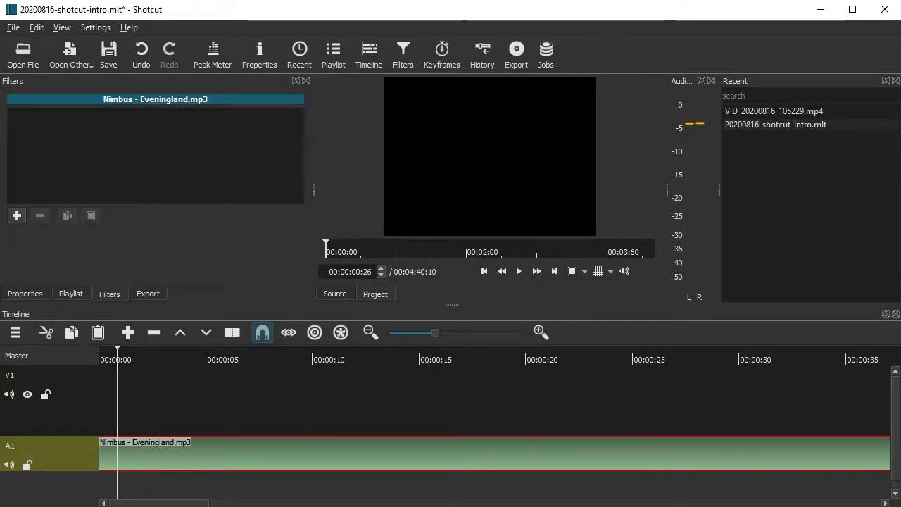
left_click(16, 215)
scroll(146, 229, "down", 4)
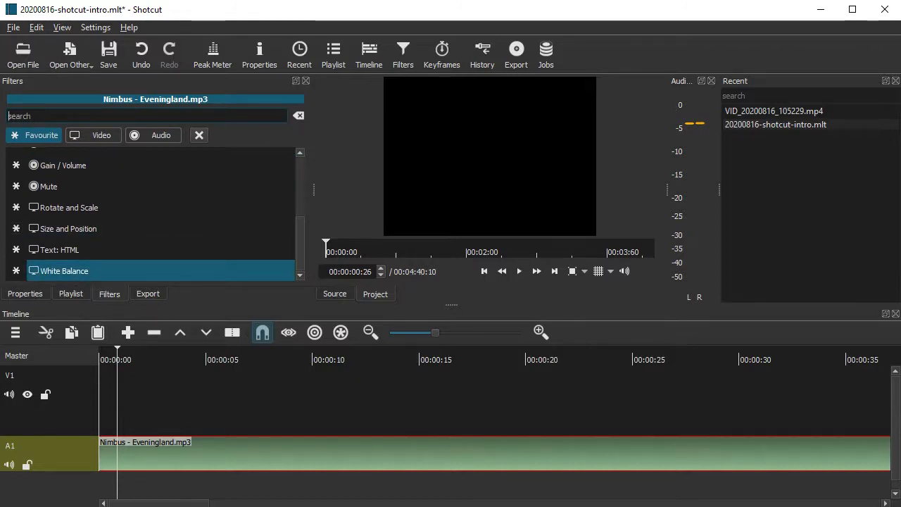
left_click(24, 294)
left_click(180, 356)
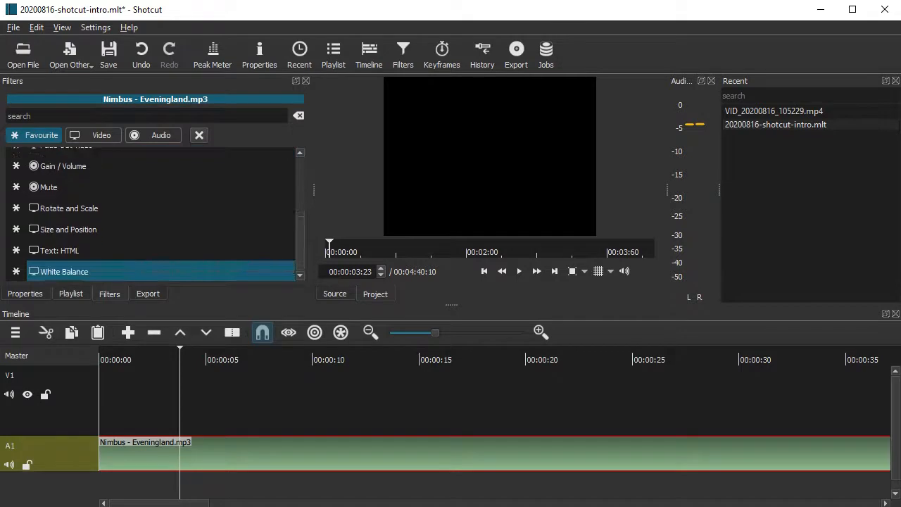
left_click(70, 294)
left_click(25, 294)
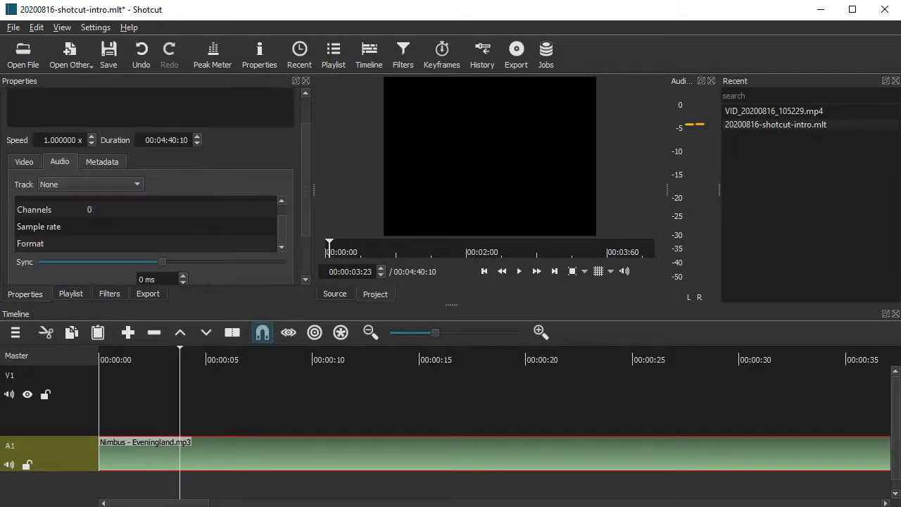
scroll(158, 187, "up", 1)
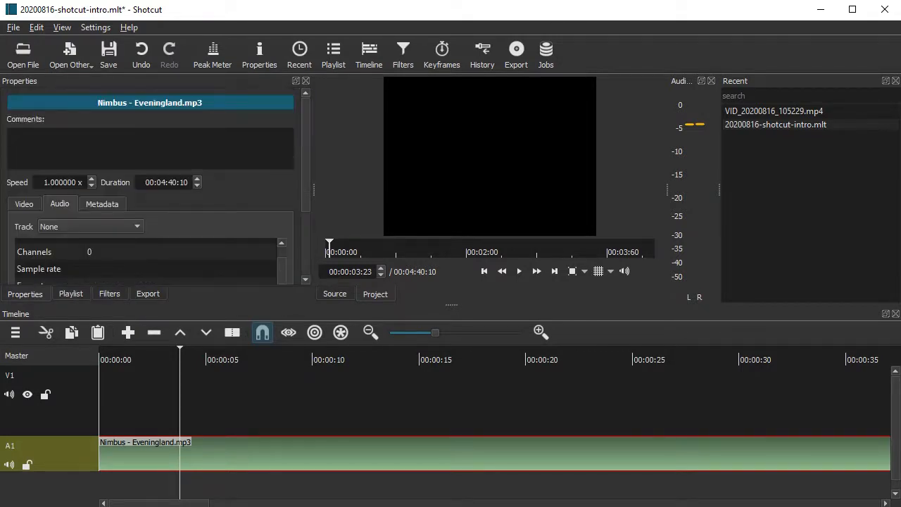
Zoom the timeline out to show more of the song, play the clip, and place the playhead at 00:00:39:13
left_click(229, 358)
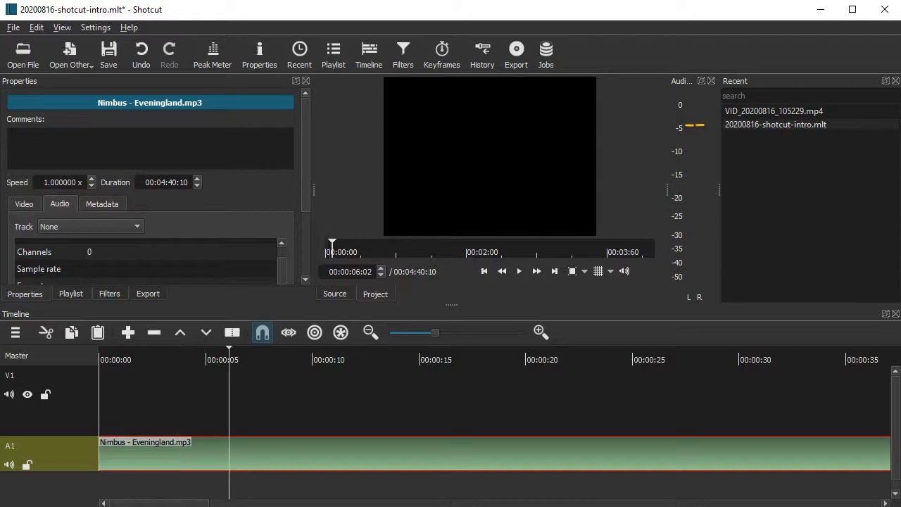
scroll(489, 423, "down", 4)
scroll(489, 422, "up", 4)
scroll(167, 423, "up", 3)
scroll(167, 422, "down", 6)
scroll(167, 422, "up", 1)
scroll(167, 423, "down", 1)
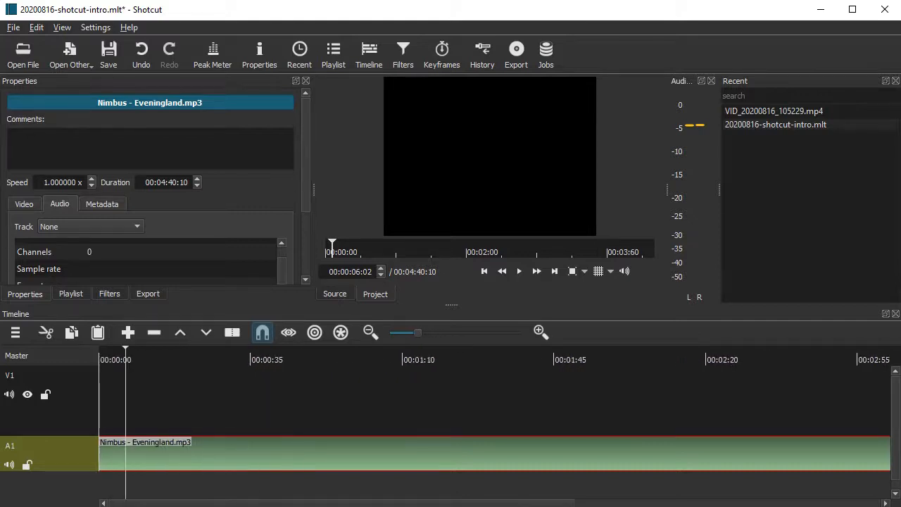
key("space")
left_click(270, 358)
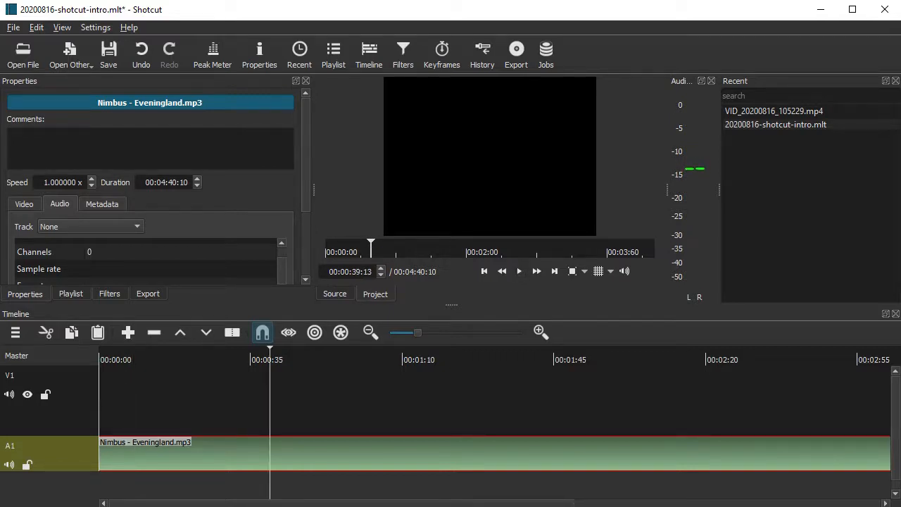
Undo the last change to the music clip's audio track and select the clip on A1 again
key("ctrl+z")
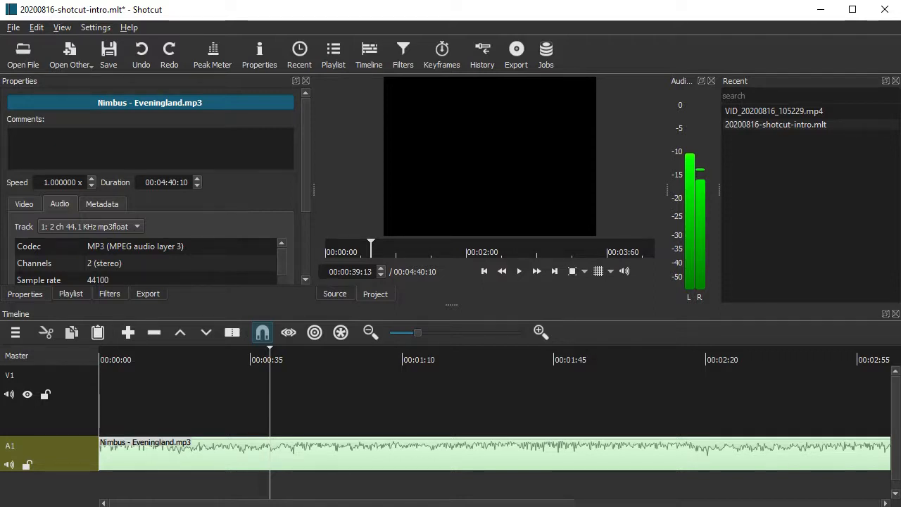
left_click(451, 454)
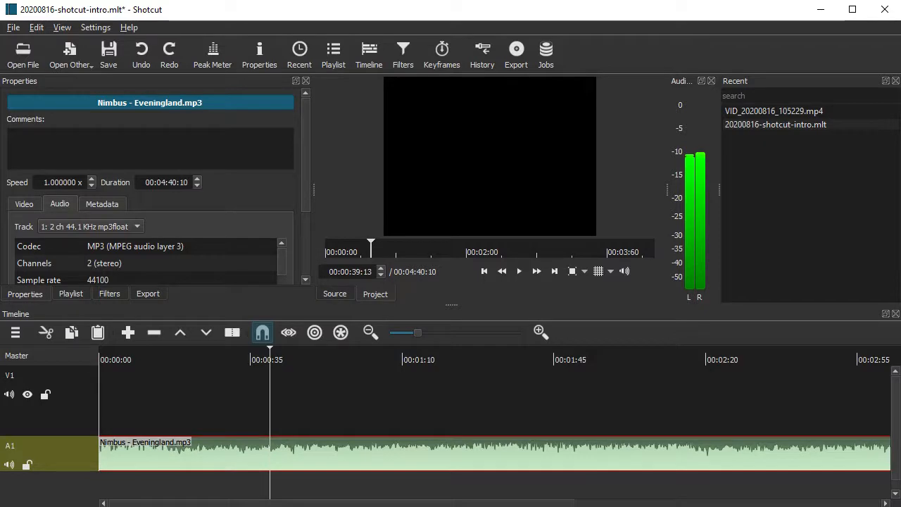
Browse the favourite filters that can be added to the Nimbus - Eveningland.mp3 clip
left_click(109, 294)
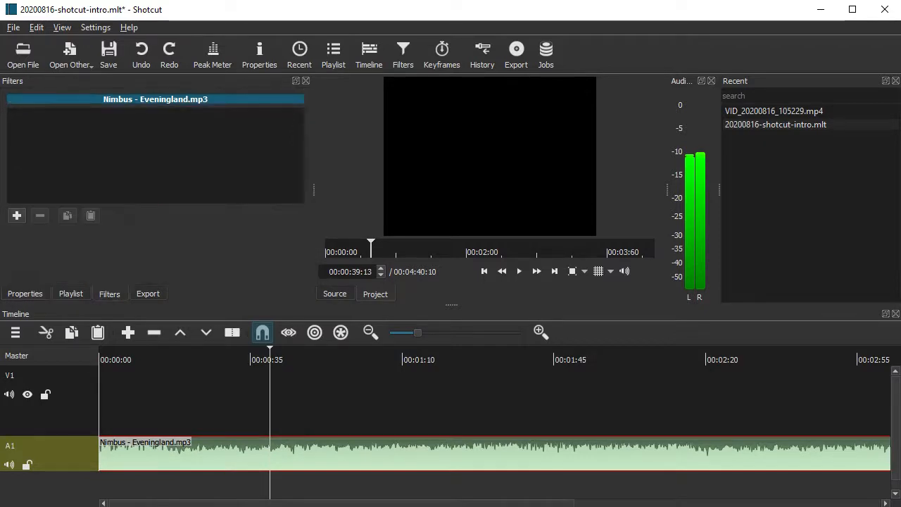
left_click(17, 215)
scroll(151, 211, "down", 2)
key("Up")
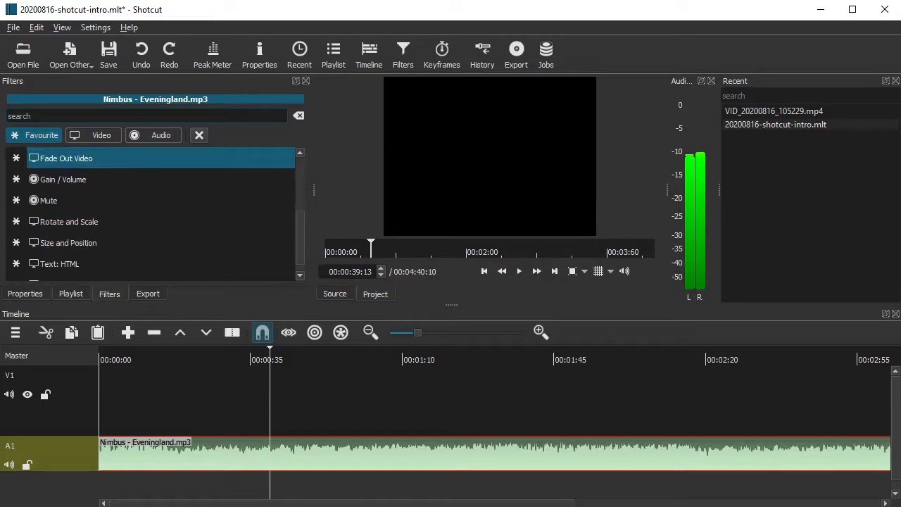
key("Down")
key("Down")
key("Down")
key("Down")
key("Up")
key("Up")
key("Up")
key("Up")
key("Down")
key("Down")
key("Down")
key("Down")
key("Down")
key("Down")
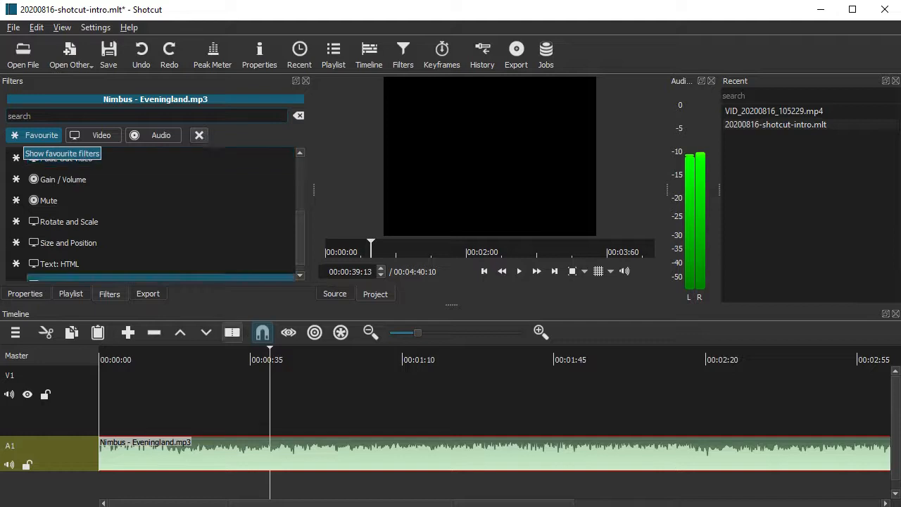
key("Up")
key("Up")
key("Down")
key("Down")
key("Up")
key("Up")
key("Up")
key("Up")
key("Up")
key("Up")
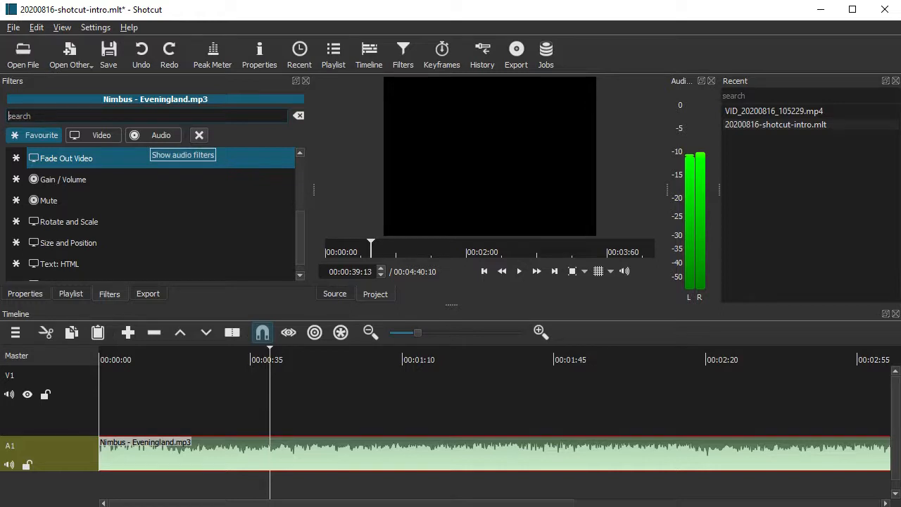
key("Down")
key("Up")
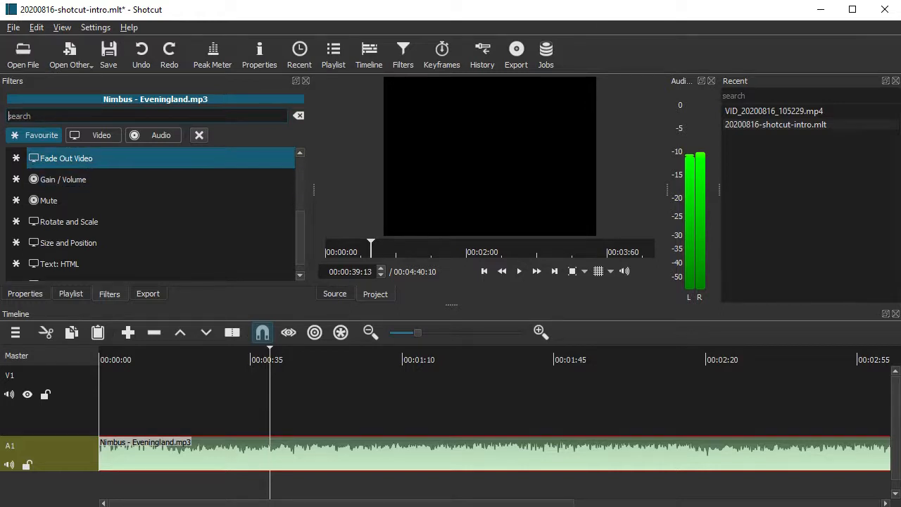
key("Down")
key("Up")
key("Down")
key("Up")
scroll(155, 213, "up", 3)
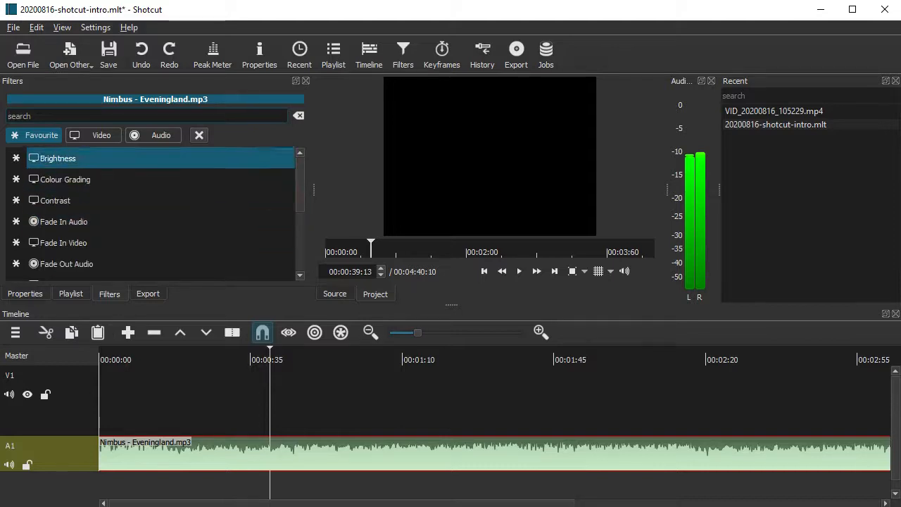
Add the Gain / Volume audio filter to the Nimbus - Eveningland.mp3 clip
left_click(154, 136)
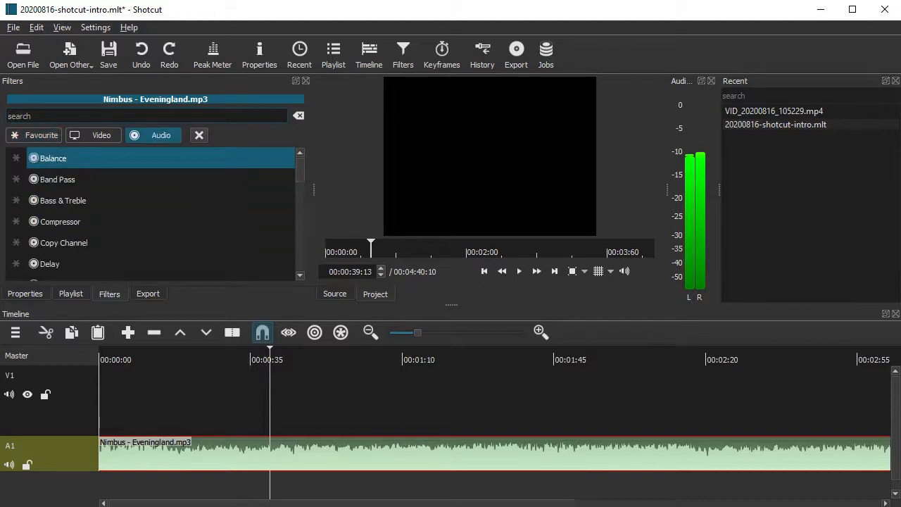
key("Down")
key("Down")
key("Down")
key("Down")
key("Up")
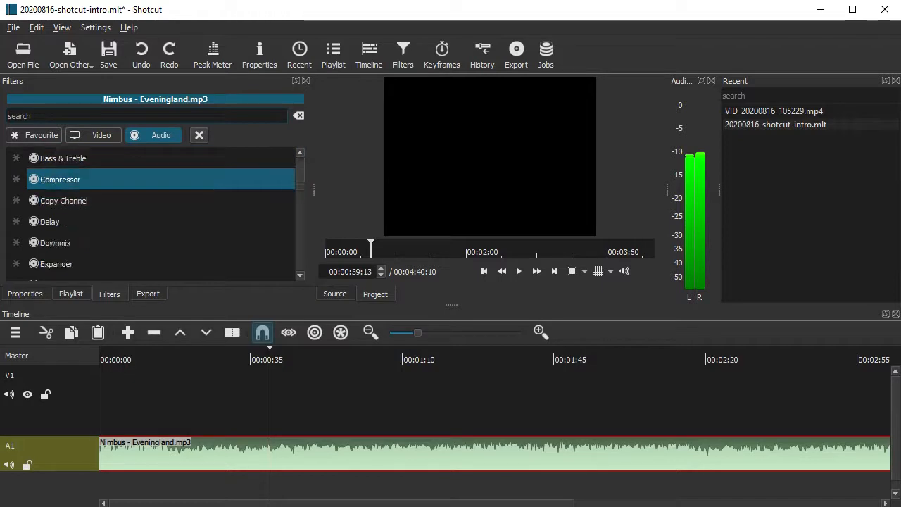
scroll(155, 213, "up", 1)
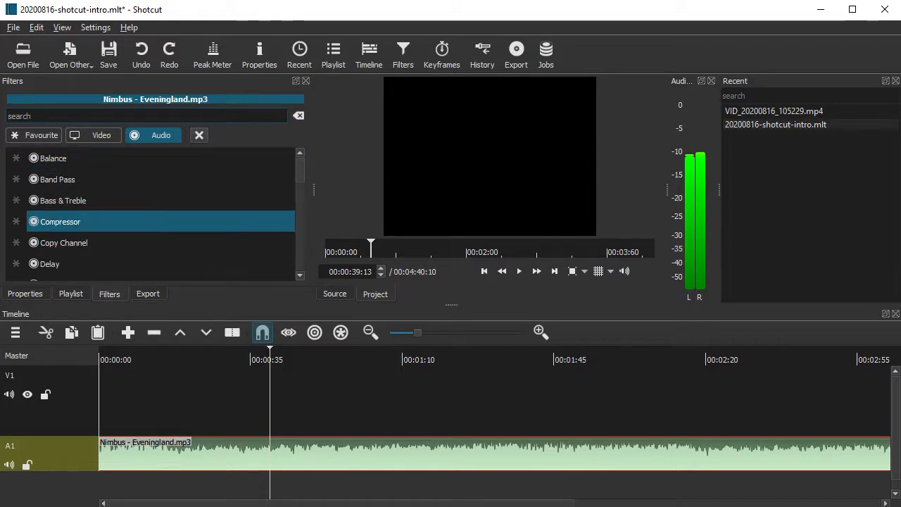
scroll(155, 213, "down", 4)
scroll(155, 213, "down", 2)
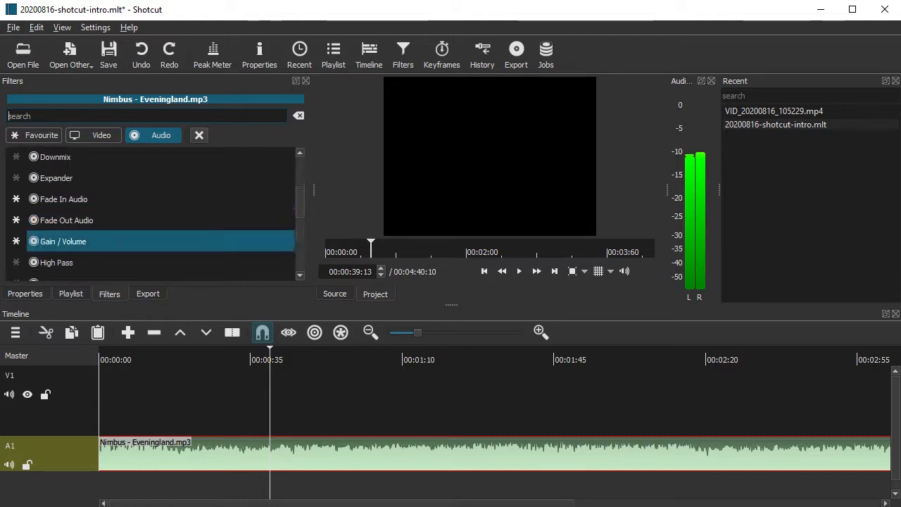
left_click(63, 242)
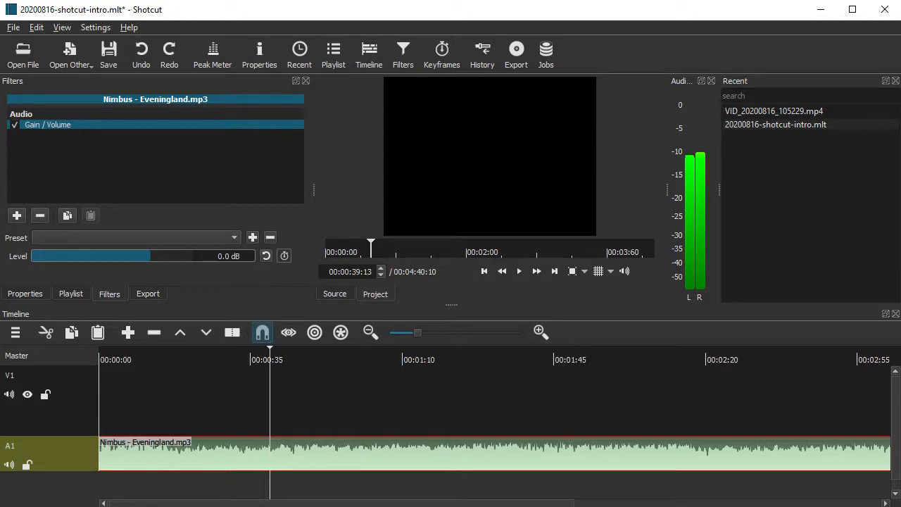
Set the Gain / Volume filter's level to -40 dB
left_click_drag(218, 257, 232, 257)
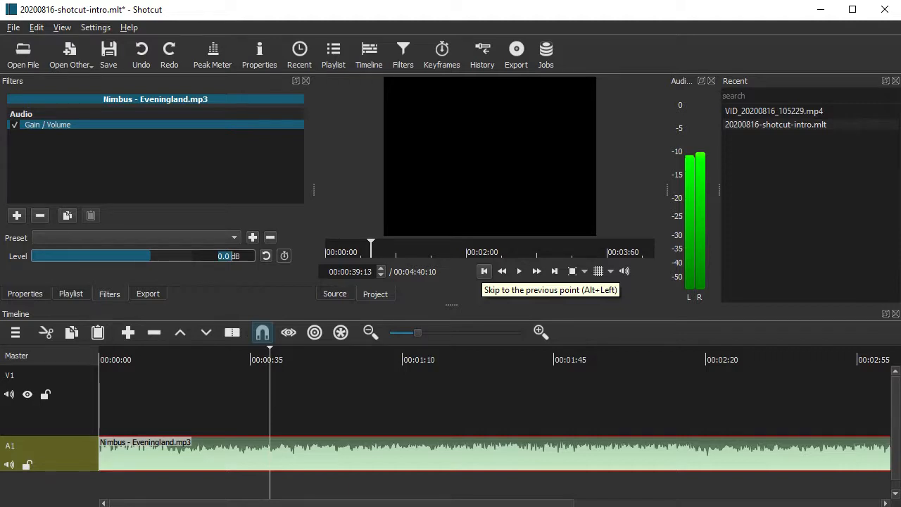
key("Left")
key("Left")
key("Left")
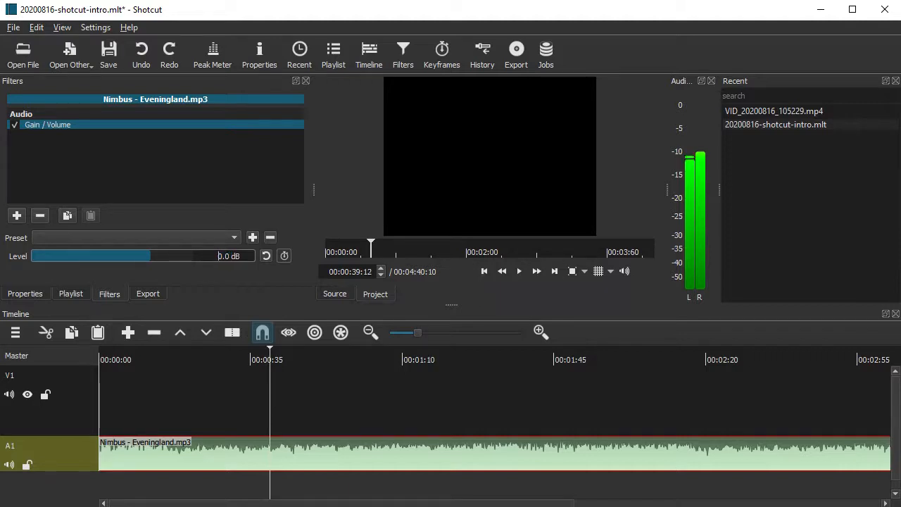
key("Delete")
key("Delete")
key("Delete")
type("-40")
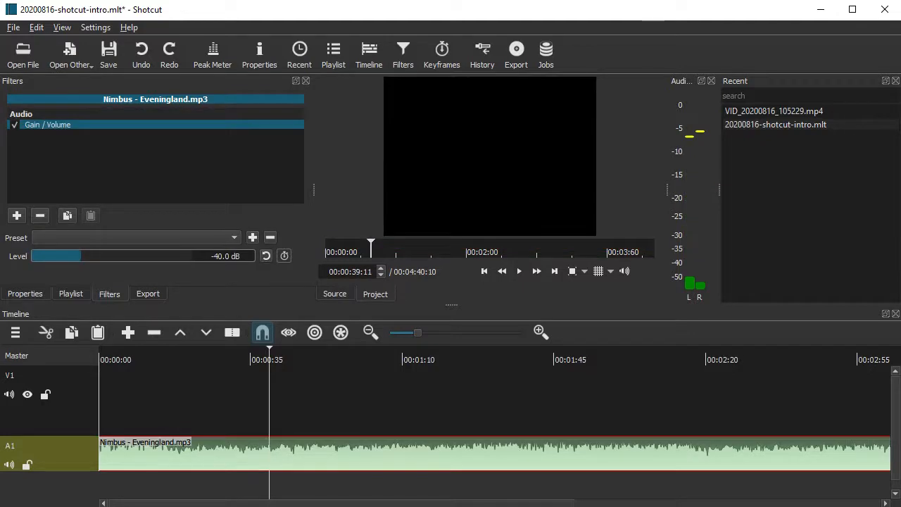
Play the music clip from the current position and again from near the start to hear its reduced volume
left_click(520, 271)
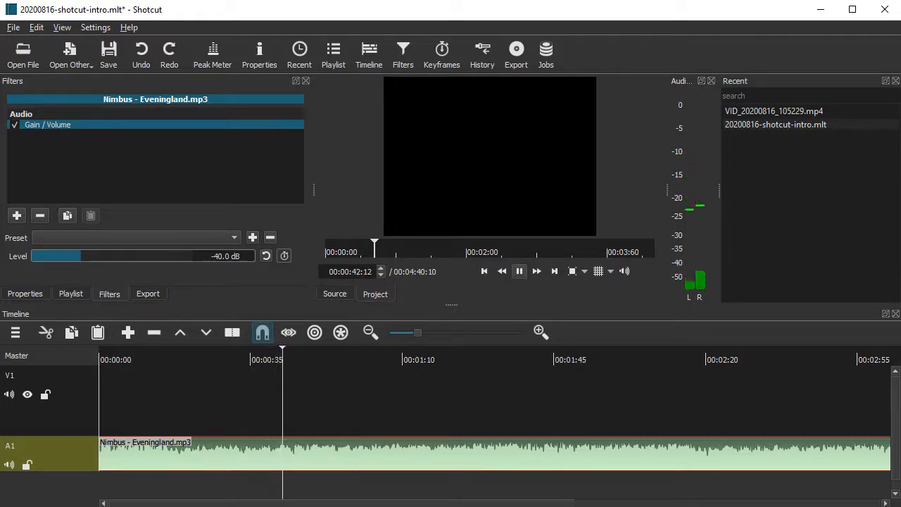
left_click(138, 360)
left_click(519, 272)
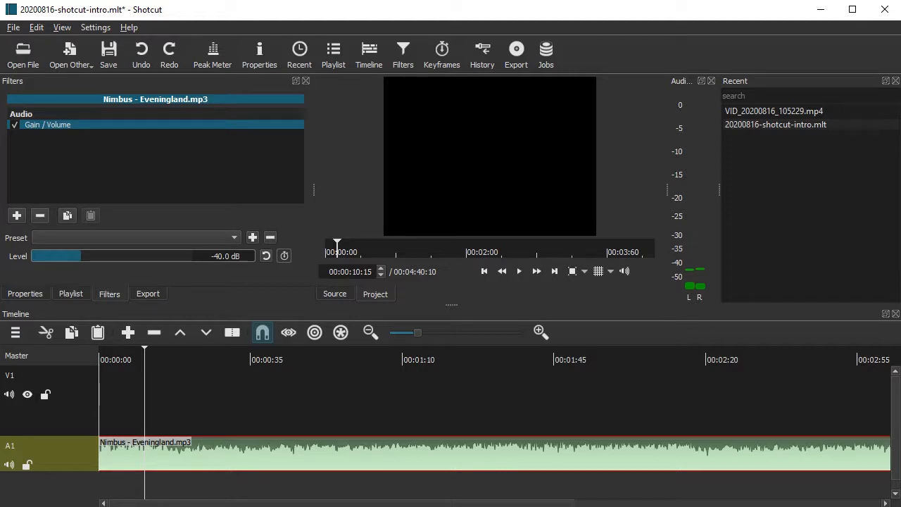
Place intro.jpg from the playlist at the start of video track V1
left_click(25, 295)
left_click(70, 295)
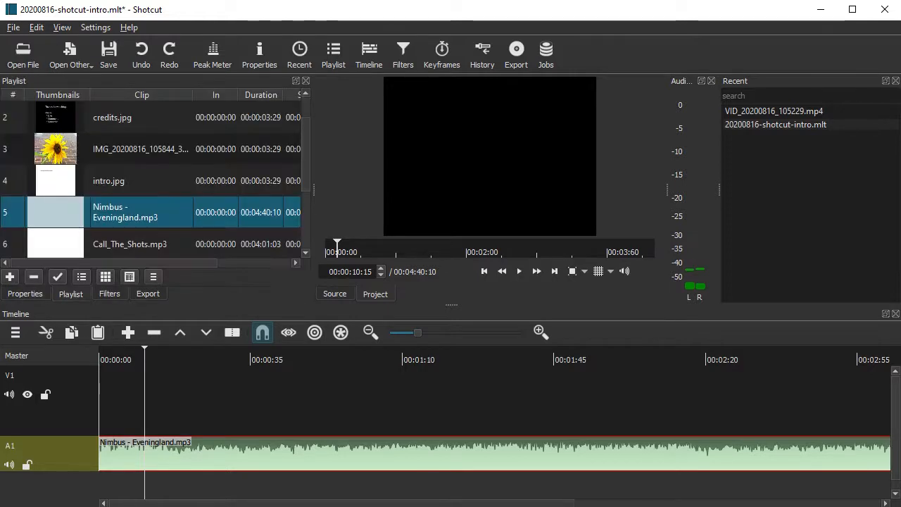
left_click_drag(108, 180, 83, 386)
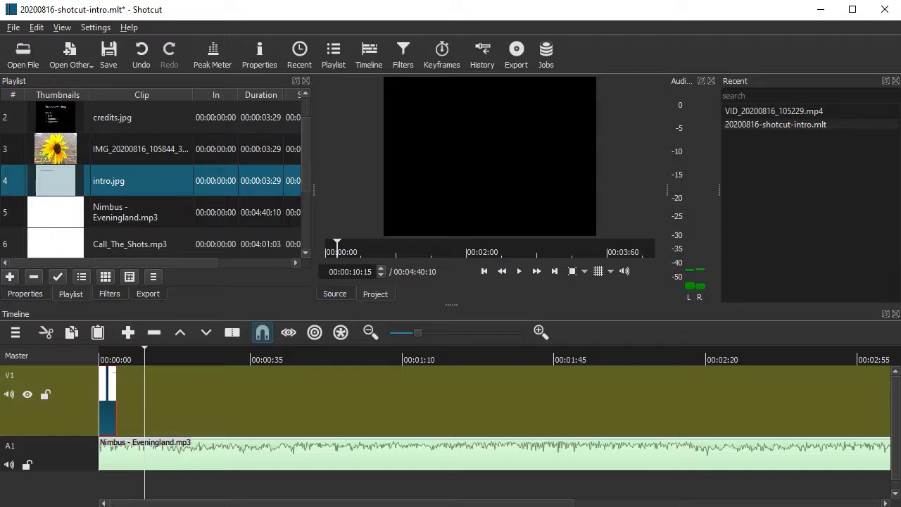
Extend the intro.jpg clip on V1 so that it ends at the playhead at 00:00:10:00
left_click(26, 293)
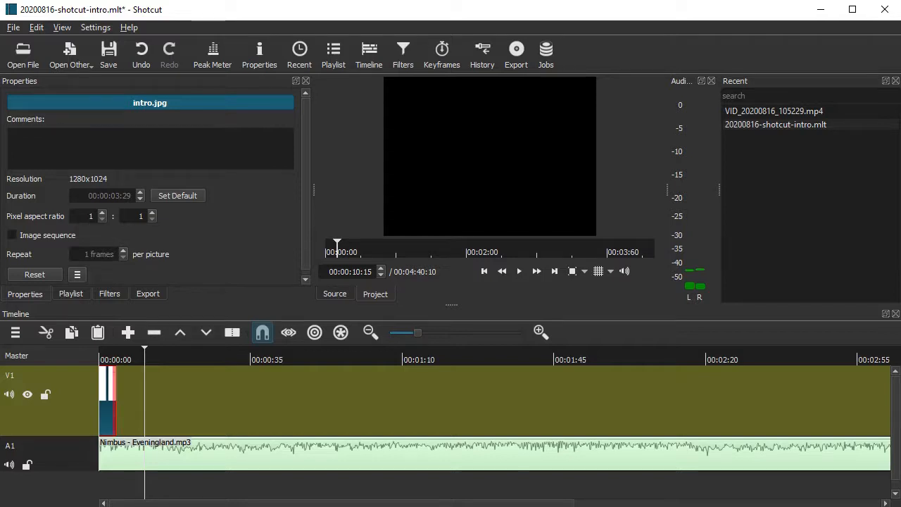
left_click_drag(115, 405, 144, 405)
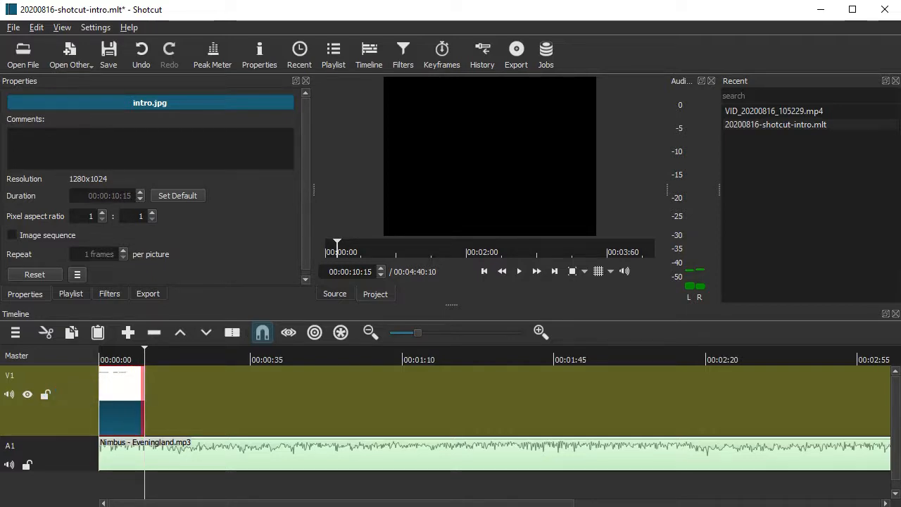
key("j")
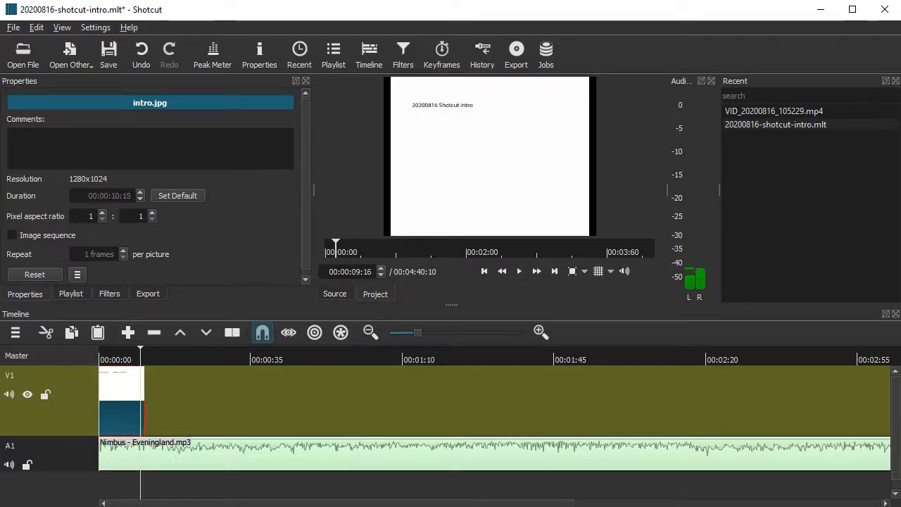
left_click_drag(140, 352, 142, 352)
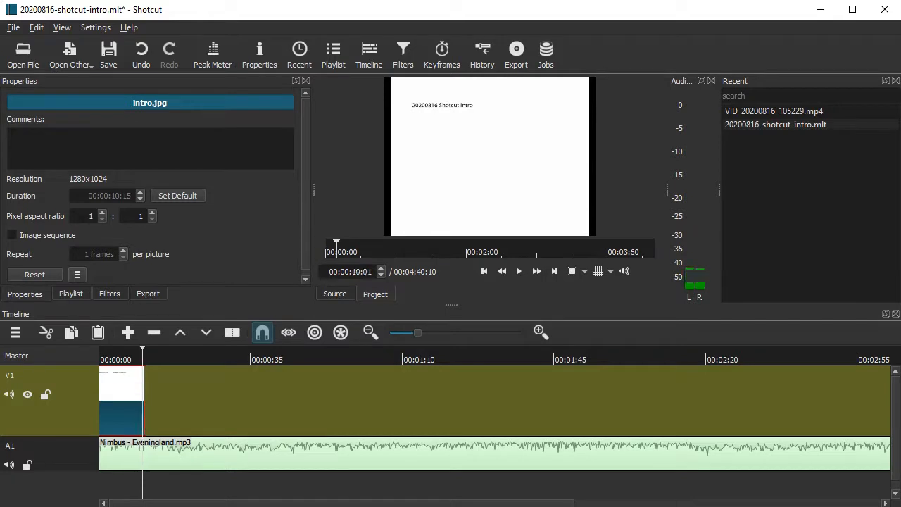
left_click(381, 274)
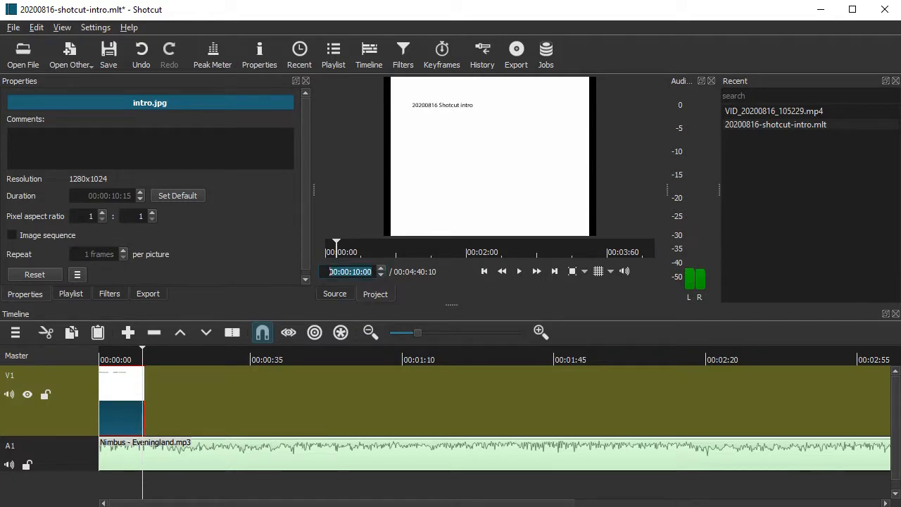
scroll(142, 398, "up", 5)
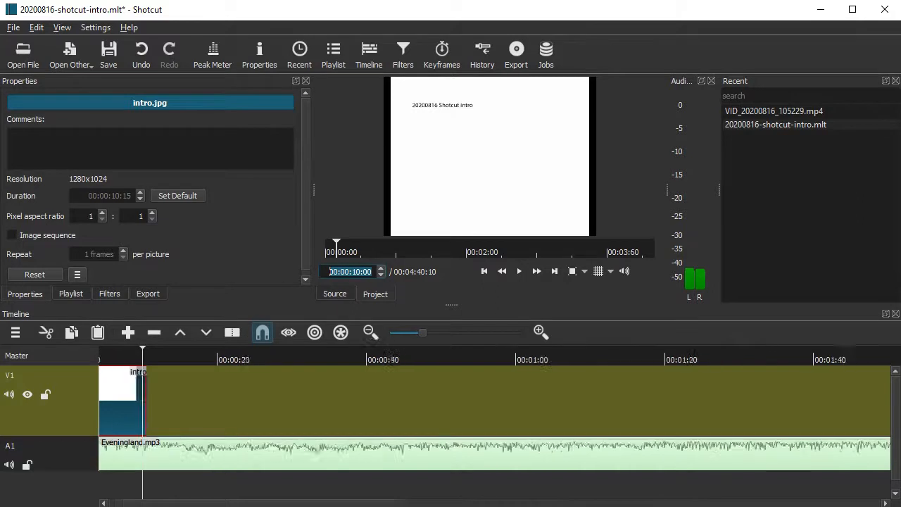
scroll(142, 398, "up", 1)
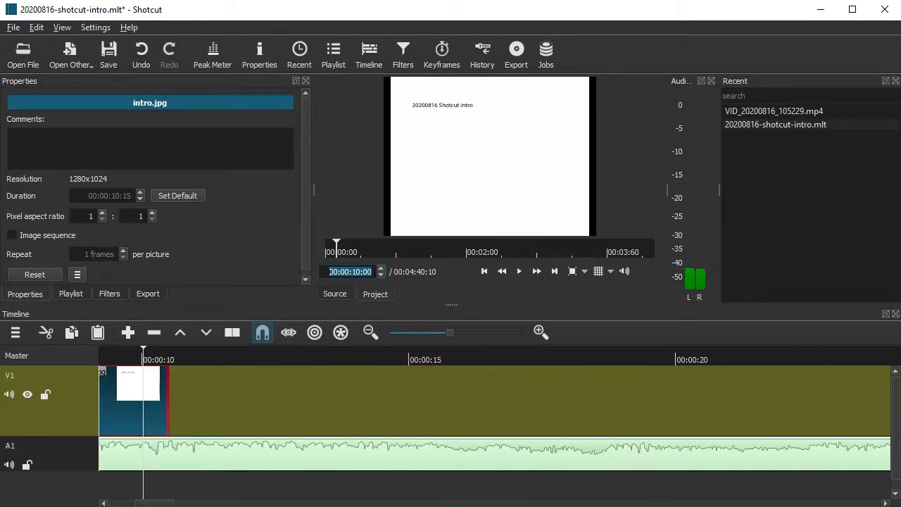
left_click_drag(169, 395, 142, 394)
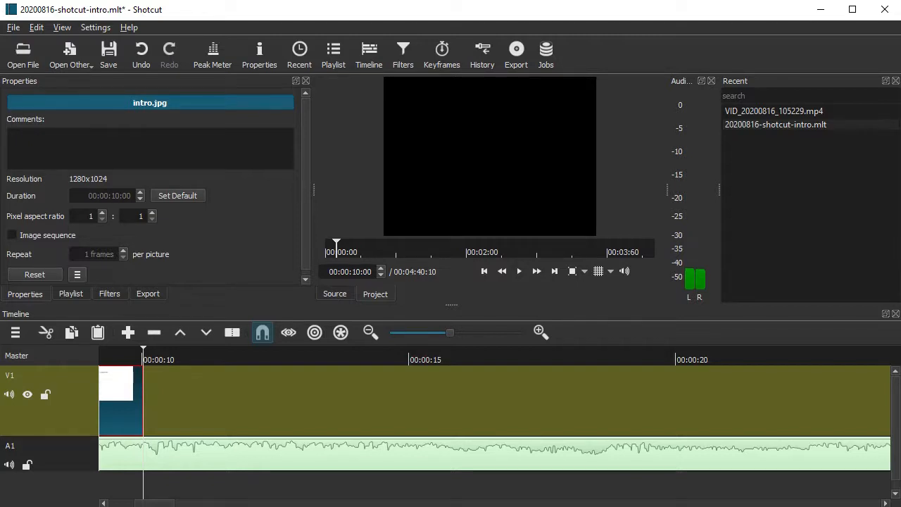
Add VID_20200816_105229.mp4 to V1 directly after the intro.jpg clip and return the playhead to the start
scroll(281, 398, "up", 12)
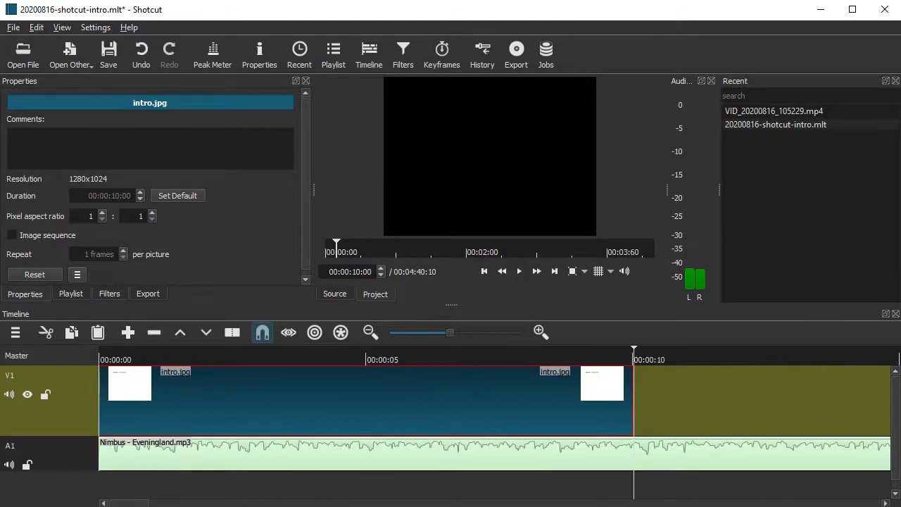
left_click(71, 294)
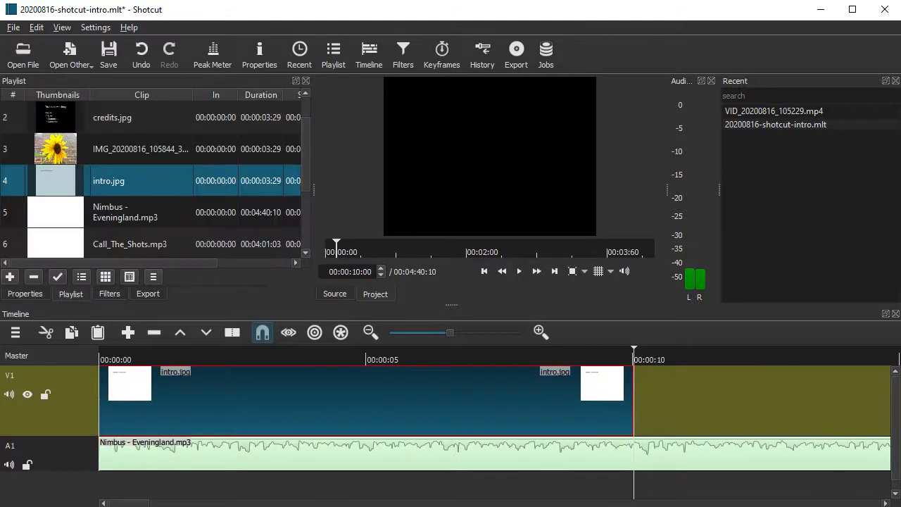
scroll(55, 149, "up", 1)
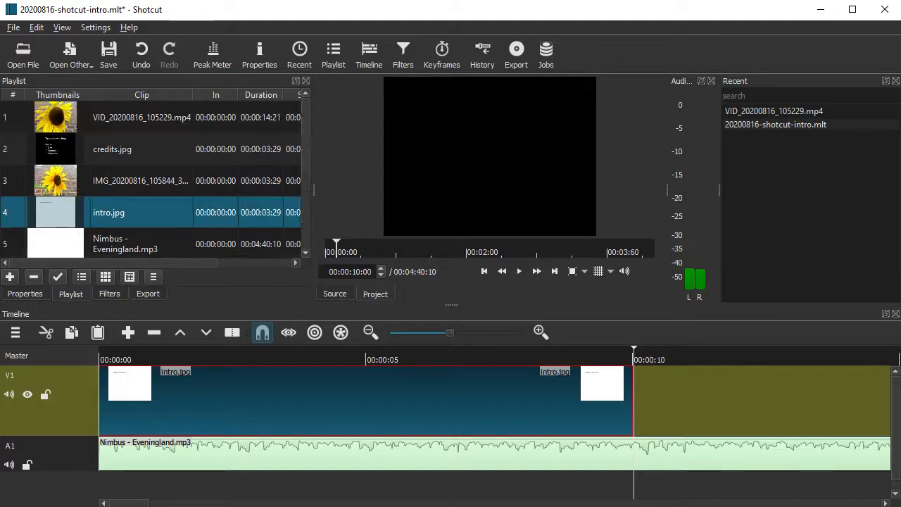
left_click_drag(55, 118, 639, 400)
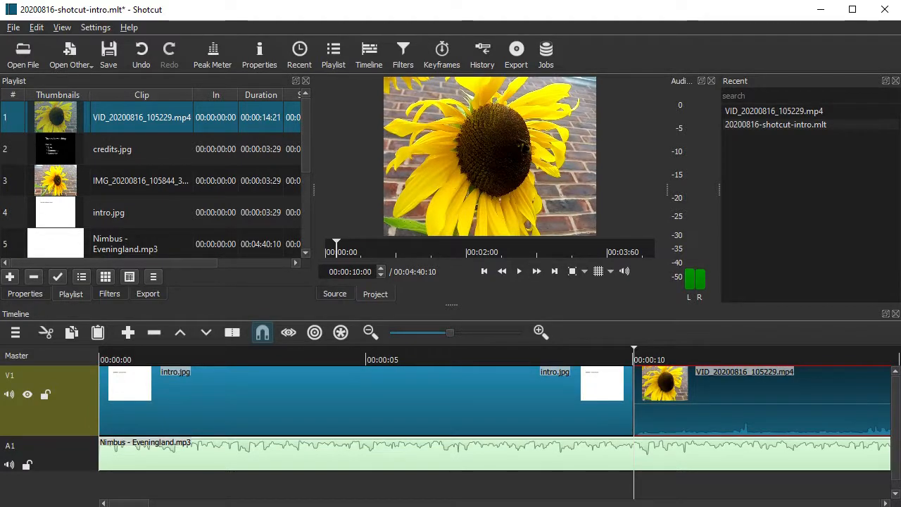
left_click_drag(634, 352, 100, 352)
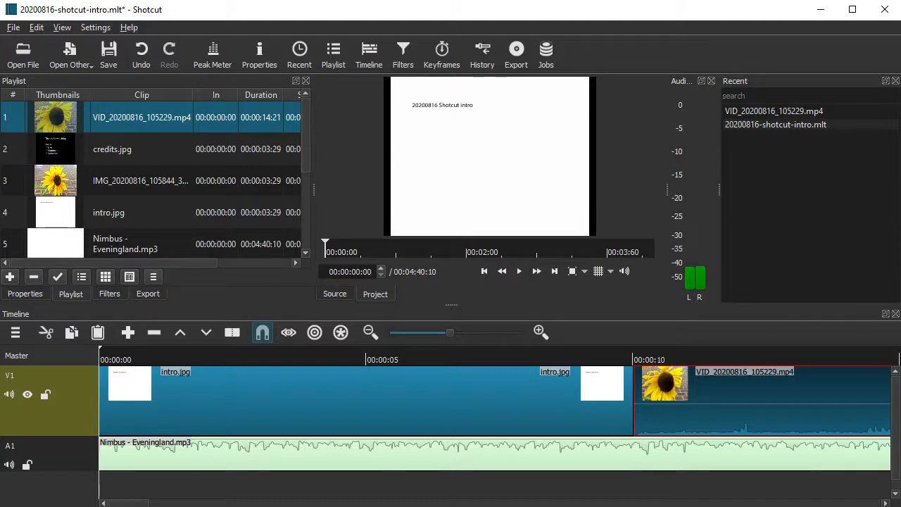
Switch to the Notepad outline 20200816-shotcut-intro.txt and review its entry on keyboard shortcuts (F1)
key("alt+Tab")
left_click_drag(281, 441, 312, 228)
scroll(320, 371, "down", 2)
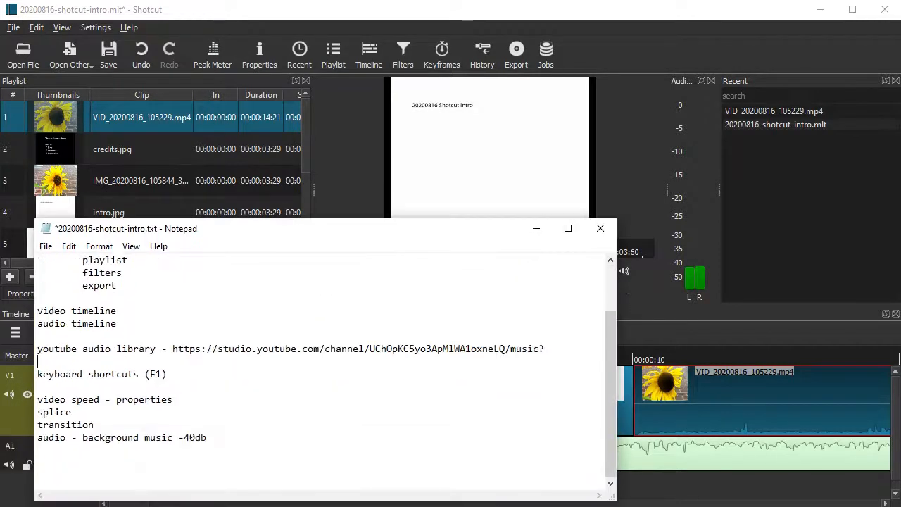
scroll(321, 372, "up", 1)
left_click_drag(168, 412, 77, 412)
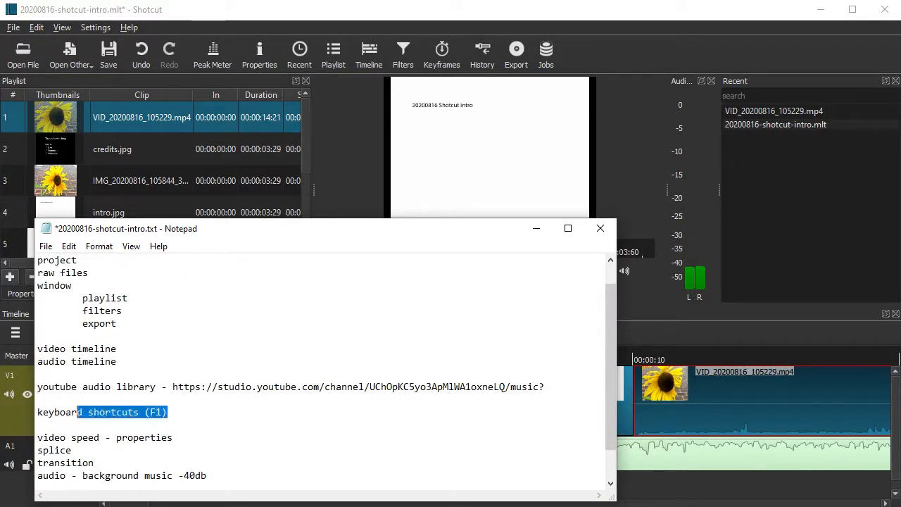
left_click(78, 400)
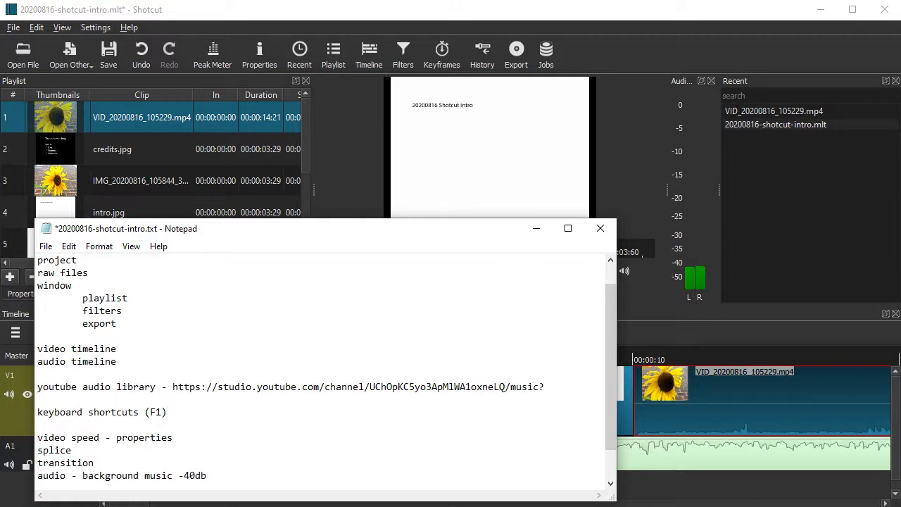
left_click_drag(145, 412, 162, 413)
Open Shotcut's online keyboard shortcut reference in Firefox
left_click(129, 28)
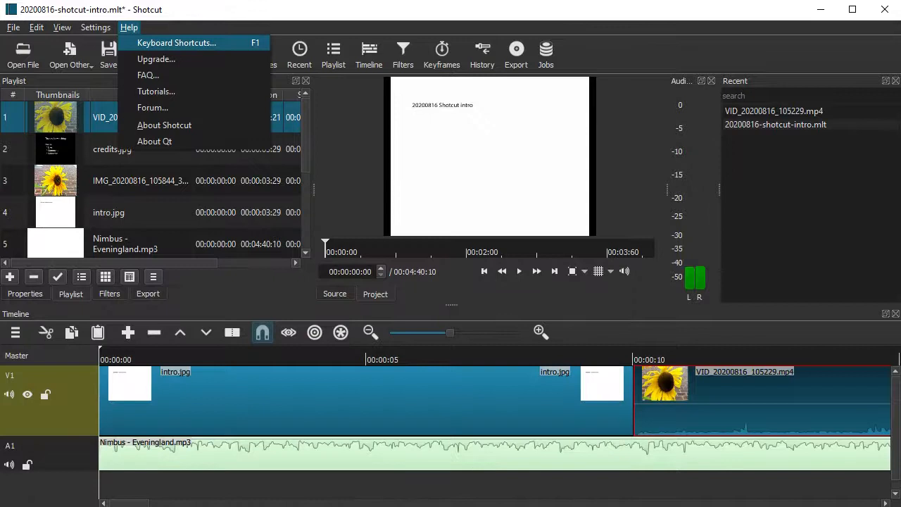
left_click(176, 43)
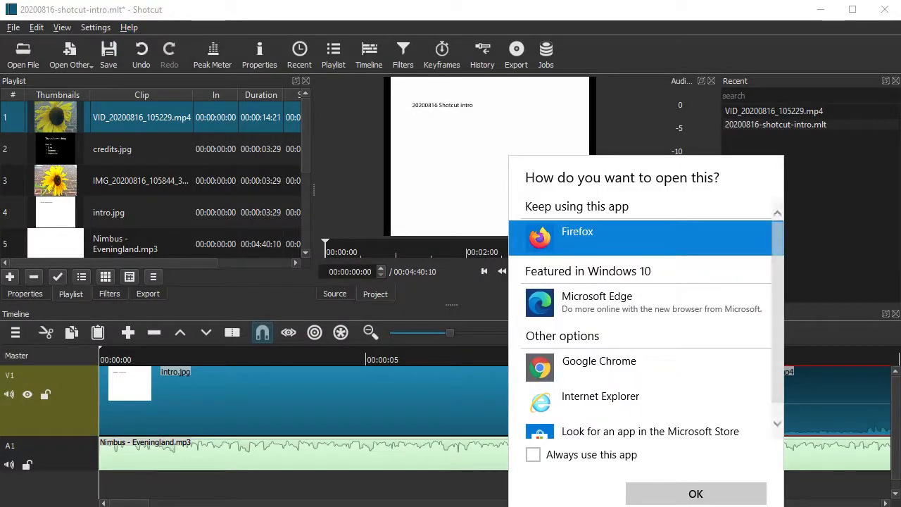
key("Return")
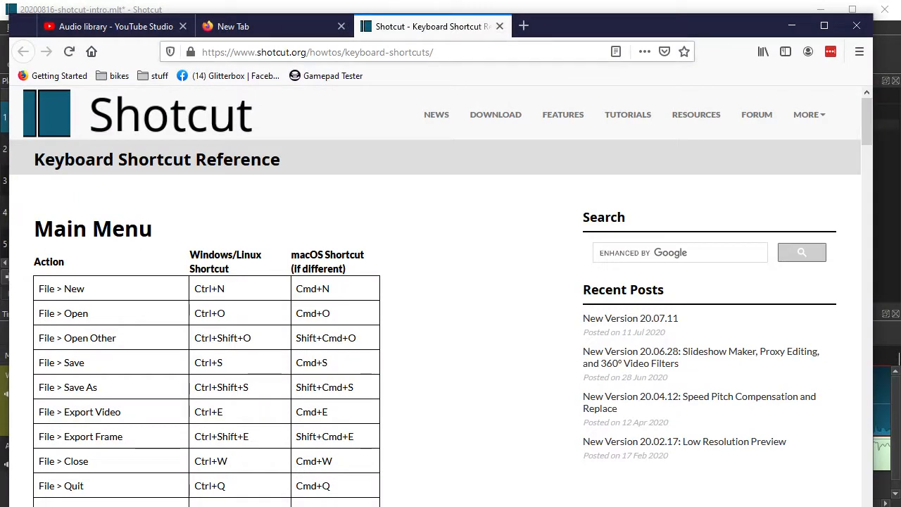
Examine the main menu, player and timeline shortcut tables, highlight the Split entry, and return to Shotcut
left_click_drag(634, 34, 639, 0)
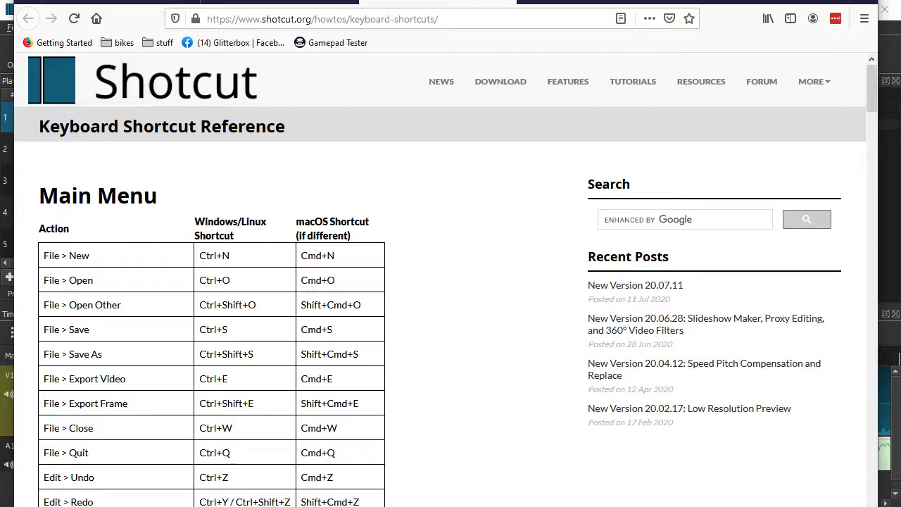
scroll(450, 282, "down", 2)
scroll(451, 306, "down", 8)
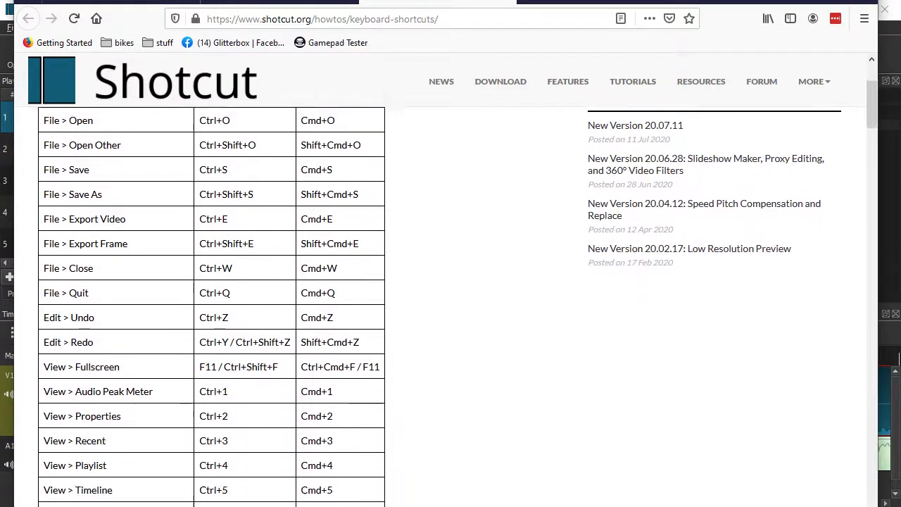
scroll(451, 307, "down", 3)
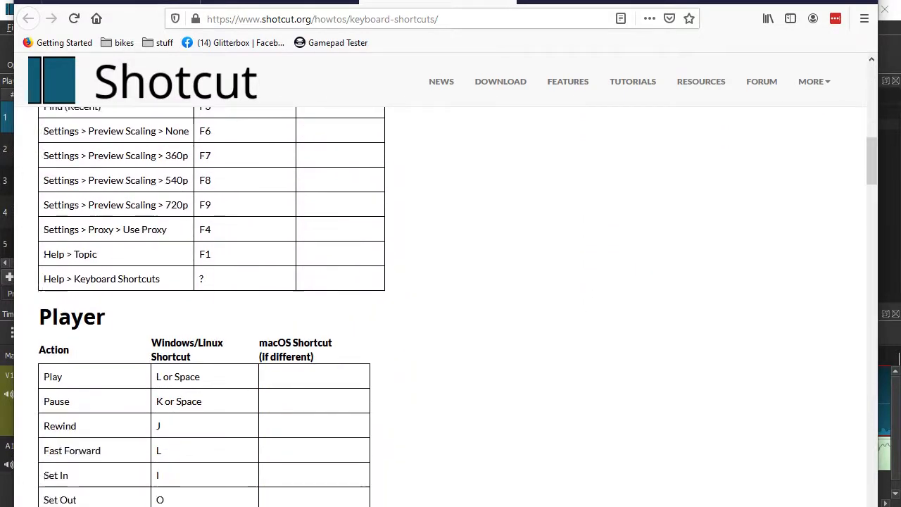
scroll(450, 306, "up", 3)
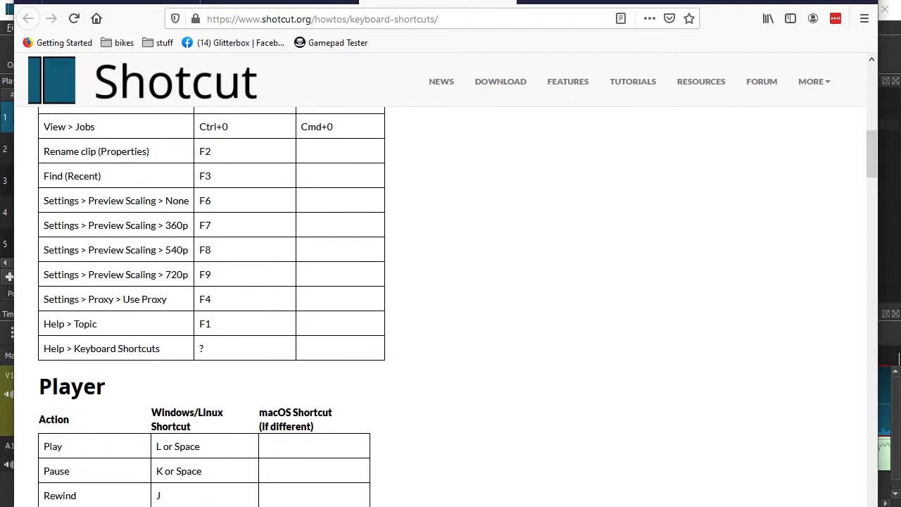
scroll(451, 306, "up", 10)
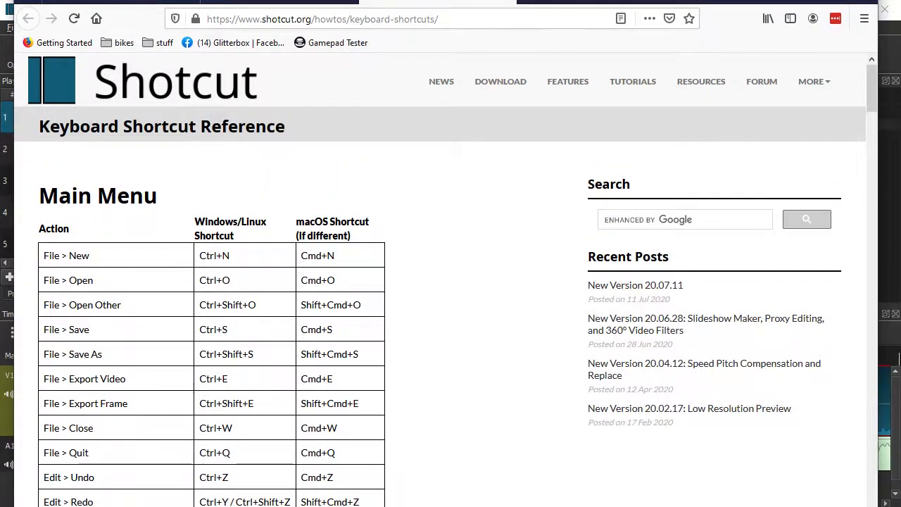
scroll(451, 306, "down", 6)
scroll(451, 306, "down", 8)
scroll(450, 303, "down", 9)
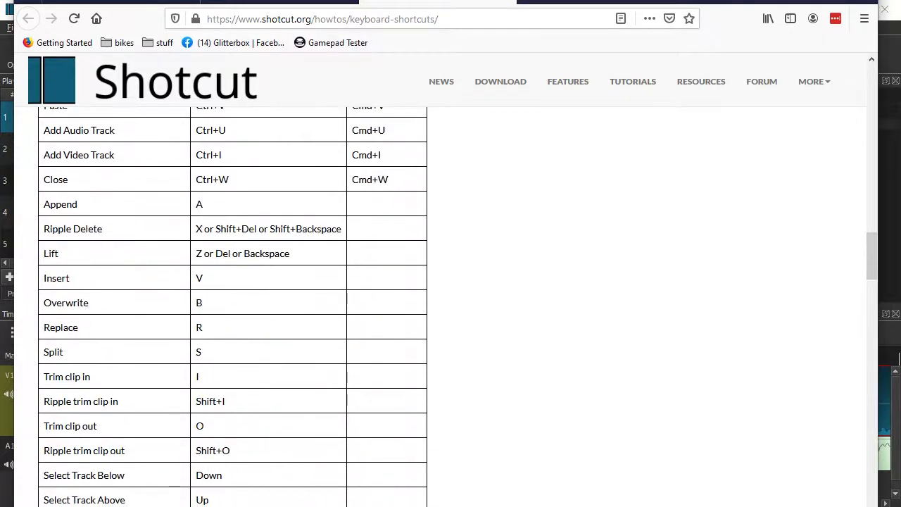
left_click_drag(64, 352, 44, 353)
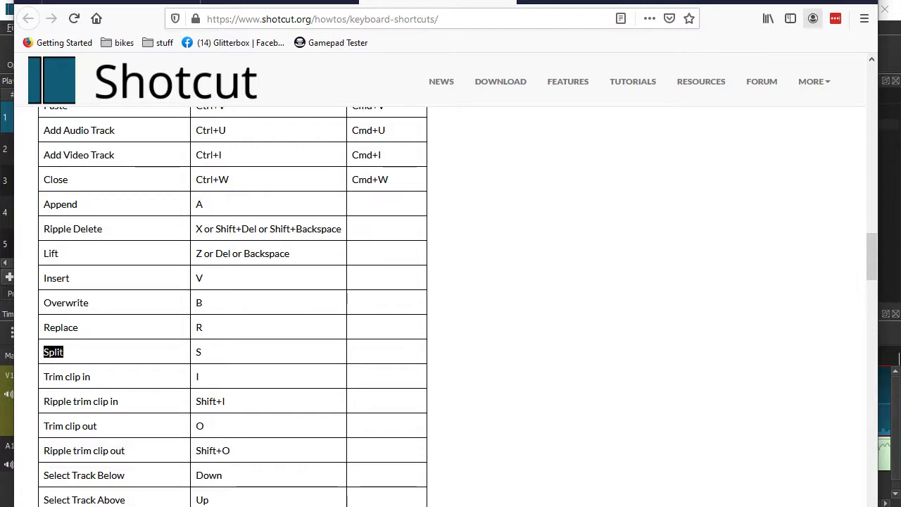
left_click(797, 2)
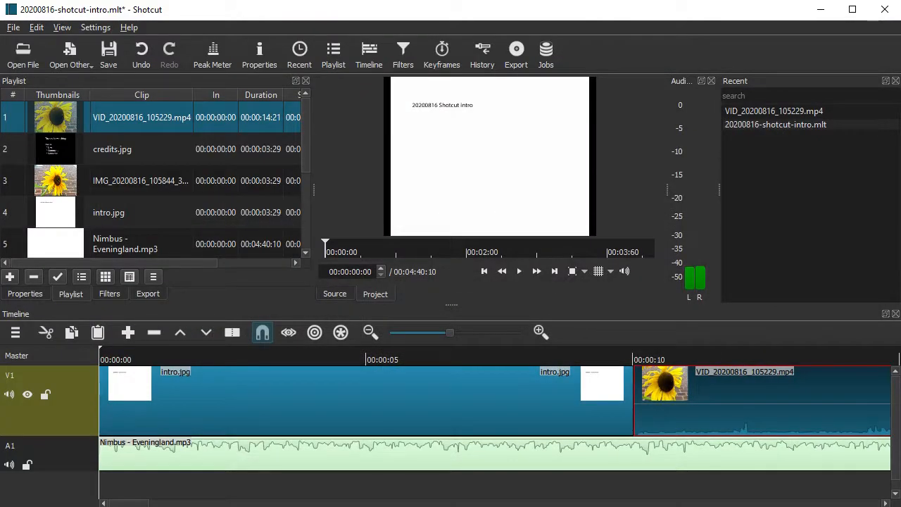
Preview the timeline from several points across the intro.jpg clip and select the sunflower video clip on V1 for playback
left_click(476, 355)
left_click(433, 355)
left_click(298, 355)
left_click(602, 356)
left_click(570, 356)
left_click(805, 384)
key("space")
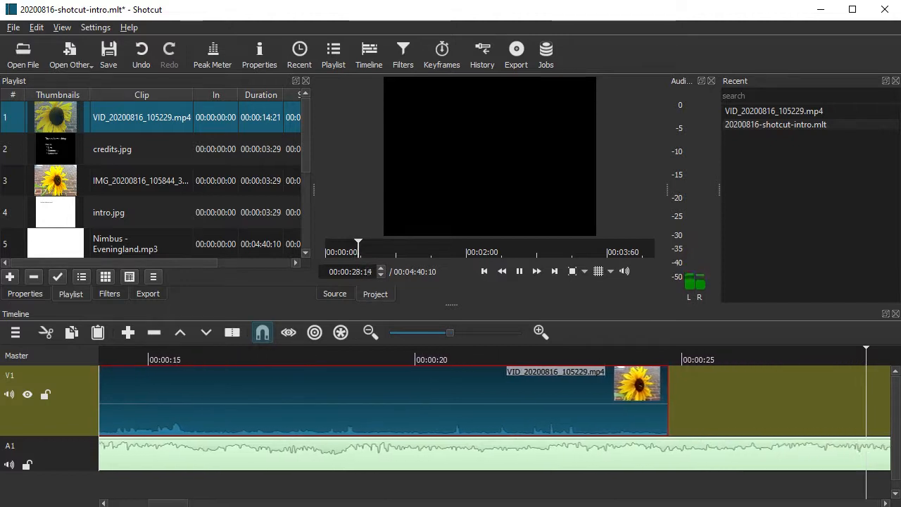
key("space")
Select the Nimbus - Eveningland.mp3 clip on A1 and show its properties
scroll(544, 401, "down", 13)
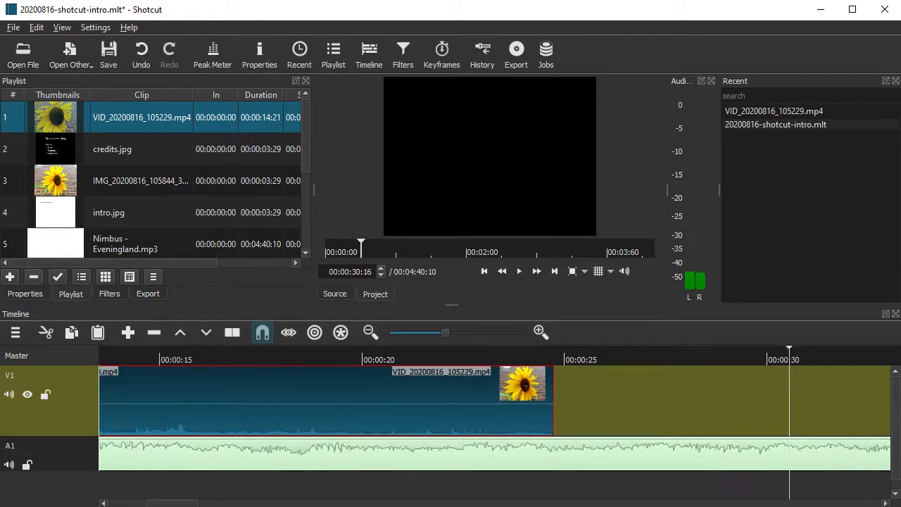
scroll(544, 401, "down", 3)
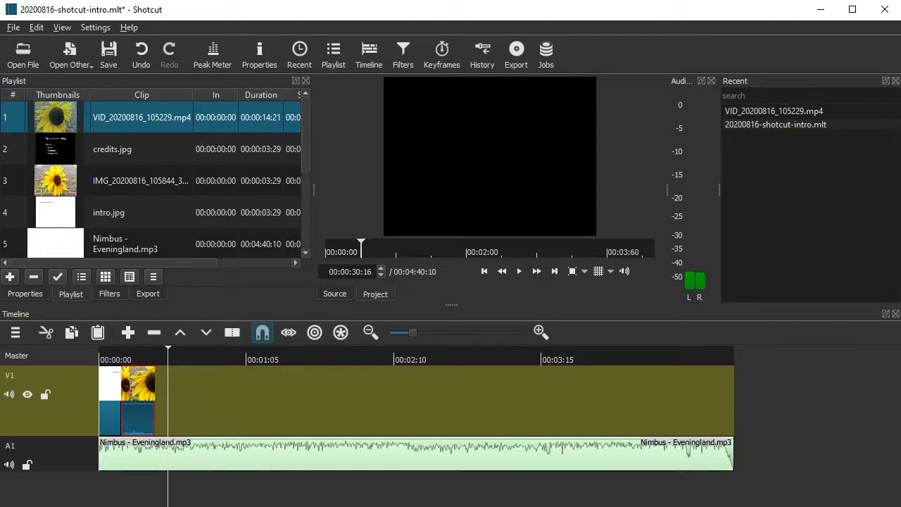
left_click(422, 455)
left_click(25, 294)
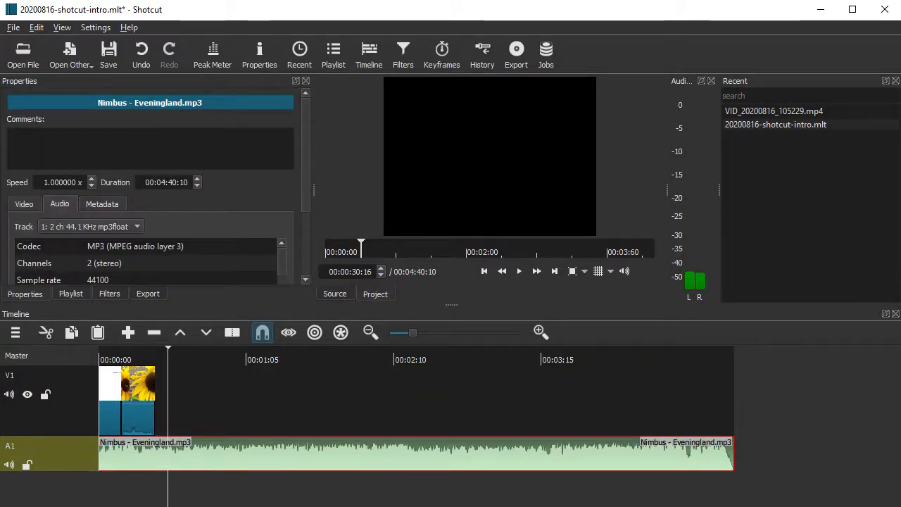
Trim the end of the Nimbus - Eveningland.mp3 clip on A1 back to 00:00:41:28
left_click(138, 409)
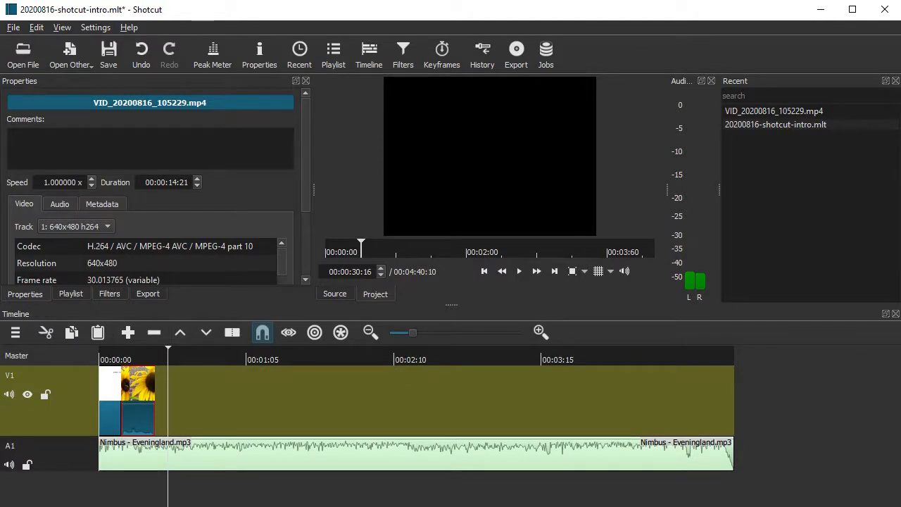
left_click_drag(732, 454, 193, 454)
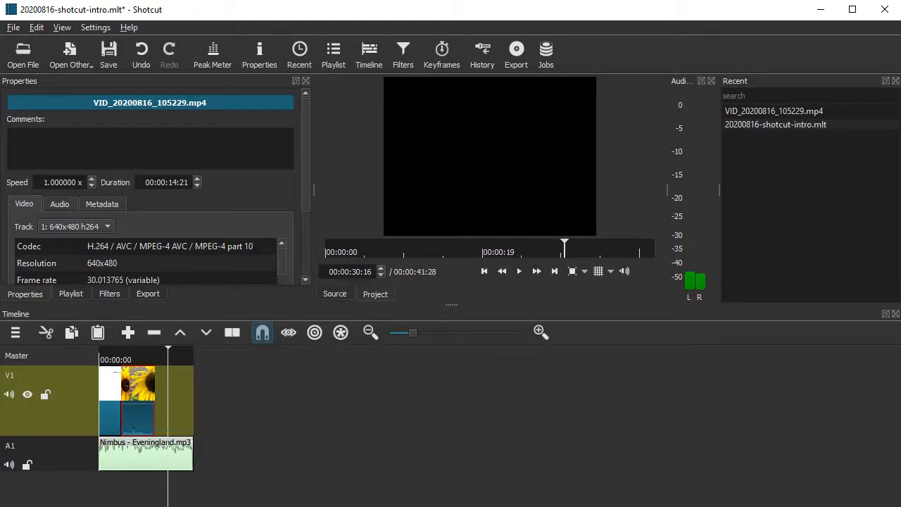
key("ctrl+equal")
key("ctrl+equal")
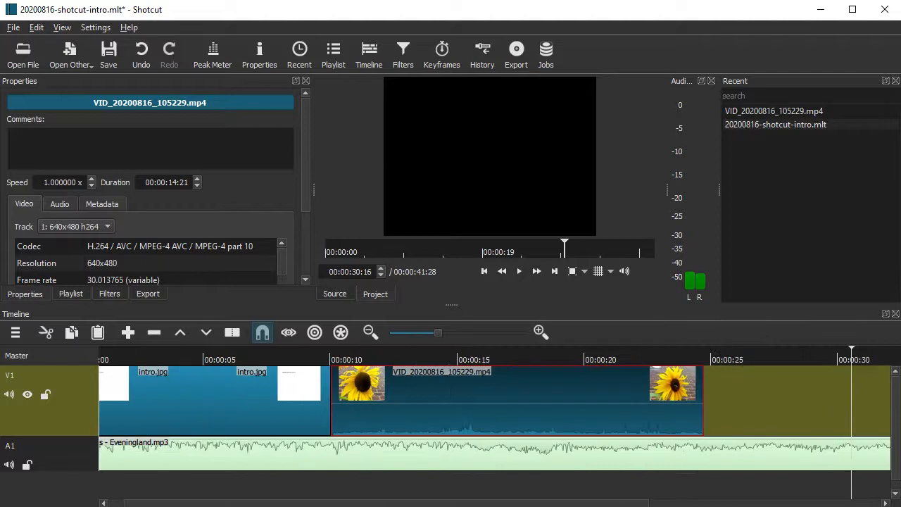
key("ctrl+minus")
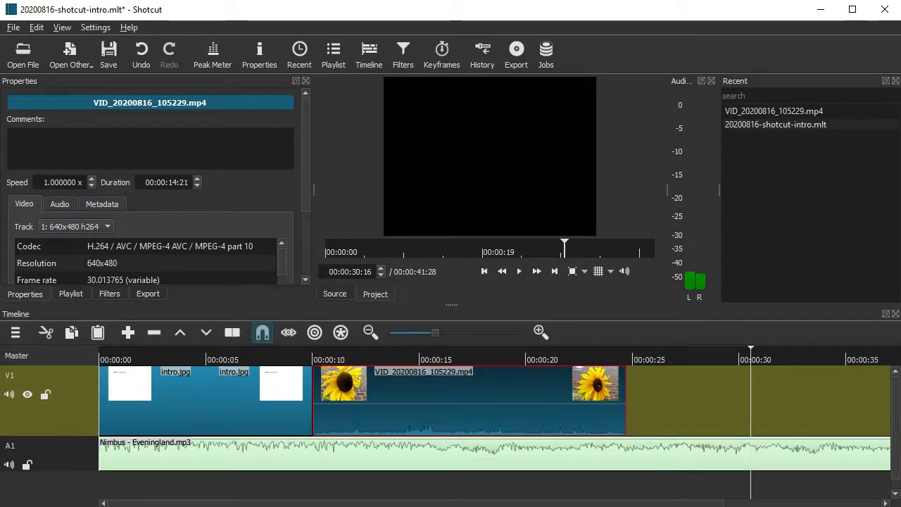
Move the playhead to about 00:00:10:28 in the sunflower video and mute the V1 track
mouse_move(335, 356)
left_mouse_down()
mouse_move(634, 355)
mouse_move(333, 356)
left_mouse_up()
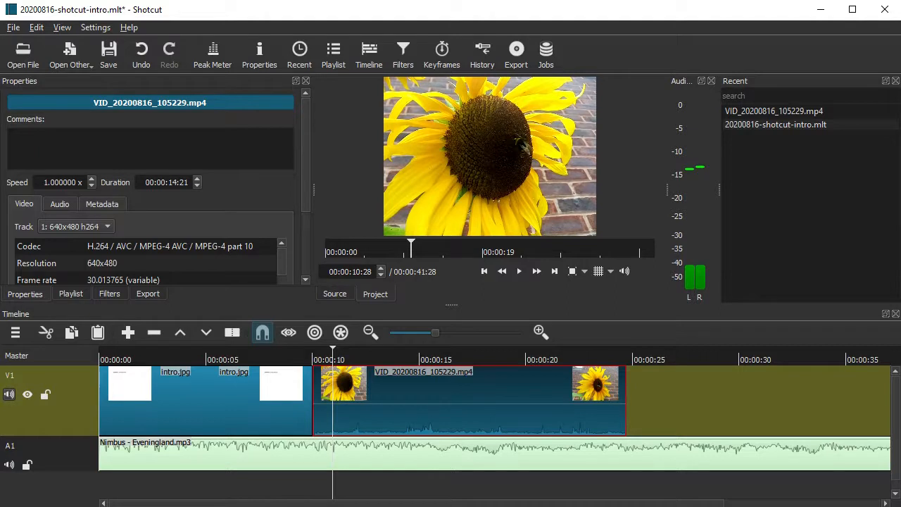
left_click(9, 394)
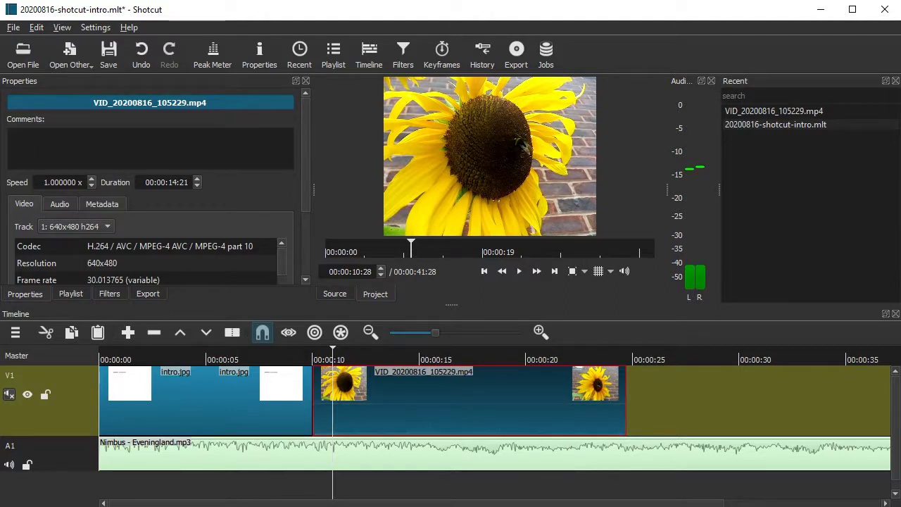
left_click(10, 394)
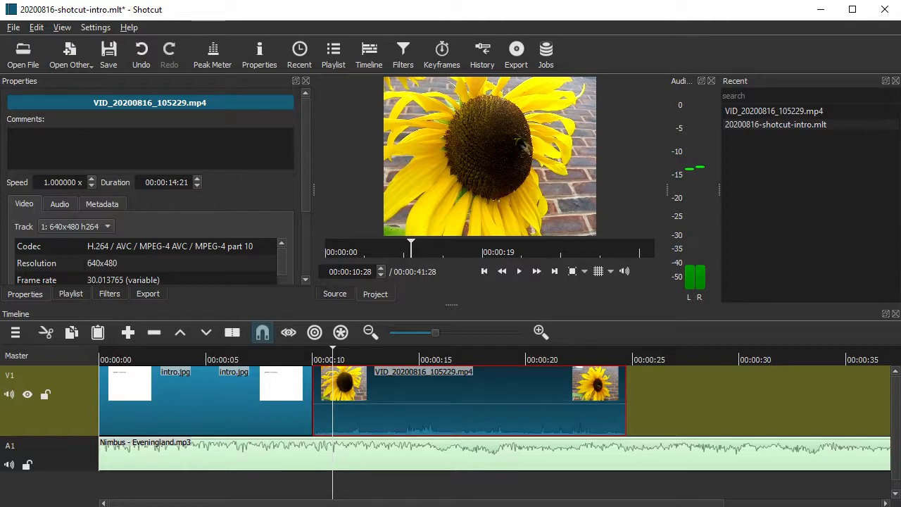
left_click(9, 394)
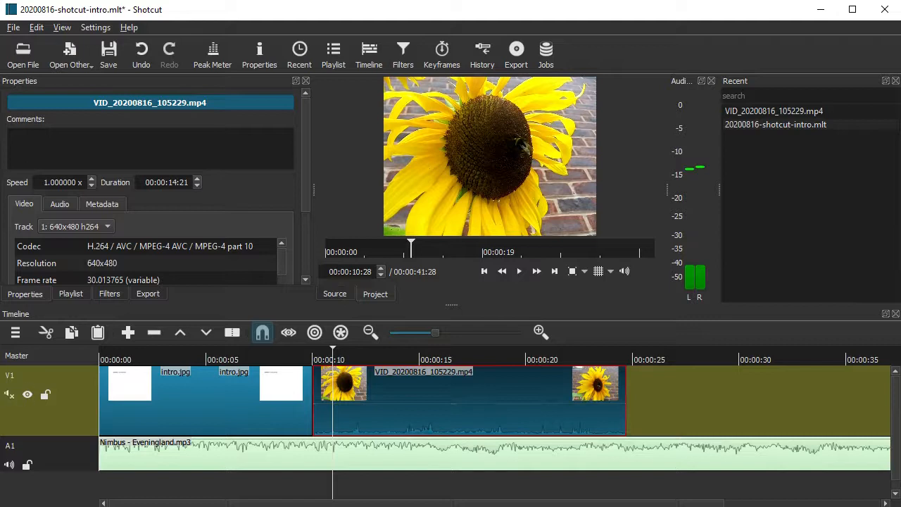
Preview the timeline from the end of intro.jpg into the sunflower video with V1 muted, switching ripple trimming off
left_click(301, 358)
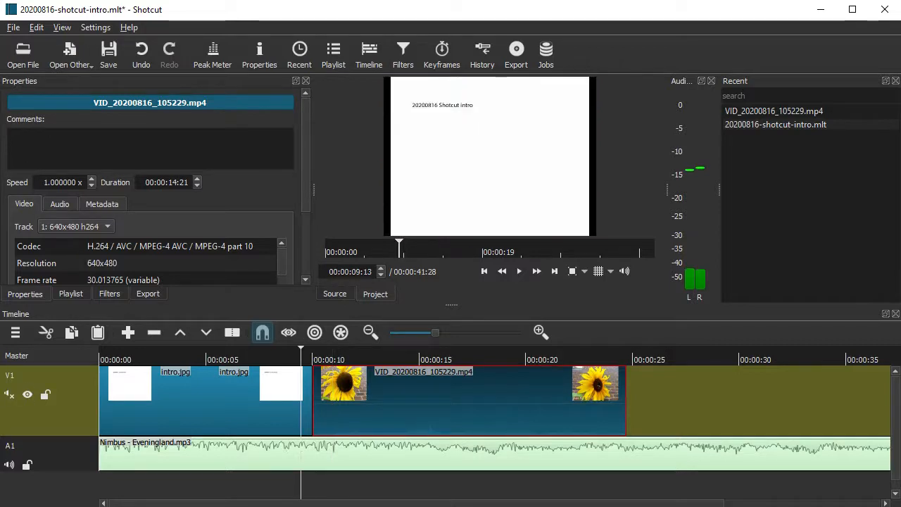
key("space")
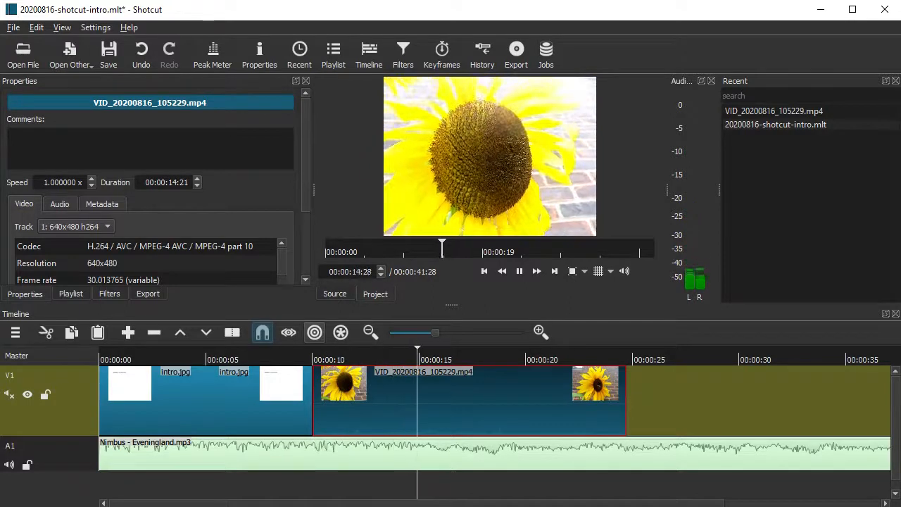
left_click(304, 356)
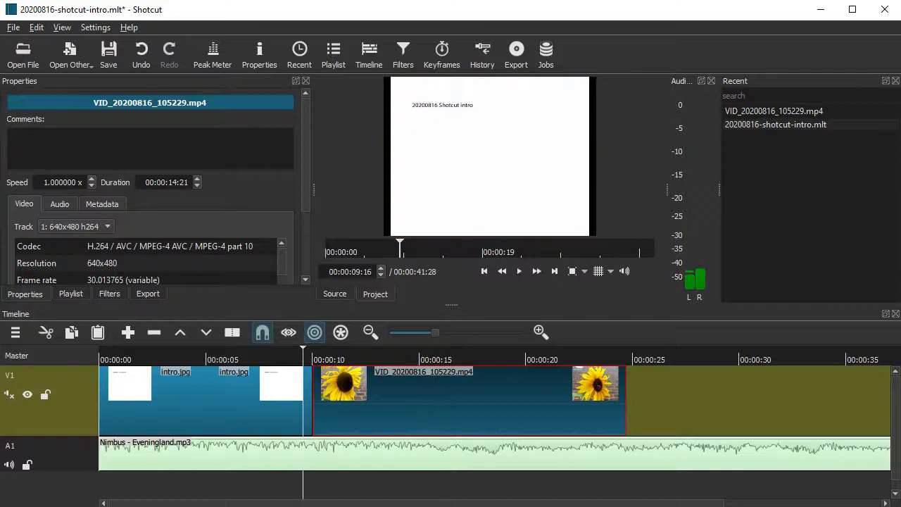
left_click(315, 332)
key("space")
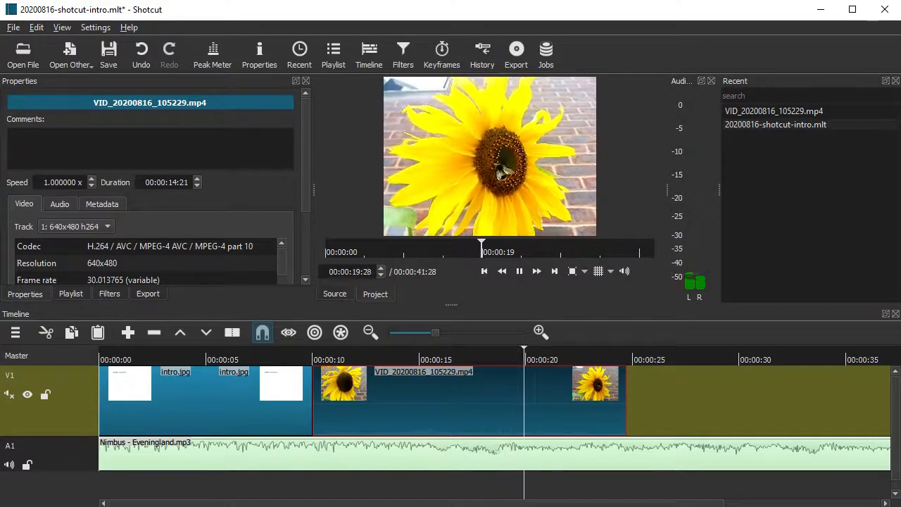
key("space")
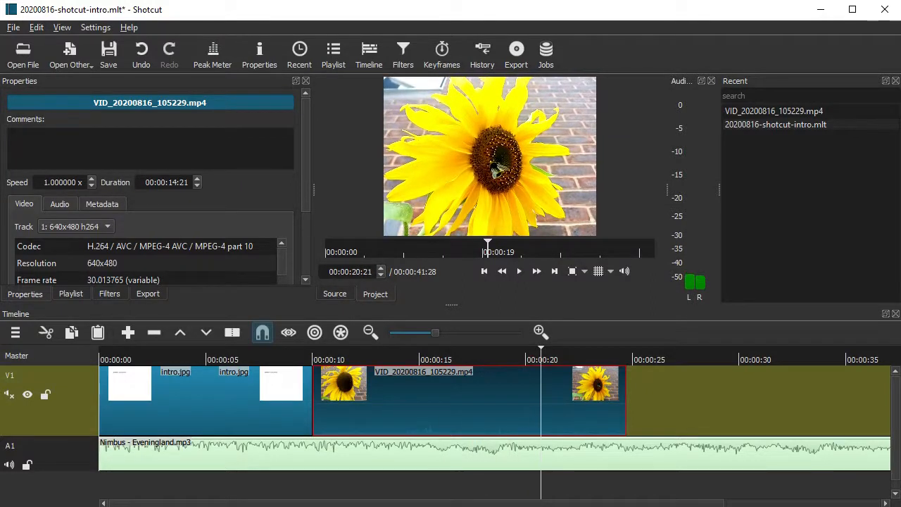
Browse E:\youtube in File Explorer and look through the 20190904-tabletennis folder for another video
key("alt+Tab")
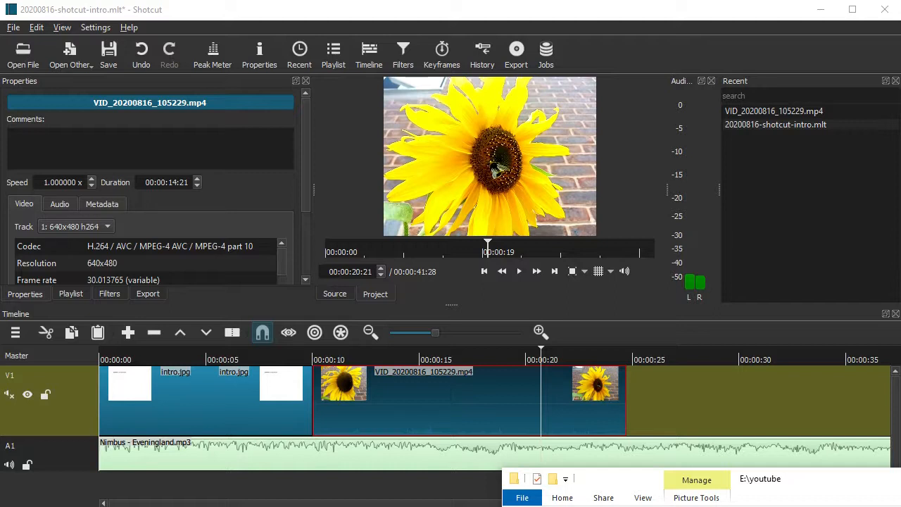
double_click(701, 504)
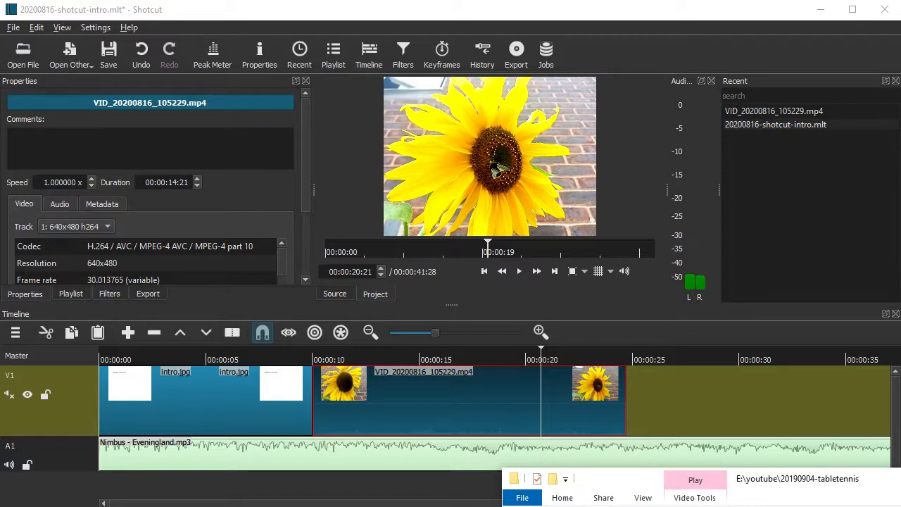
key("alt+Up")
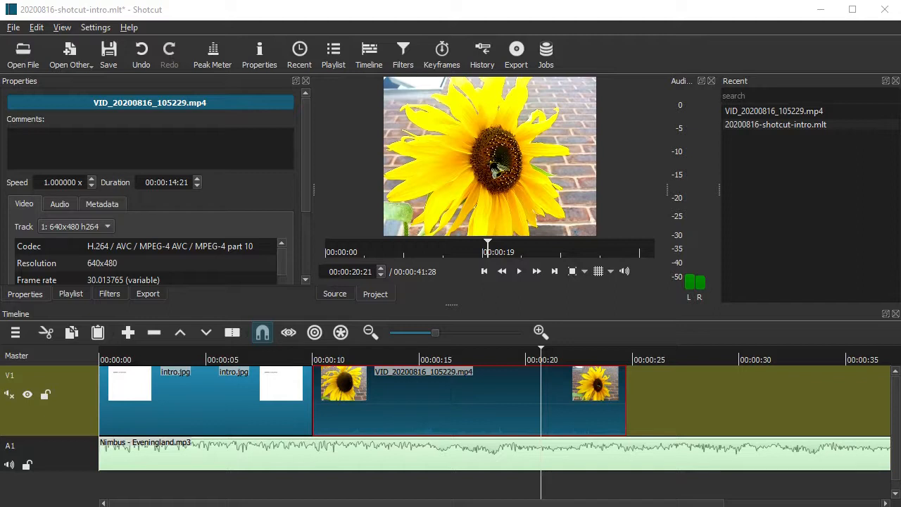
Add VID_20191123_121040.mp4 from the E:\youtube\20200816-shotcut-intro folder to Shotcut's playlist and move it to third place
left_click(71, 293)
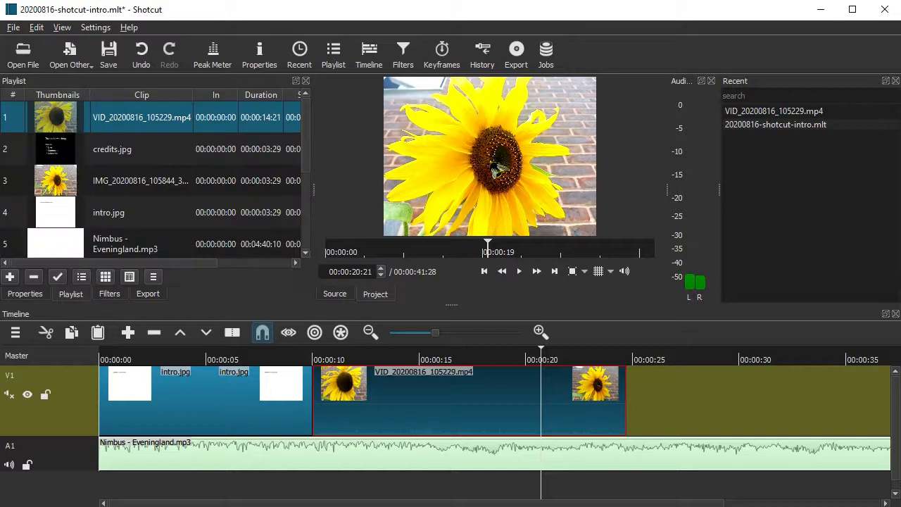
scroll(151, 180, "down", 1)
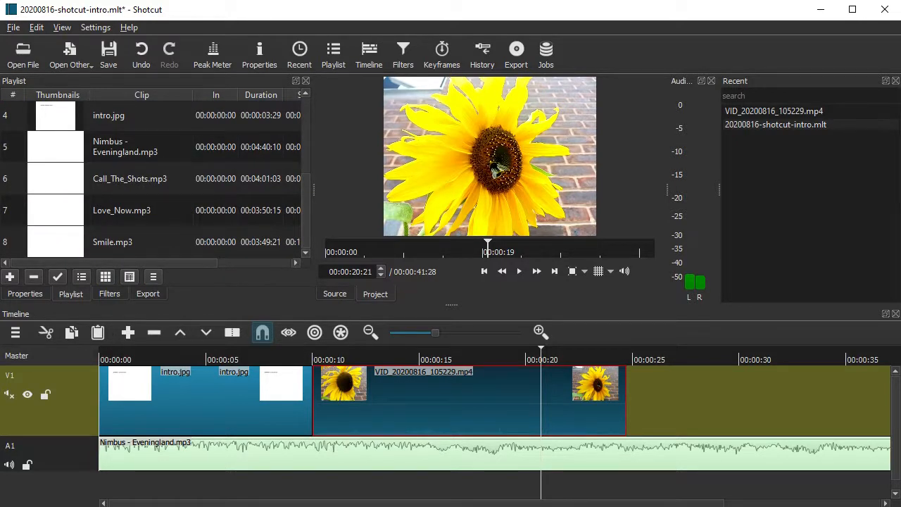
key("alt+Tab")
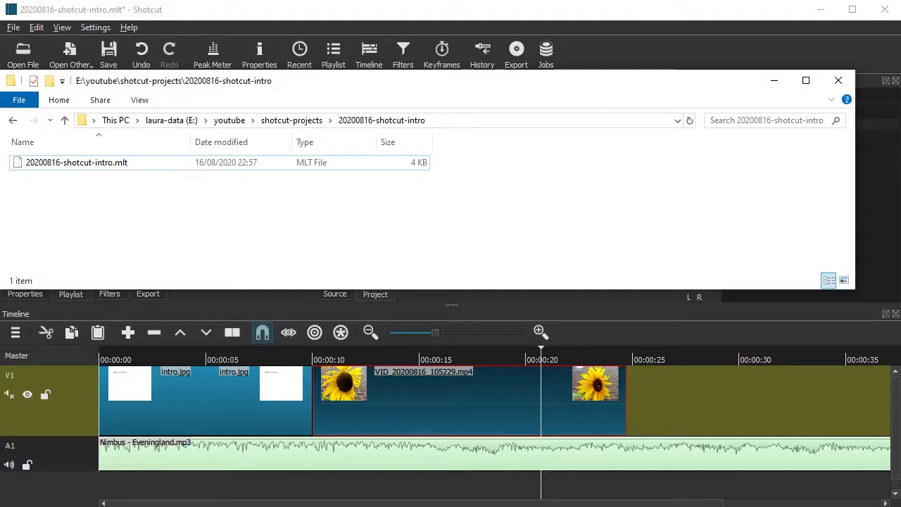
key("alt+Tab")
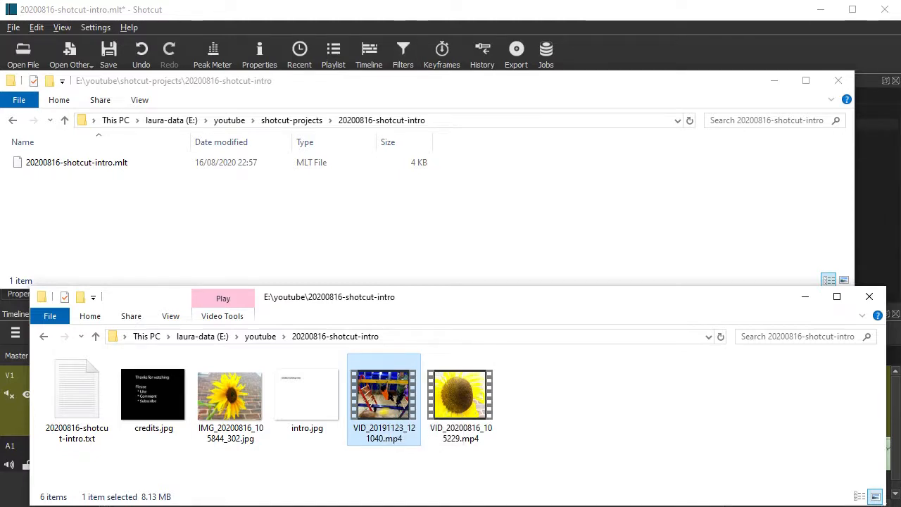
left_click(775, 81)
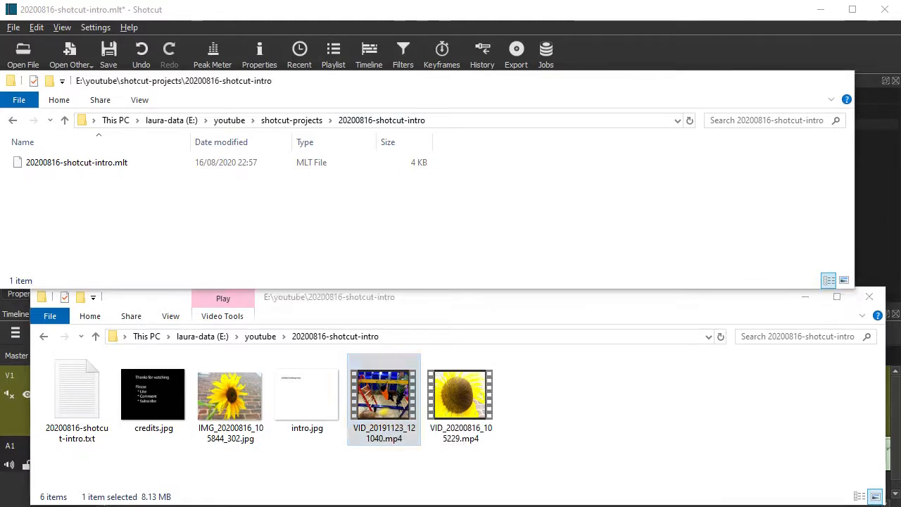
left_click_drag(384, 396, 205, 211)
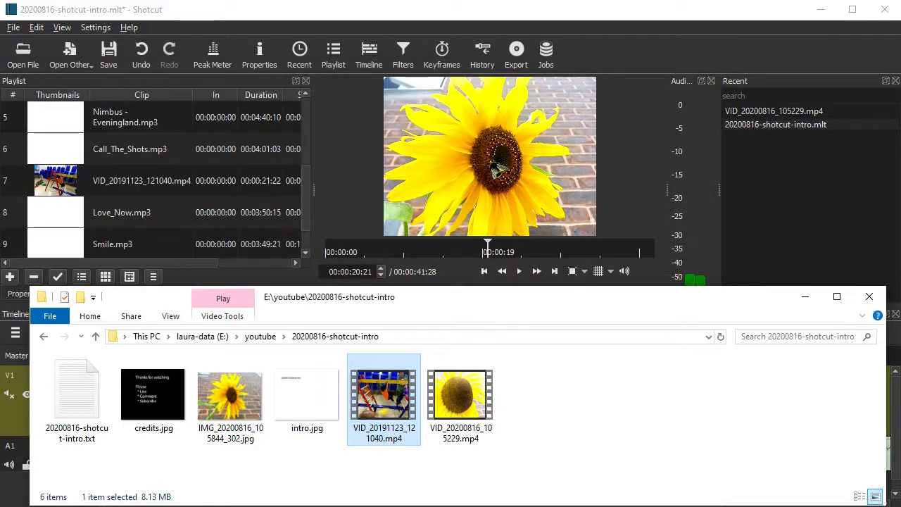
left_click_drag(142, 179, 141, 104)
scroll(142, 244, "up", 2)
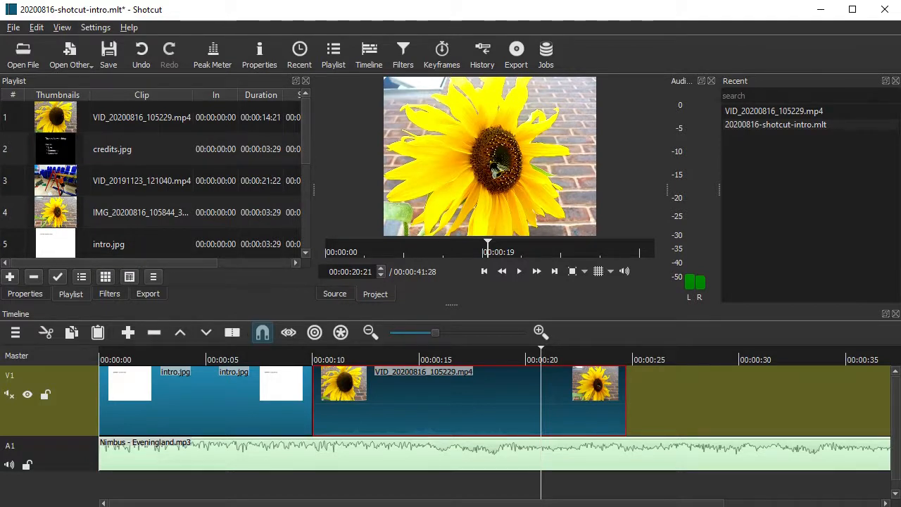
Place VID_20191123_121040.mp4 on V1 directly after the sunflower video and play the timeline to its end
left_click_drag(116, 179, 591, 402)
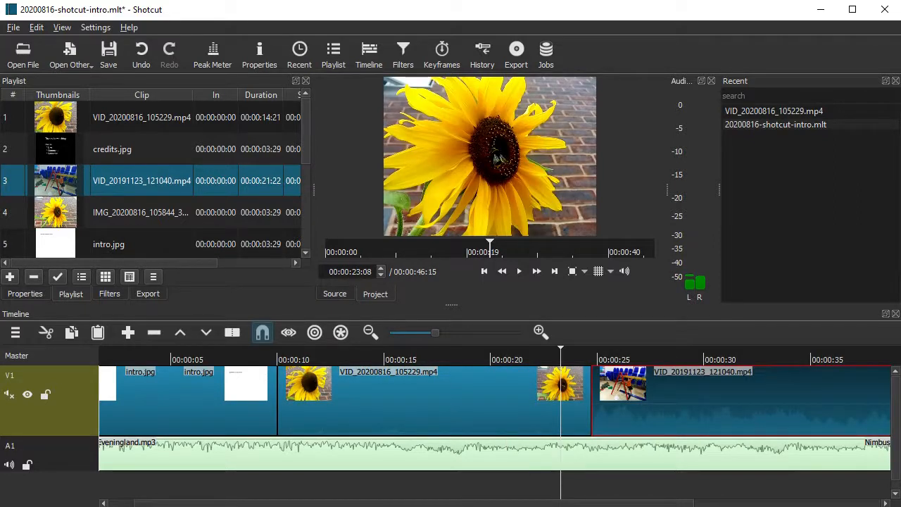
key("space")
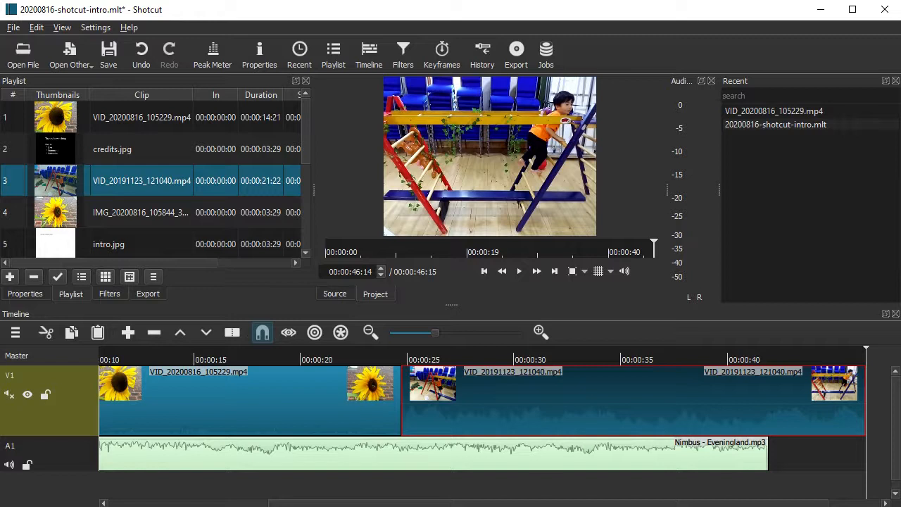
Extend the end of the Nimbus - Eveningland.mp3 clip on A1 past the last video to 00:00:50:14
left_click_drag(767, 454, 866, 454)
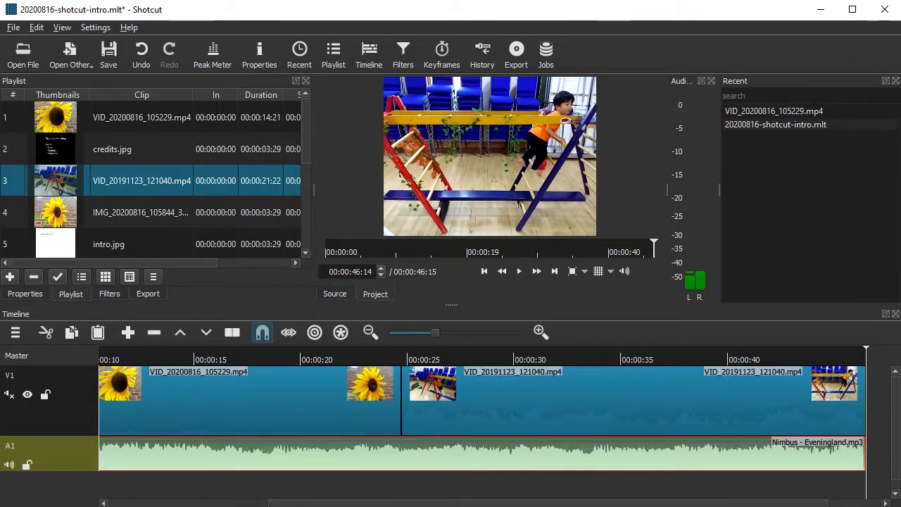
scroll(866, 454, "down", 1)
left_click_drag(792, 454, 877, 454)
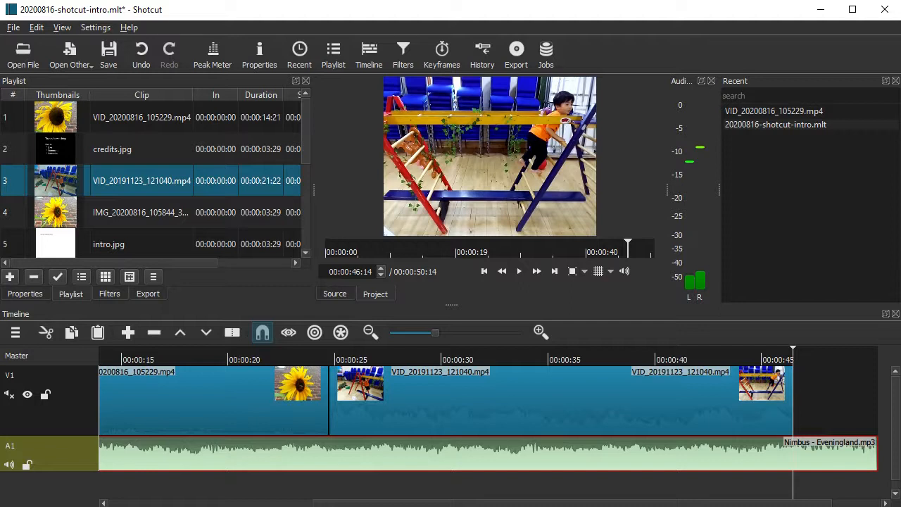
Select the VID_20191123_121040.mp4 clip on V1 and step the playhead frame by frame from about 00:00:45 past its end
left_click(761, 415)
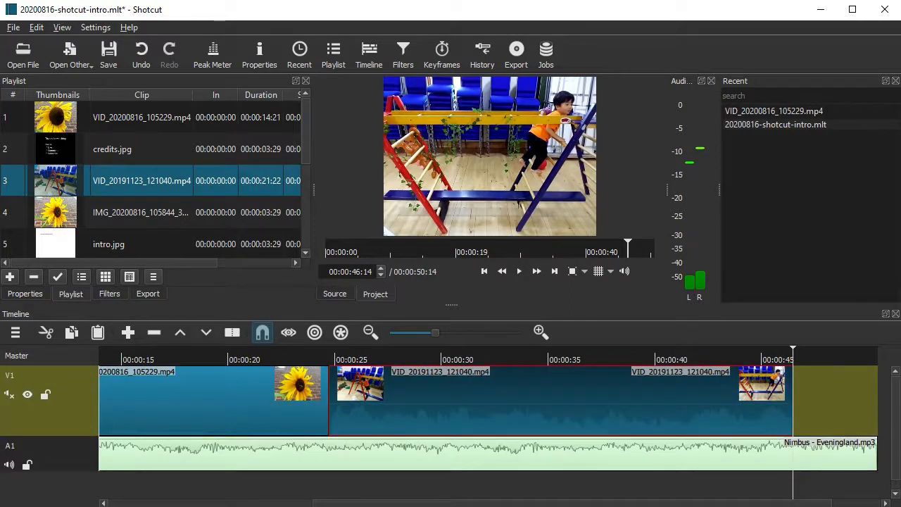
left_click(761, 358)
key("Right")
key("Right")
key("Right")
key("Right")
key("Right")
key("Right")
key("Right")
key("Right")
key("Right")
key("Right")
key("Right")
key("Right")
key("Right")
key("Right")
key("Right")
key("Right")
key("Right")
key("Right")
key("Right")
key("Right")
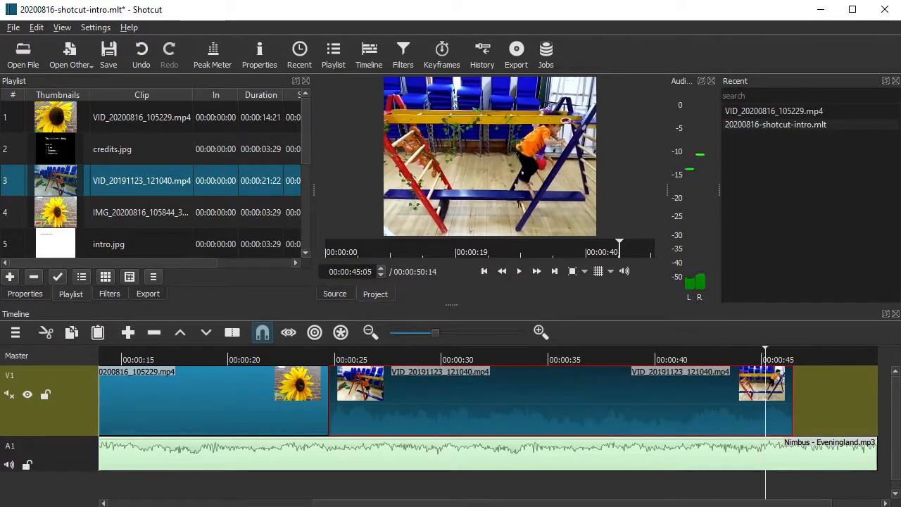
key("Right")
key("Right")
key("Right")
key("Right")
key("Right")
key("Right")
key("Right")
key("Right")
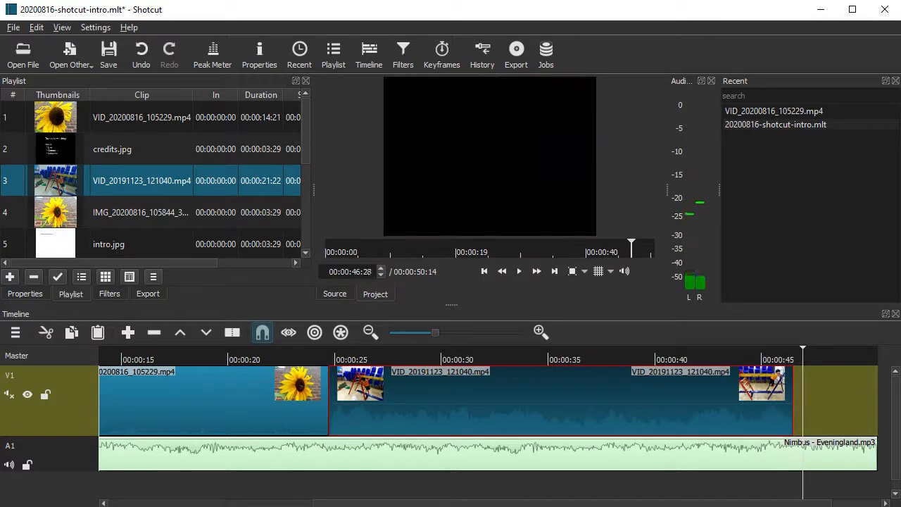
Step the playhead back and forth through the climbing-frame clip's last seconds to about 00:00:42:01, examining the footage for a suitable end point
key("Left")
key("Left")
key("Left")
key("Left")
key("Left")
key("Left")
key("Left")
key("Left")
key("Left")
key("Left")
key("Left")
key("Left")
key("Left")
key("Left")
key("Left")
key("Left")
key("Left")
key("Left")
key("Left")
key("Left")
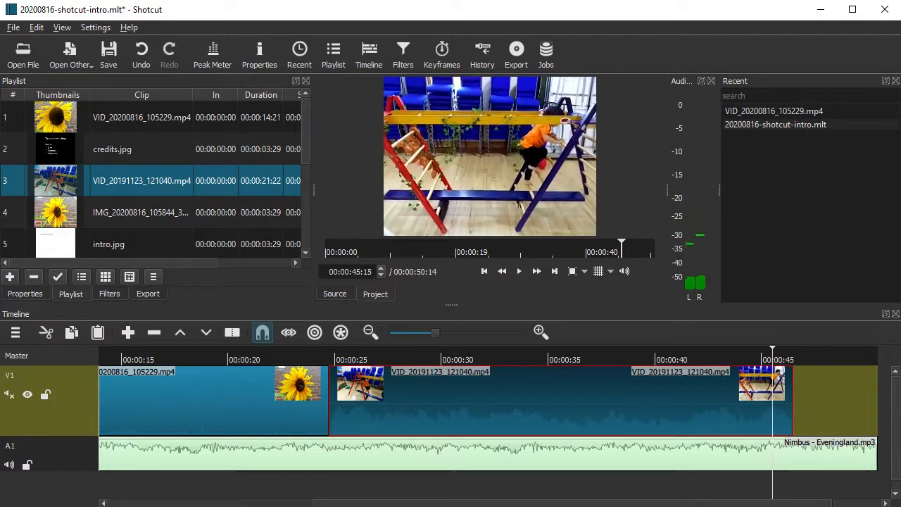
key("Left")
key("Left")
key("Left")
key("Left")
key("Left")
key("Left")
key("Left")
key("Left")
key("Left")
key("Left")
key("Left")
key("Left")
key("Left")
key("Left")
key("Left")
key("Left")
key("Left")
key("Left")
key("Left")
key("Left")
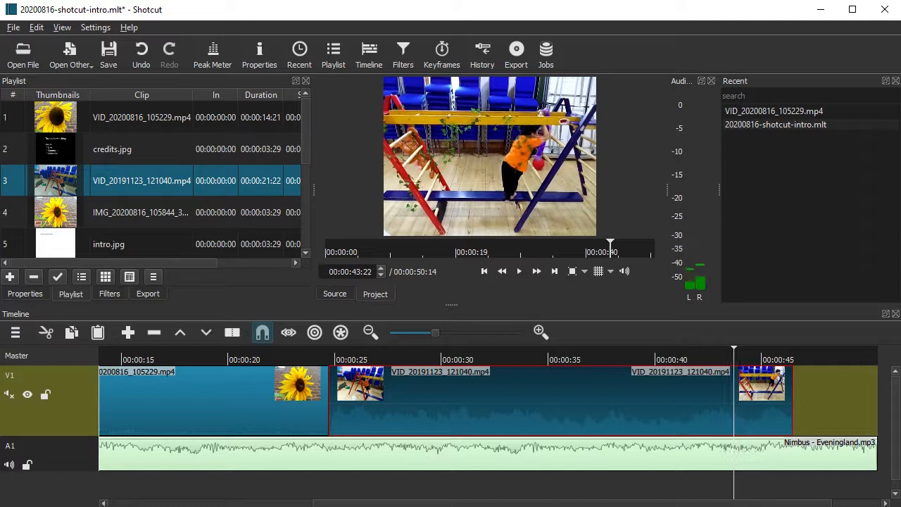
key("Right")
key("Right")
key("Right")
key("Right")
key("Right")
key("Right")
key("Right")
key("Right")
key("Right")
key("Right")
key("Right")
key("Right")
key("Right")
key("Right")
key("Right")
key("Right")
key("Right")
key("Right")
key("Right")
key("Right")
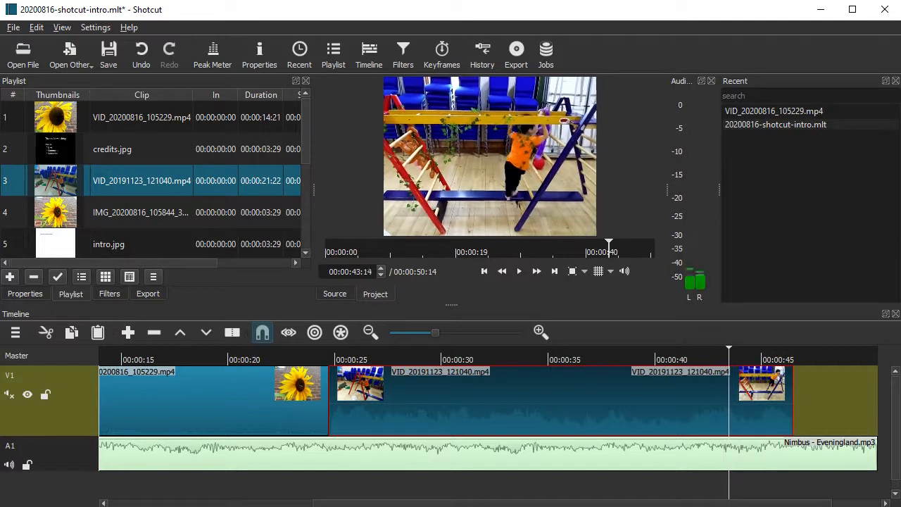
key("Right")
key("Right")
key("Right")
key("Right")
key("Left")
key("Left")
key("Left")
key("Left")
key("Left")
key("Left")
key("Left")
key("Left")
key("Left")
key("Left")
key("Left")
key("Left")
key("Left")
key("Left")
key("Left")
key("Left")
key("Left")
key("Left")
key("Left")
key("Left")
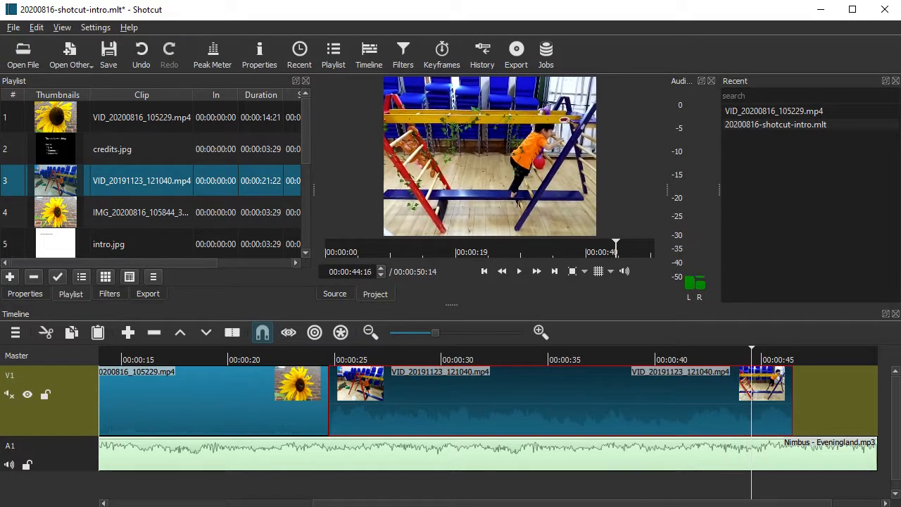
key("Left")
key("Left")
key("Left")
key("Left")
key("Left")
key("Left")
key("Left")
key("Left")
key("Left")
key("Left")
key("Left")
key("Left")
key("Left")
key("Left")
key("Left")
key("Left")
key("Left")
key("Left")
key("Left")
key("Left")
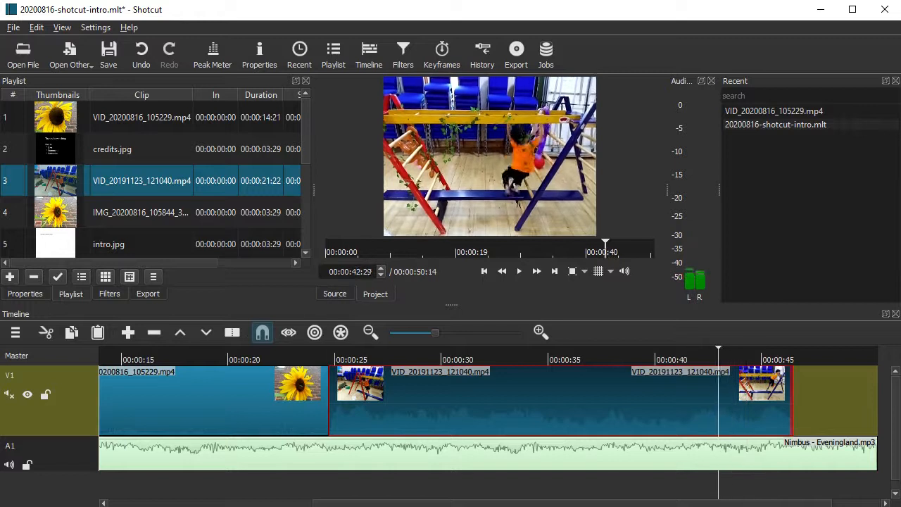
key("Right")
key("Right")
key("Right")
key("Right")
key("Right")
key("Right")
key("Right")
key("Right")
key("Right")
key("Right")
key("Right")
key("Right")
key("Right")
key("Right")
key("Right")
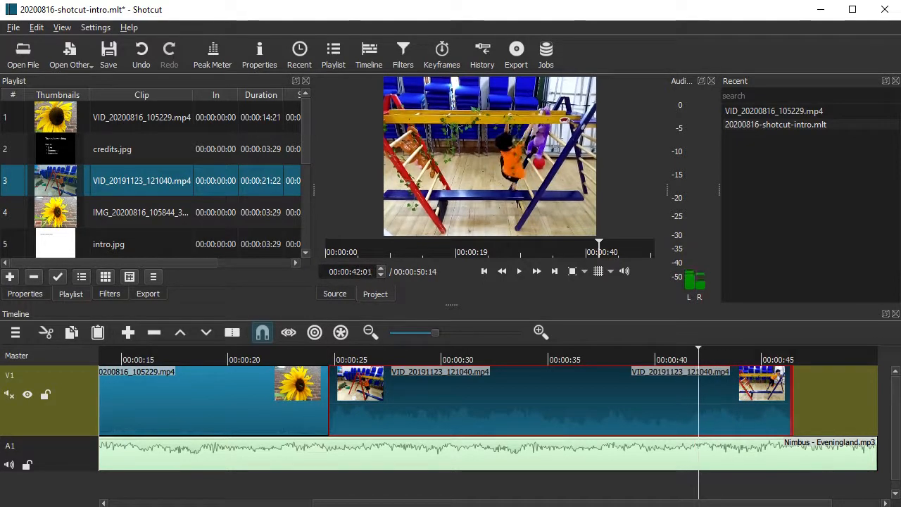
Split the VID_20191123_121040.mp4 clip on V1 at 00:00:45:00
key("Right")
key("Right")
key("Right")
key("Right")
key("Right")
key("Right")
key("Right")
key("Right")
key("Right")
key("Right")
key("Right")
key("Right")
key("Right")
key("Right")
key("Right")
key("Right")
key("Right")
key("Right")
key("Right")
key("Right")
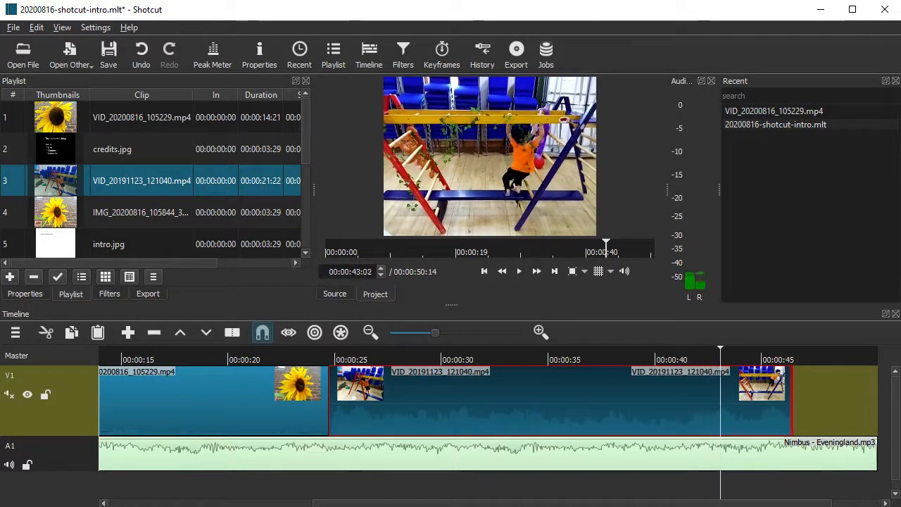
key("Right")
key("Right")
key("Right")
key("Right")
key("Right")
key("Right")
key("Right")
key("Right")
key("Right")
key("Right")
key("Right")
key("Right")
key("Right")
key("Right")
key("Right")
key("Right")
key("Right")
key("Right")
key("Right")
key("Right")
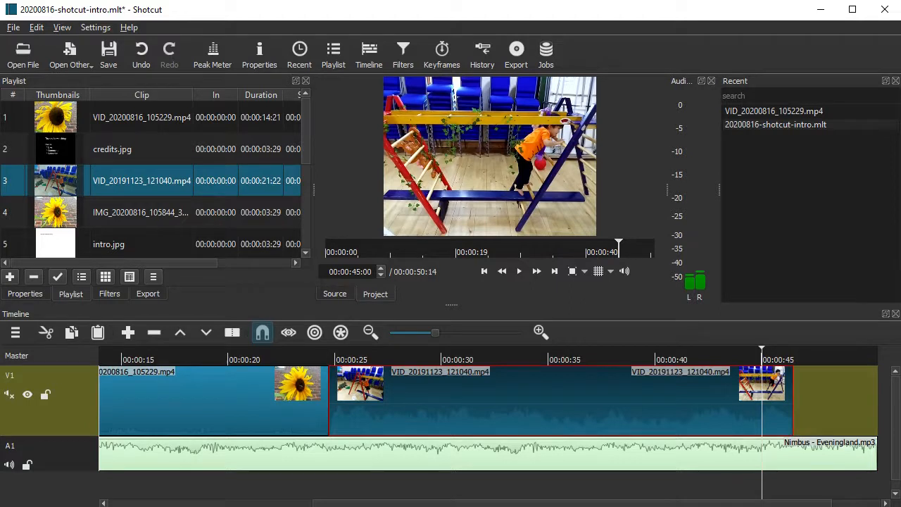
key("ctrl+Left")
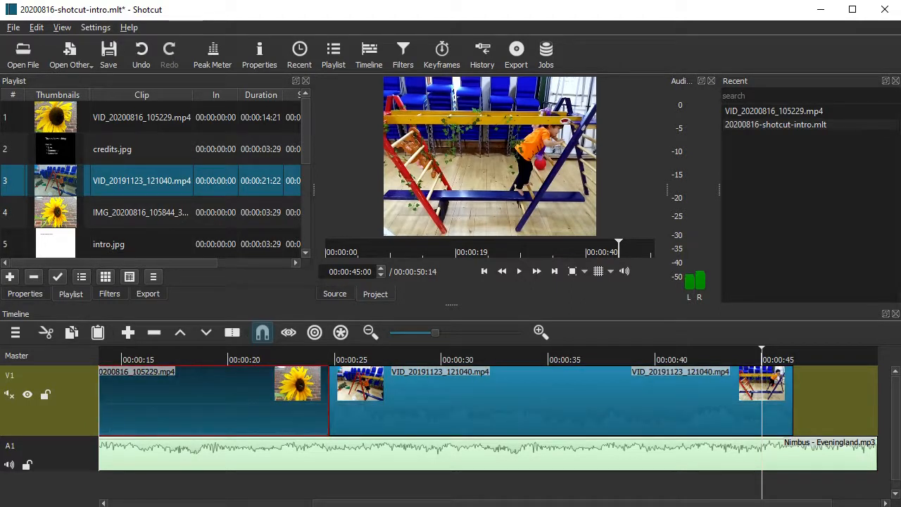
key("ctrl+Right")
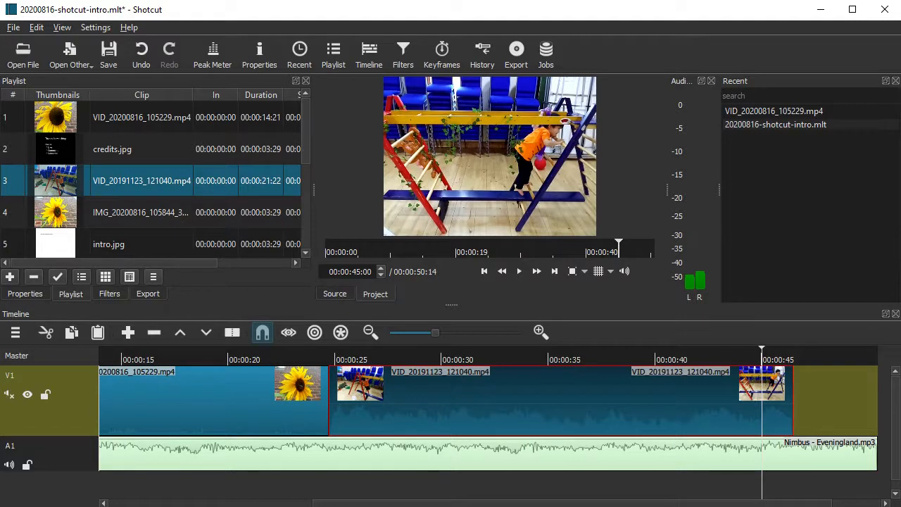
key("s")
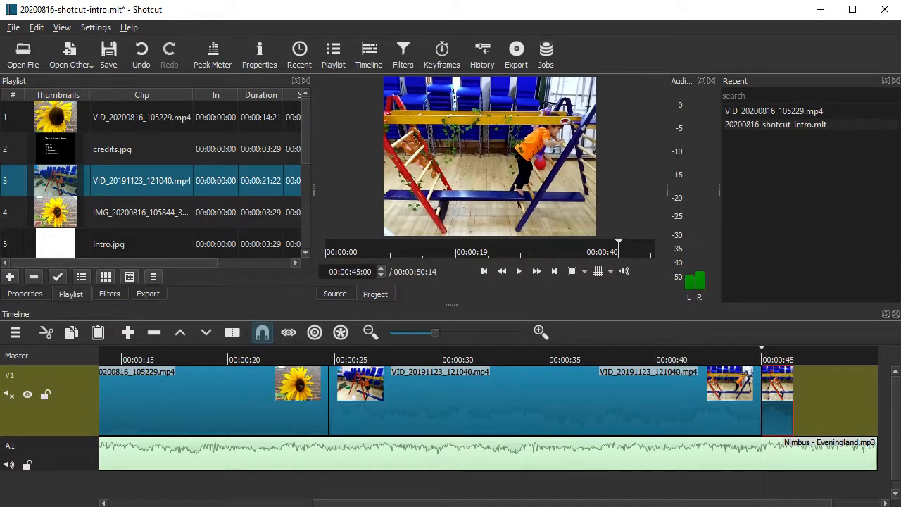
Split the short end piece of the climbing-frame clip at 00:00:45:22 and delete both fragments after 00:00:45:00 from V1
left_click(563, 401)
left_click(778, 417)
left_click(676, 412)
left_click(779, 416)
key("space")
key("space")
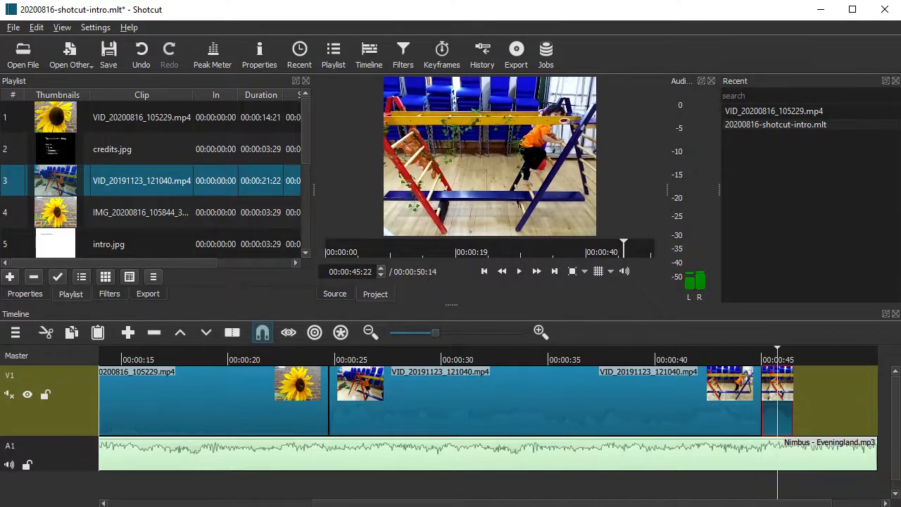
key("s")
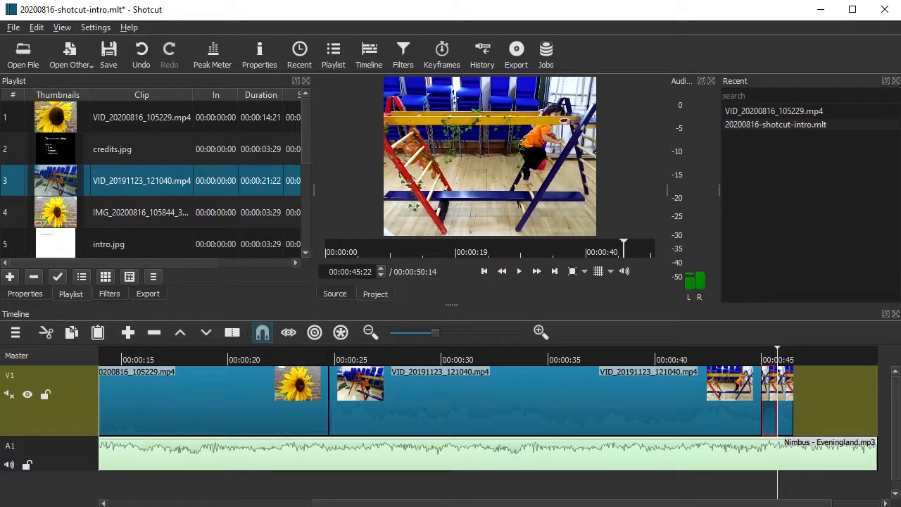
key("Delete")
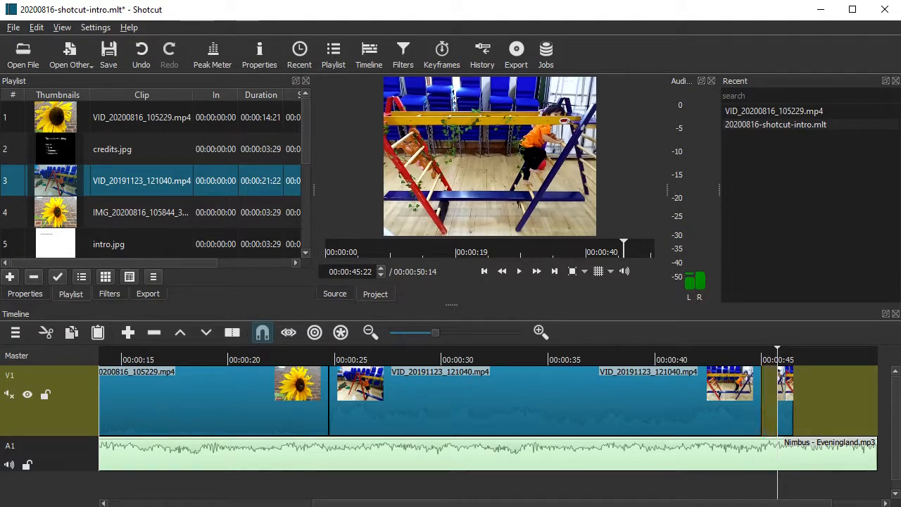
key("Delete")
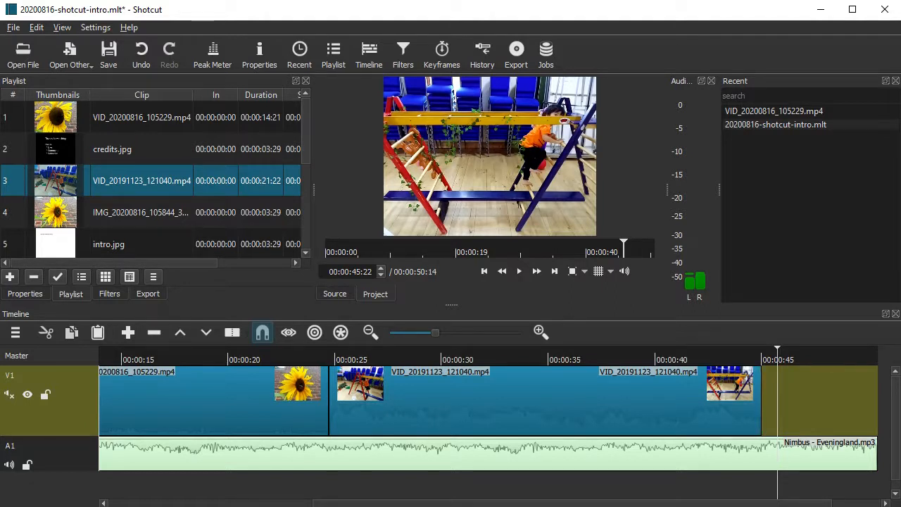
Try splitting the climbing-frame clip near its start at 00:00:25:15, and undo the split
left_click_drag(778, 351, 346, 351)
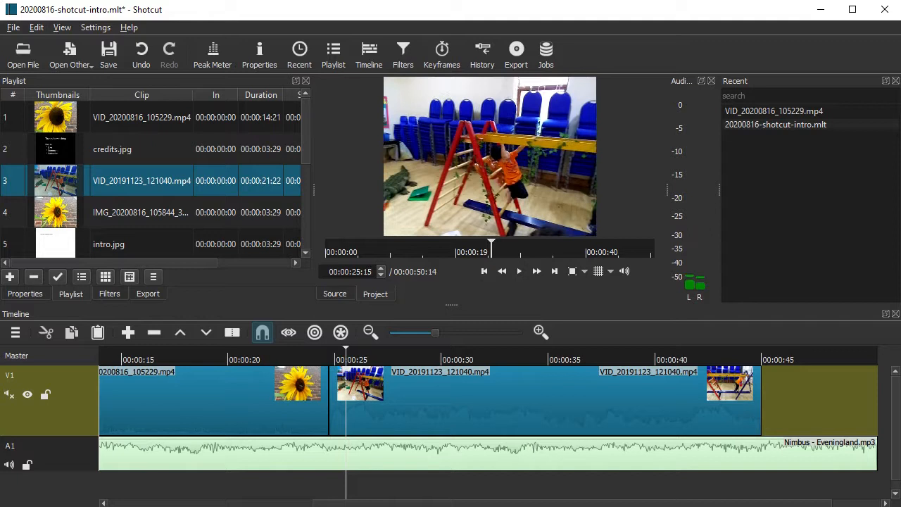
left_click(450, 405)
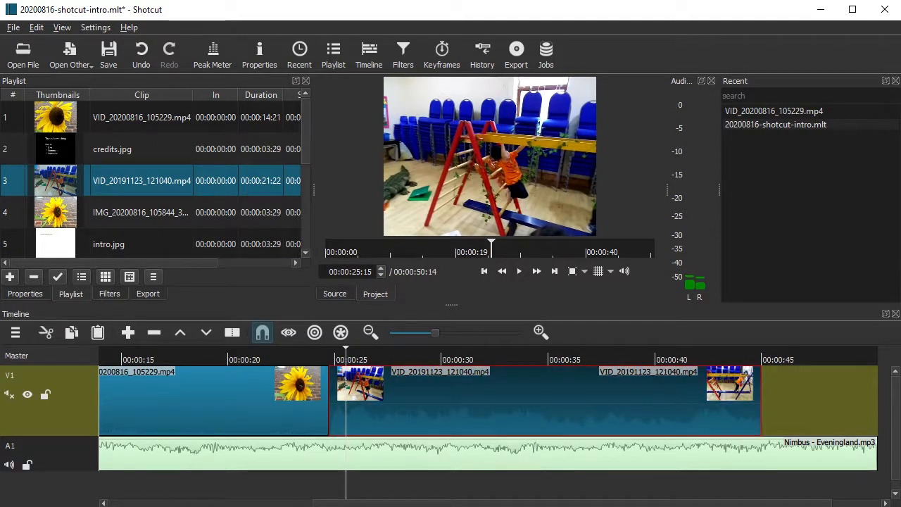
key("s")
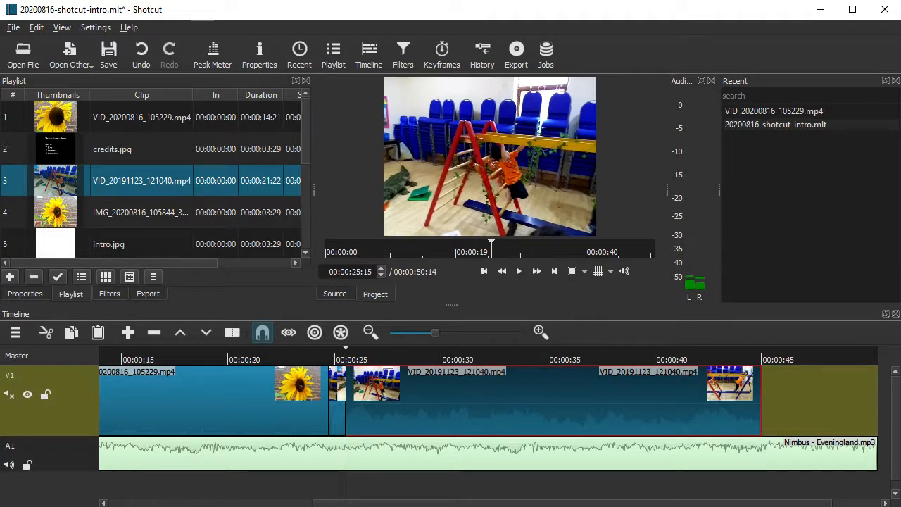
key("ctrl+z")
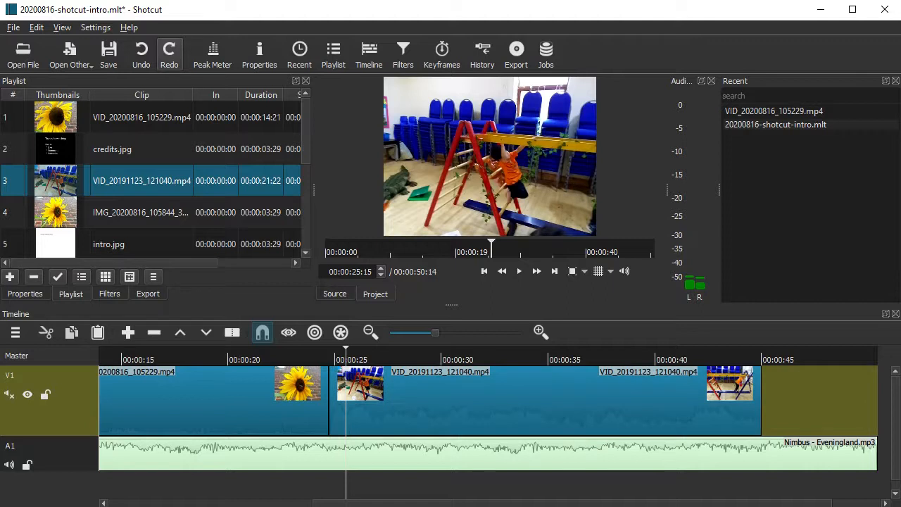
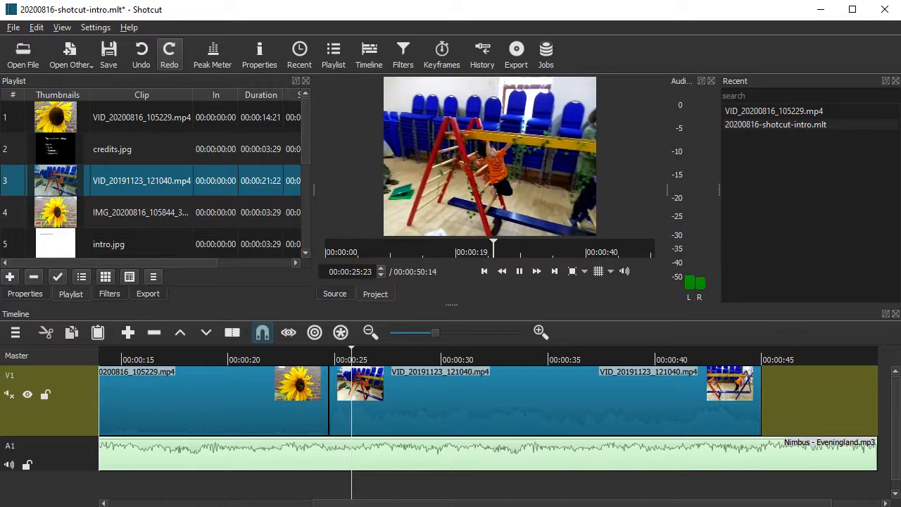
Step the playhead back and forth frame by frame around 00:00:25, examining the start of the climbing-frame clip
key("j")
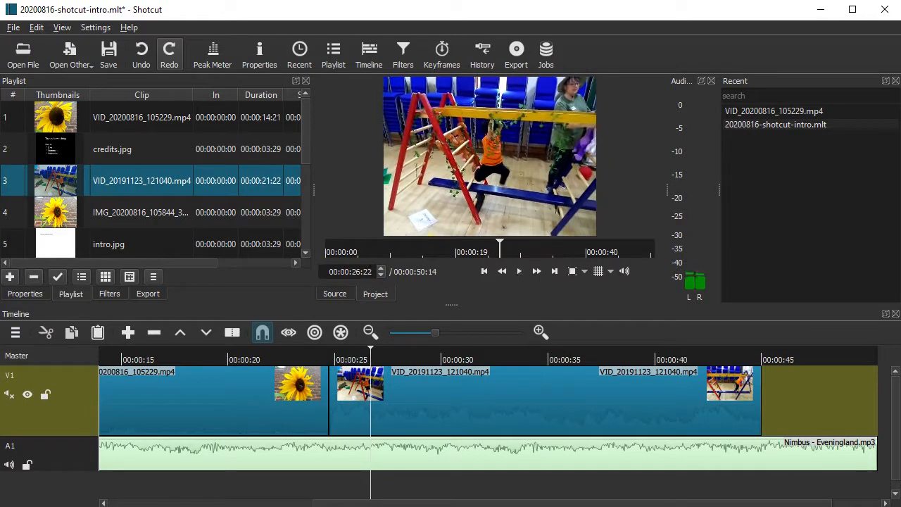
key("Left")
key("Left")
key("Right")
key("Right")
key("Right")
key("Right")
key("Right")
key("Right")
key("Right")
key("Right")
key("Left")
key("Left")
key("Left")
key("Left")
key("Left")
key("Right")
key("Right")
key("Right")
key("Right")
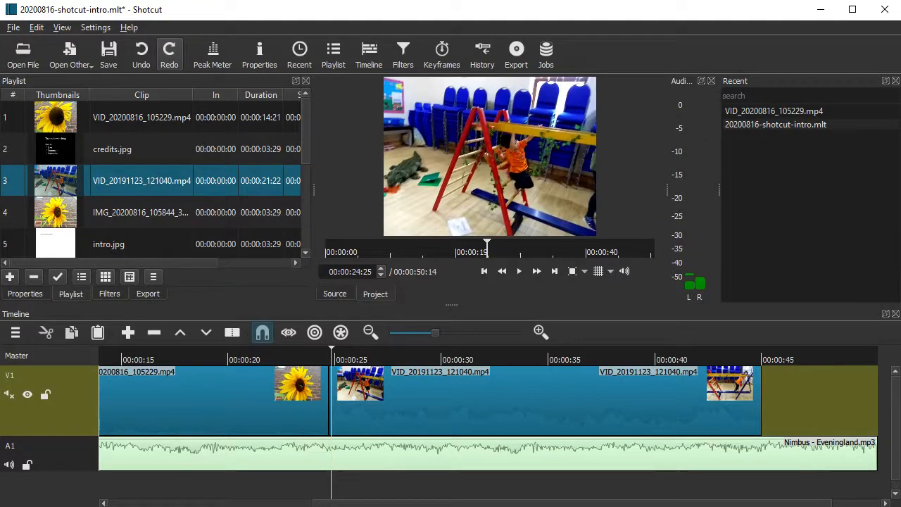
key("Right")
key("Right")
key("Right")
key("Right")
key("Right")
key("Right")
key("Right")
key("Right")
key("Right")
key("Right")
key("Right")
key("Right")
key("Right")
key("Right")
key("Right")
key("Right")
key("Right")
key("Right")
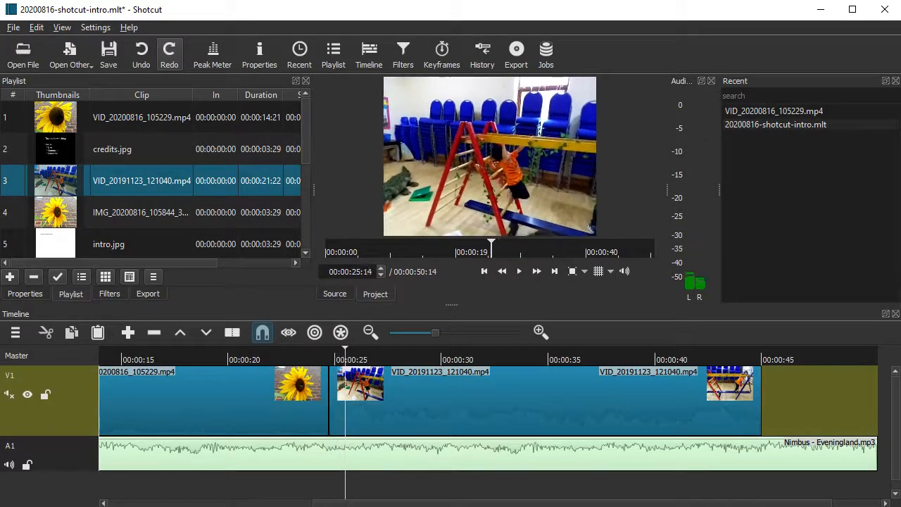
key("Left")
key("Left")
key("Left")
key("Left")
key("Left")
key("Left")
key("Left")
key("Left")
key("Left")
key("Left")
key("Left")
key("Left")
key("Left")
key("Left")
key("Left")
key("Left")
key("Left")
key("Left")
key("Left")
key("Left")
key("Right")
key("Right")
key("Right")
key("Right")
key("Right")
key("Right")
key("Right")
key("Right")
key("Right")
key("Right")
key("Right")
key("Right")
key("Right")
key("Right")
key("Right")
key("Right")
key("Right")
key("Right")
key("Right")
key("Right")
key("Left")
key("Left")
key("Right")
key("Right")
key("Left")
key("Left")
key("Left")
key("Left")
key("Left")
key("Left")
key("Left")
key("Left")
key("Left")
key("Left")
key("Left")
key("Left")
key("Left")
key("Left")
key("Left")
key("Left")
key("Left")
key("Left")
key("Left")
key("Left")
key("Right")
key("Right")
key("Right")
key("Right")
key("Right")
key("Right")
key("Right")
key("Right")
key("Right")
key("Right")
key("Right")
key("Right")
key("Right")
key("Right")
key("Right")
key("Right")
key("Right")
key("Right")
key("Right")
key("Right")
key("Left")
key("Left")
key("Left")
key("Left")
key("Left")
key("Left")
key("Left")
key("Left")
key("Left")
key("Left")
key("Left")
key("Left")
key("Left")
key("Left")
key("Left")
key("Left")
key("Left")
key("Right")
key("Right")
key("Right")
key("Right")
key("Right")
key("Right")
key("Right")
key("Right")
key("Right")
key("Right")
key("Right")
key("Right")
key("Right")
key("Left")
key("Left")
key("Left")
key("Left")
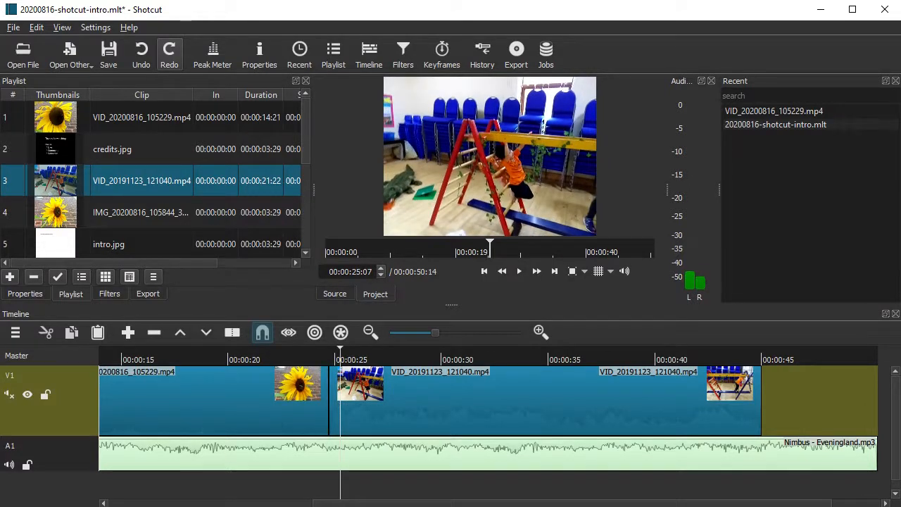
Overlap the start of the climbing-frame clip slightly with the end of the sunflower clip on V1 to create a short transition
left_click(264, 412)
mouse_move(340, 352)
left_mouse_down()
mouse_move(304, 352)
mouse_move(348, 351)
left_mouse_up()
left_click_drag(380, 409, 373, 409)
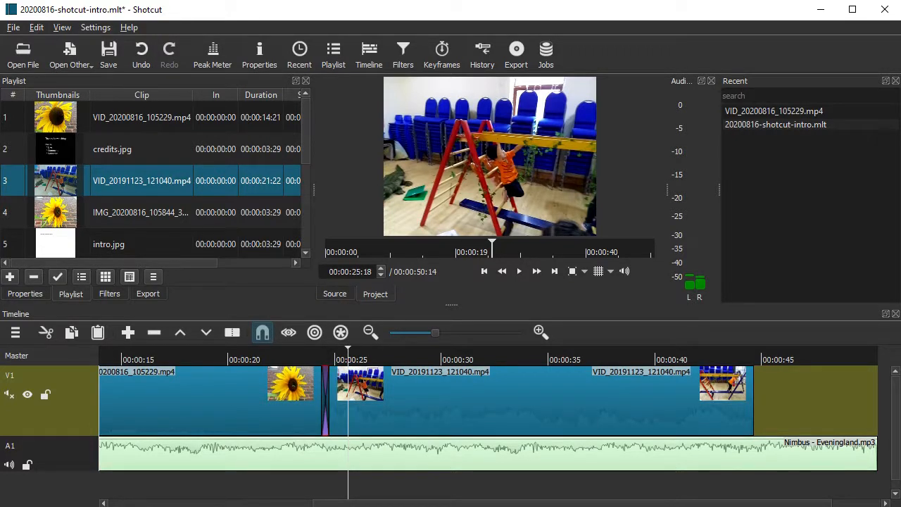
Undo the transition and recreate it by overlapping the climbing-frame clip about five frames onto the sunflower clip on V1, then preview it
key("ctrl+z")
scroll(324, 403, "up", 7)
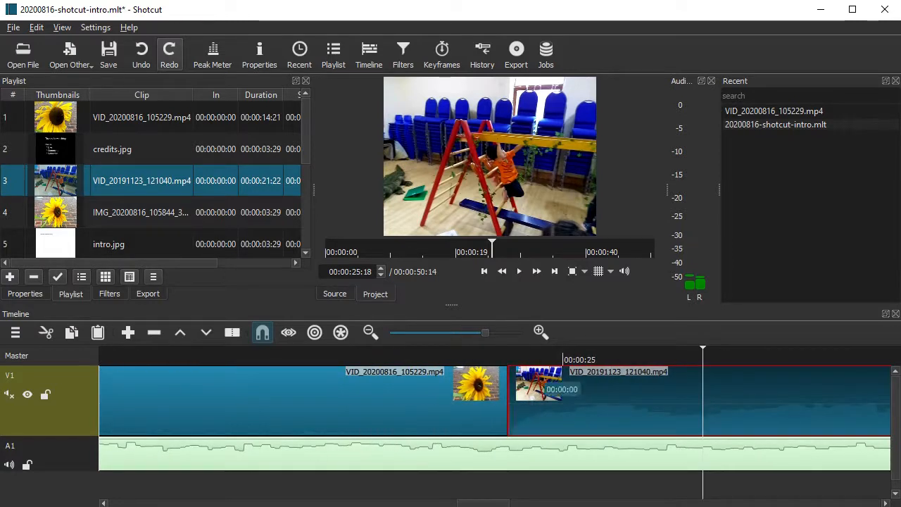
left_click_drag(553, 391, 507, 391)
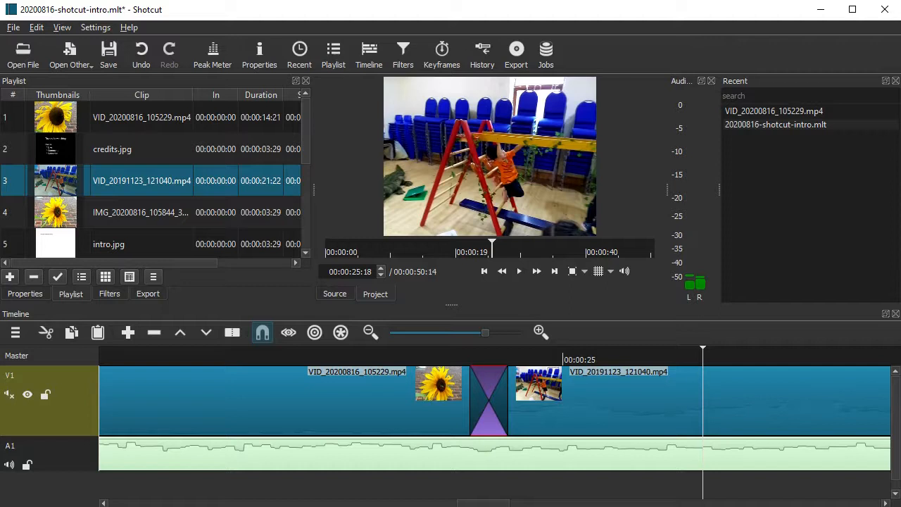
left_click(418, 355)
key("space")
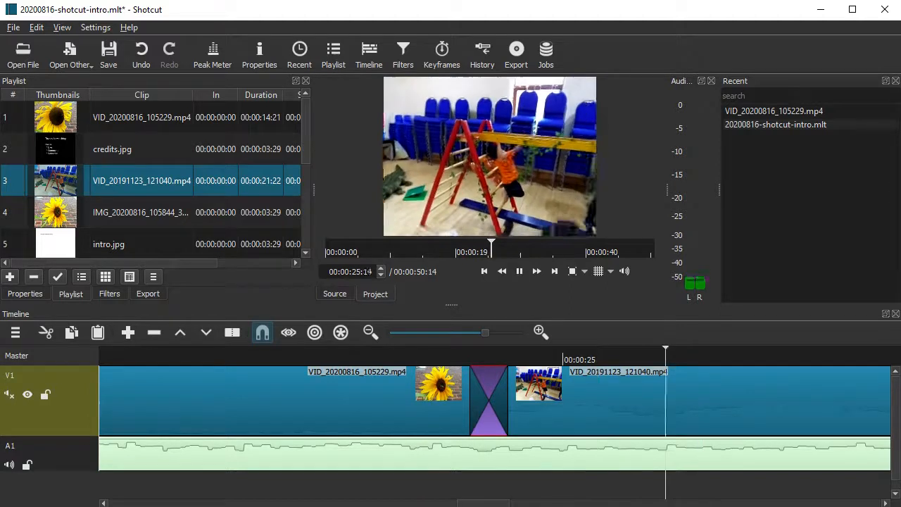
left_click(418, 356)
key("space")
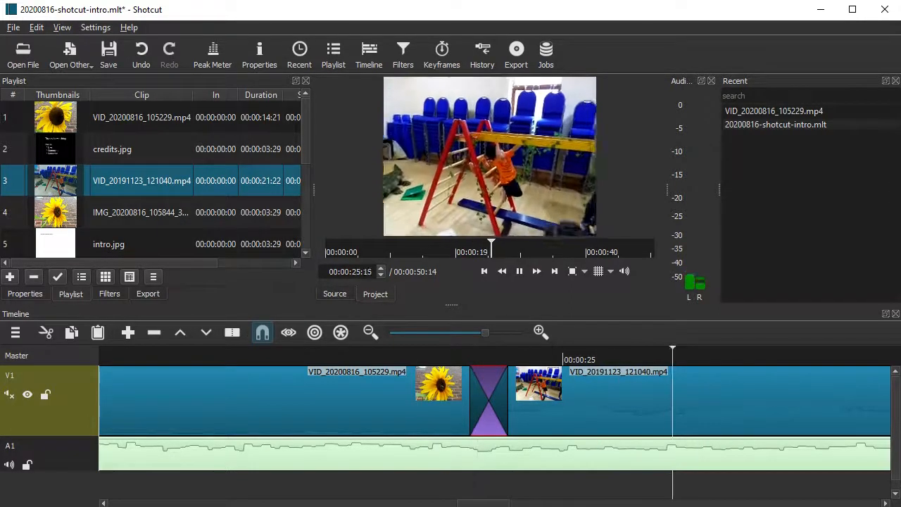
left_click(412, 355)
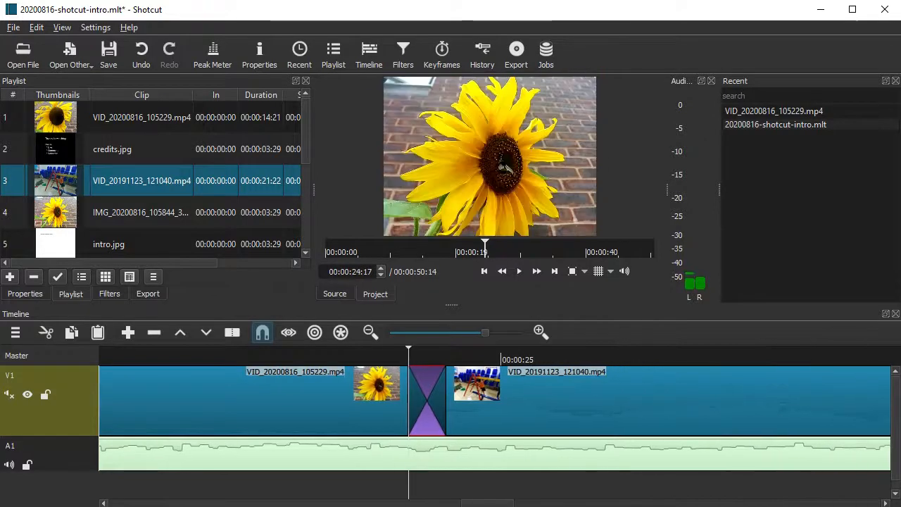
Try shortening the transition to about two frames, and undo both the shortening and the overlap
left_click_drag(448, 402, 424, 403)
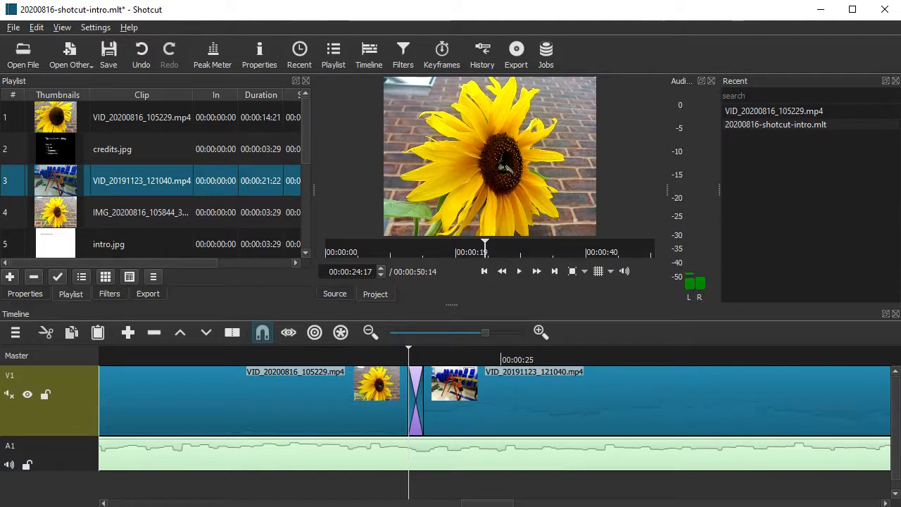
key("ctrl+z")
key("ctrl+z")
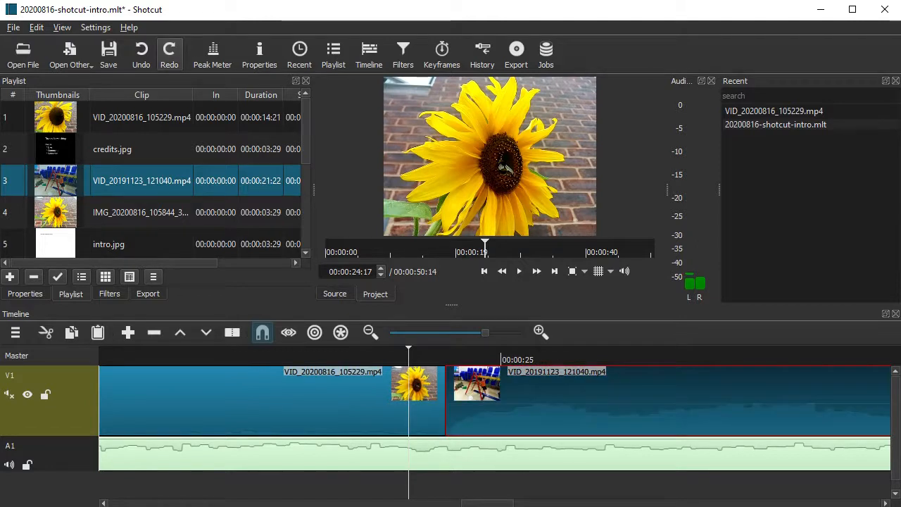
Overlap the climbing-frame clip about 15 frames onto the end of the sunflower clip, and play back the longer transition
left_click_drag(480, 400, 371, 398)
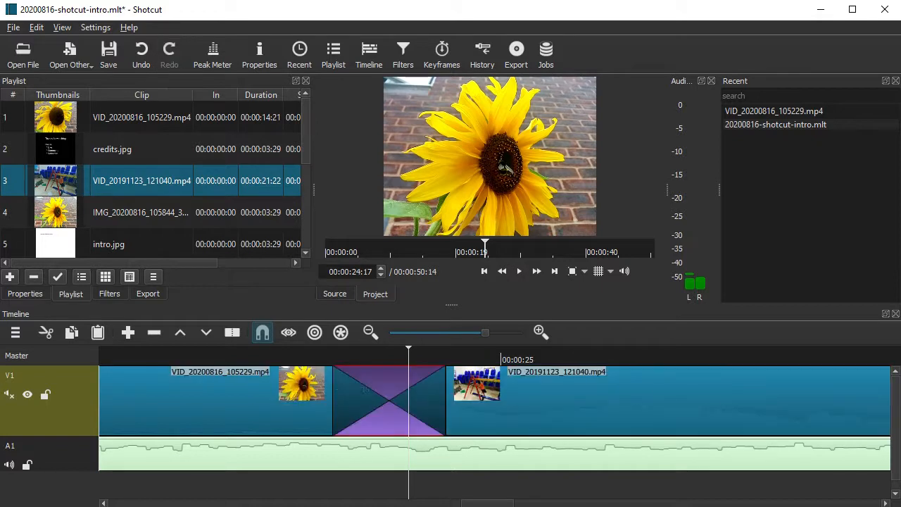
key("space")
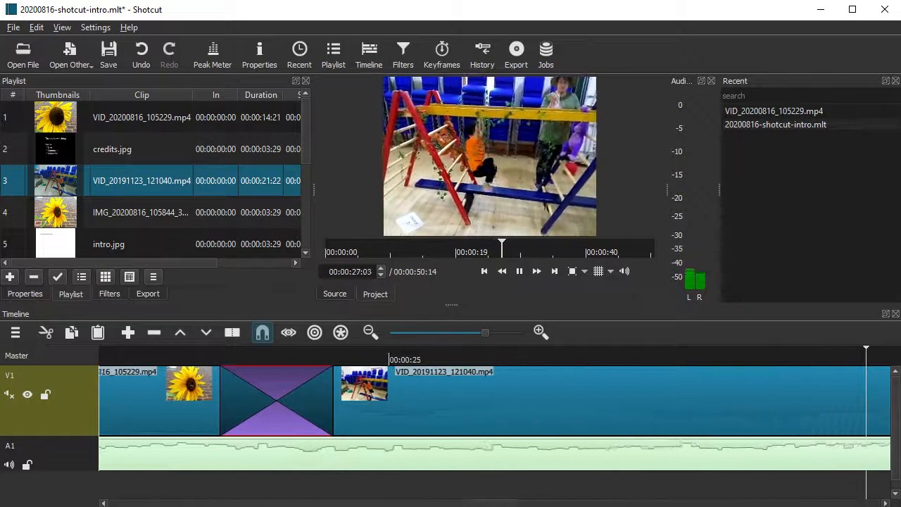
key("space")
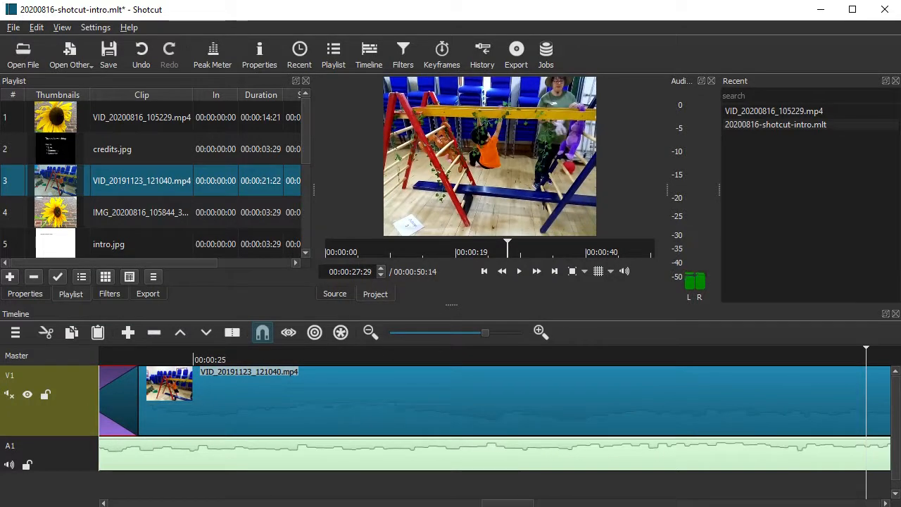
left_click(115, 355)
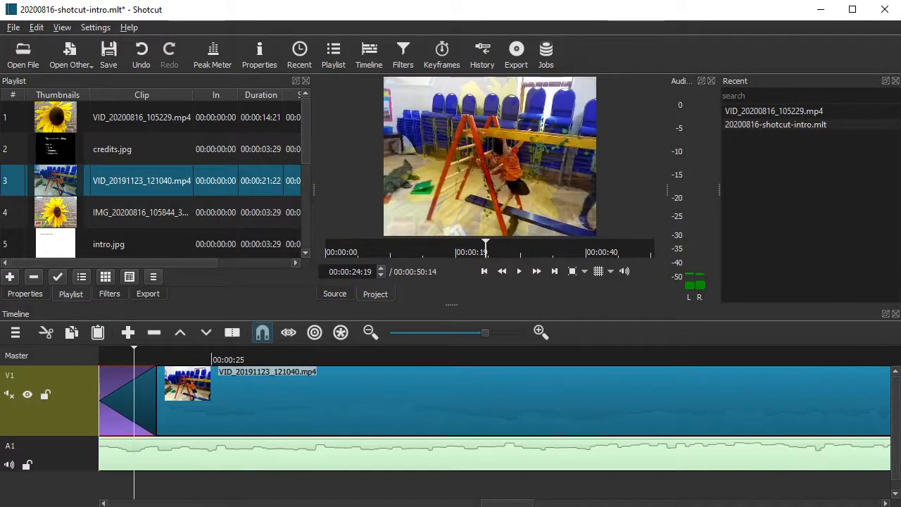
scroll(494, 401, "left", 6)
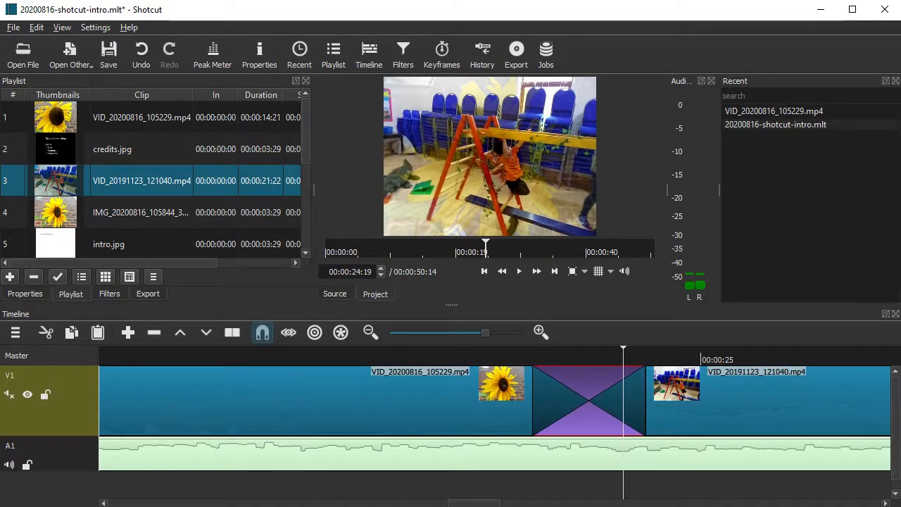
key("space")
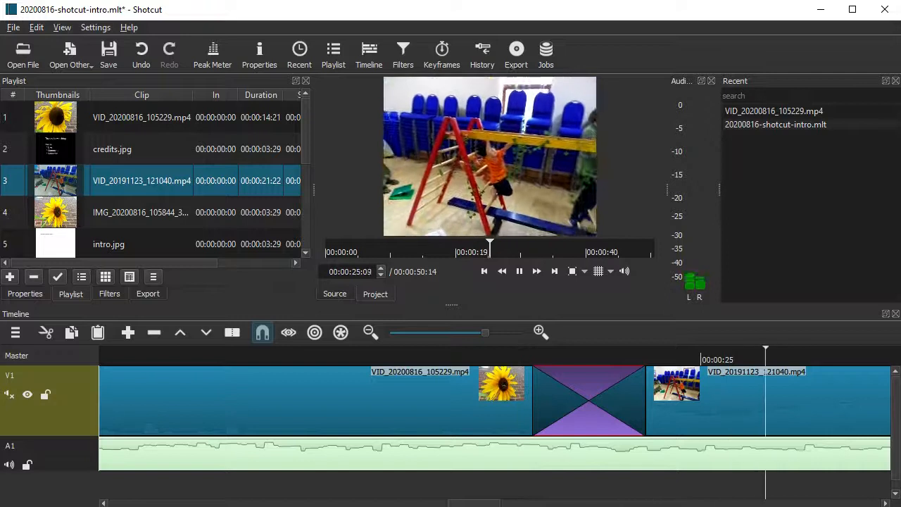
key("space")
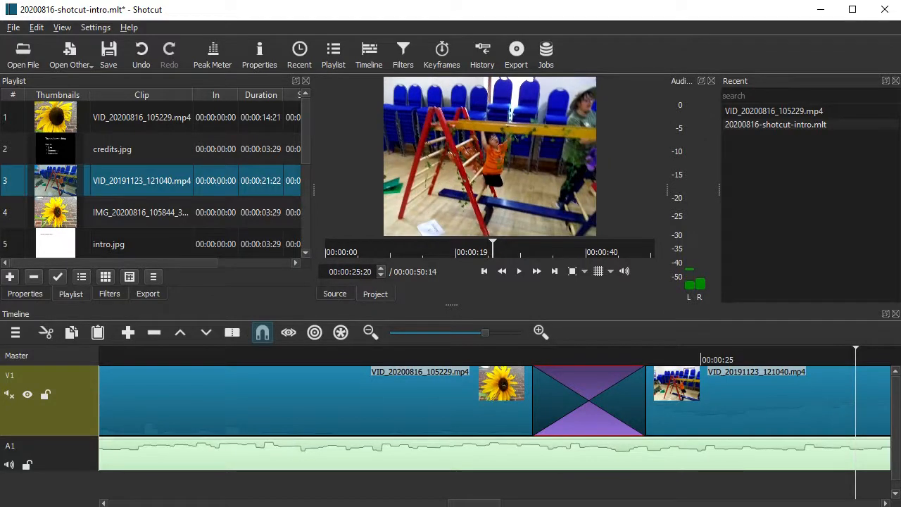
Undo the long transition and the move that closed the gap between the sunflower and climbing-frame clips
key("ctrl+z")
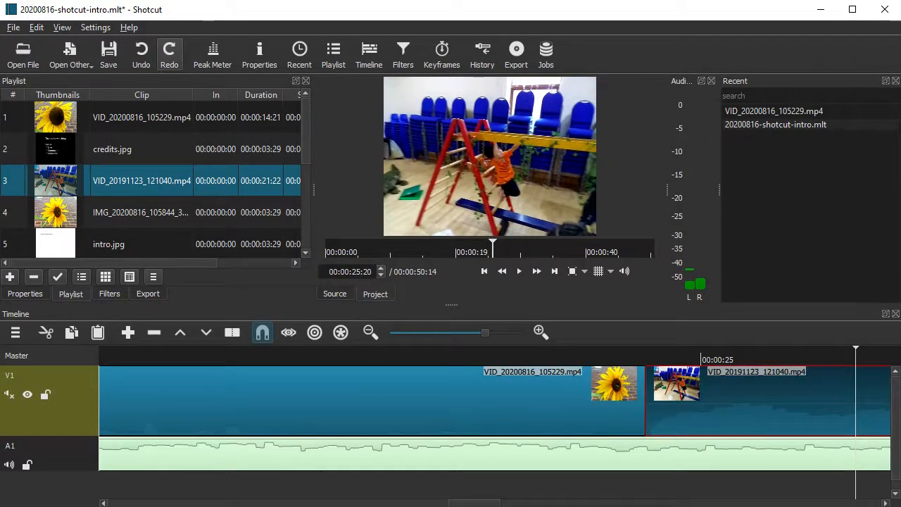
key("ctrl+z")
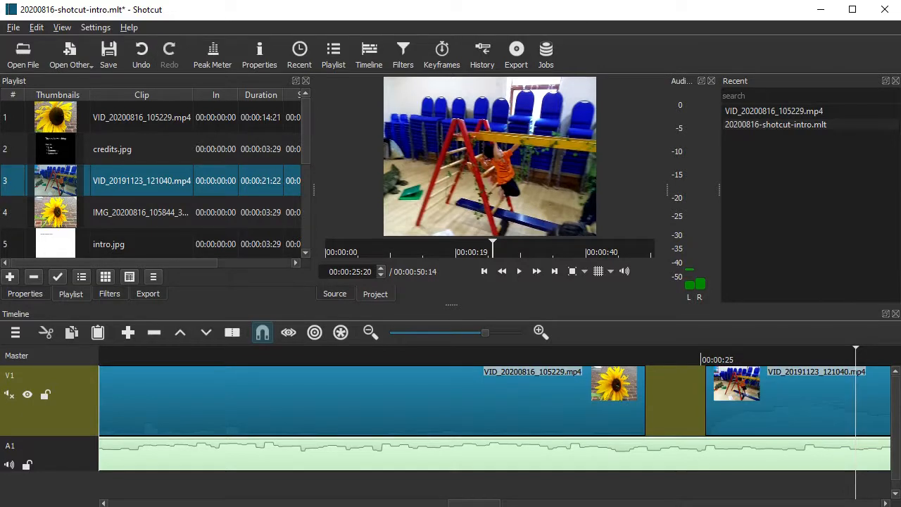
Select the sunflower clip on V1 and place the playhead at its end at 00:00:24:22
key("Page_Up")
key("Left")
key("Left")
key("Left")
key("Left")
key("Left")
key("Left")
key("Left")
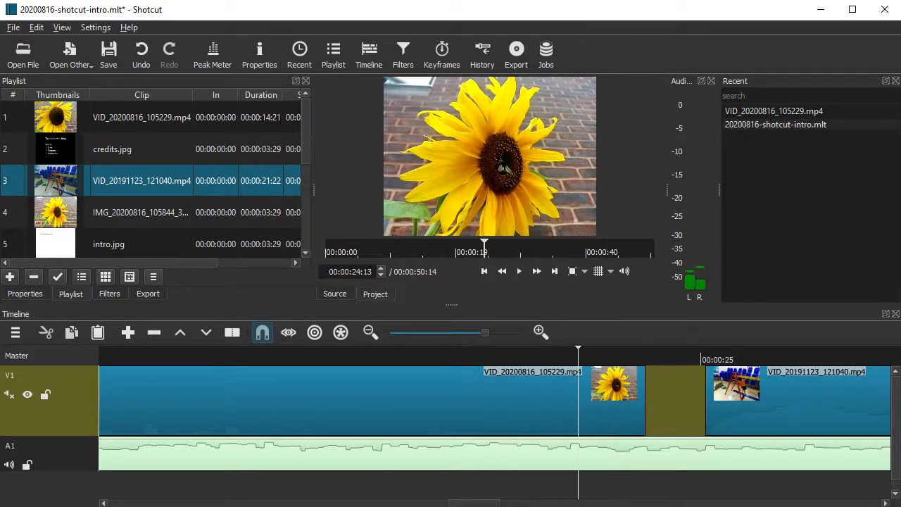
key("ctrl+space")
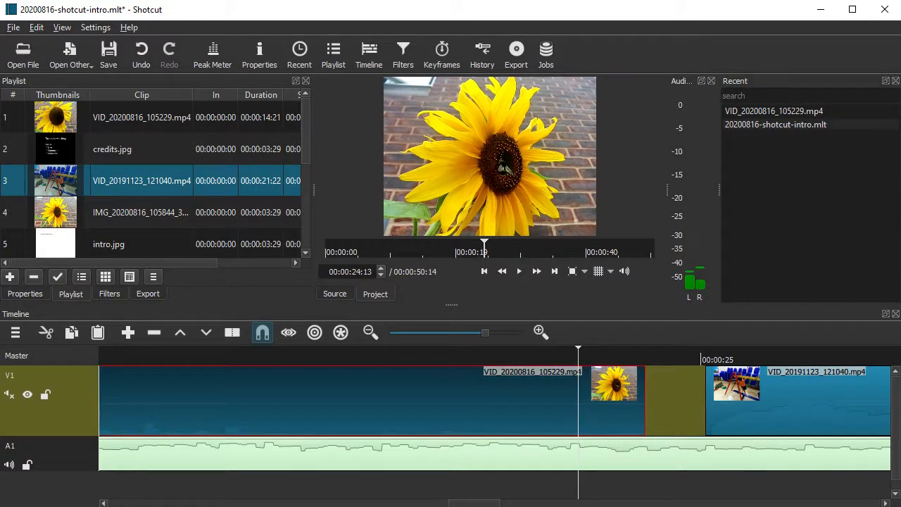
key("alt+Right")
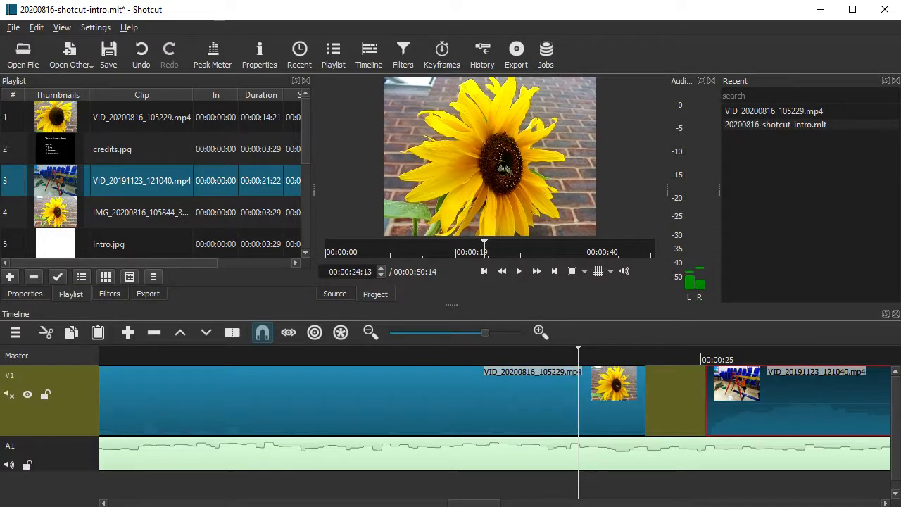
key("alt+Left")
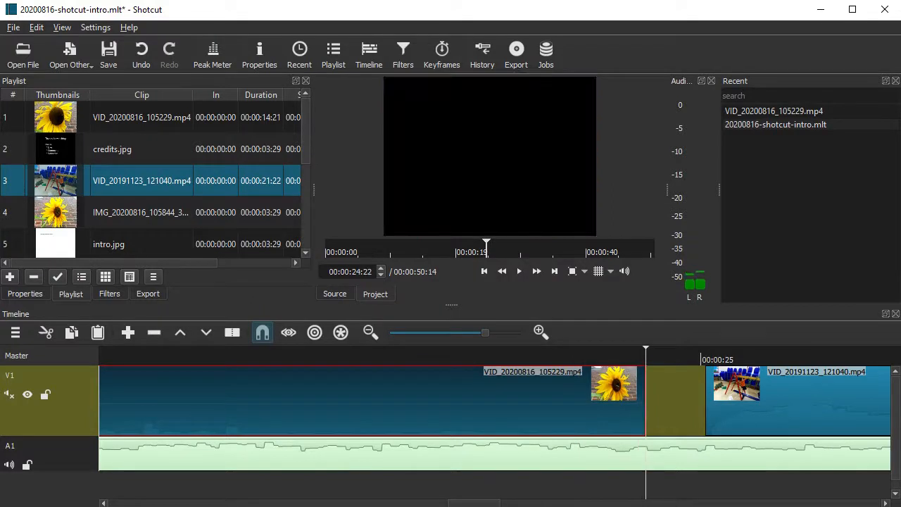
Split the sunflower clip at 00:00:24:17, leaving a separate five-frame piece at its end
key("Left")
key("Right")
left_click(381, 268)
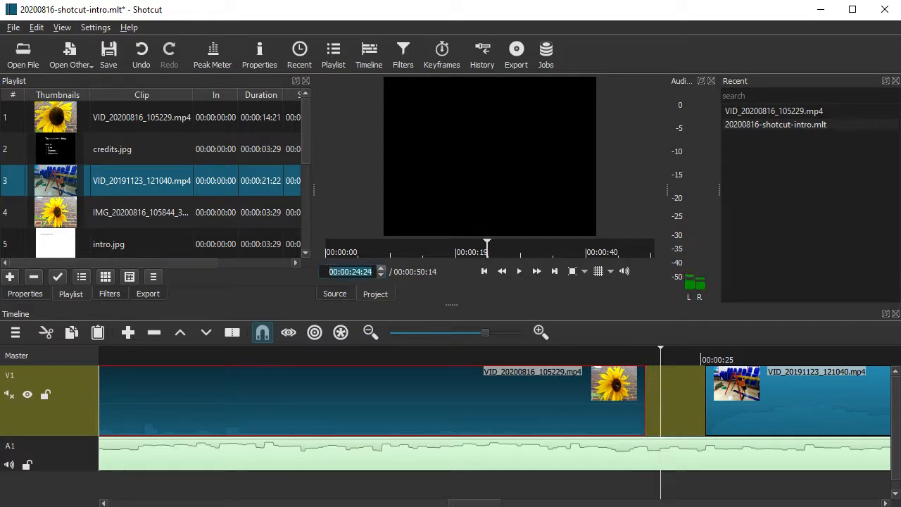
left_click(381, 274)
left_click(381, 275)
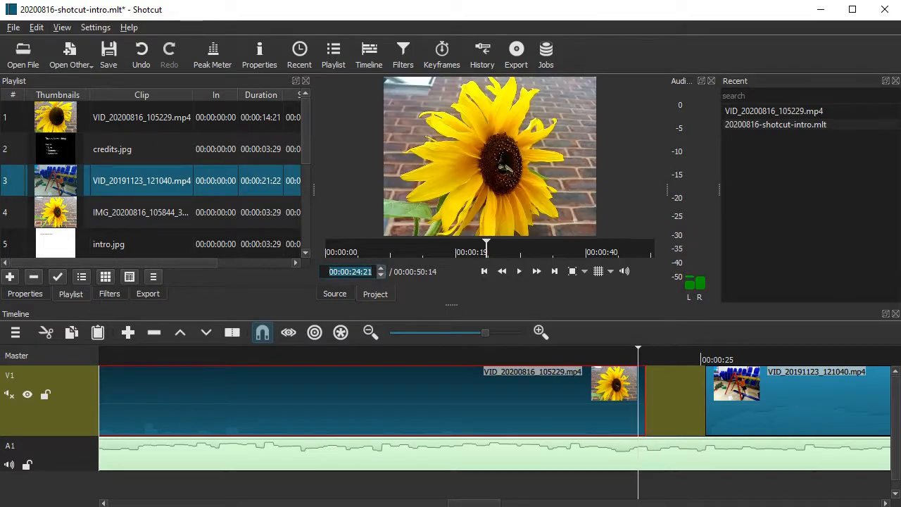
left_click(381, 268)
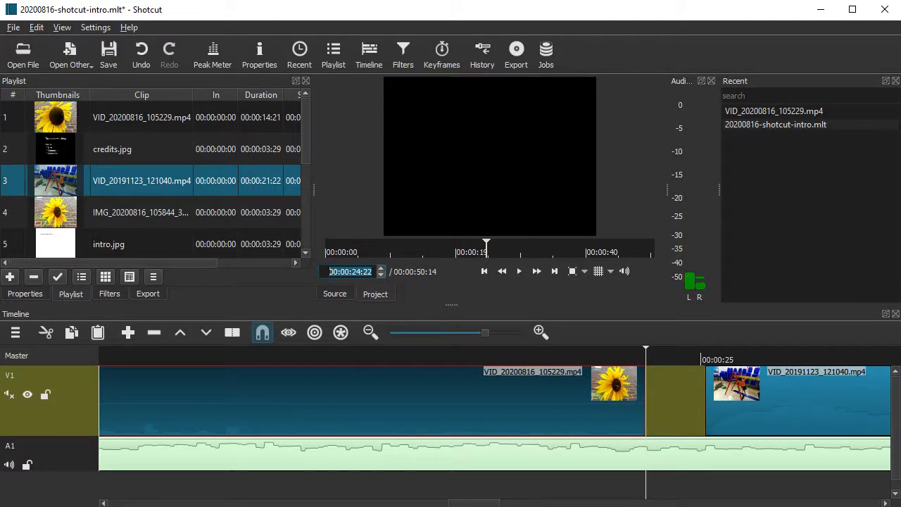
left_click(381, 275)
left_click(381, 275)
left_click(381, 275)
left_click(381, 274)
left_click(381, 275)
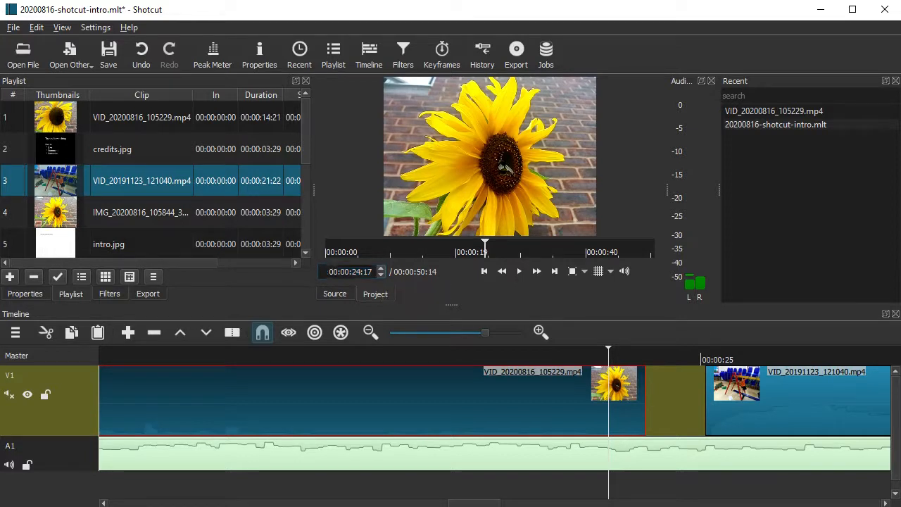
key("s")
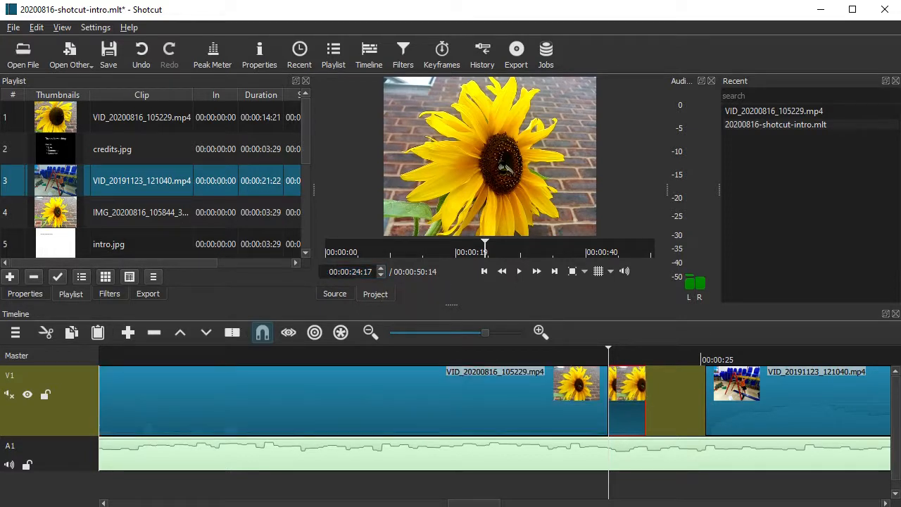
Add a Fade Out Video filter to the short end piece of the sunflower clip
left_click(109, 294)
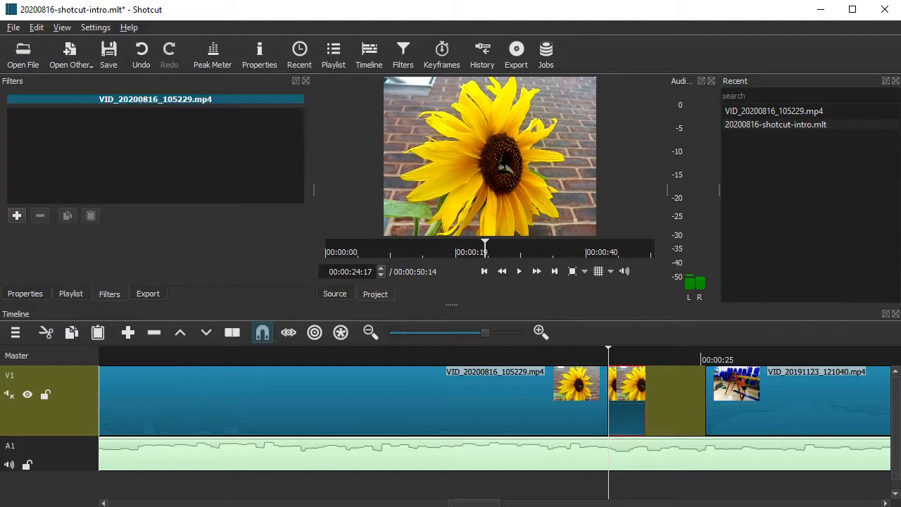
left_click(16, 216)
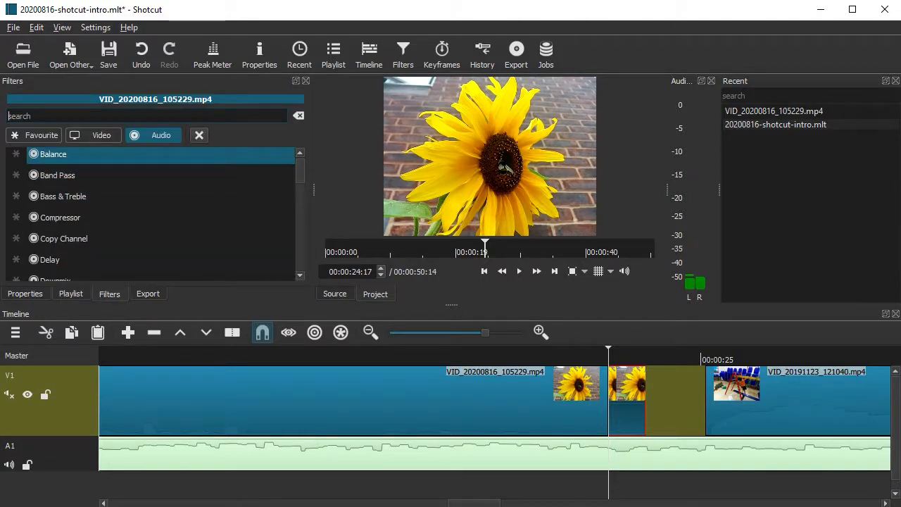
left_click(97, 135)
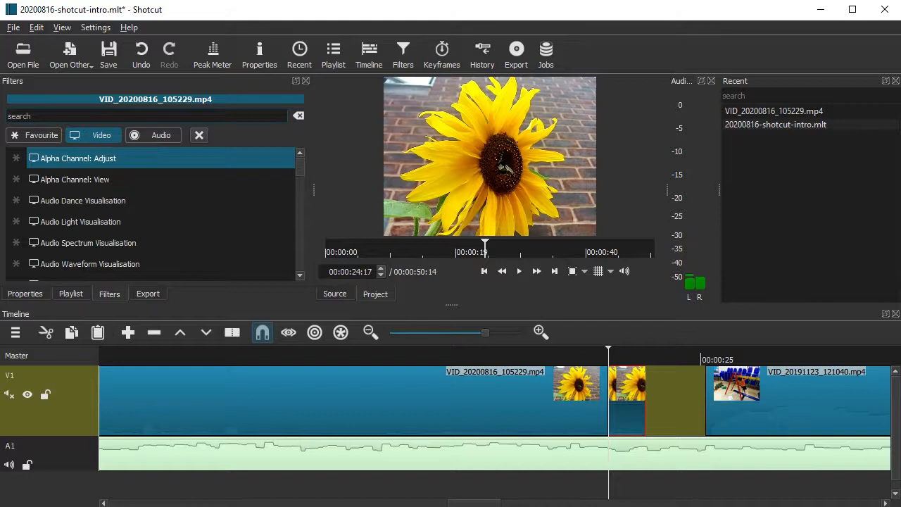
scroll(151, 215, "down", 7)
scroll(151, 215, "down", 1)
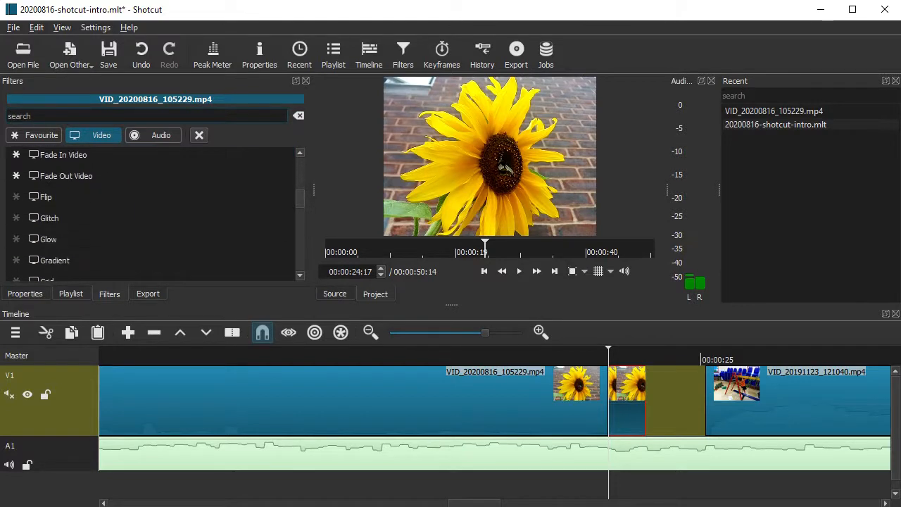
left_click(69, 176)
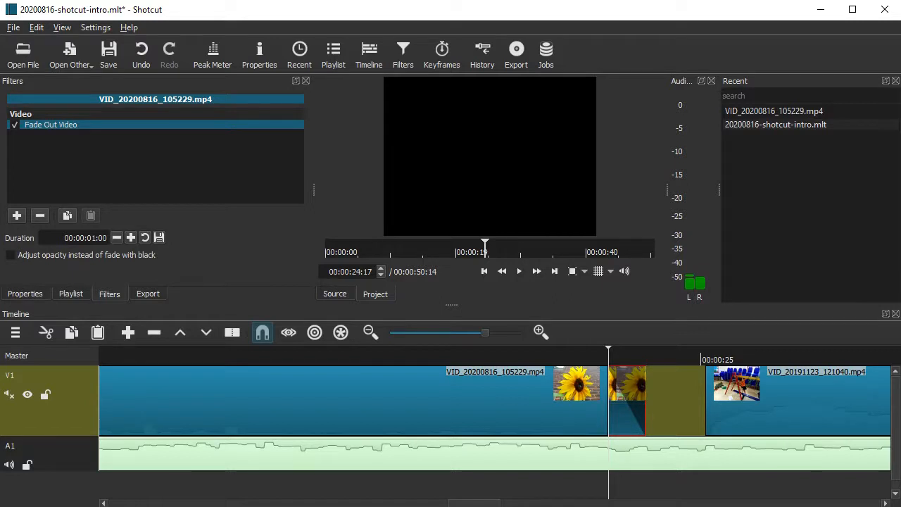
Set the fade-out duration to 00:00:00:05 and play back the end of the sunflower clip
left_click(86, 238)
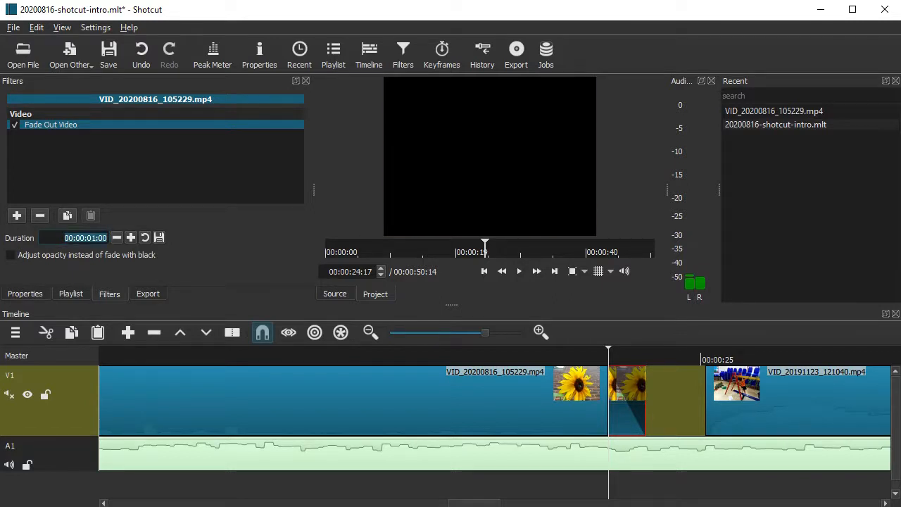
type("5")
key("Return")
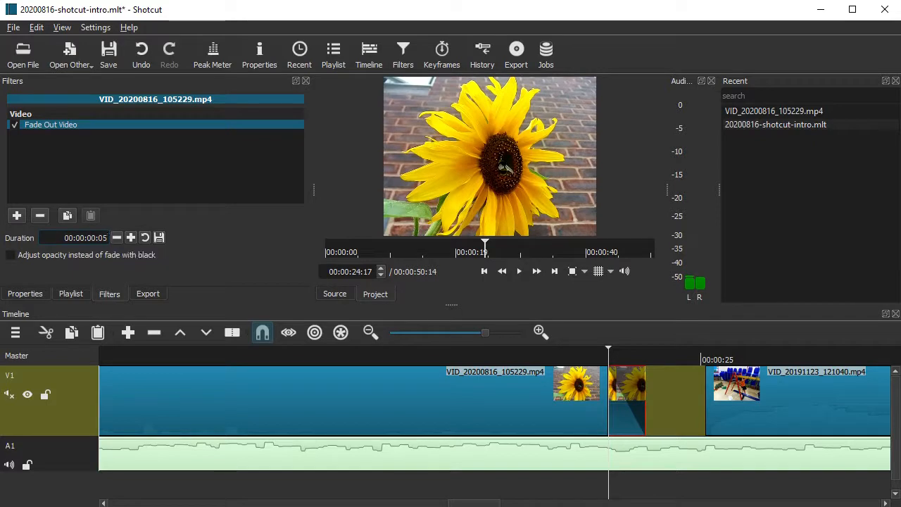
key("space")
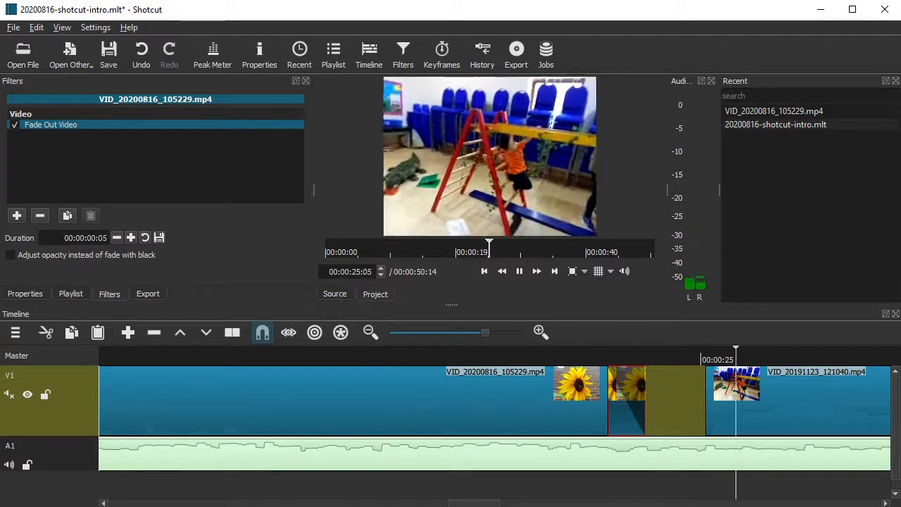
key("space")
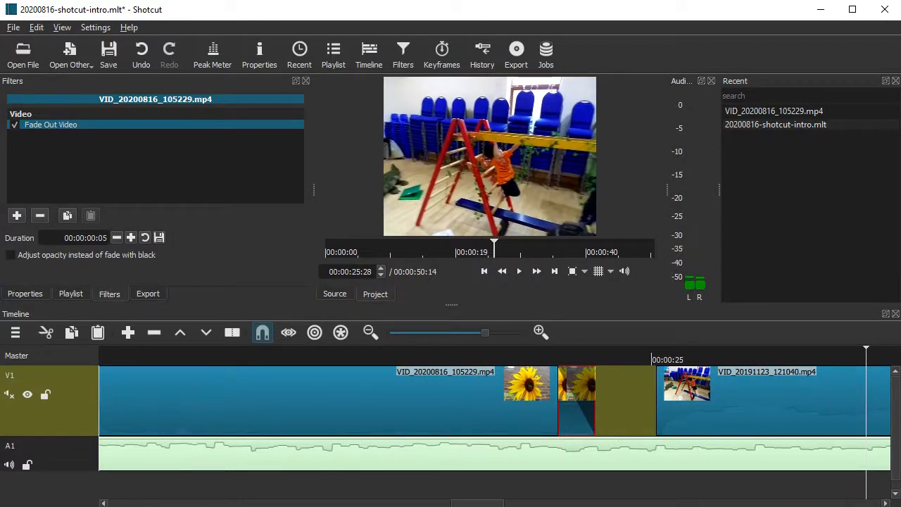
Move the climbing-frame clip on V1 to close the gap after the faded end piece of the sunflower clip
left_click(767, 404)
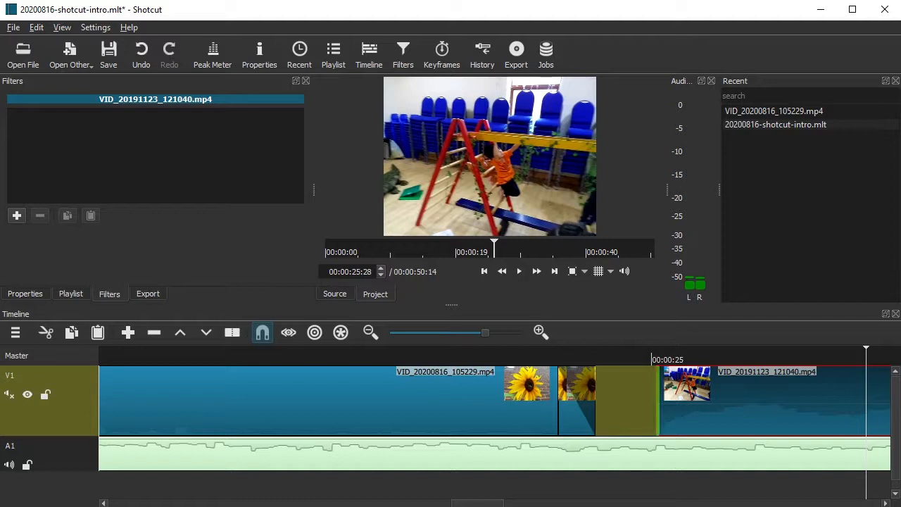
key("Page_Up")
key("Right")
key("Right")
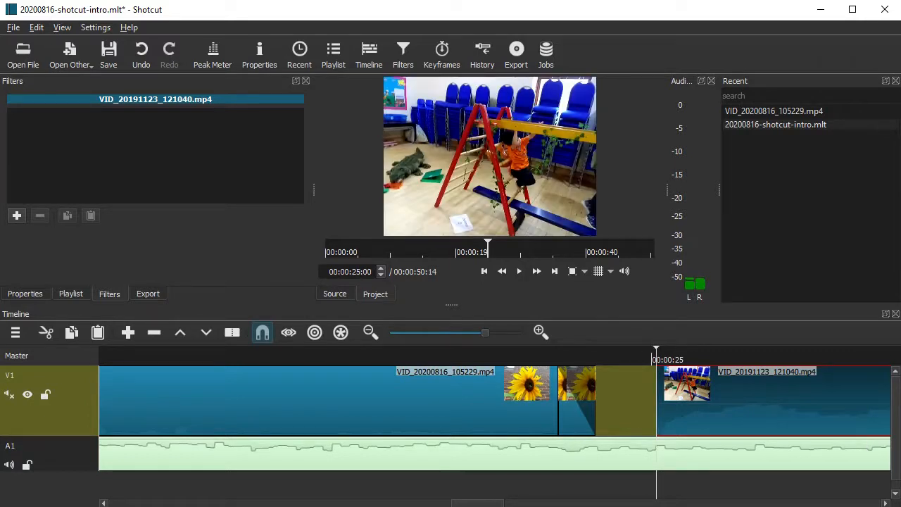
left_click_drag(711, 393, 651, 392)
Split the climbing-frame clip at 00:00:24:27, leaving a separate five-frame piece at its start
key("Left")
key("Left")
key("Left")
key("Left")
key("Left")
key("Left")
key("Left")
key("Left")
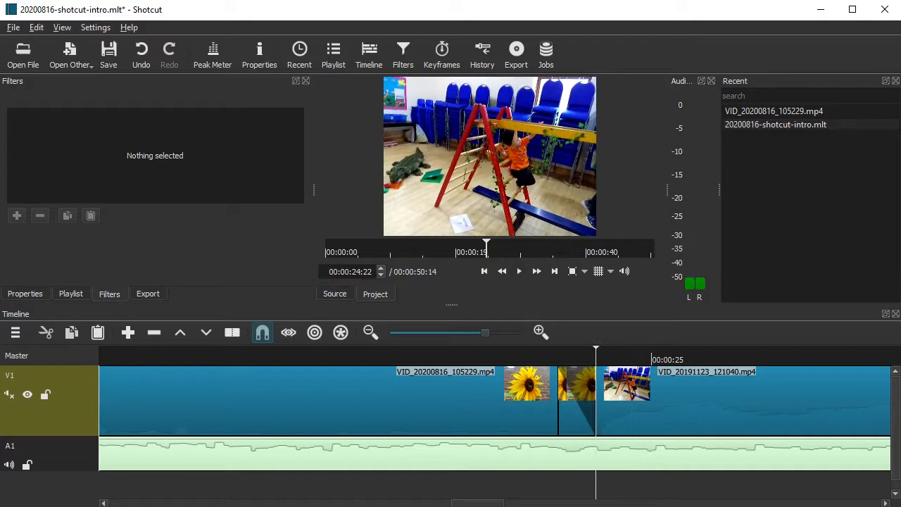
left_click(381, 268)
left_click(381, 268)
left_click(381, 268)
left_click(381, 269)
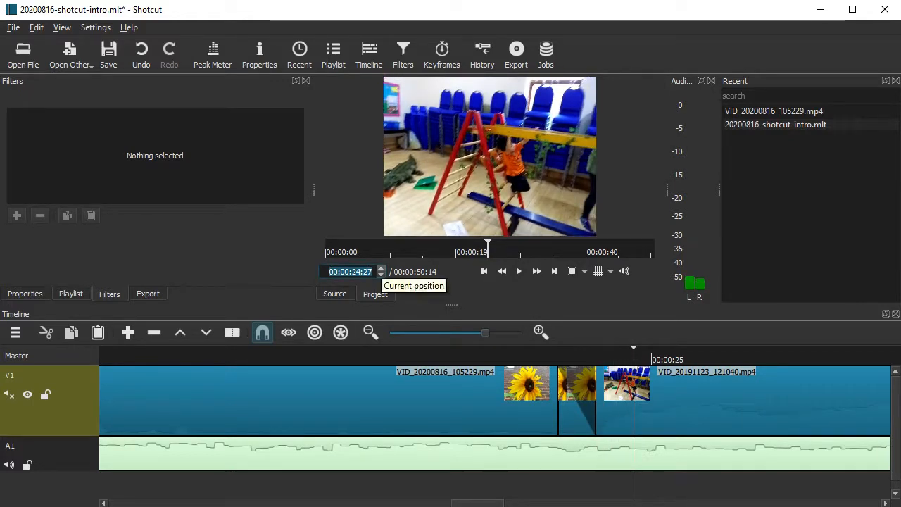
left_click(694, 408)
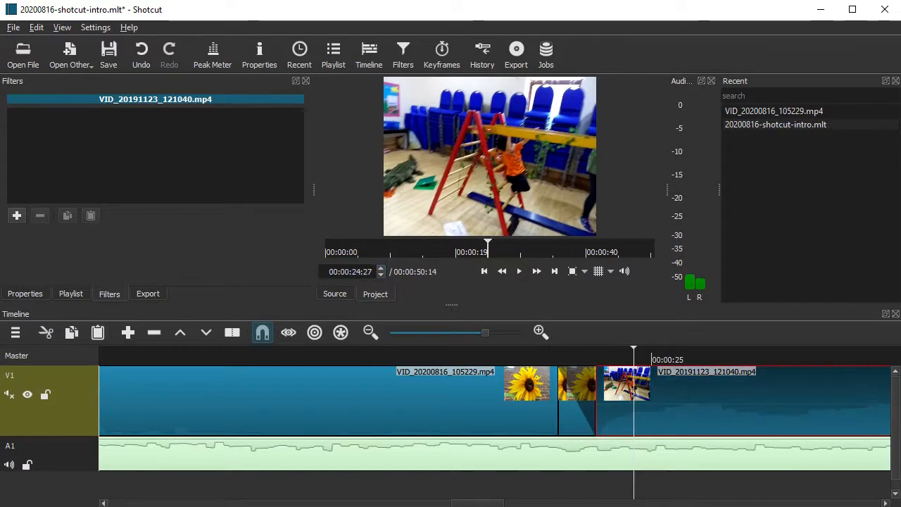
key("s")
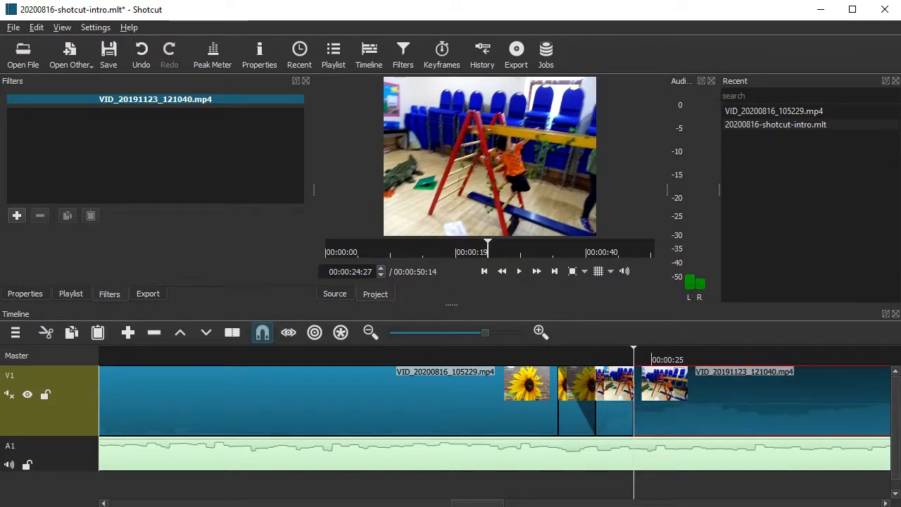
Add a Fade In Video filter with a duration of 00:00:00:05 to the short start piece of the climbing-frame clip
left_click(615, 417)
left_click(17, 216)
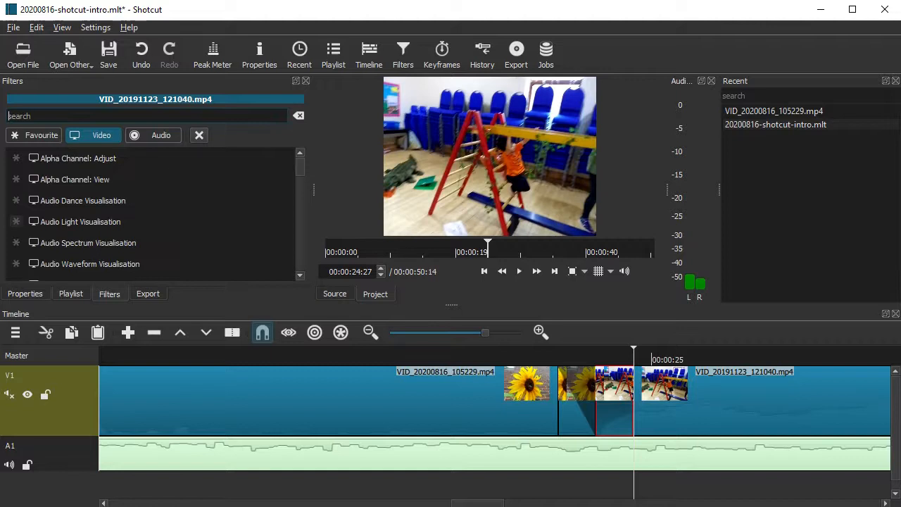
type("fa")
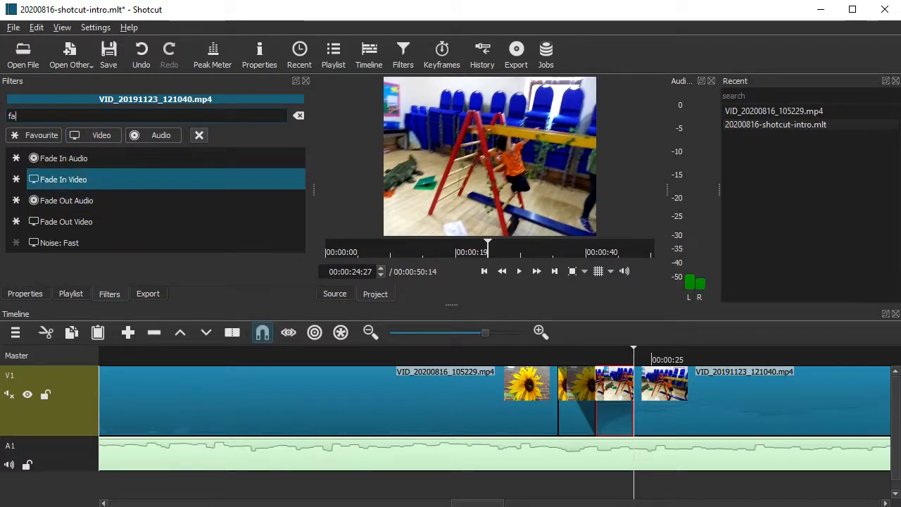
left_click(63, 179)
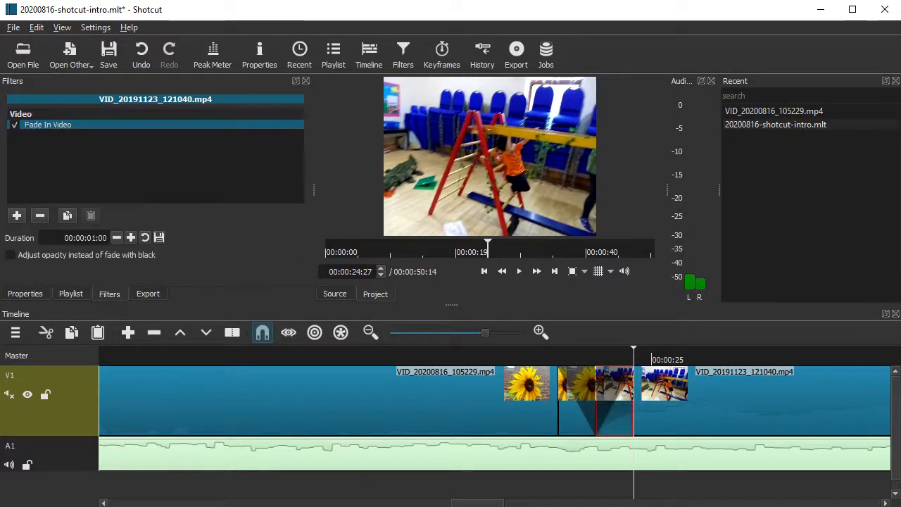
left_click(86, 238)
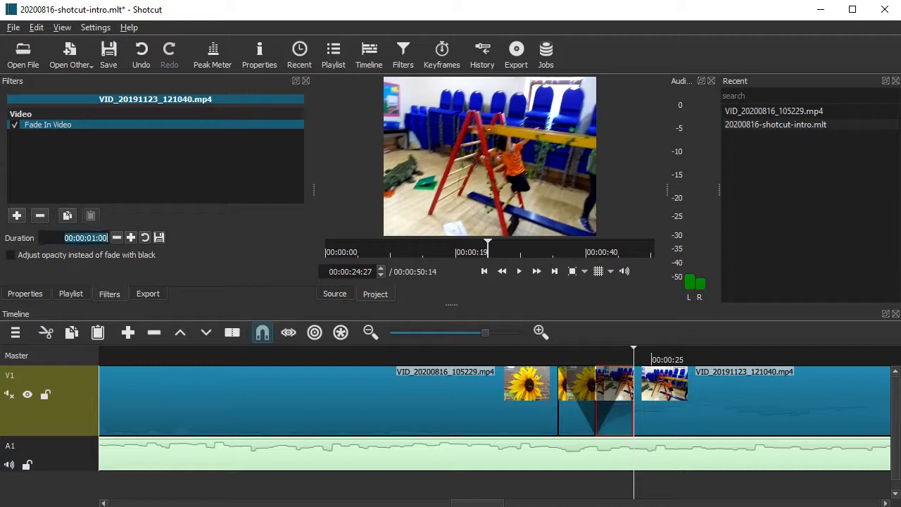
type("5")
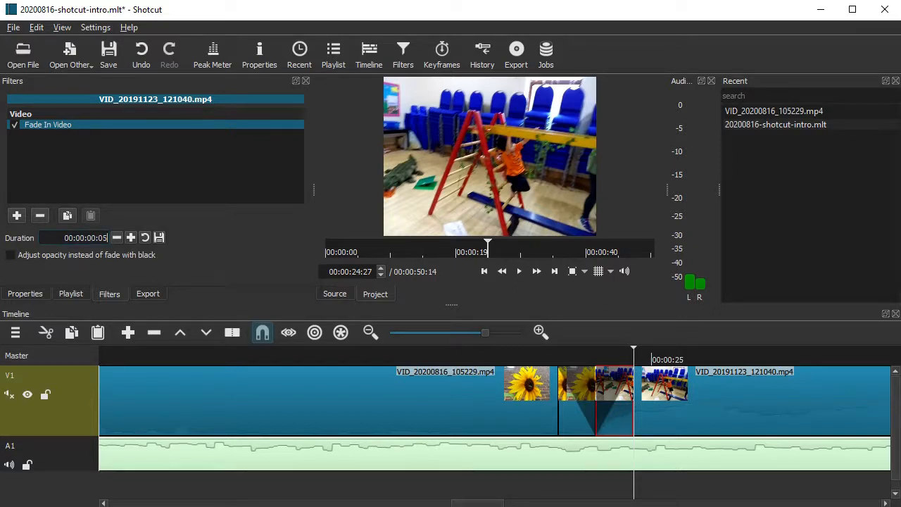
Play back the fade from the sunflower clip to the climbing-frame clip several times, starting just before the cut
left_click(446, 356)
key("space")
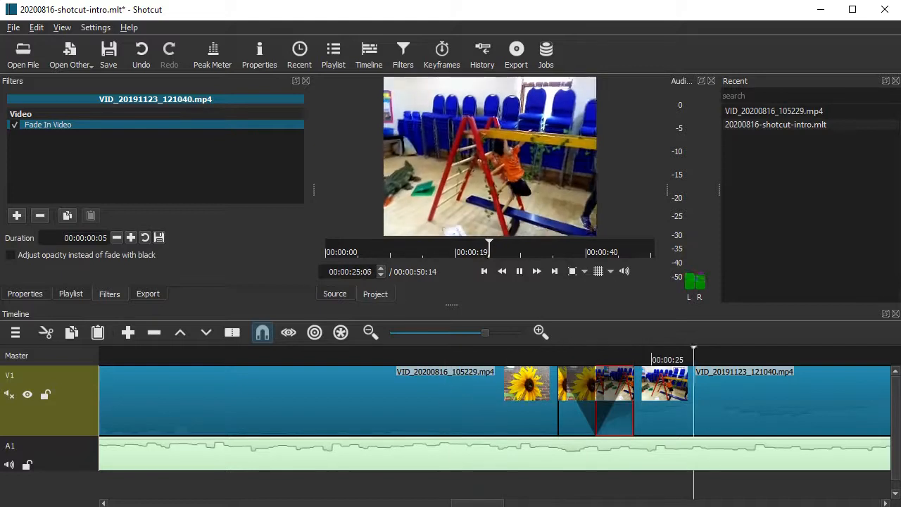
left_click(454, 357)
key("space")
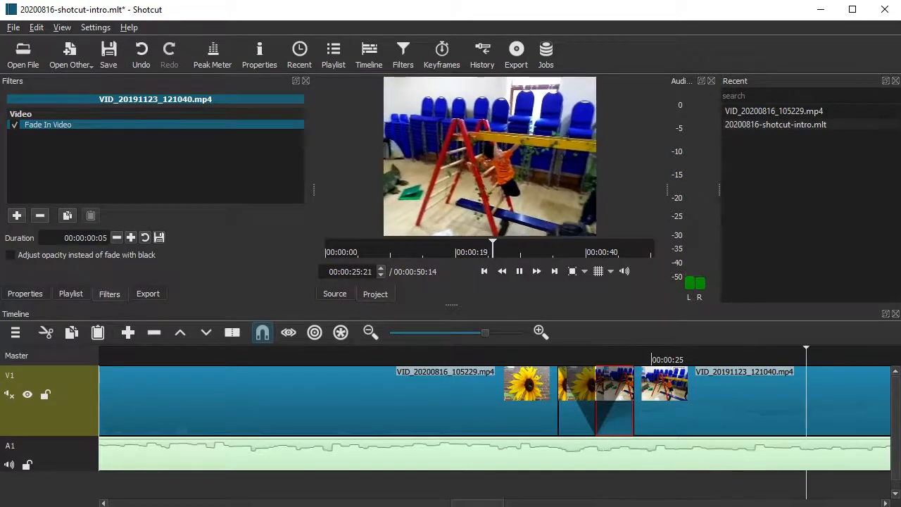
key("space")
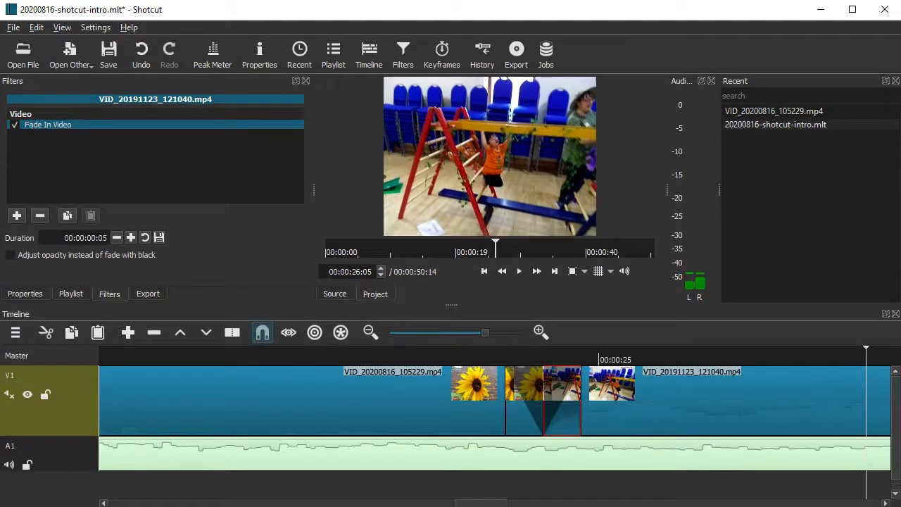
left_click(409, 356)
key("space")
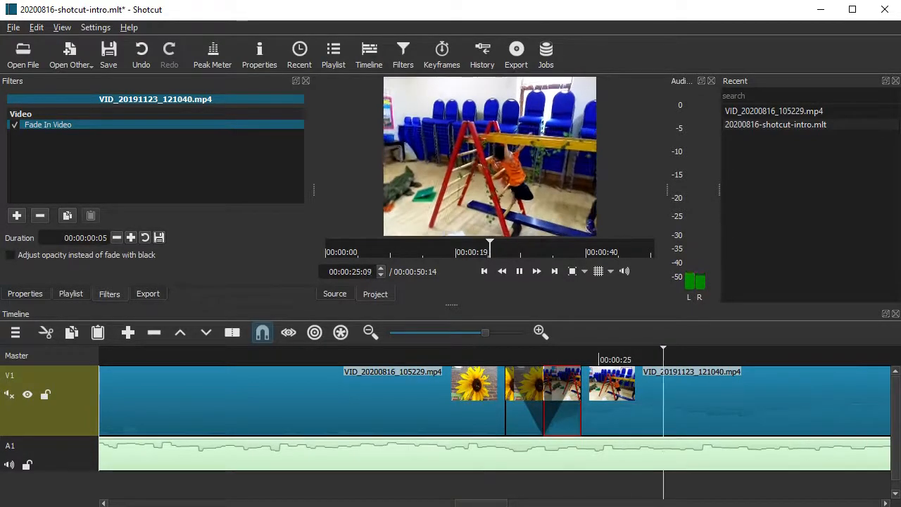
left_click(408, 356)
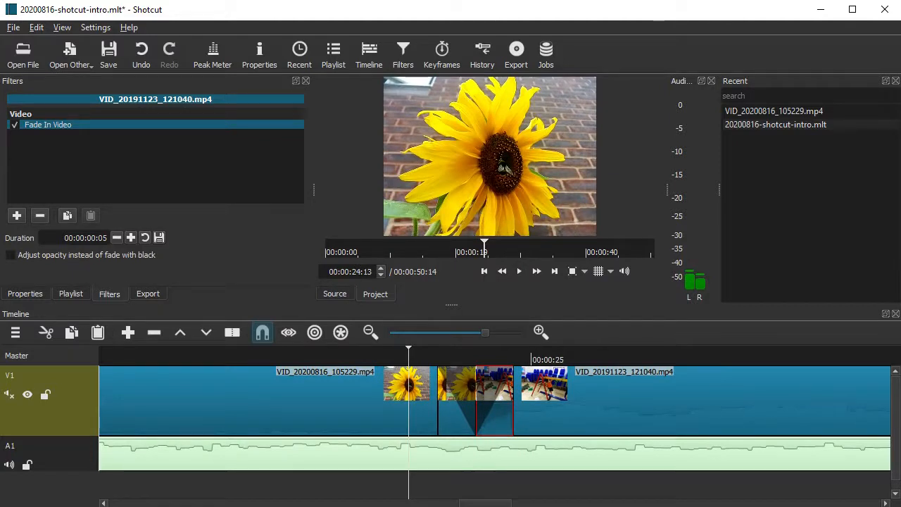
Switch to the Notepad notes and add "(s)" after "splice"
key("alt+Tab")
left_click(168, 413)
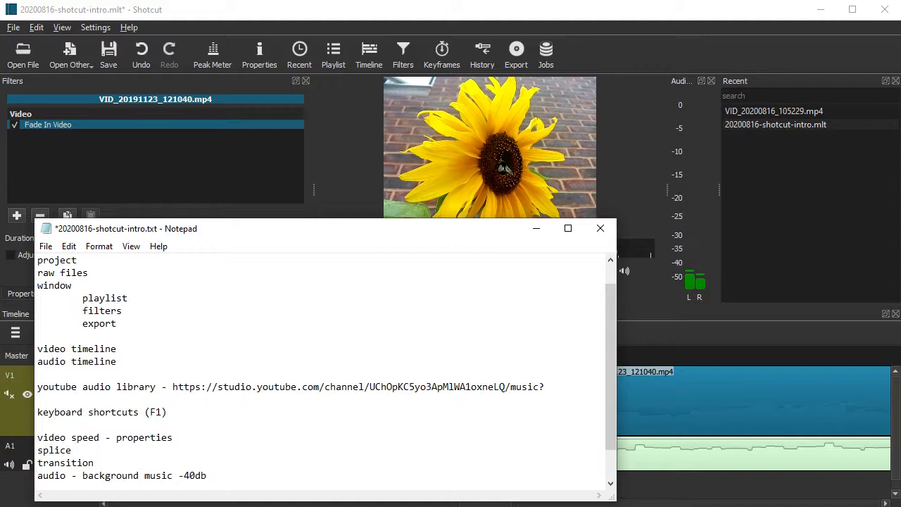
left_click_drag(168, 412, 105, 413)
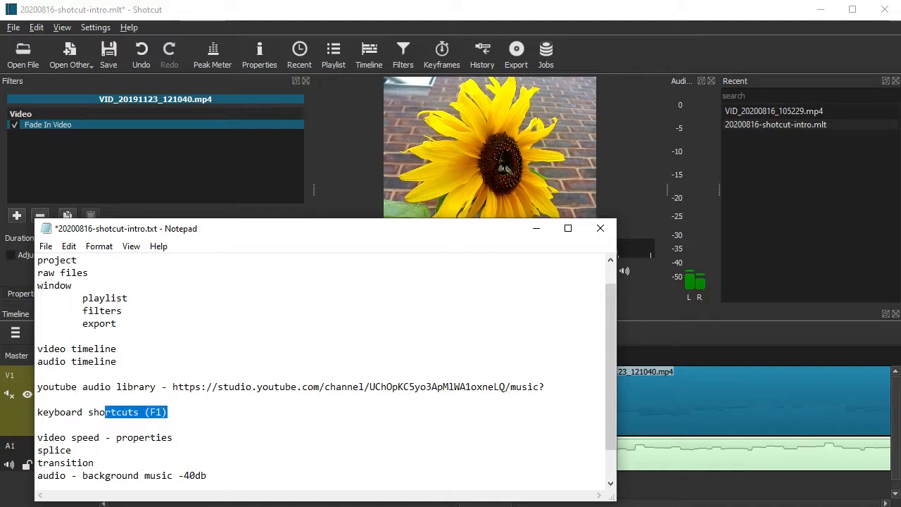
left_click(174, 438)
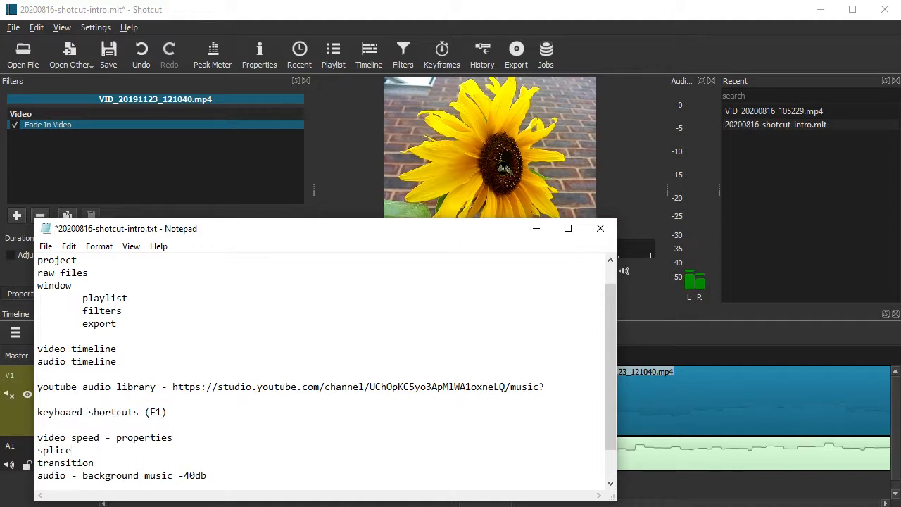
type("(s)")
Add "(move clips to overlap)" after "transition" in the notes
type(" (")
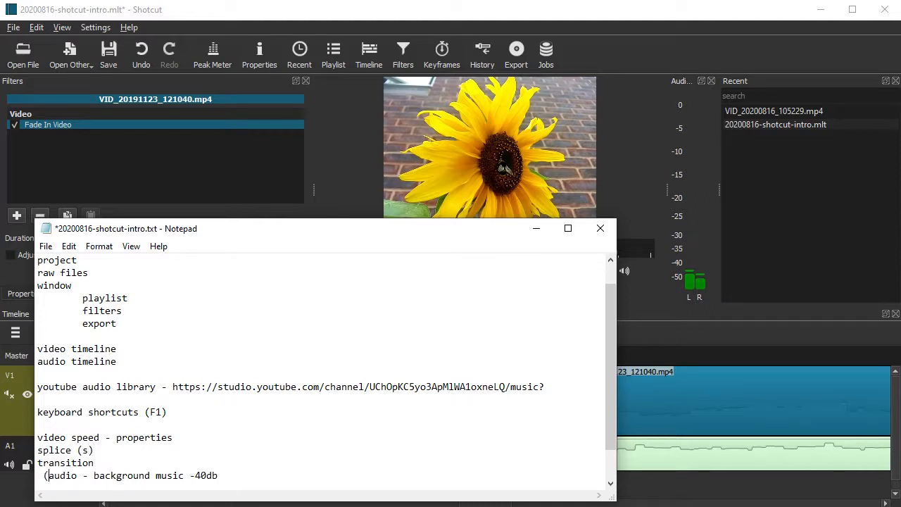
key("BackSpace")
key("BackSpace")
type("(move clips")
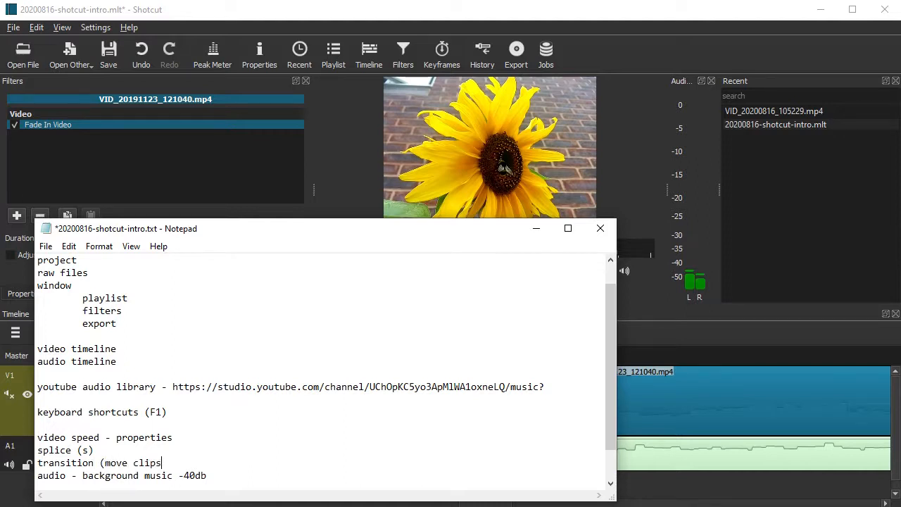
type(" to overlap)")
Add "- filter gain/volume" to the background music line in the notes, checking the music clip's filter in Shotcut, and return to Shotcut
type(" -")
key("alt+Tab")
key("alt+Tab")
type("filter")
key("alt+Tab")
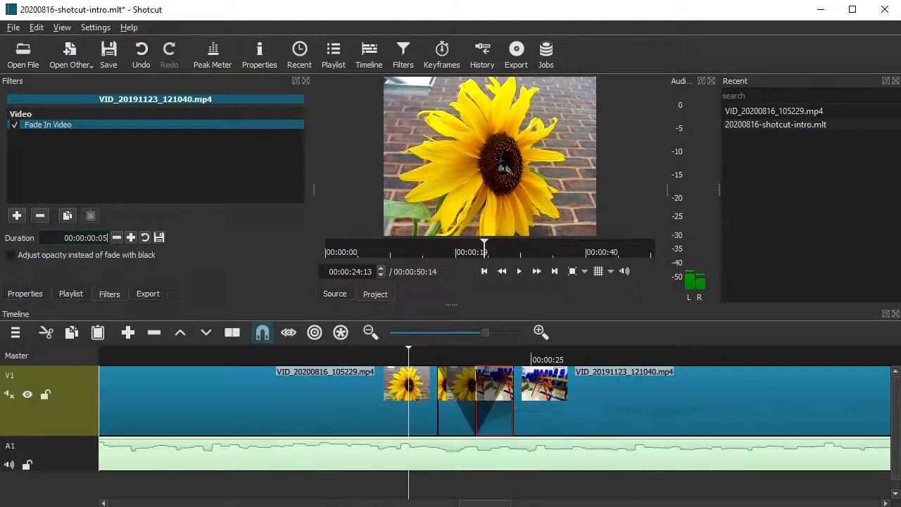
left_click(486, 455)
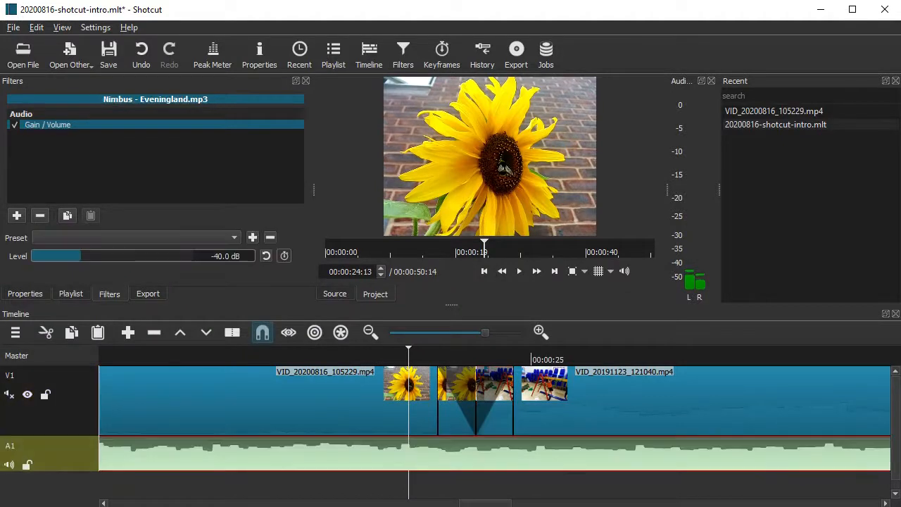
key("alt+Tab")
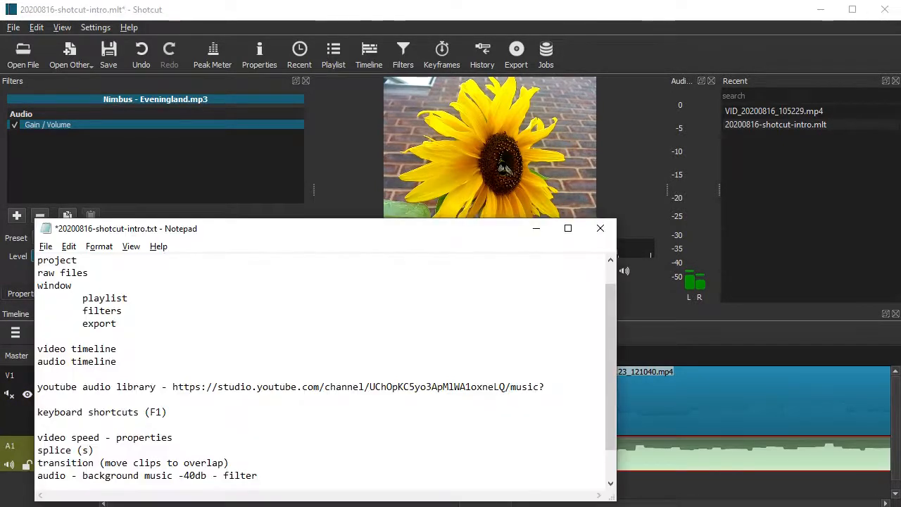
type("gain/volume")
key("alt+Tab")
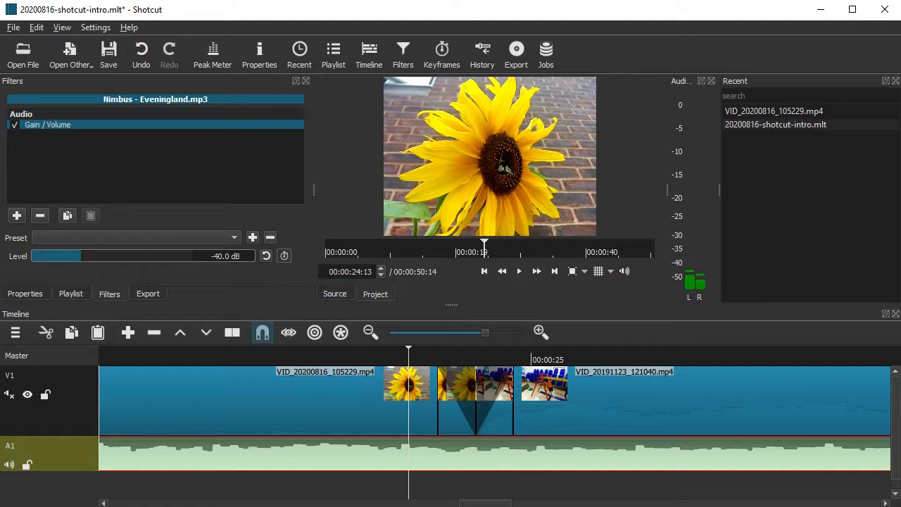
Compare the short start piece of the climbing-frame clip with the remaining clip and show the short piece's properties
left_click(676, 412)
left_click(496, 417)
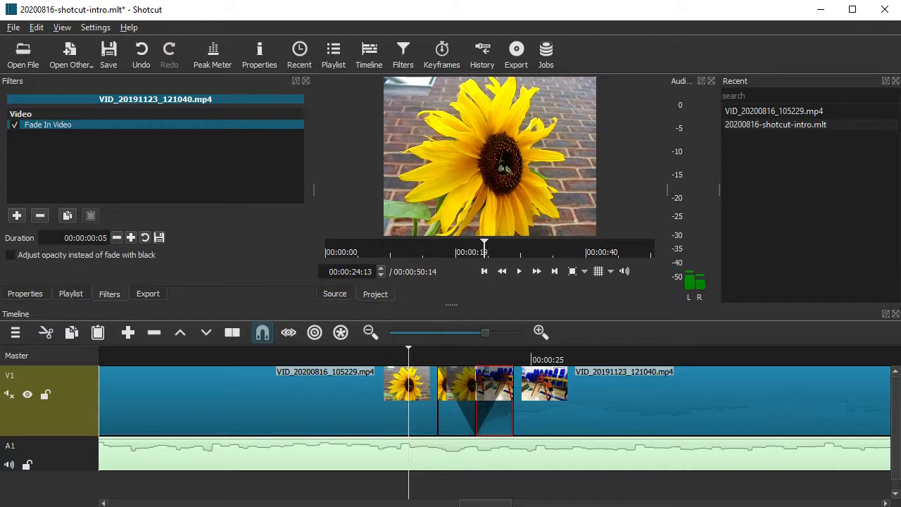
left_click(592, 415)
left_click(496, 417)
left_click(592, 415)
left_click(496, 417)
left_click(24, 294)
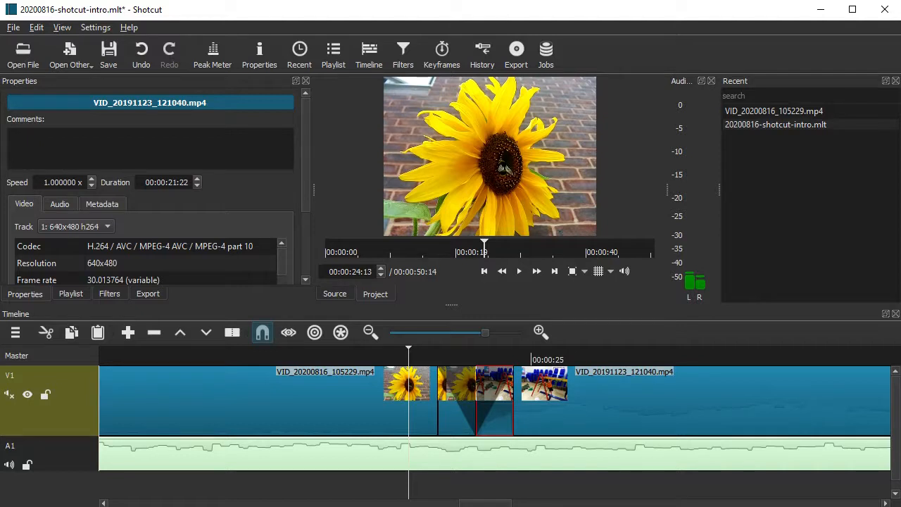
Try to lower the playback speed of the short start piece of the climbing-frame clip
double_click(64, 182)
left_click(495, 418)
left_click(528, 418)
left_click(495, 418)
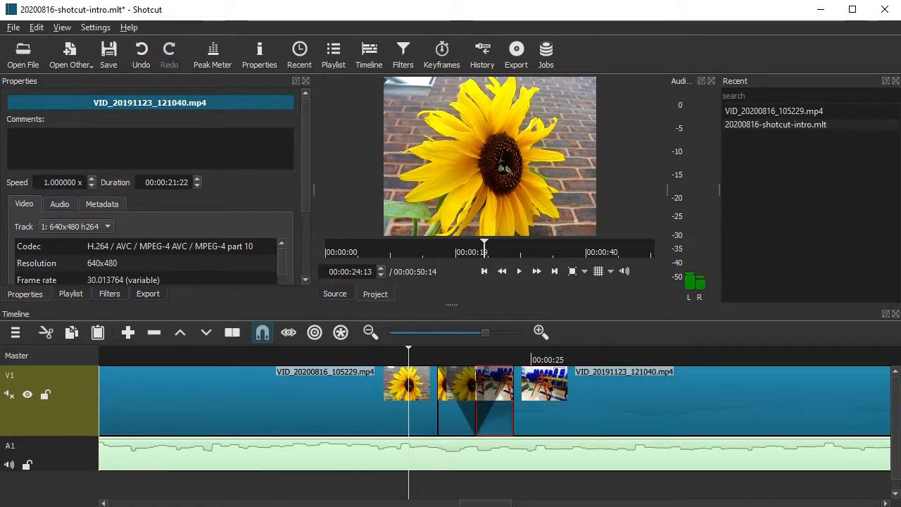
left_click(44, 181)
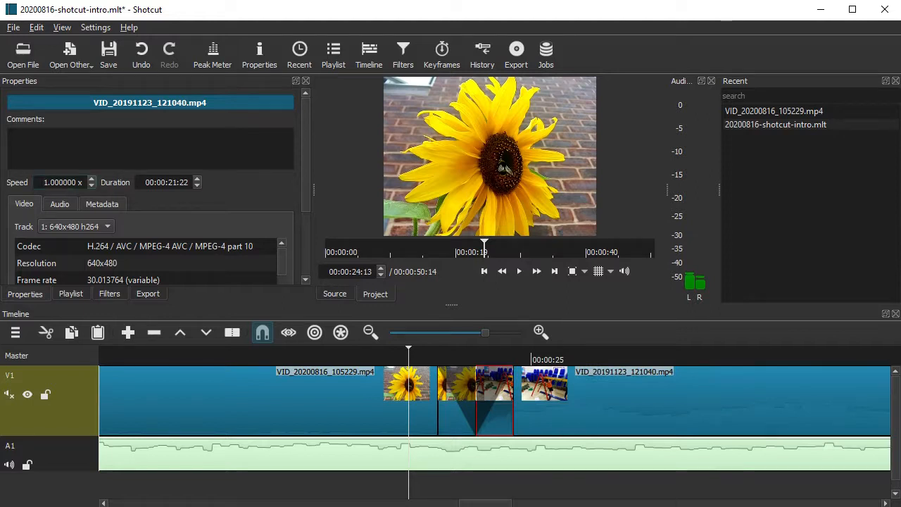
left_click(92, 186)
left_click(92, 186)
left_click(92, 186)
left_click(91, 186)
left_click(92, 186)
key("Return")
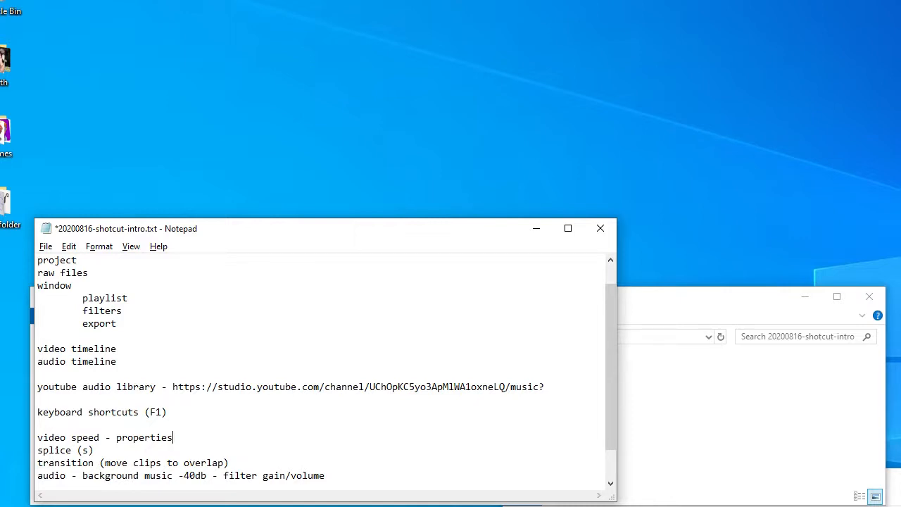
Restart Shotcut and reopen the recent project 20200816-shotcut-intro.mlt
key("super")
key("super")
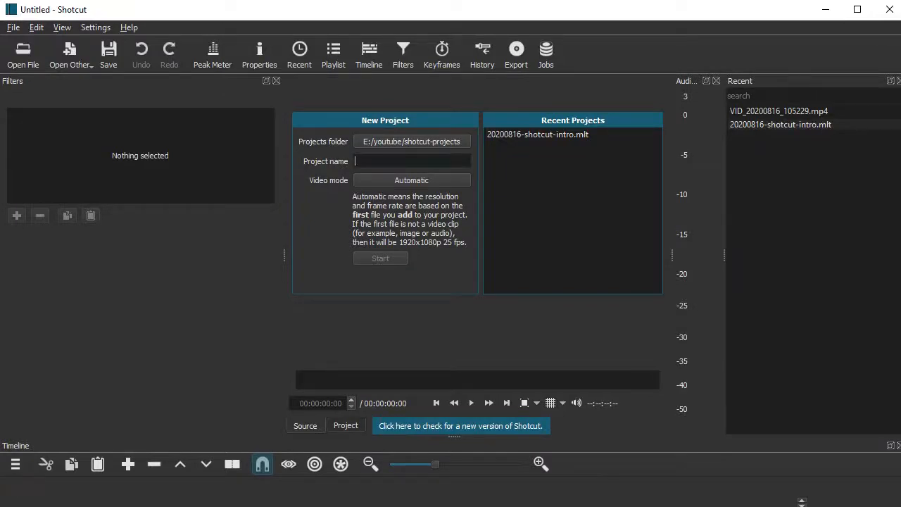
left_click(538, 135)
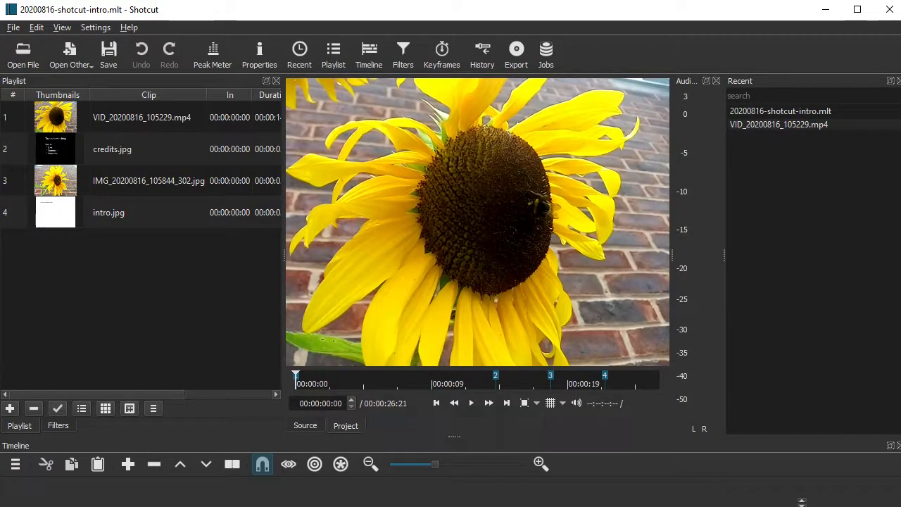
Add VID_20191123_121040.mp4 from the E:\youtube\20200816-shotcut-intro folder in File Explorer to the Shotcut playlist and save the project
key("alt+Tab")
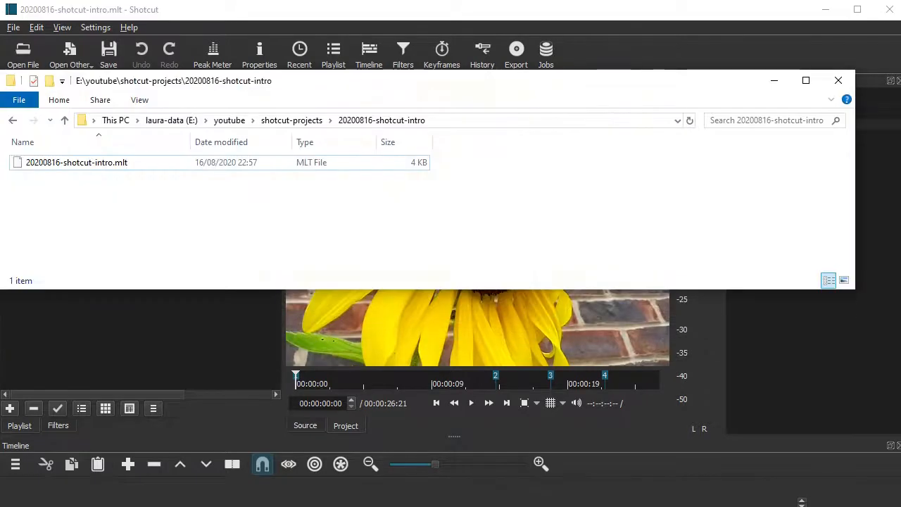
key("alt+Tab")
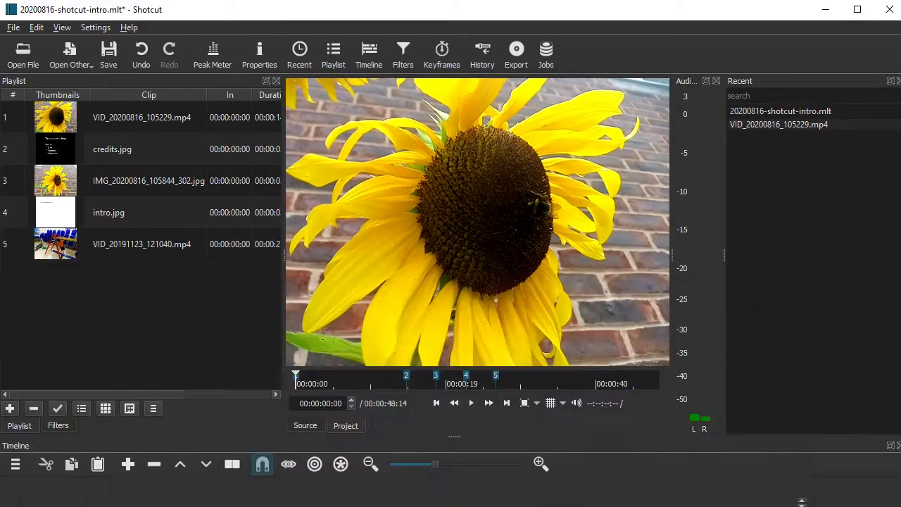
key("ctrl+s")
Add Nimbus - Eveningland.mp3 from the youtube-background-music folder in File Explorer to the Shotcut playlist
key("alt+Tab")
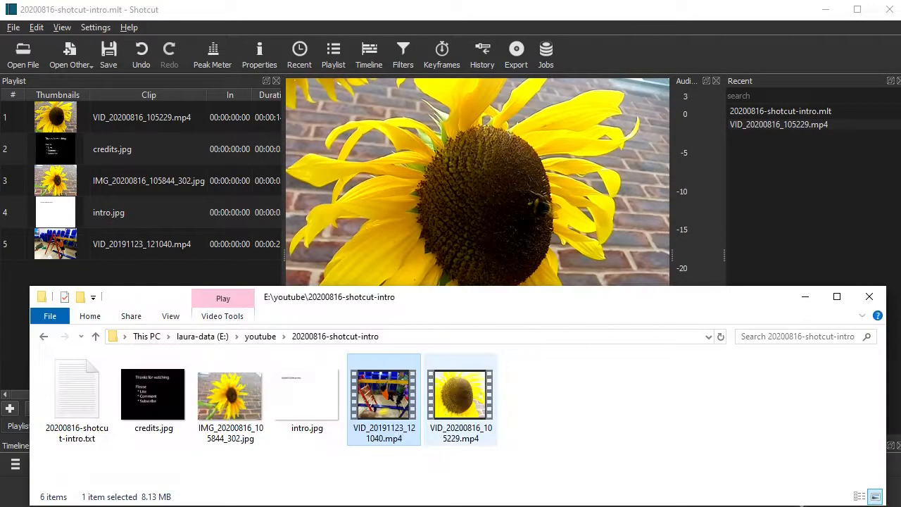
left_click(260, 336)
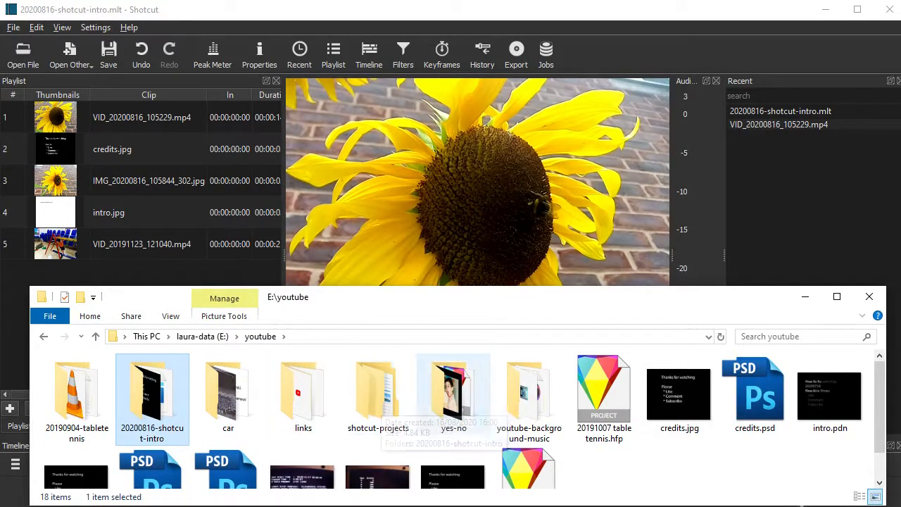
double_click(529, 394)
left_click_drag(106, 437, 148, 232)
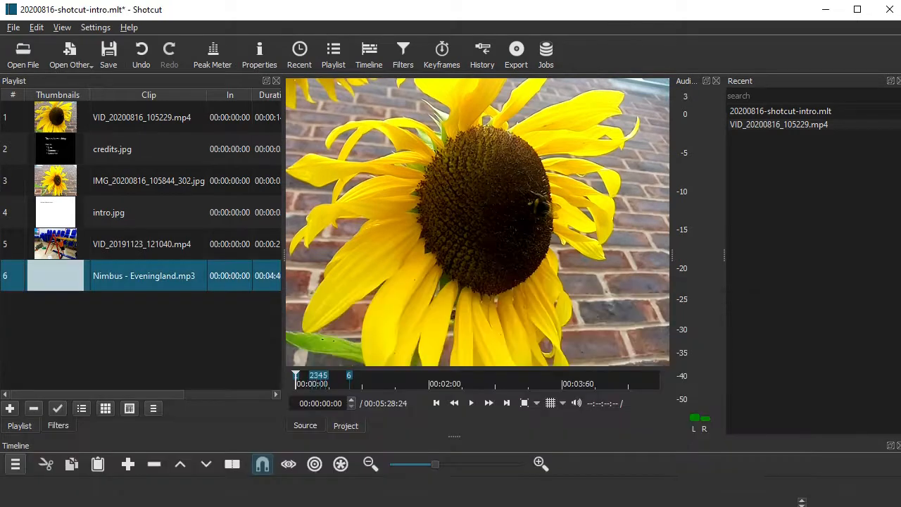
Add one video track and one audio track to the timeline
left_click(13, 463)
left_click(63, 479)
left_click(14, 462)
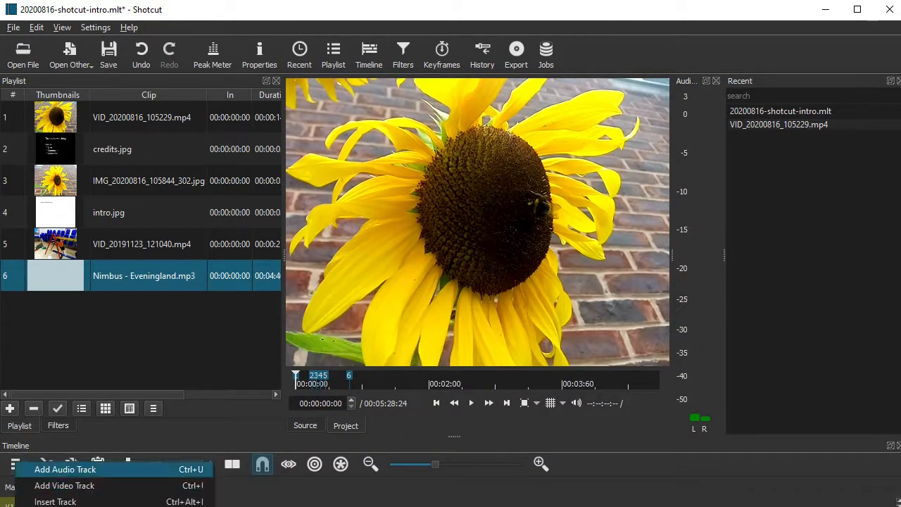
left_click(63, 469)
Enlarge the timeline area and place Nimbus - Eveningland.mp3 at the start of audio track A1
left_click_drag(455, 436, 454, 335)
left_click_drag(144, 276, 99, 486)
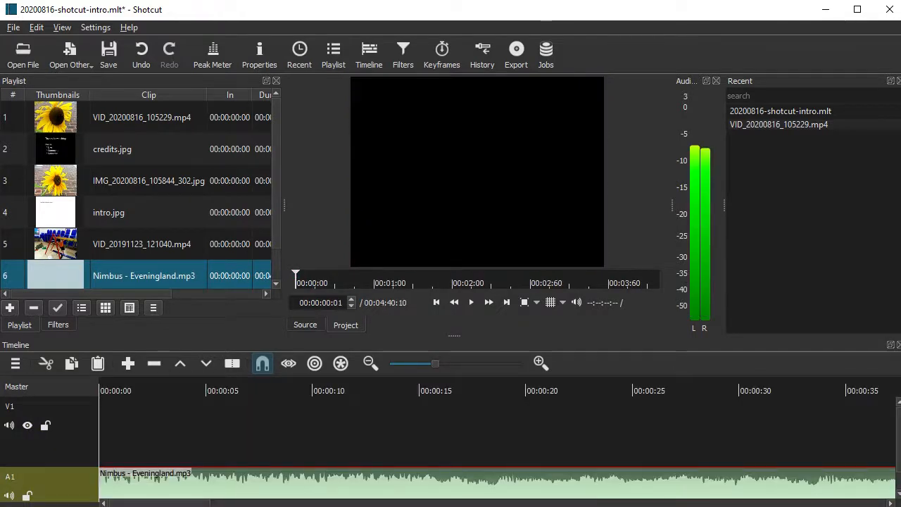
Add the Gain / Volume audio filter to the Nimbus - Eveningland.mp3 clip on track A1
left_click(57, 325)
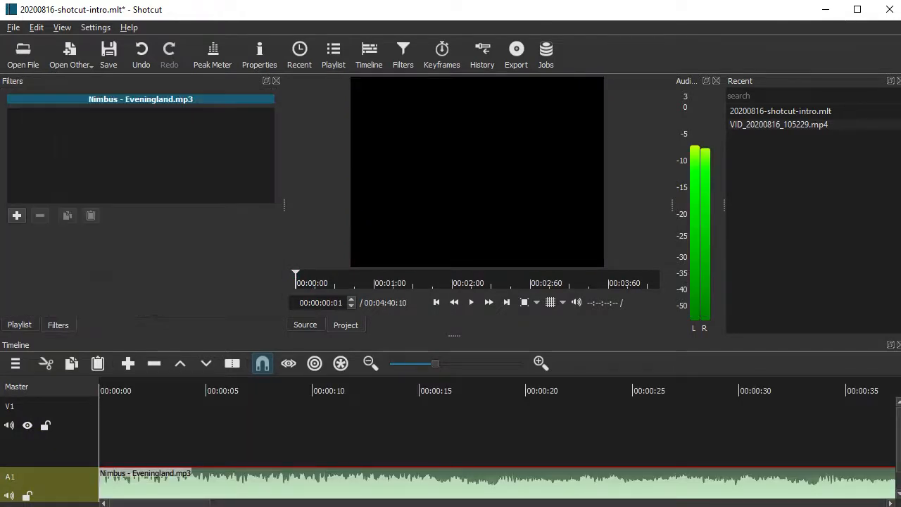
left_click(16, 216)
left_click(154, 136)
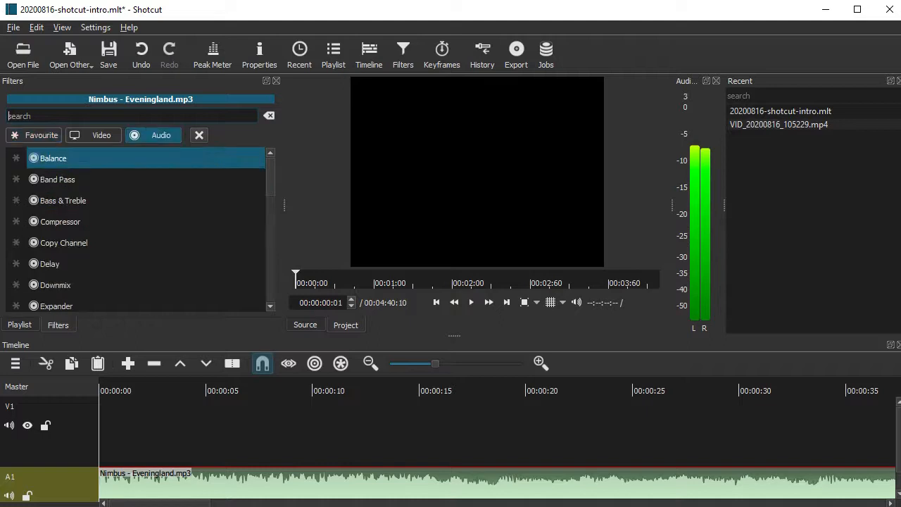
scroll(155, 181, "down", 3)
scroll(137, 233, "down", 3)
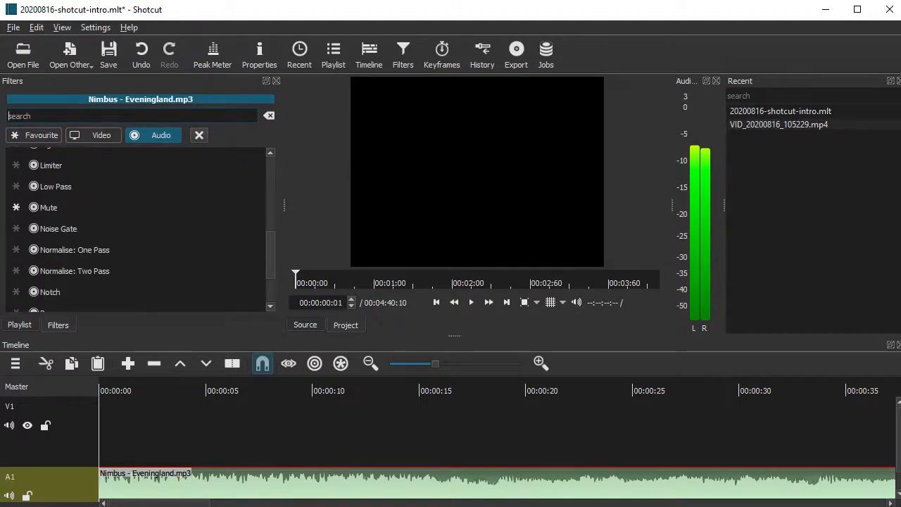
scroll(137, 232, "up", 3)
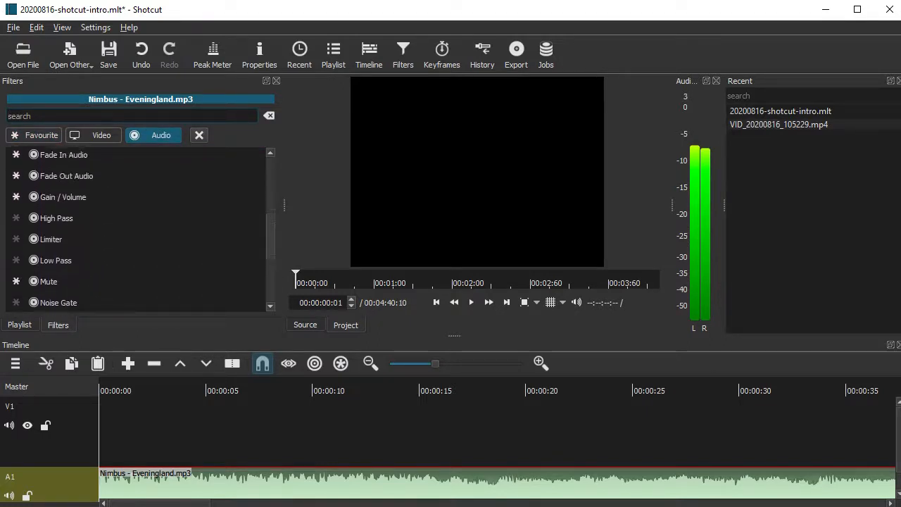
left_click(64, 210)
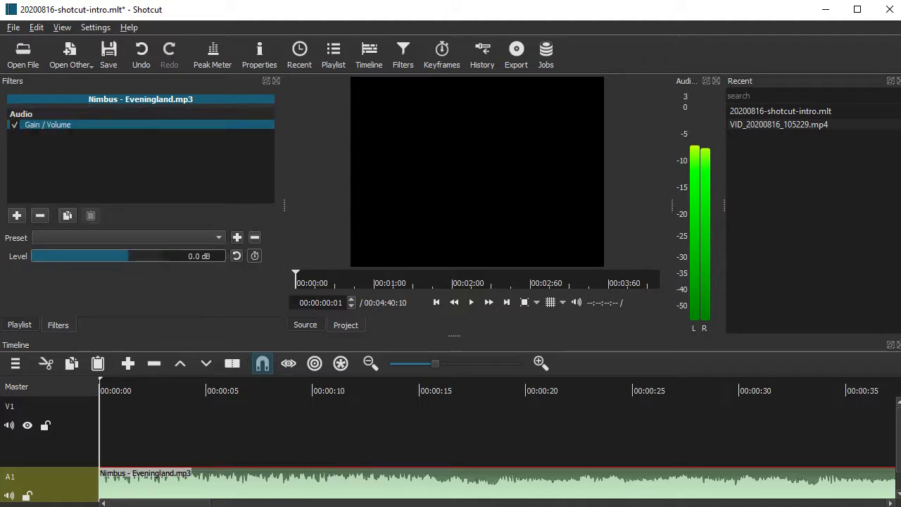
Set the Gain / Volume level of the music clip to -40 dB and briefly play back the result
left_click(196, 257)
type("-40")
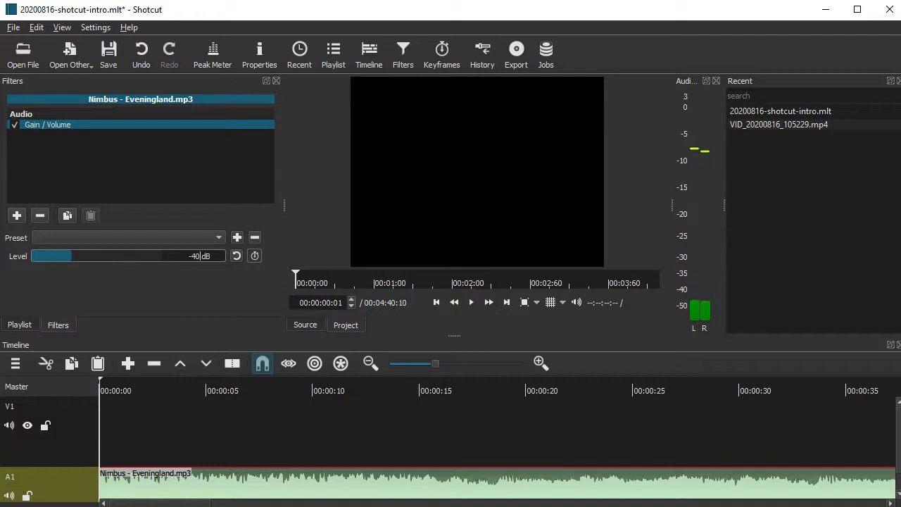
key("Escape")
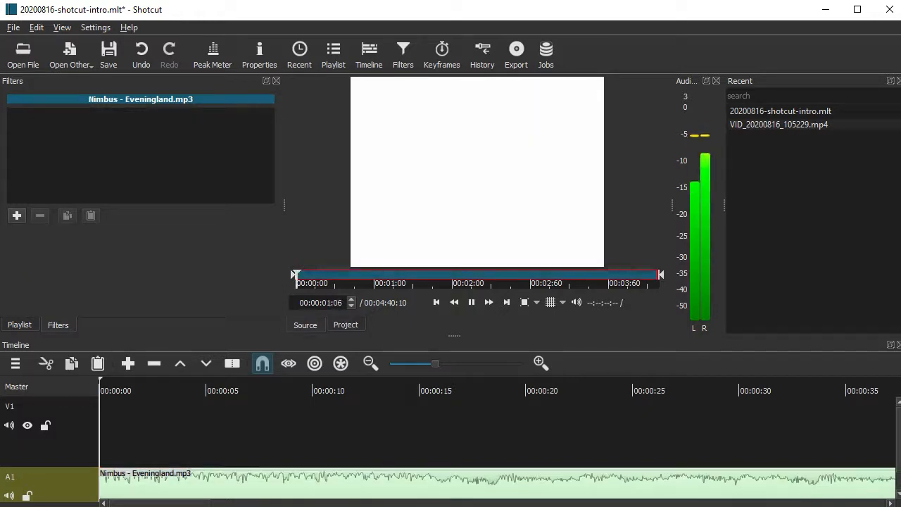
key("Escape")
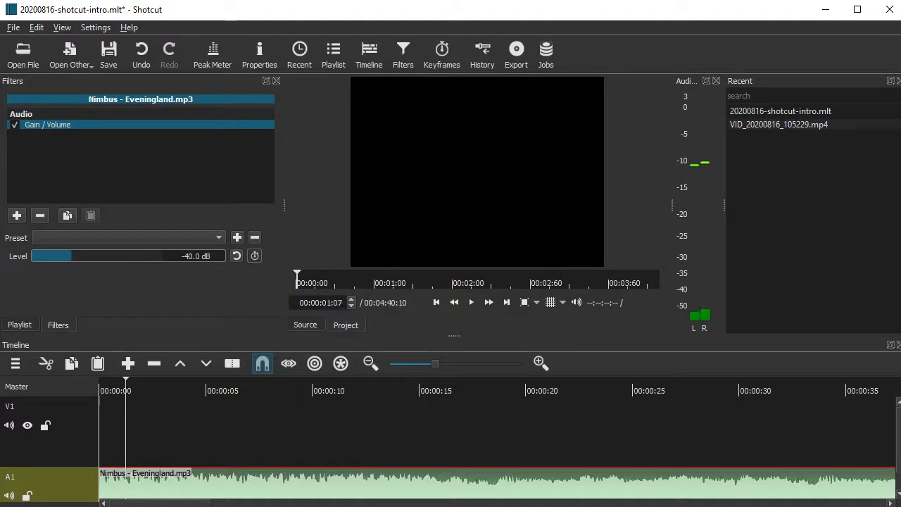
Place intro.jpg at the start of video track V1 and extend the clip to 10 seconds with its properties shown
left_click(20, 325)
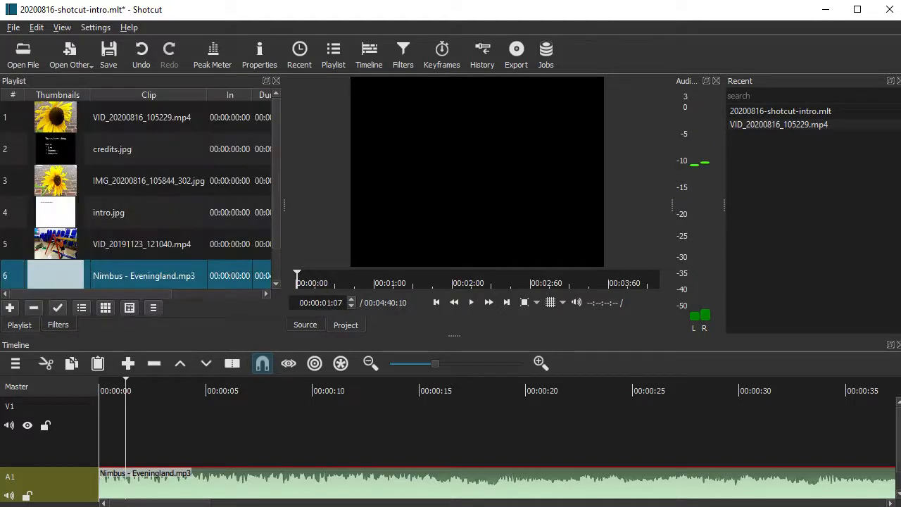
left_click_drag(108, 212, 141, 430)
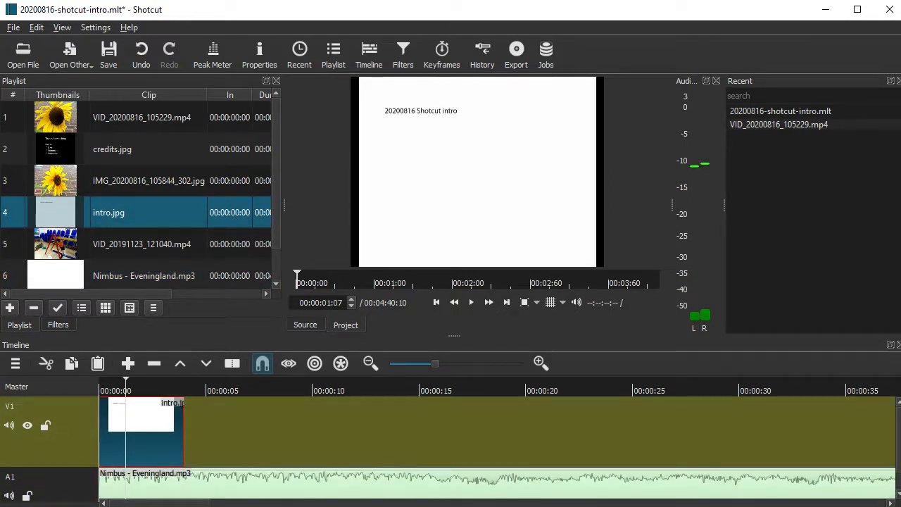
left_click(62, 27)
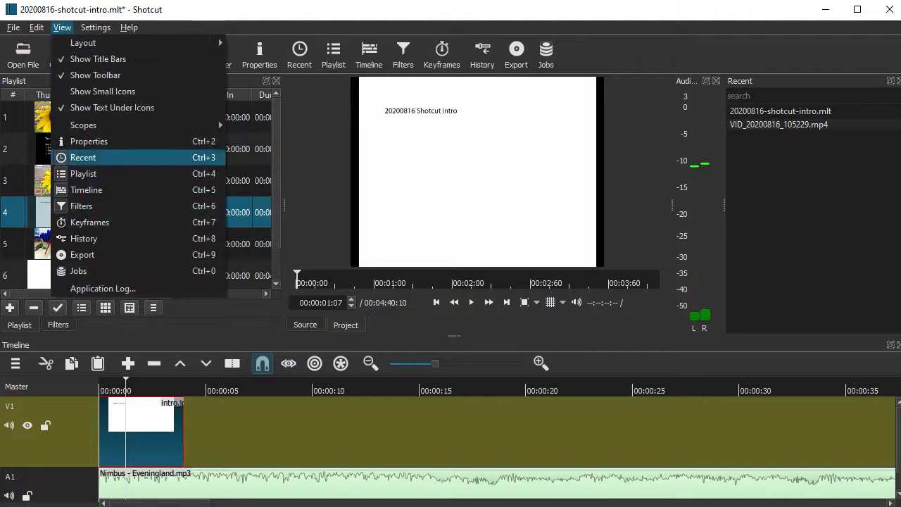
left_click(88, 141)
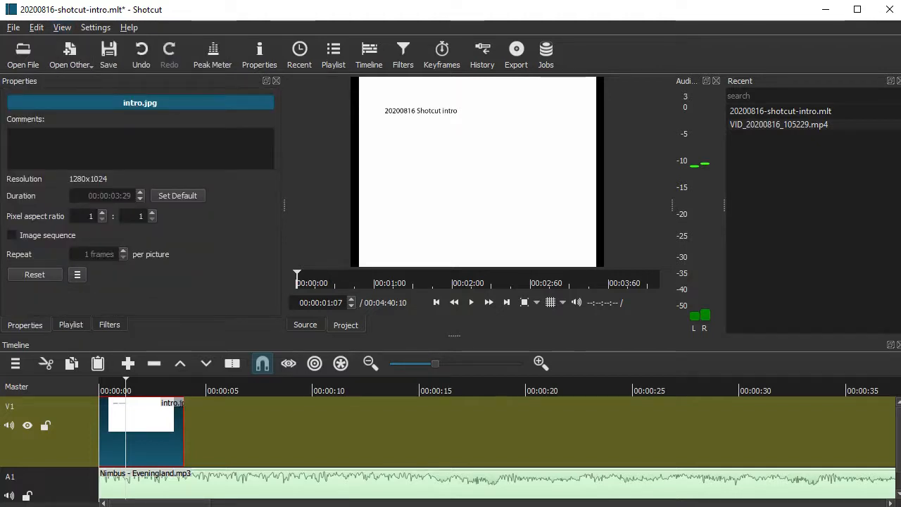
left_click_drag(183, 423, 312, 423)
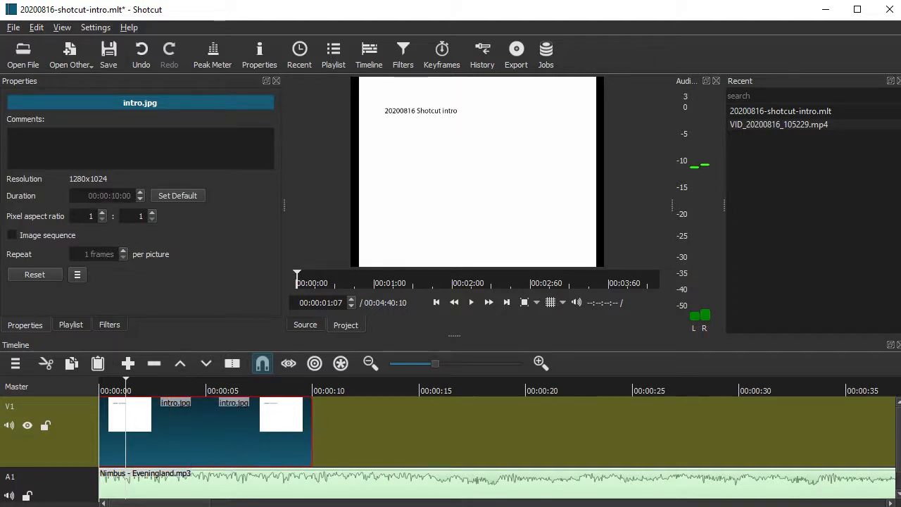
Place VID_20200816_105229.mp4 and VID_20191123_121040.mp4 one after the other behind intro.jpg on track V1 and save the project
left_click(109, 324)
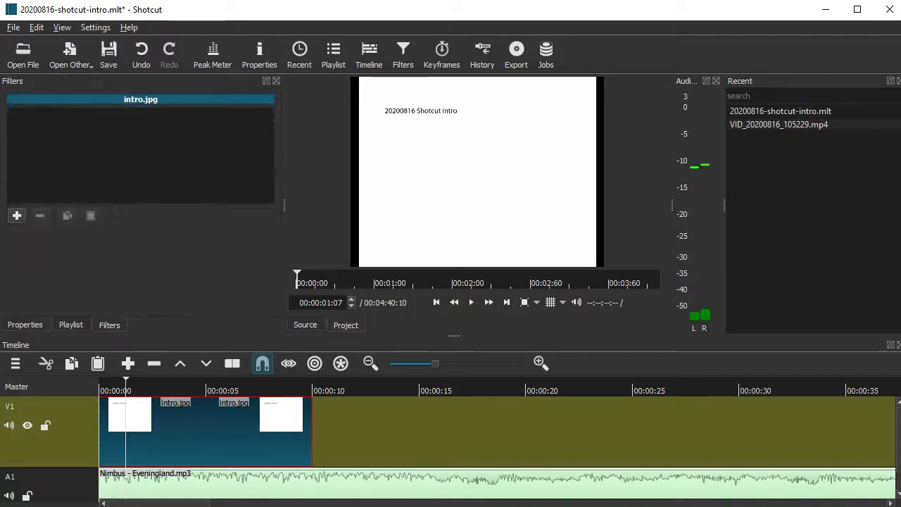
left_click(71, 325)
left_click_drag(106, 117, 304, 433)
left_click_drag(141, 244, 627, 433)
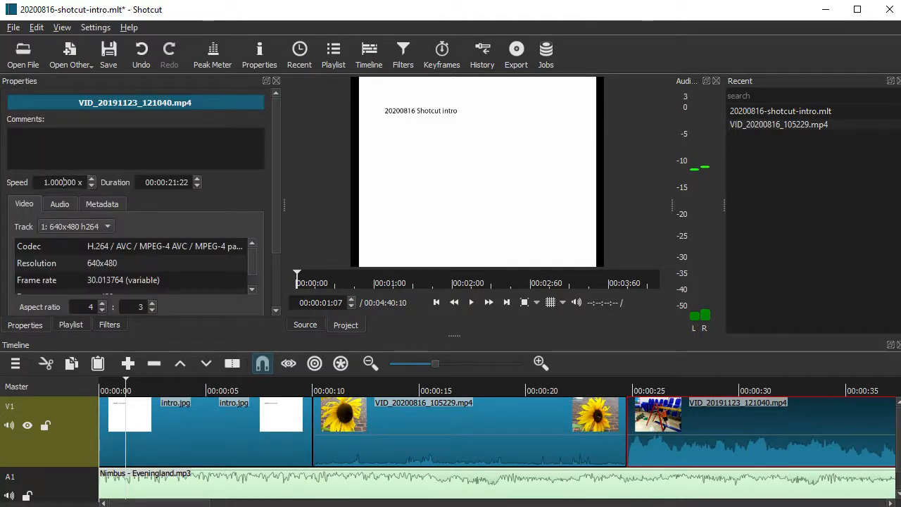
key("ctrl+s")
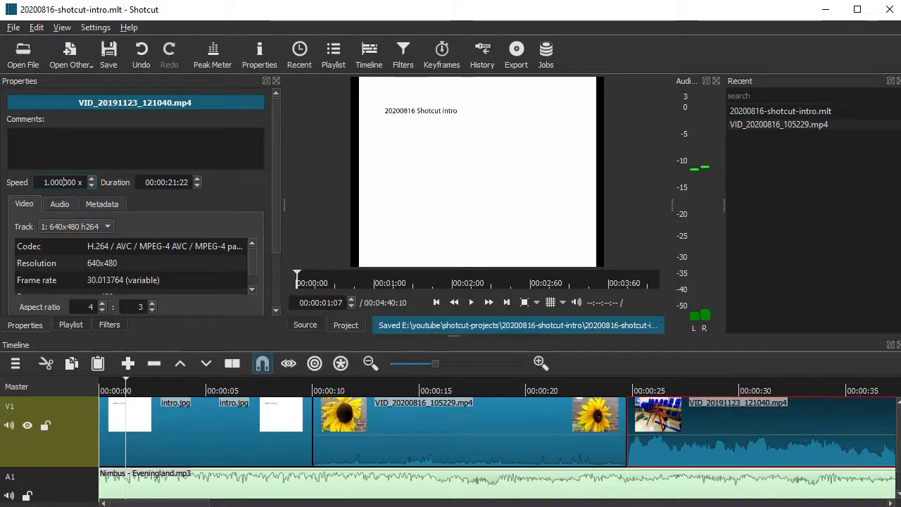
Set the playback speed of the VID_20191123_121040.mp4 clip to 0.6x and save the project
key("Down")
key("Down")
key("Down")
key("Down")
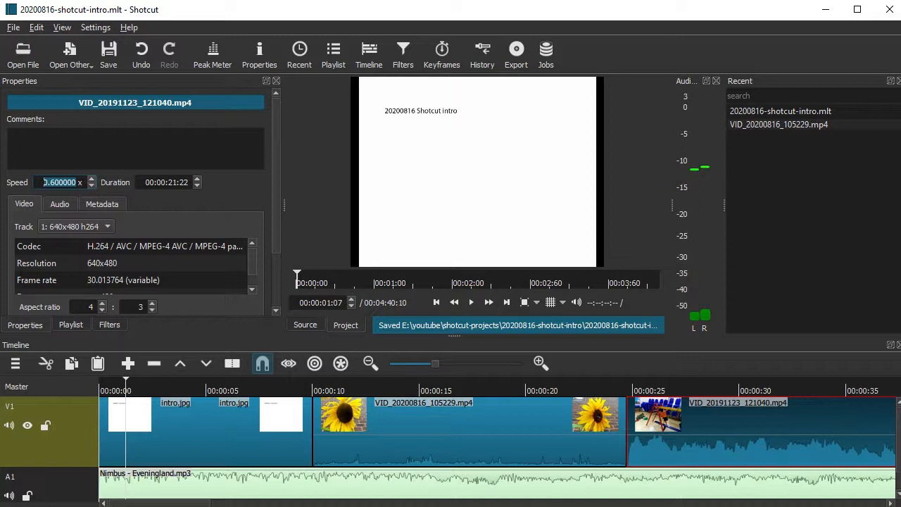
key("Return")
key("ctrl+s")
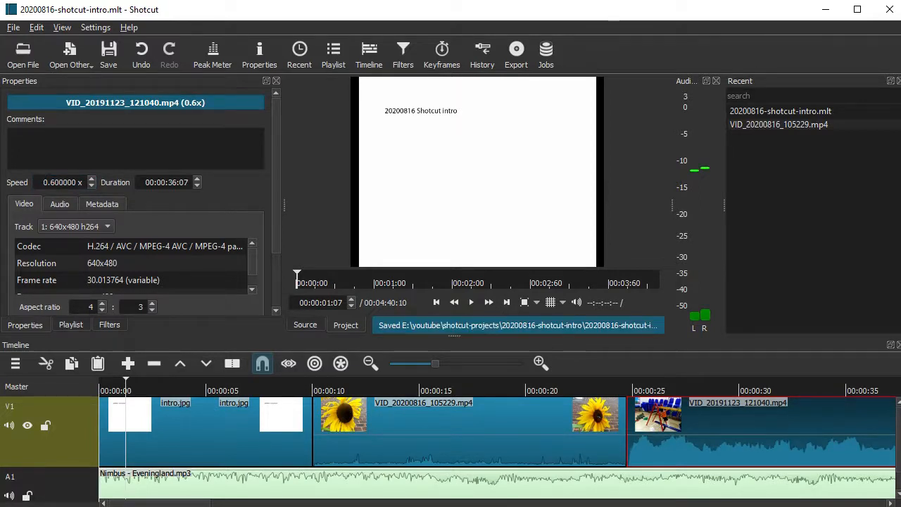
Examine the length of the V1 clips against the music across the whole timeline and return to its beginning
key("minus")
key("minus")
key("minus")
key("minus")
key("minus")
key("minus")
key("minus")
key("minus")
key("minus")
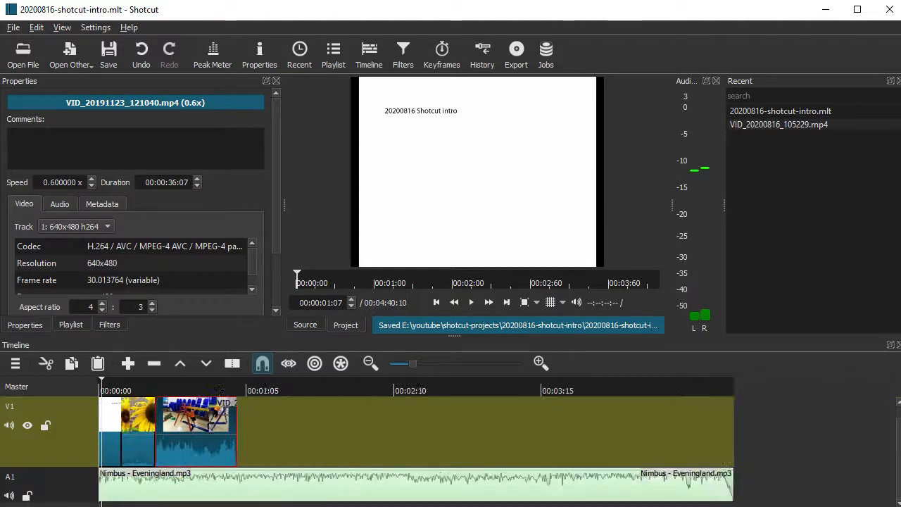
key("equal")
key("equal")
key("equal")
key("equal")
key("equal")
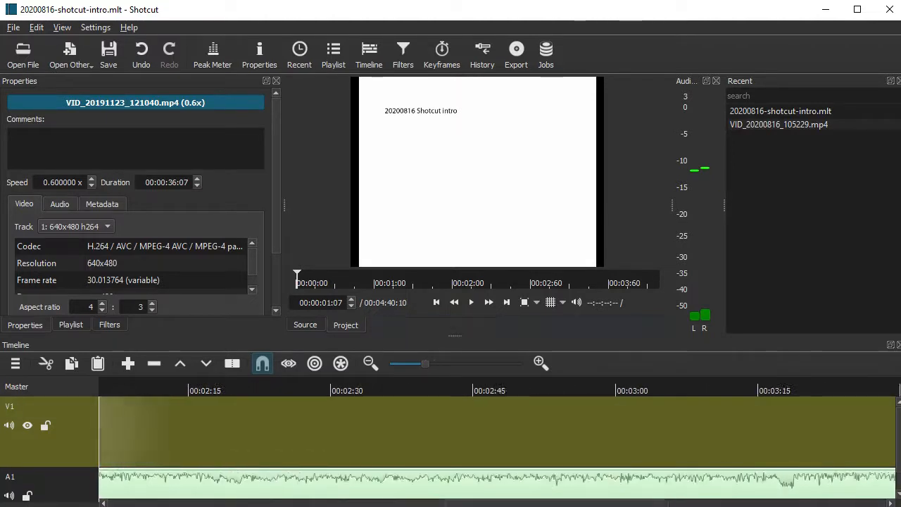
scroll(451, 429, "left", 10)
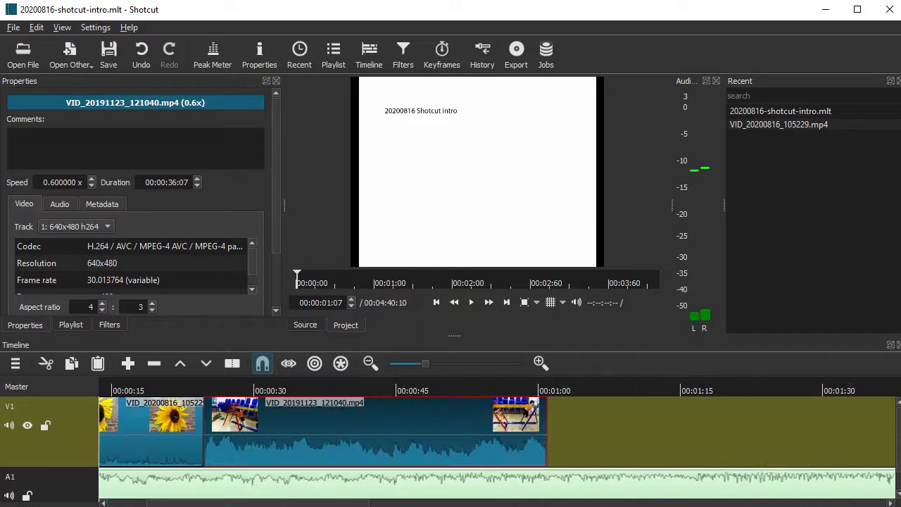
left_click(151, 431)
left_click(374, 431)
scroll(451, 429, "left", 3)
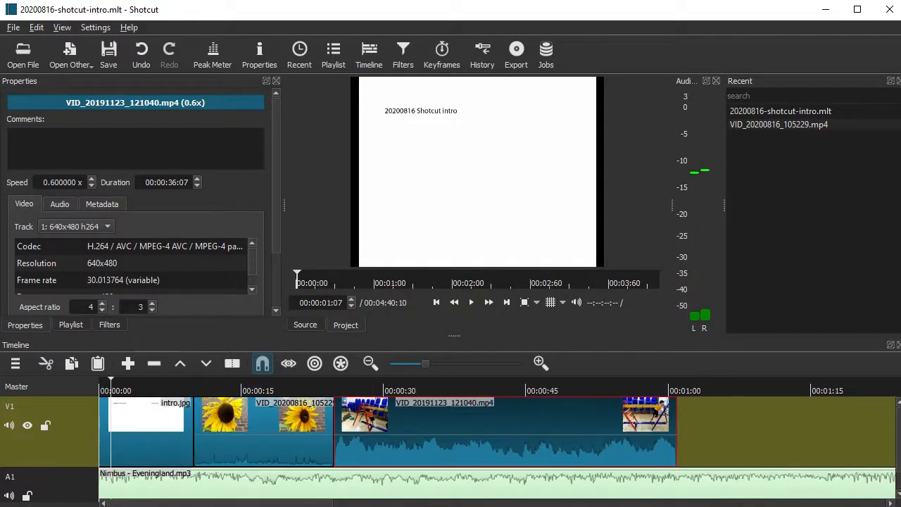
Split the VID_20200816_105229.mp4 clip at 00:00:24:17, five frames before its end
left_click(263, 431)
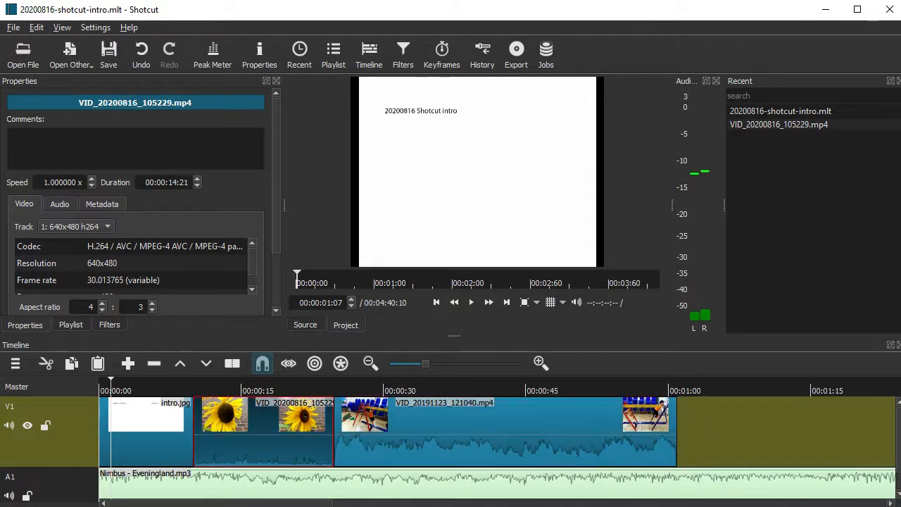
left_click_drag(110, 382, 334, 382)
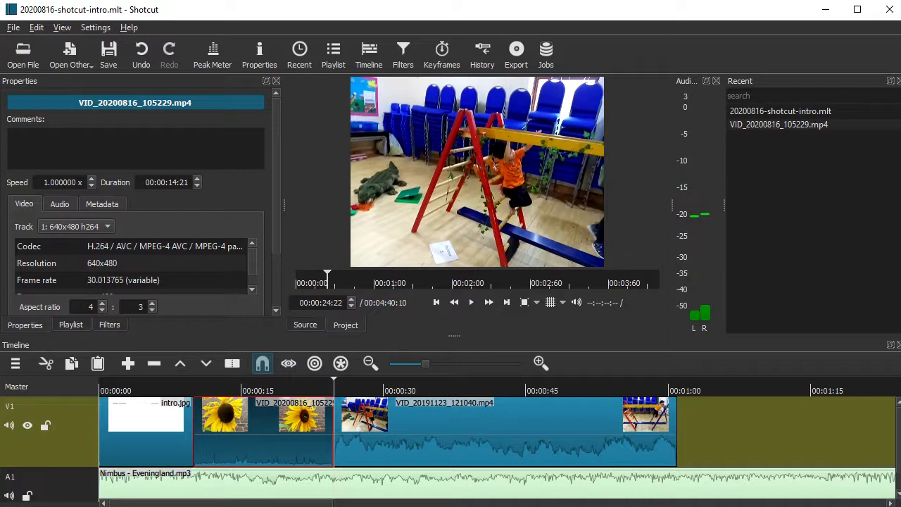
left_click(541, 363)
left_click(541, 363)
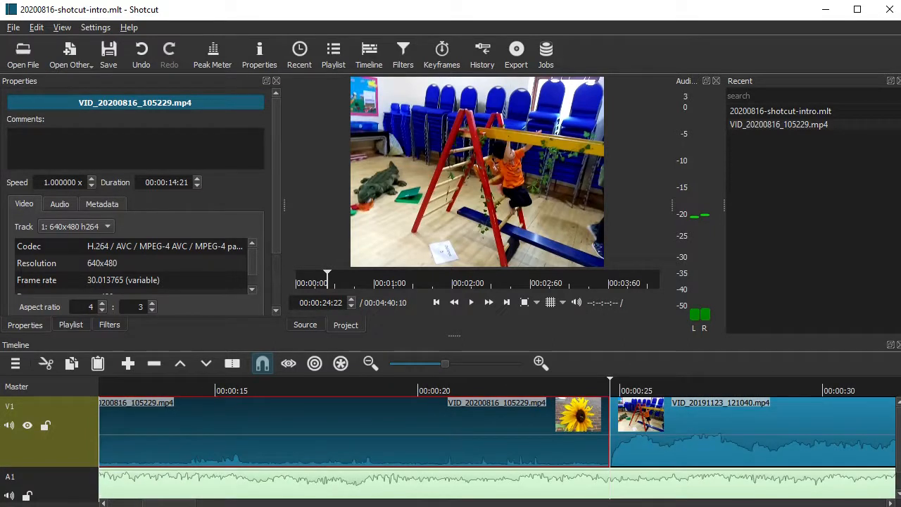
left_click(352, 306)
left_click(352, 306)
left_click(351, 306)
left_click(351, 306)
left_click(352, 306)
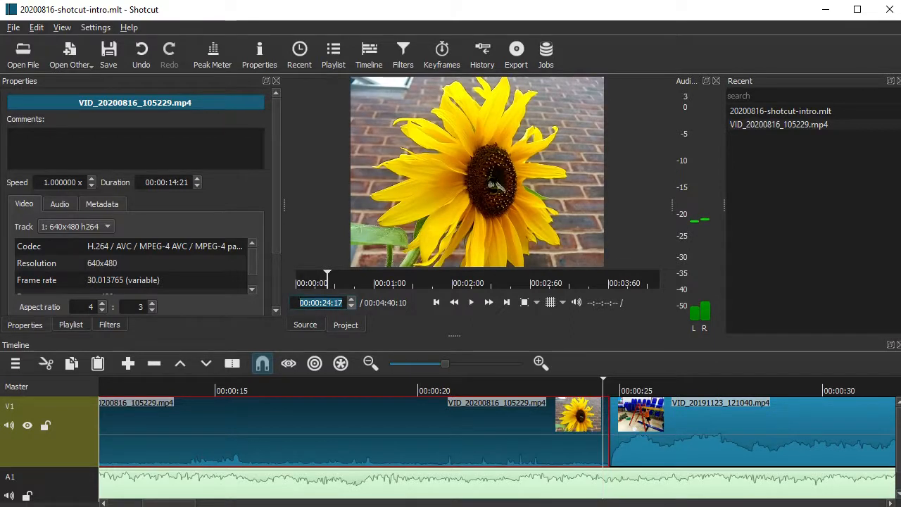
left_click(335, 302)
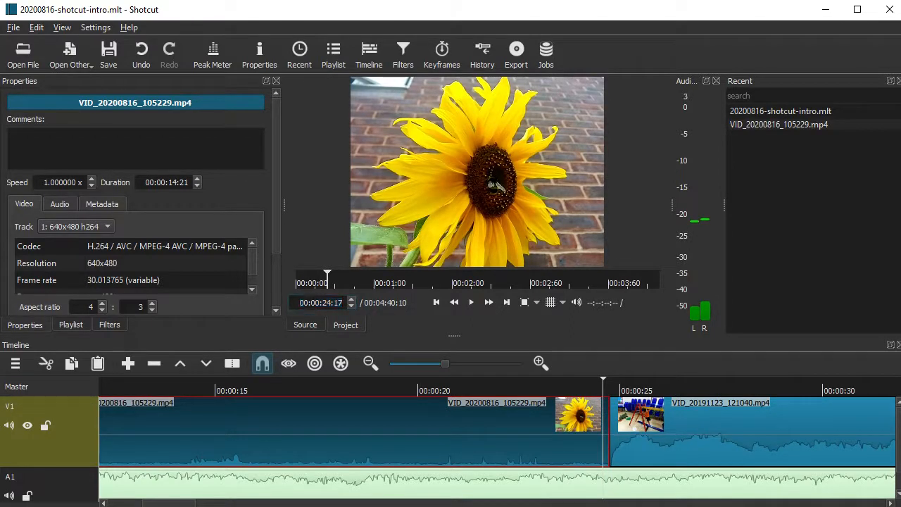
key("s")
scroll(618, 431, "up", 3)
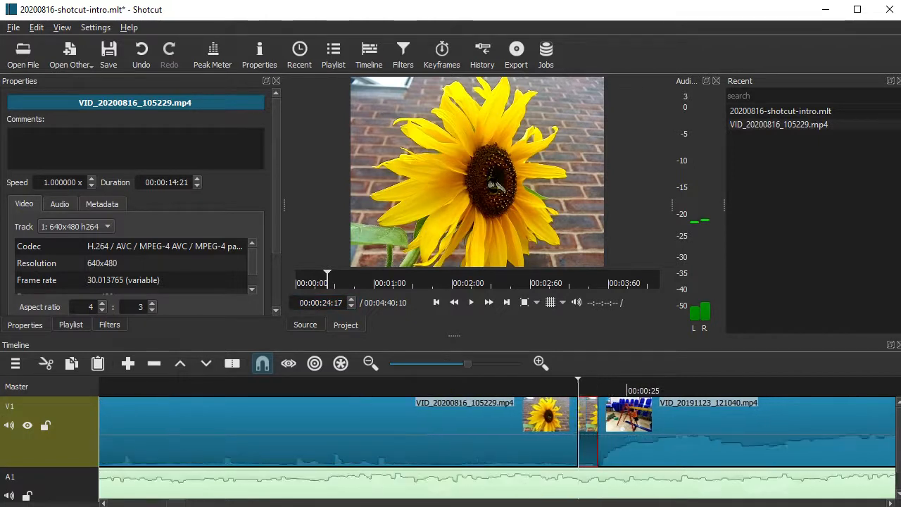
Add a Fade Out Video filter to the five-frame end piece of VID_20200816_105229.mp4 on track V1
scroll(619, 431, "up", 2)
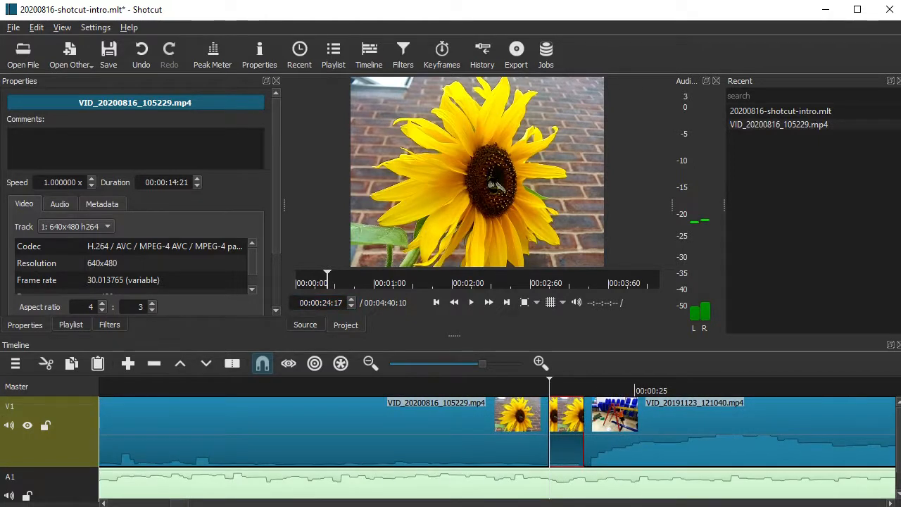
left_click(109, 325)
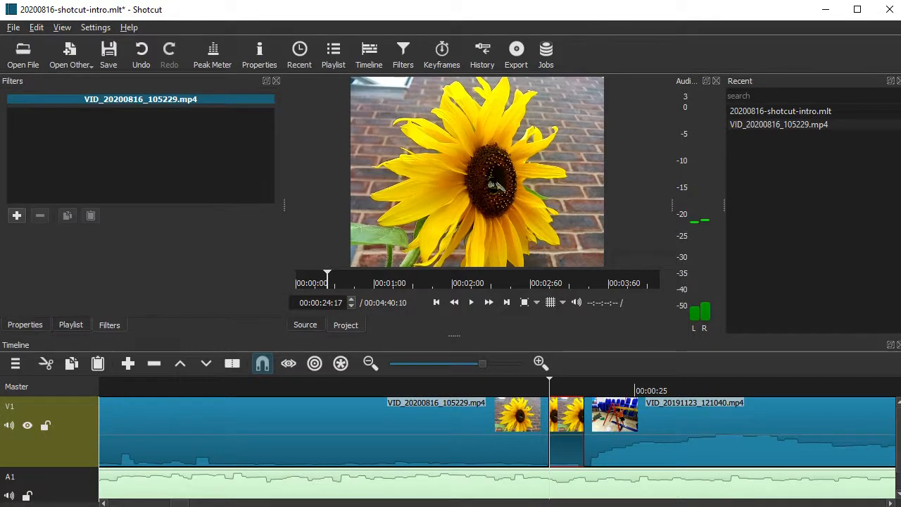
left_click(17, 215)
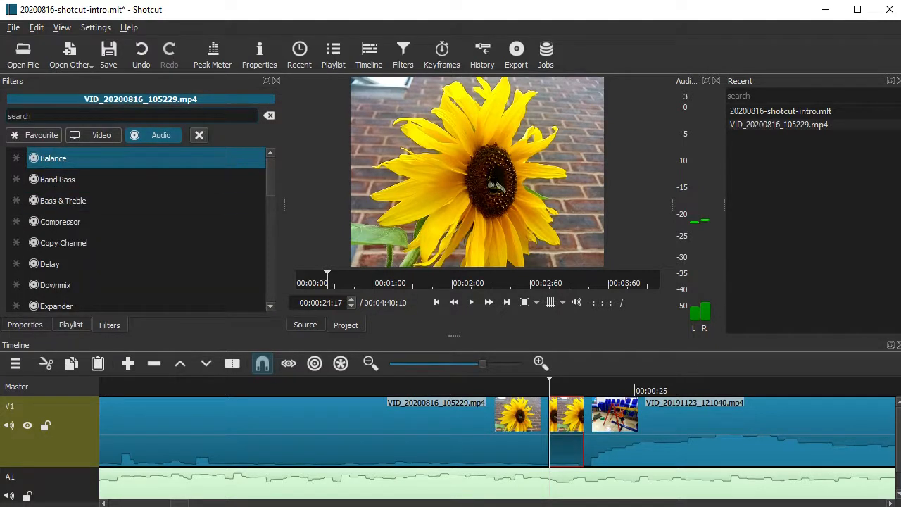
type("fa")
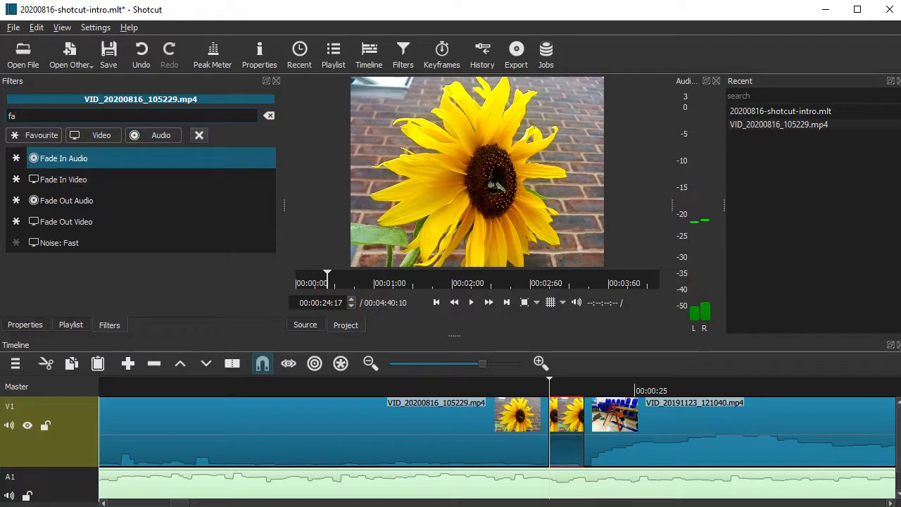
key("Down")
key("Down")
key("Down")
key("Down")
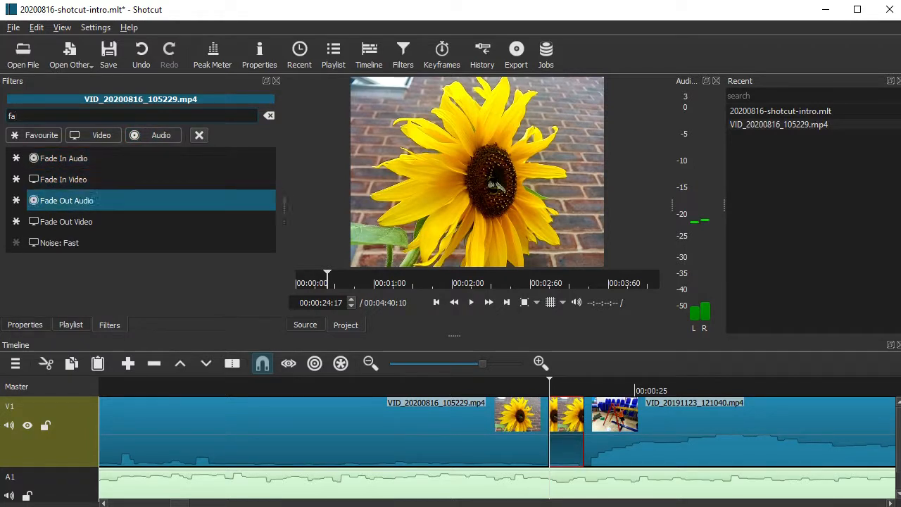
key("Up")
key("Up")
key("Down")
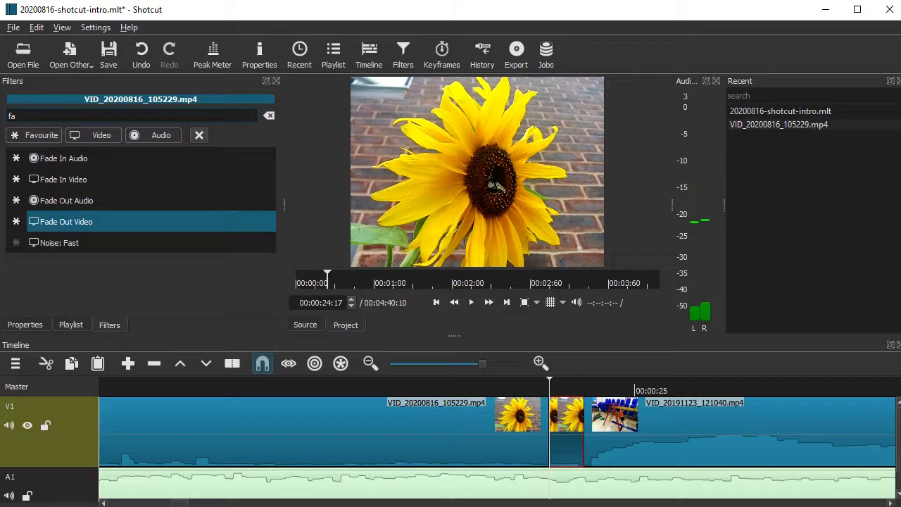
key("Return")
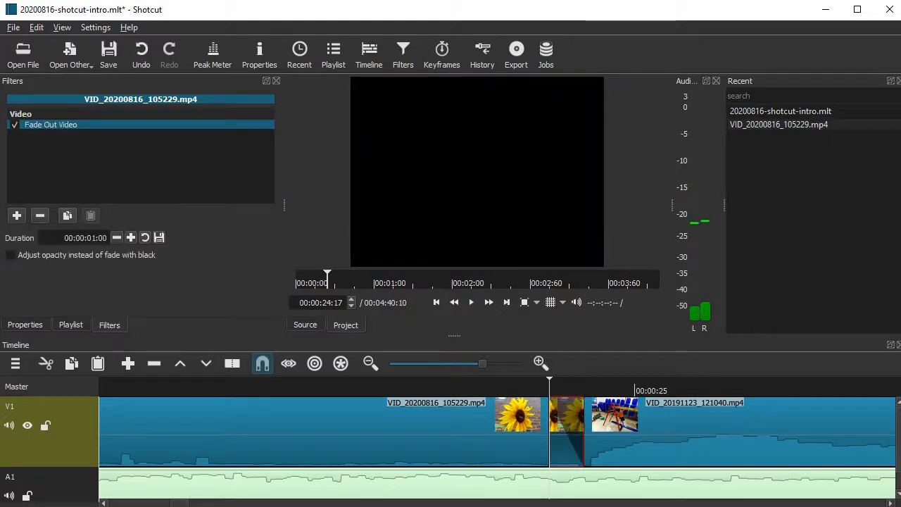
Mute track V1 and add a new video track above it
key("ctrl+m")
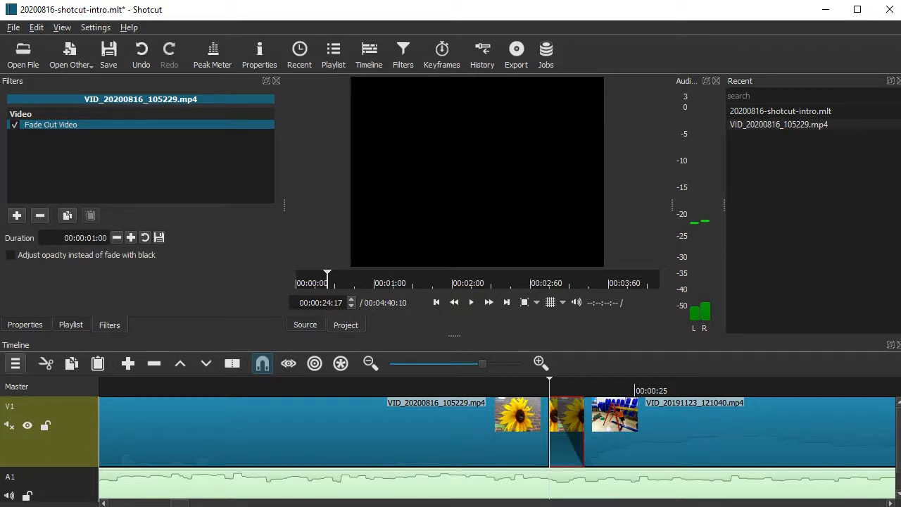
left_click(14, 363)
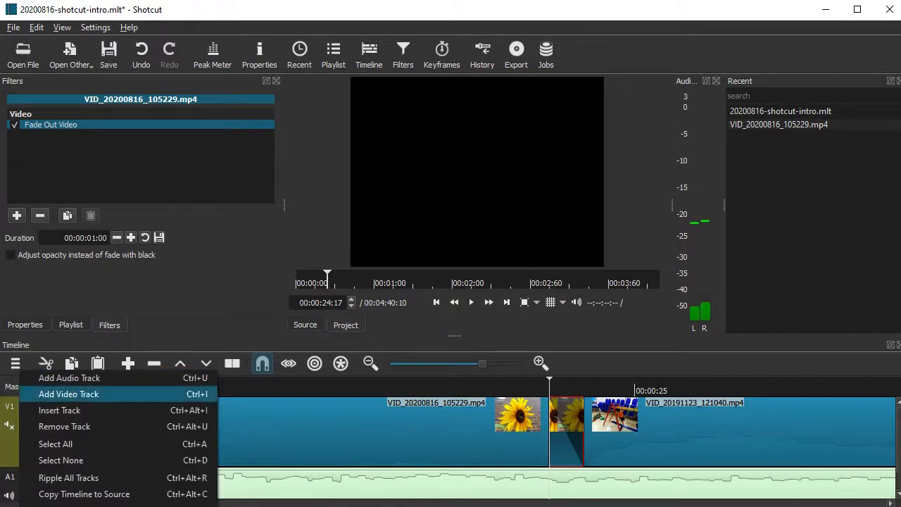
left_click(69, 394)
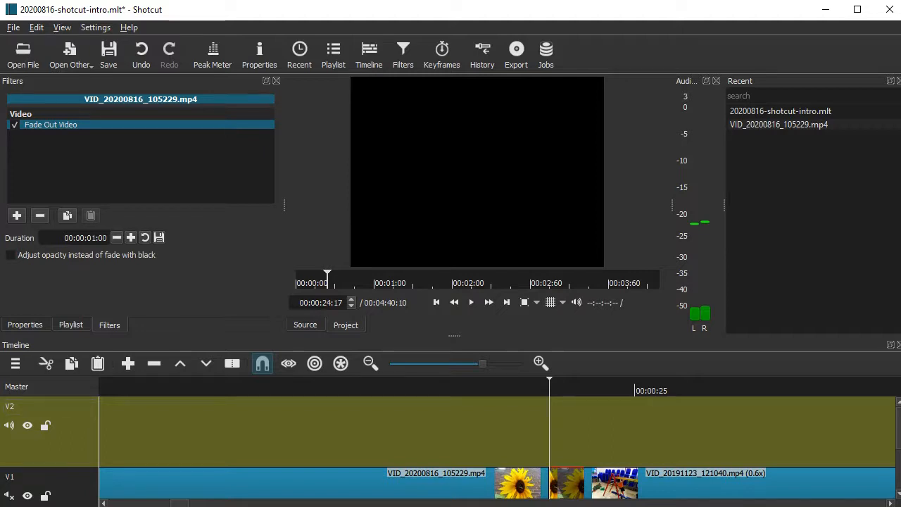
Move the VID_20191123_121040.mp4 clip up to track V2, starting about three frames after the last V1 clip ends, and save the project
left_click_drag(715, 487, 716, 438)
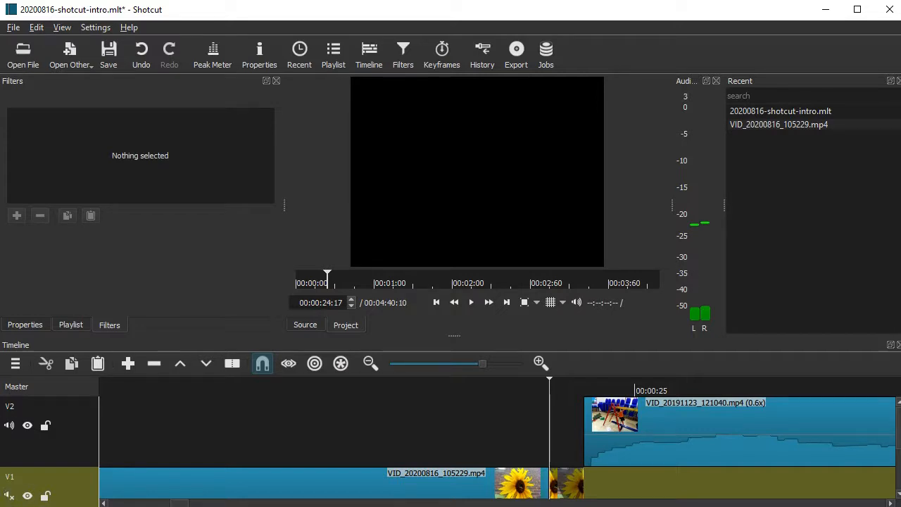
left_click_drag(657, 429, 629, 429)
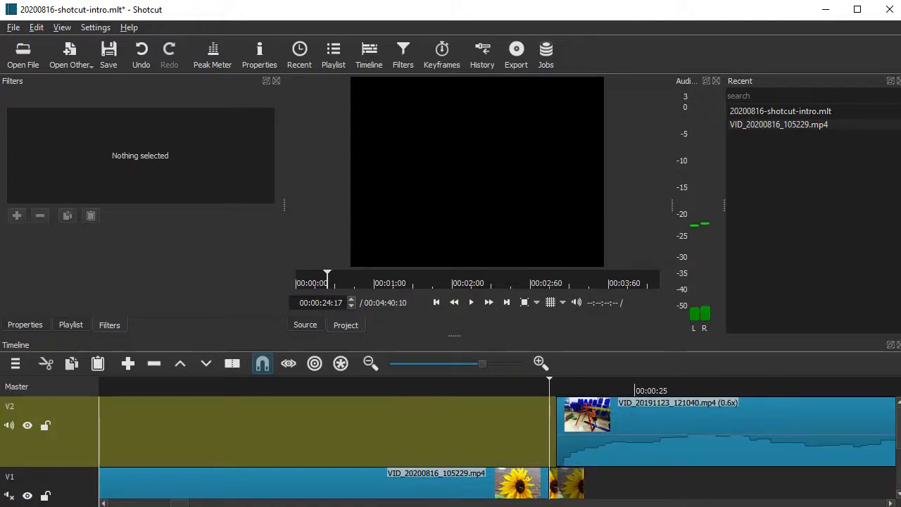
left_click(501, 387)
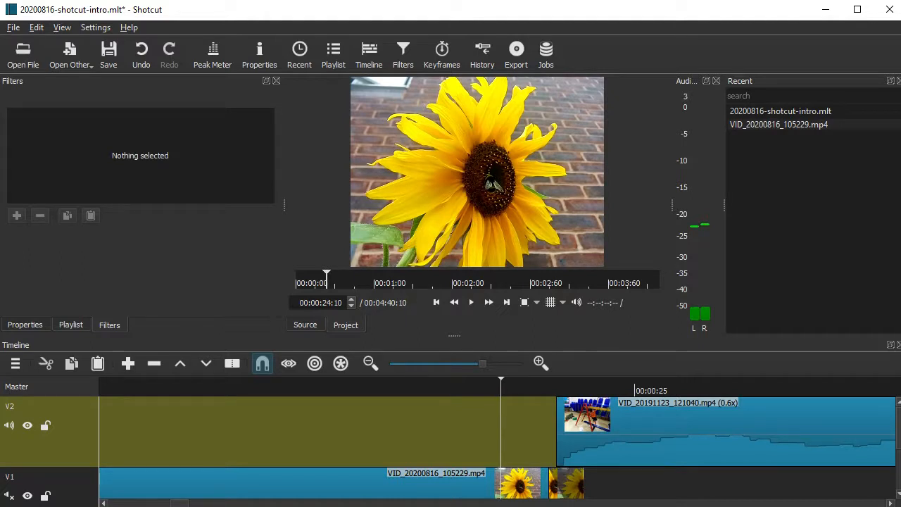
left_click_drag(606, 431, 564, 431)
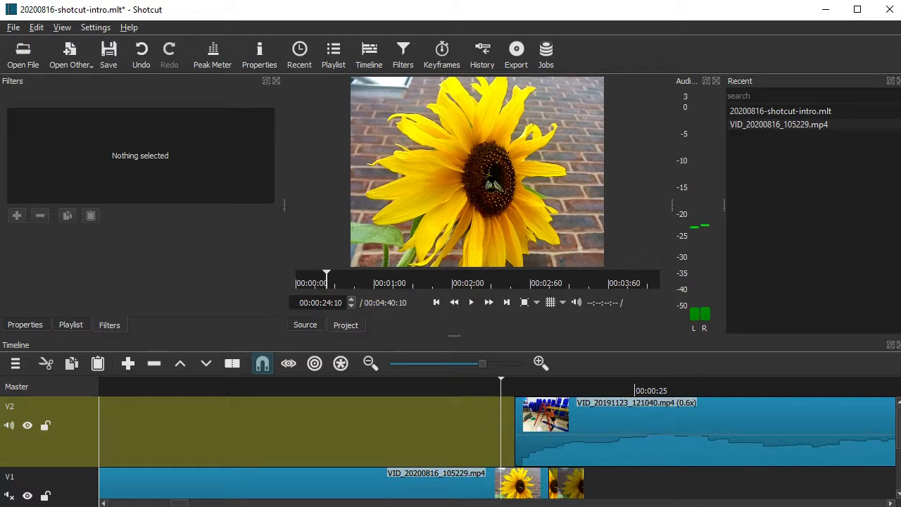
left_click_drag(564, 431, 654, 431)
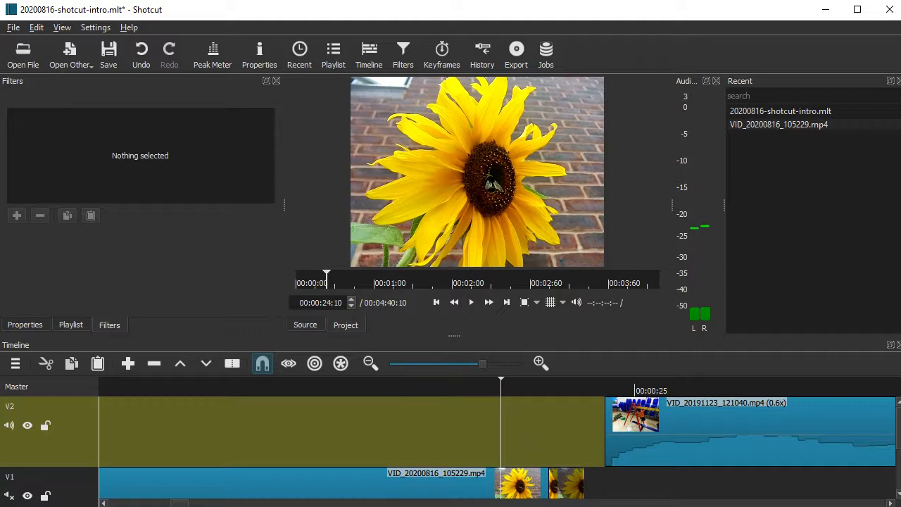
left_click(433, 431)
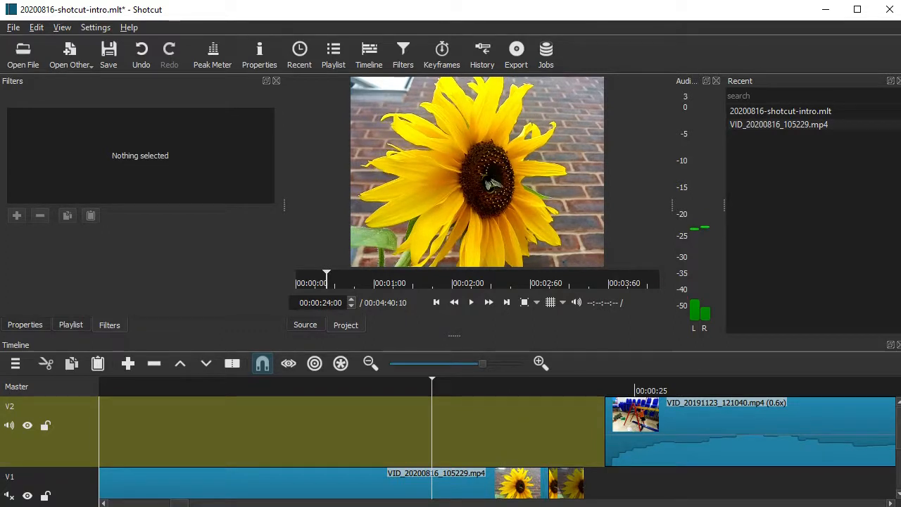
key("ctrl+s")
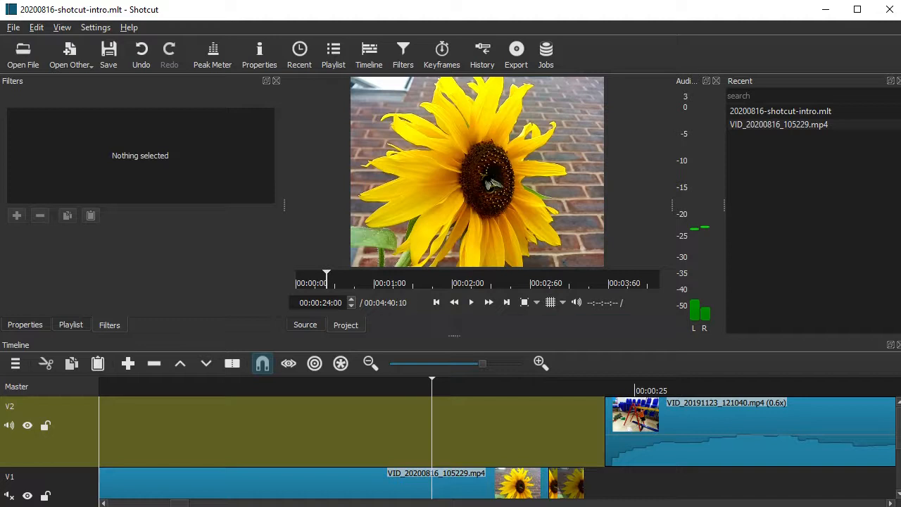
Play the changeover between the two clips from 00:00:24:00 and mute track V2
scroll(497, 438, "down", 2)
scroll(497, 438, "up", 3)
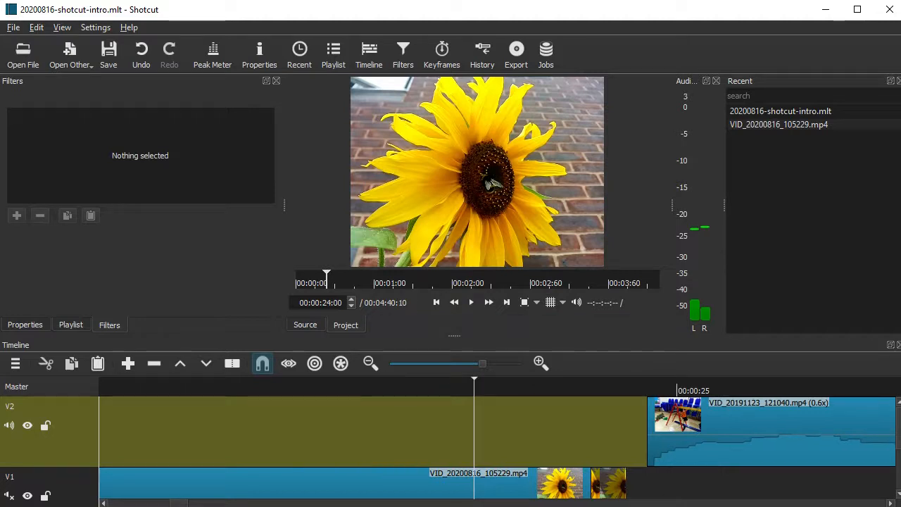
key("space")
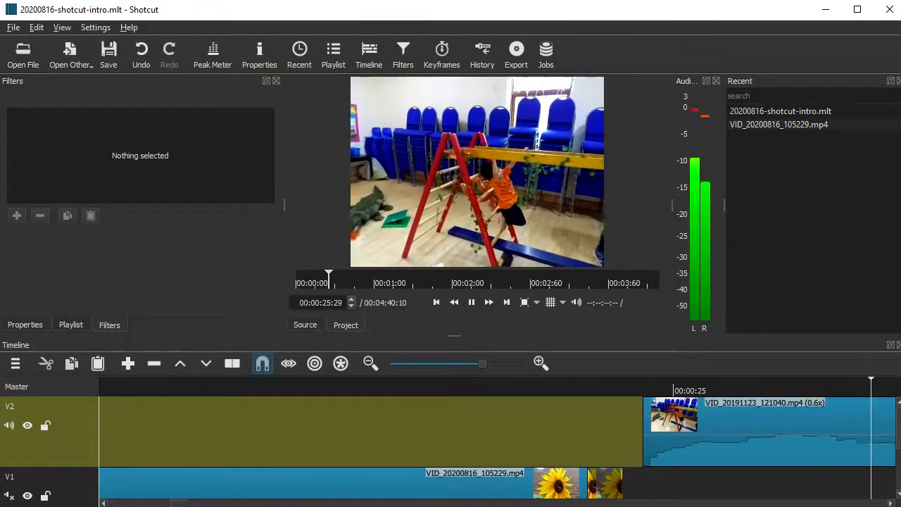
key("space")
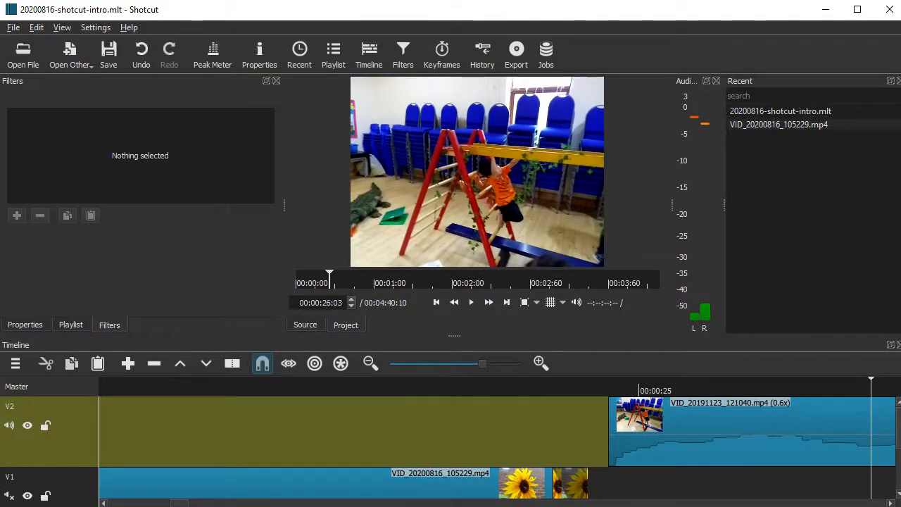
left_click(669, 437)
left_click(9, 426)
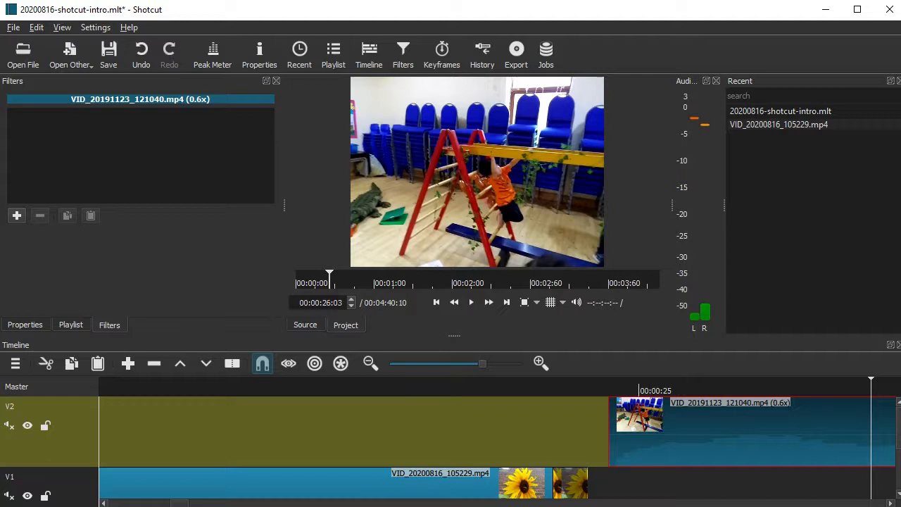
Try overlapping the start of the V2 clip with the end of the V1 clips by about twelve frames and play the changeover
left_click_drag(669, 436, 565, 437)
left_click(402, 387)
key("space")
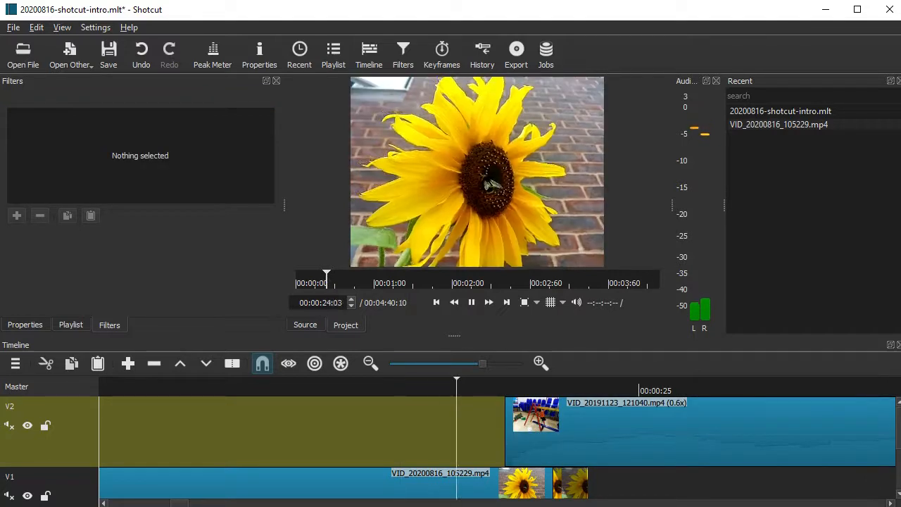
left_click(402, 387)
left_click(250, 388)
key("space")
key("space")
Align the start of the V2 clip with the end of the last V1 clip at 00:00:24:22 and save the project
left_click_drag(576, 435, 660, 435)
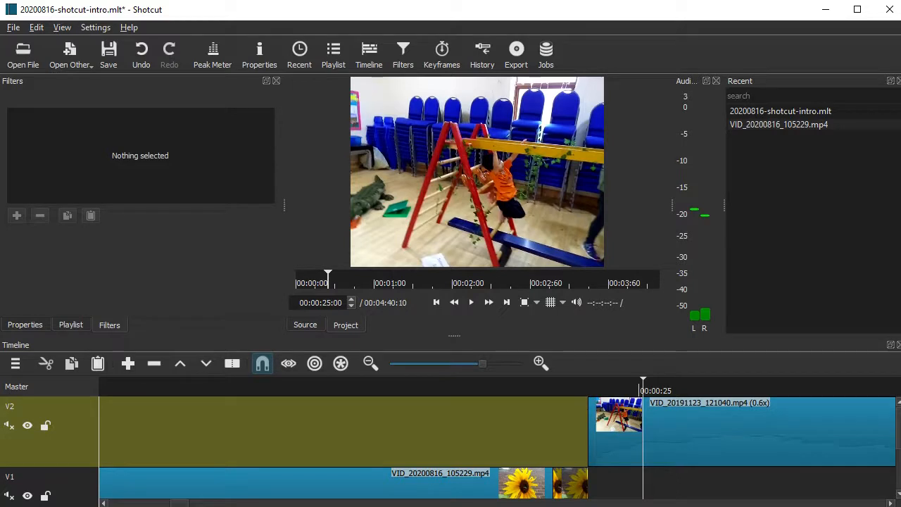
key("Left")
key("Left")
key("Left")
key("Left")
key("Left")
key("Left")
key("Left")
key("Left")
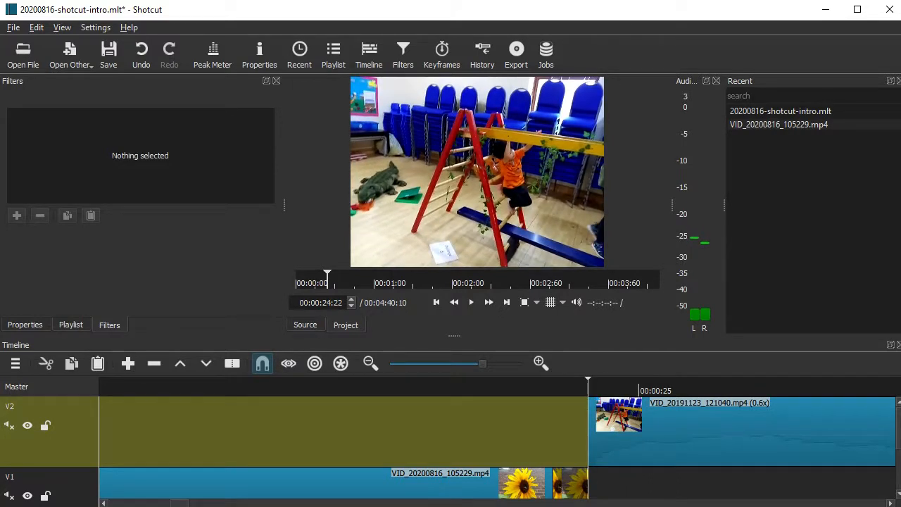
key("ctrl+s")
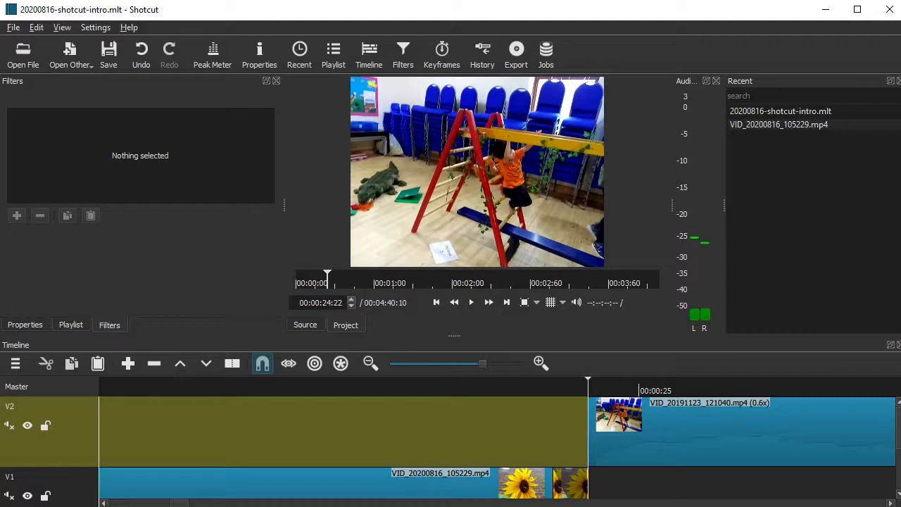
Split the VID_20191123_121040.mp4 clip on V2 at 00:00:24:27, five frames after its start, and save the project
left_click(704, 433)
left_click(26, 324)
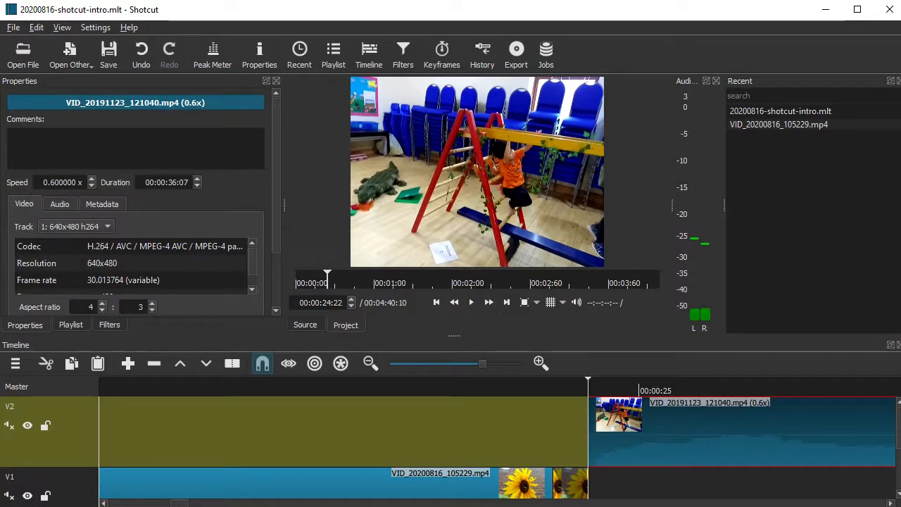
left_click(352, 299)
left_click(351, 299)
left_click(351, 299)
left_click(352, 299)
left_click(352, 300)
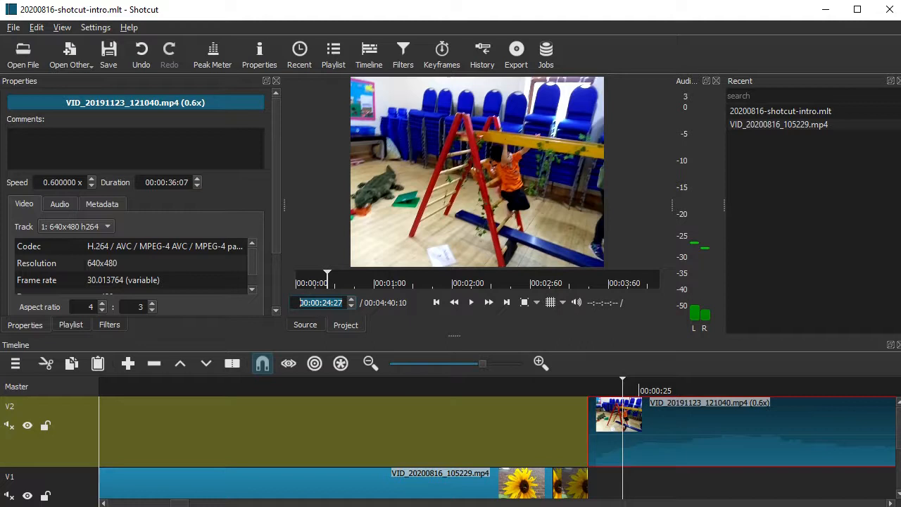
key("s")
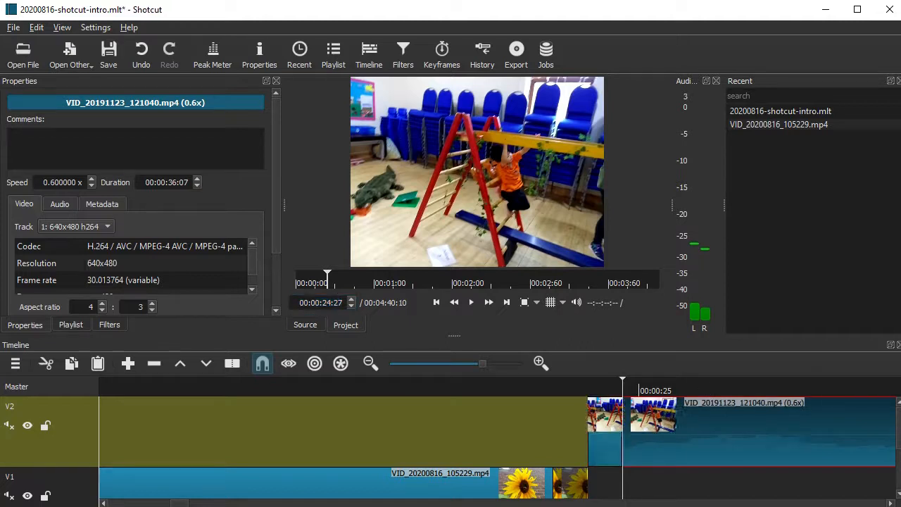
key("ctrl+s")
Add a Fade In Video filter with a duration of 00:00:00:05 to the five-frame first piece of the V2 clip
left_click(606, 449)
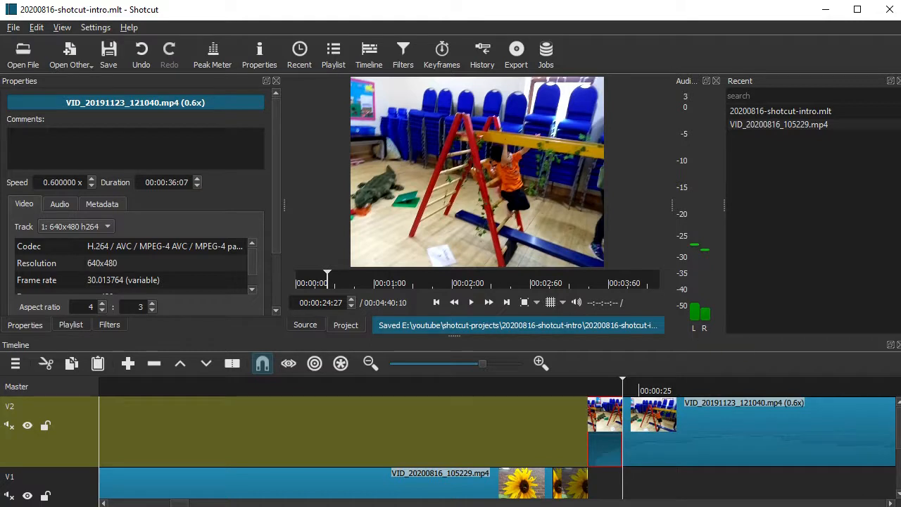
left_click(109, 325)
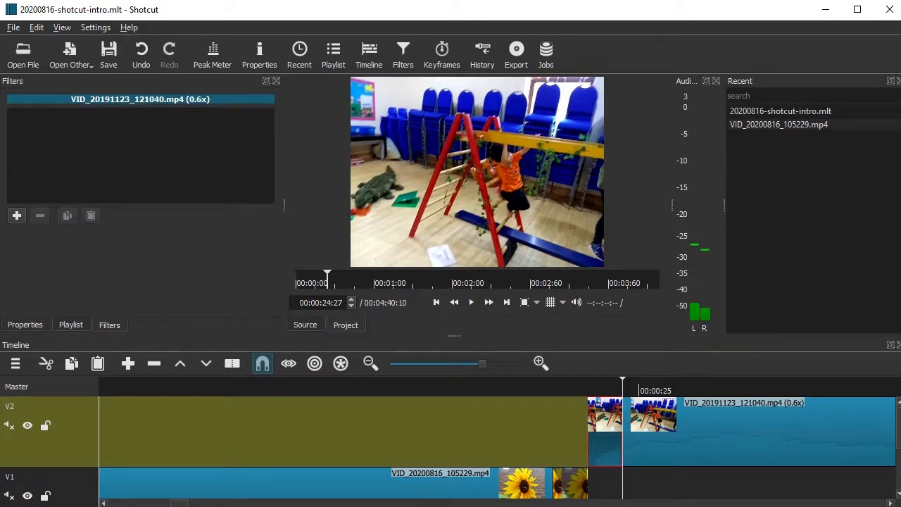
left_click(17, 215)
left_click(95, 134)
type("fad")
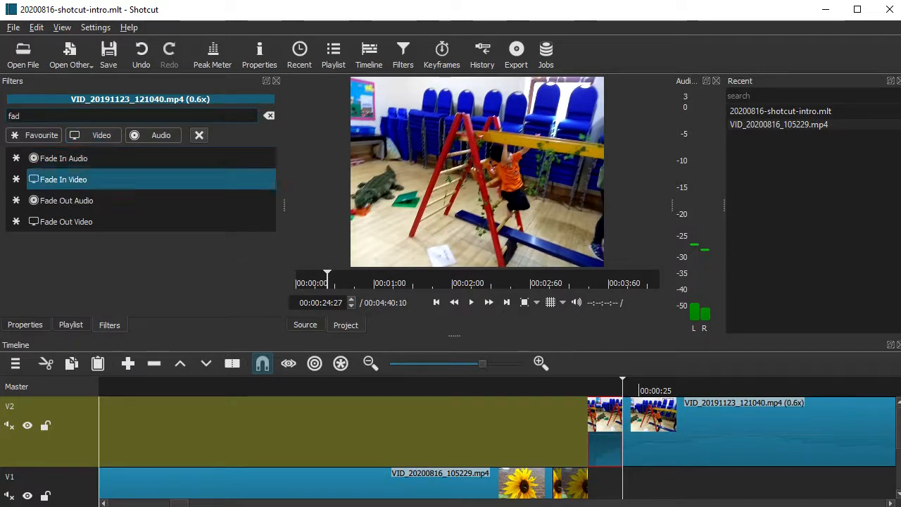
key("Return")
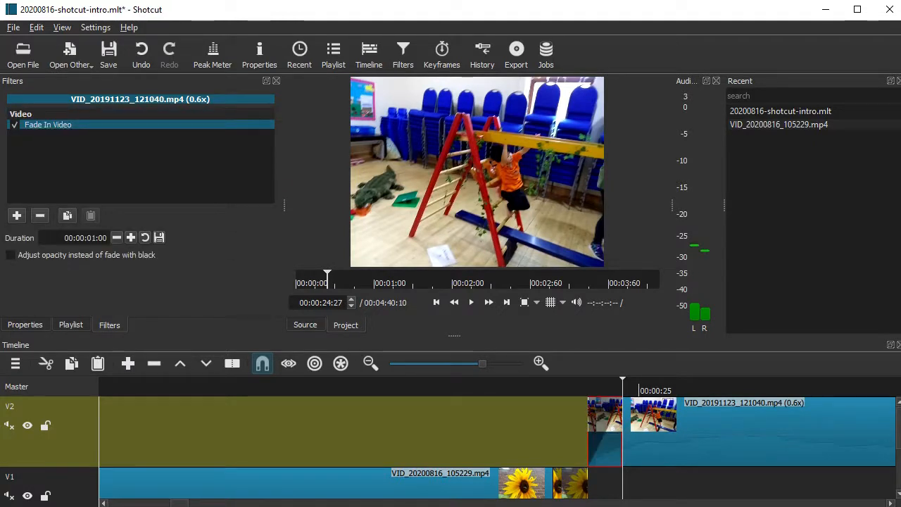
left_click(85, 238)
type("5")
key("Return")
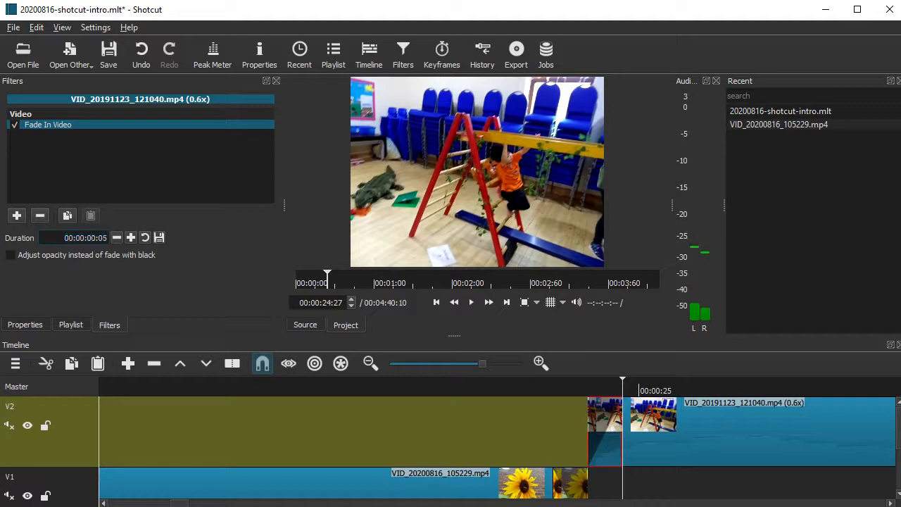
Play the fade-out and fade-in changeover from a point before the end of the V1 clip
left_click(754, 436)
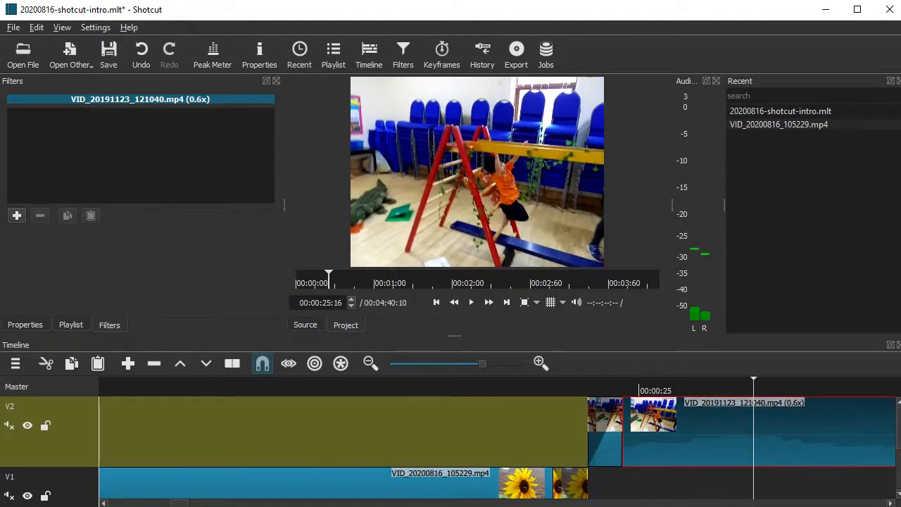
left_click(215, 386)
key("space")
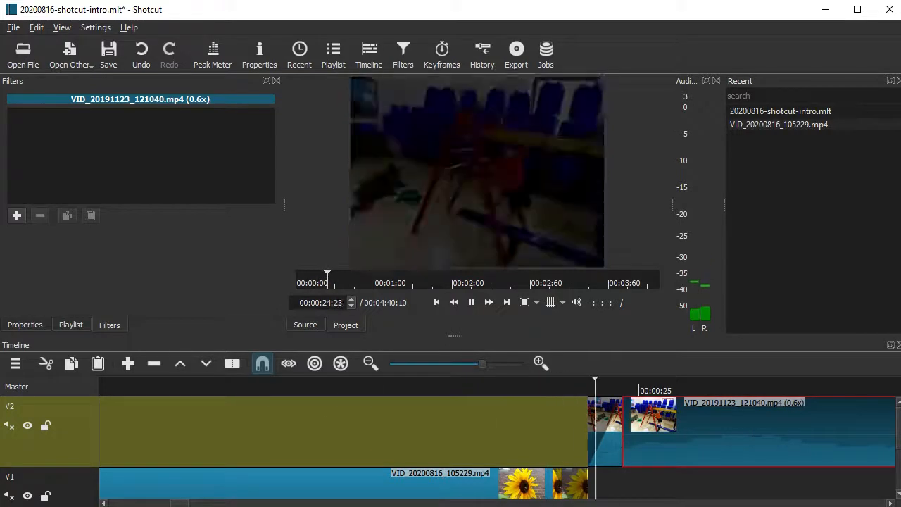
Play the middle and the final seconds of the VID_20191123_121040.mp4 clip on V2
left_click(222, 387)
key("space")
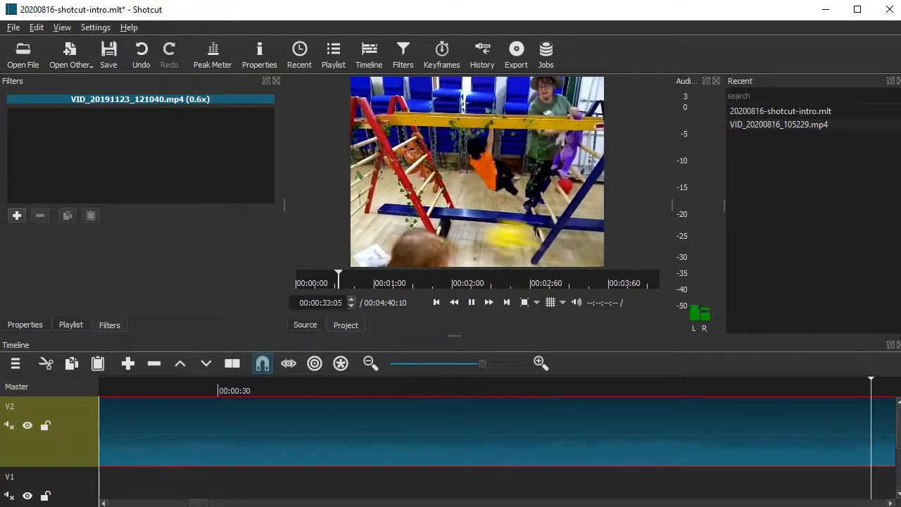
key("space")
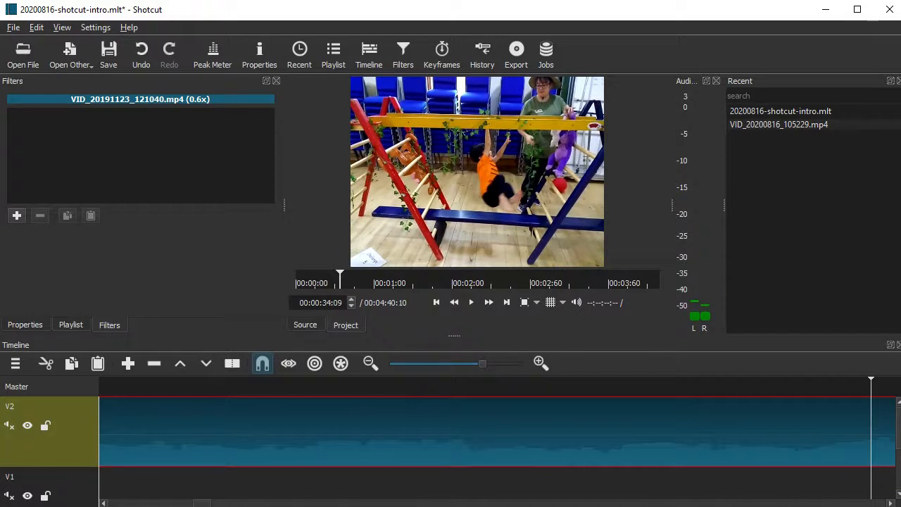
left_click_drag(202, 504, 283, 503)
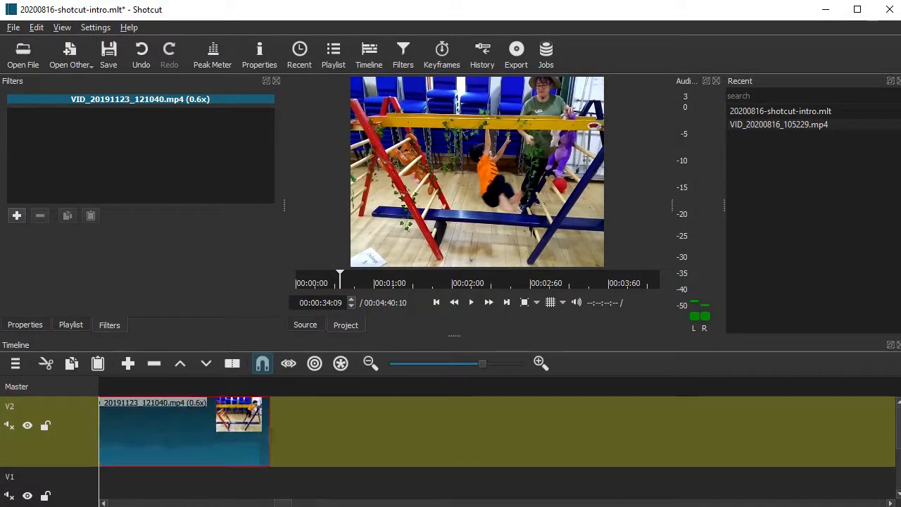
left_click(153, 385)
key("space")
key("space")
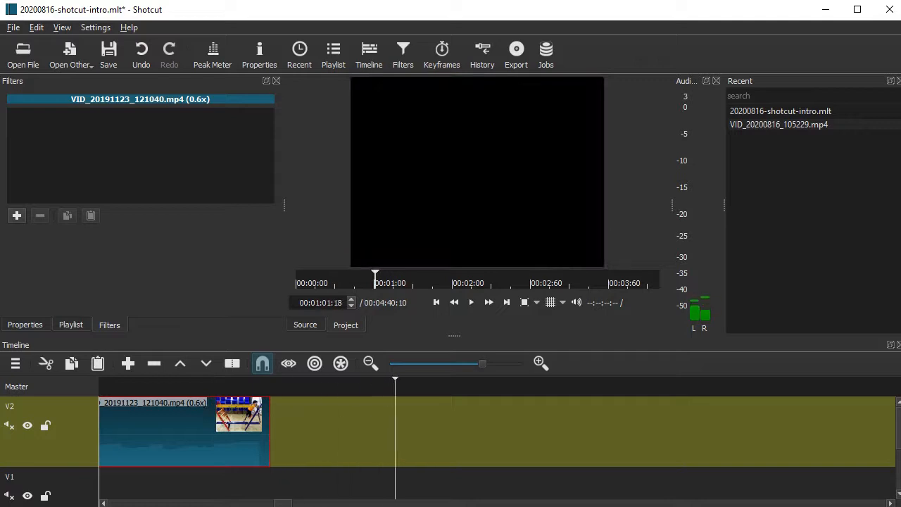
Split the VID_20191123_121040.mp4 clip on V2 at 00:00:59:02 and delete the piece after the split
left_click(160, 385)
key("Left")
key("Left")
key("Left")
key("Left")
key("Left")
key("Left")
key("Left")
key("Left")
key("Left")
key("Left")
key("Left")
key("Left")
key("Left")
key("Left")
key("Left")
key("Left")
key("Left")
key("Left")
key("Left")
key("Left")
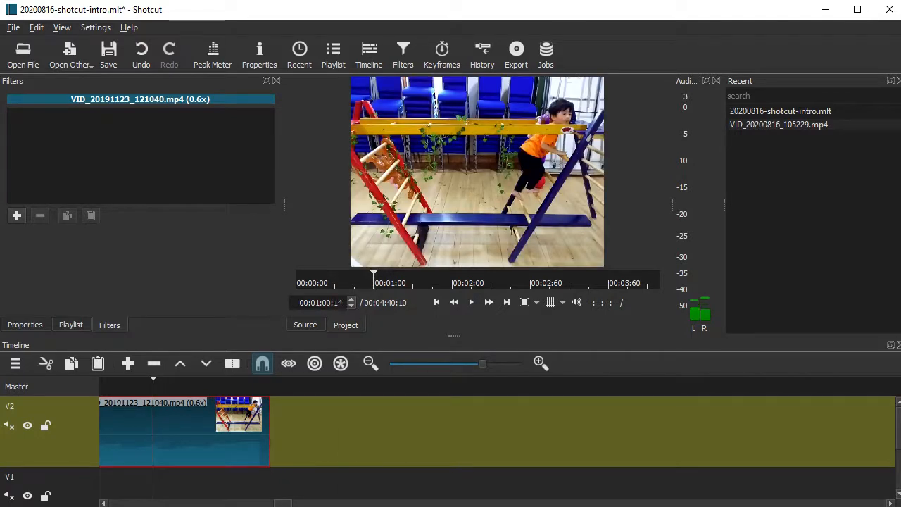
key("Left")
key("Left")
key("Left")
key("Left")
key("Left")
key("Left")
key("Left")
key("Left")
key("Left")
key("Left")
key("Left")
key("Left")
key("Left")
key("Left")
key("Left")
key("Left")
key("Left")
key("Left")
key("Left")
key("Left")
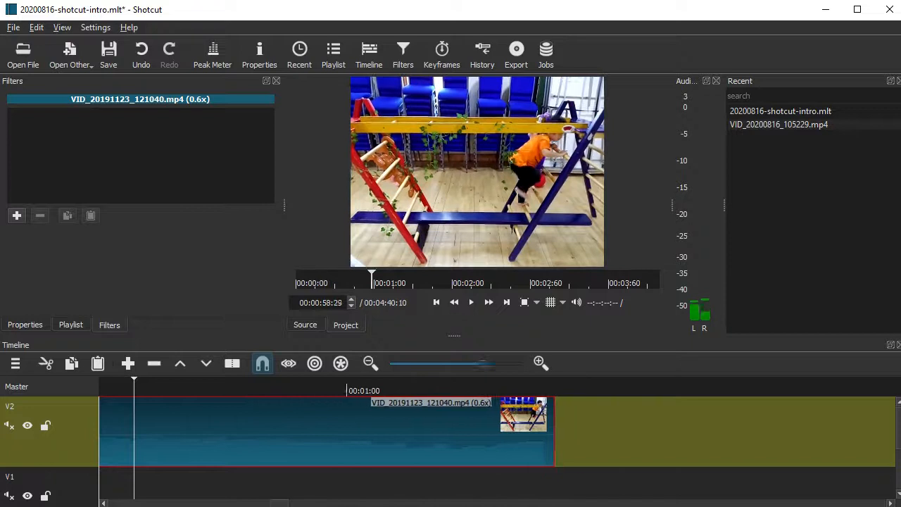
key("Right")
key("Right")
key("Right")
key("Right")
key("Right")
key("Right")
key("Right")
key("Right")
key("Right")
key("Right")
key("Right")
key("Right")
key("Right")
key("Right")
key("Right")
key("Right")
key("Right")
key("Right")
key("Right")
key("Right")
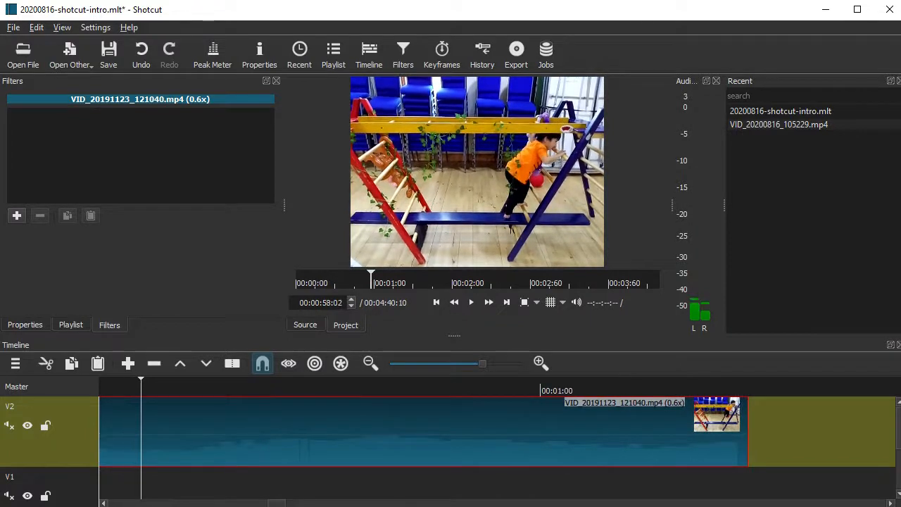
key("Right")
key("Right")
key("Right")
key("Right")
key("Right")
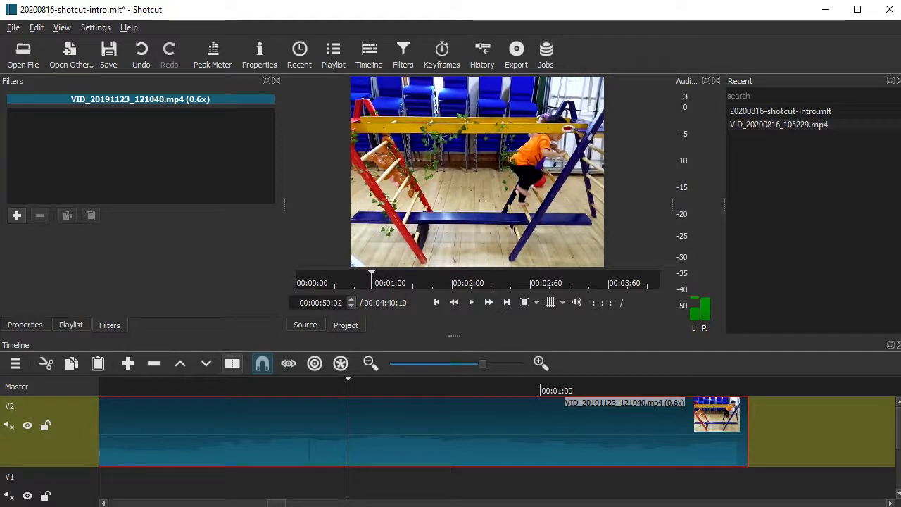
key("s")
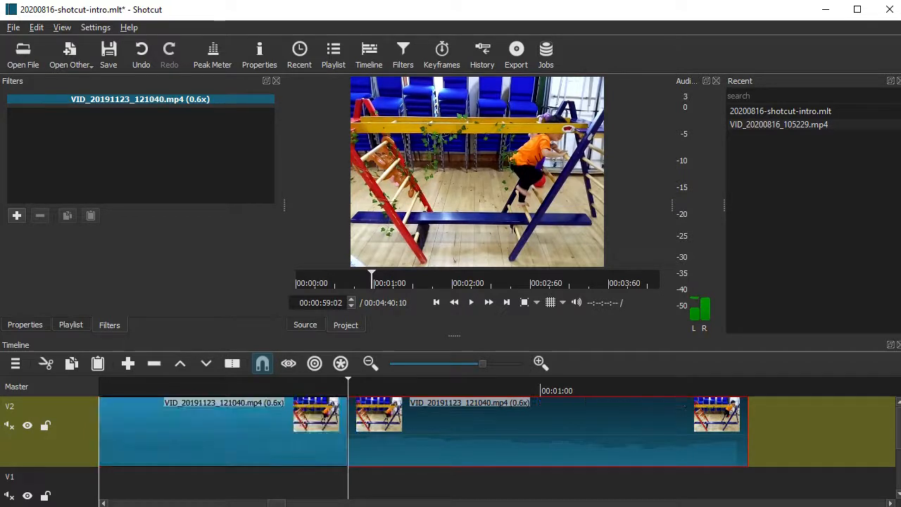
key("Delete")
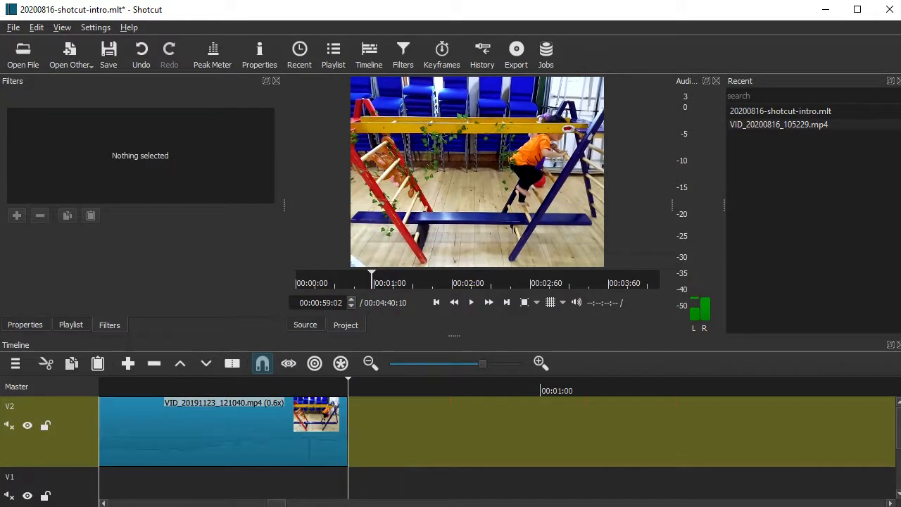
Enlarge the timeline area upward and bring the A1 music track into view
scroll(551, 431, "down", 4)
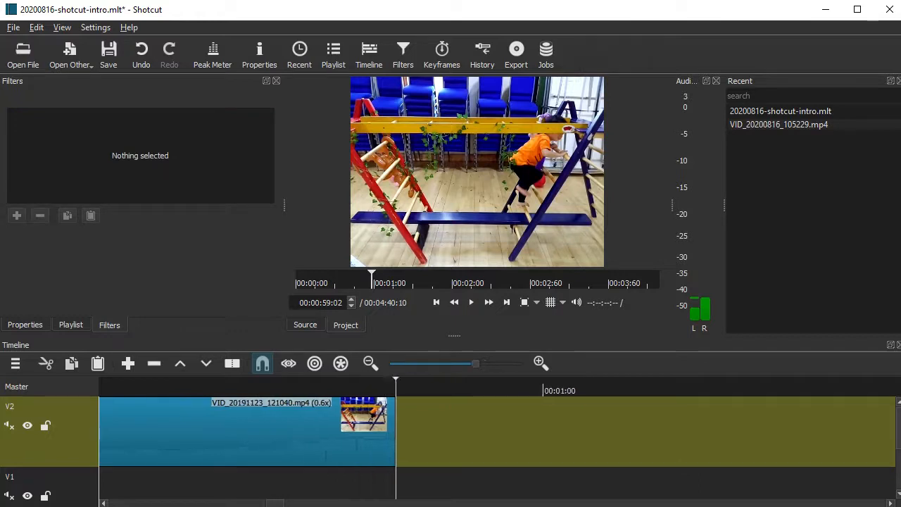
scroll(551, 431, "right", 1)
scroll(551, 431, "right", 1)
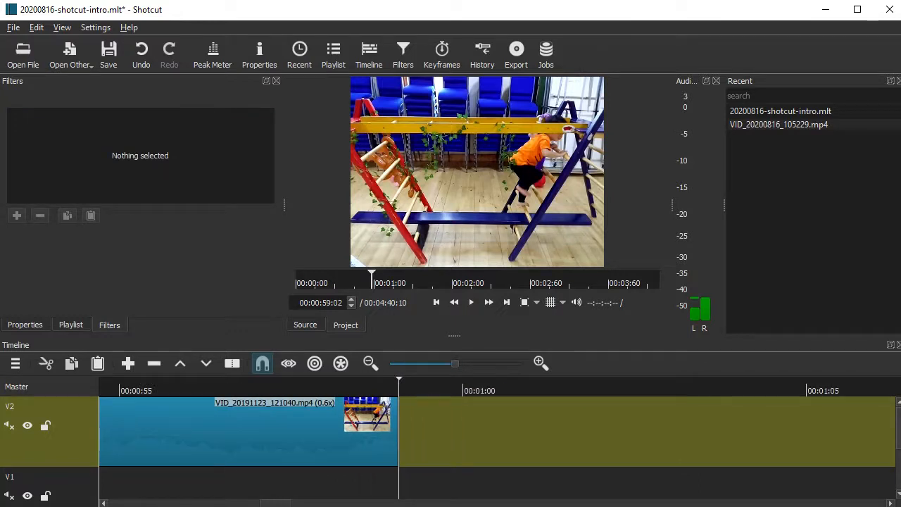
left_click_drag(454, 336, 454, 305)
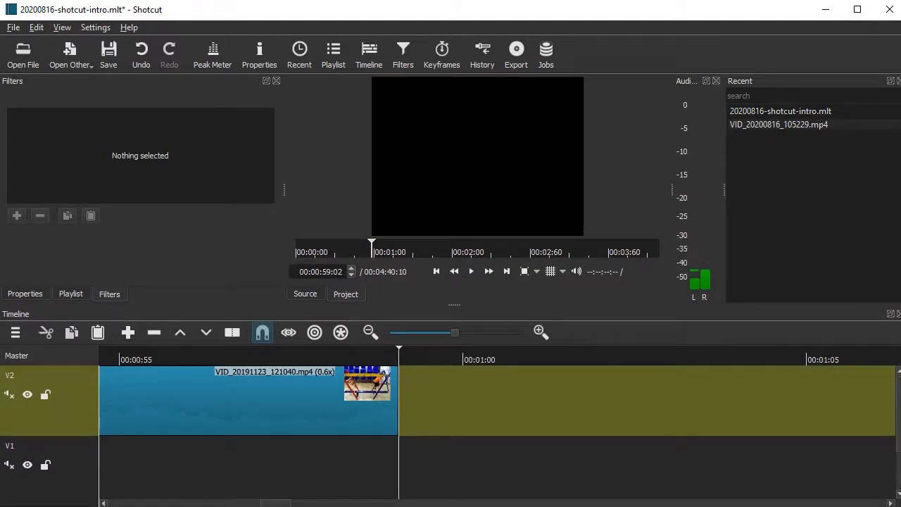
scroll(450, 423, "down", 3)
scroll(451, 422, "up", 3)
scroll(450, 423, "down", 3)
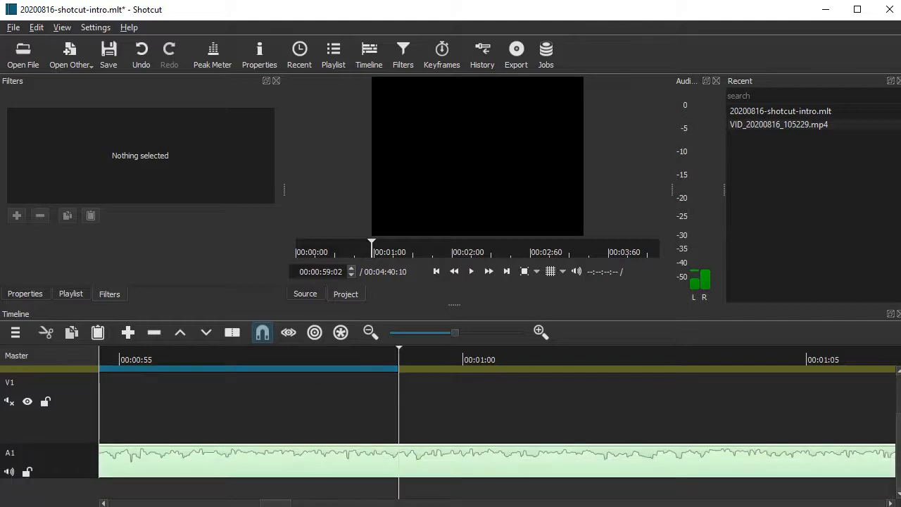
scroll(497, 423, "down", 6)
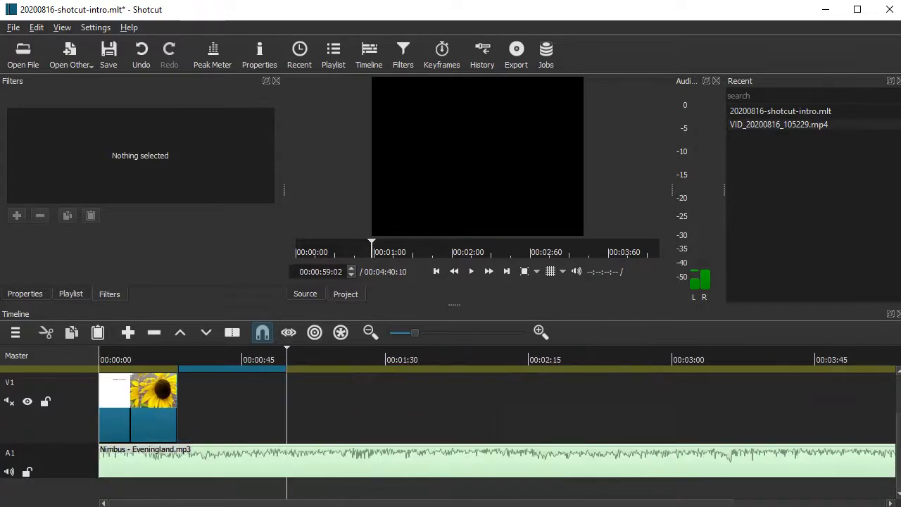
Trim the end of the Nimbus - Eveningland.mp3 music on A1 back to about 00:02:02:13
left_click(352, 462)
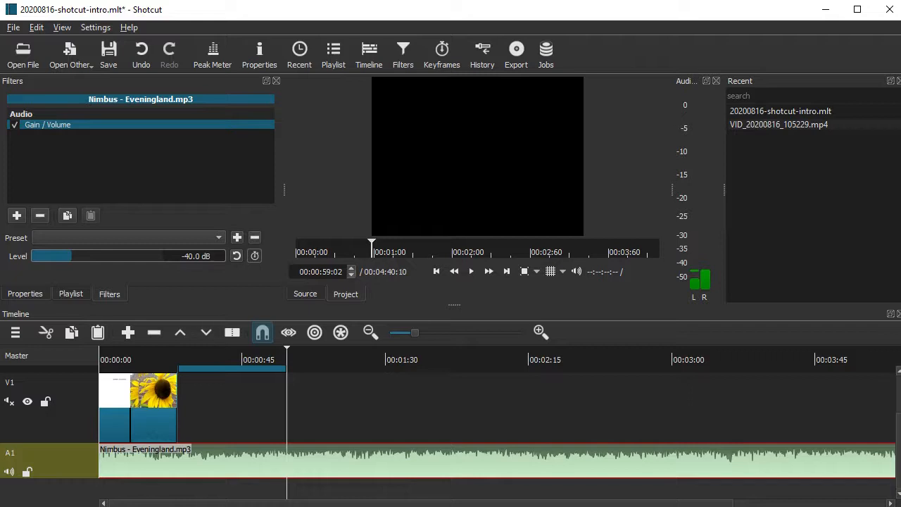
scroll(352, 437, "down", 2)
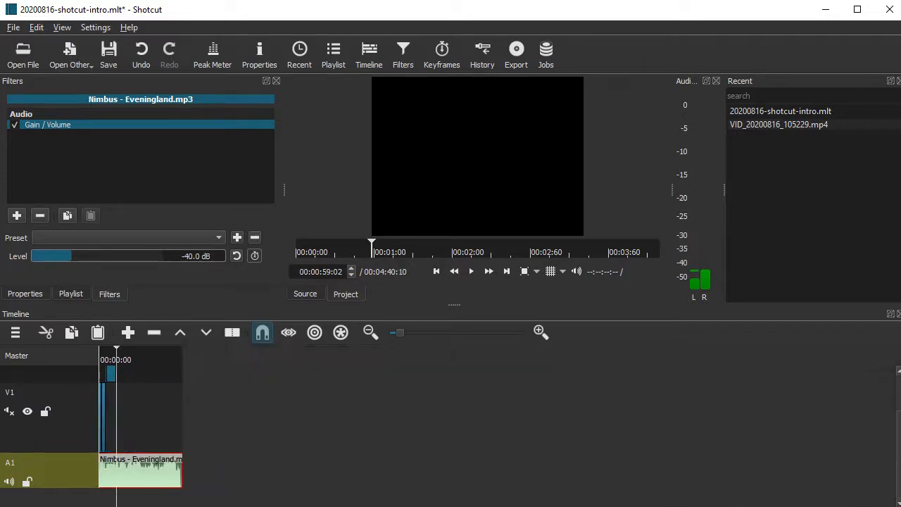
scroll(353, 436, "up", 2)
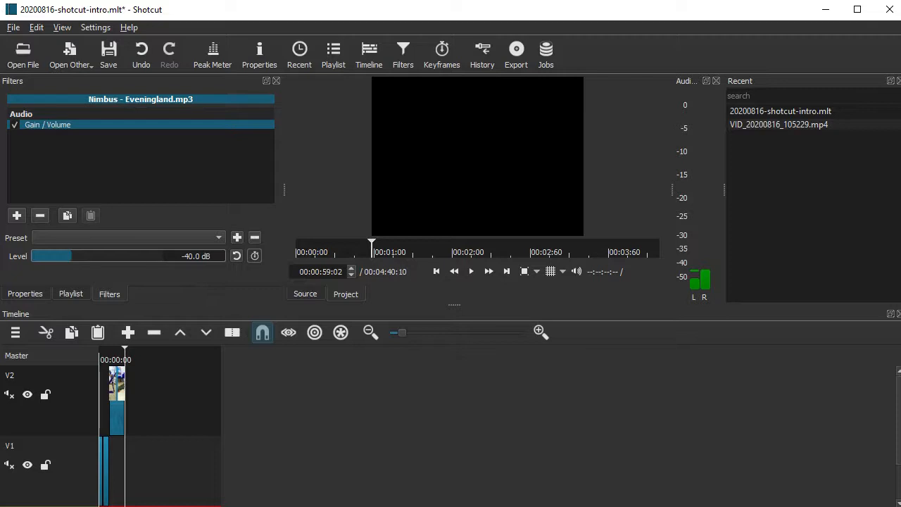
left_click(152, 355)
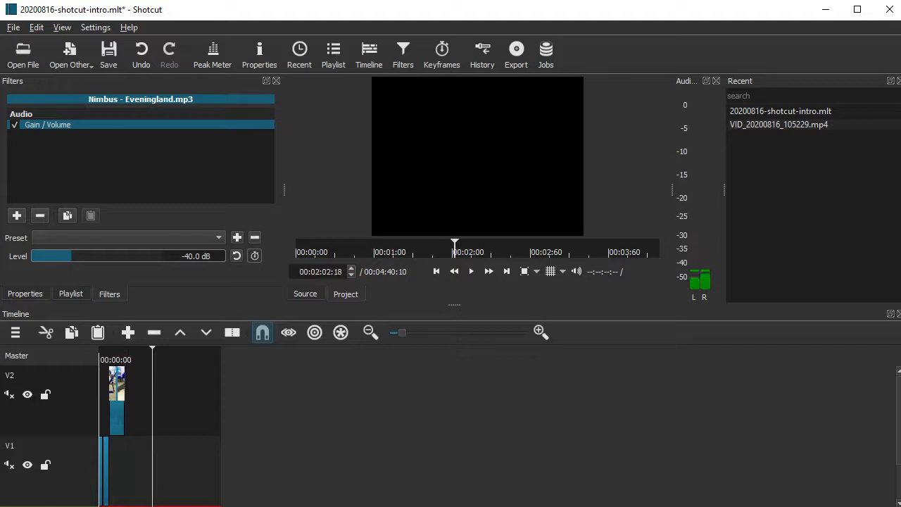
scroll(110, 430, "down", 1)
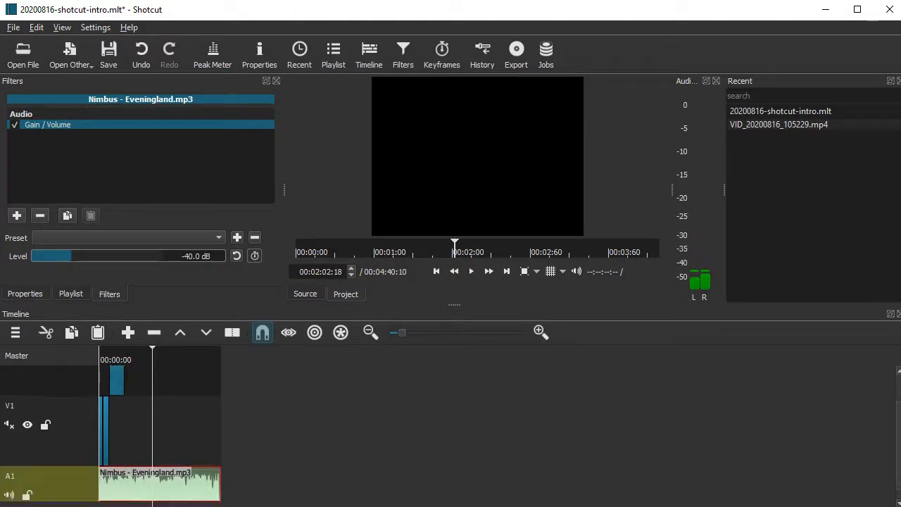
left_click_drag(219, 486, 151, 486)
Place credits.jpg from the playlist on V2 directly after the end of the VID_20191123_121040.mp4 clip
left_click(134, 354)
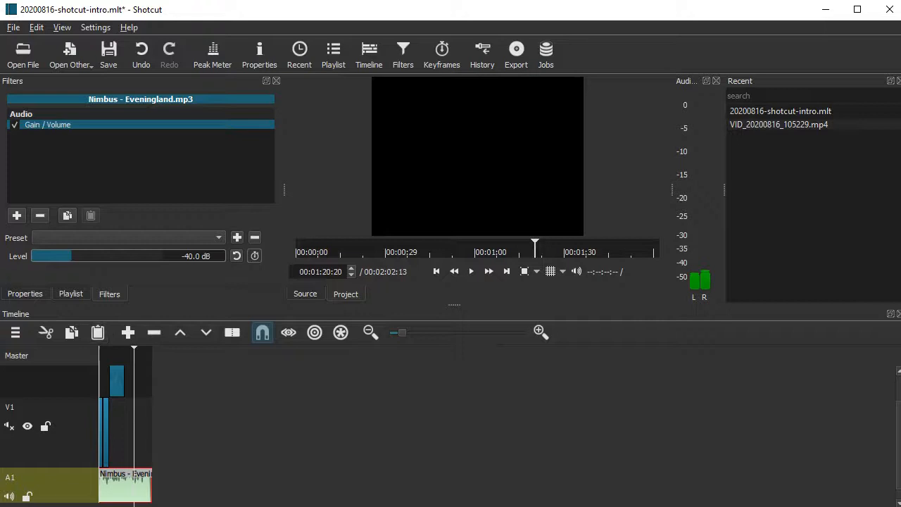
left_click(72, 295)
left_click_drag(113, 150, 126, 381)
left_click_drag(403, 332, 424, 332)
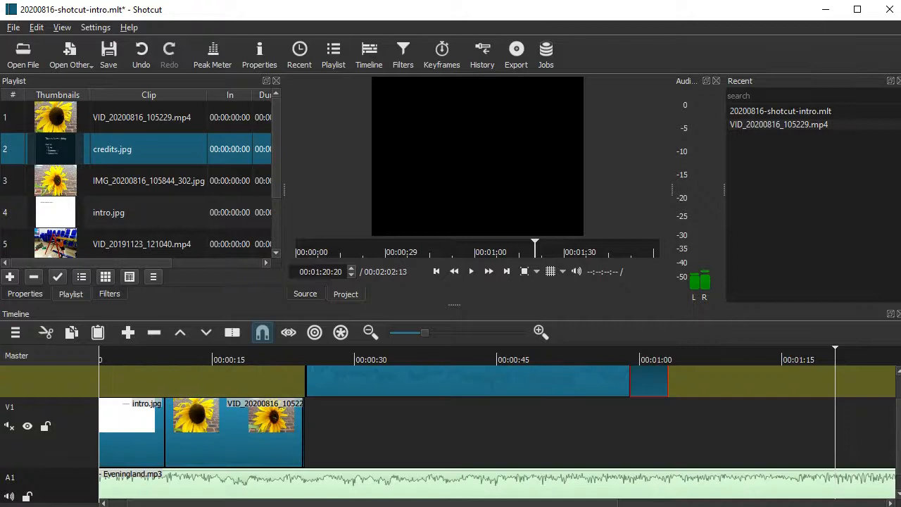
left_click(627, 356)
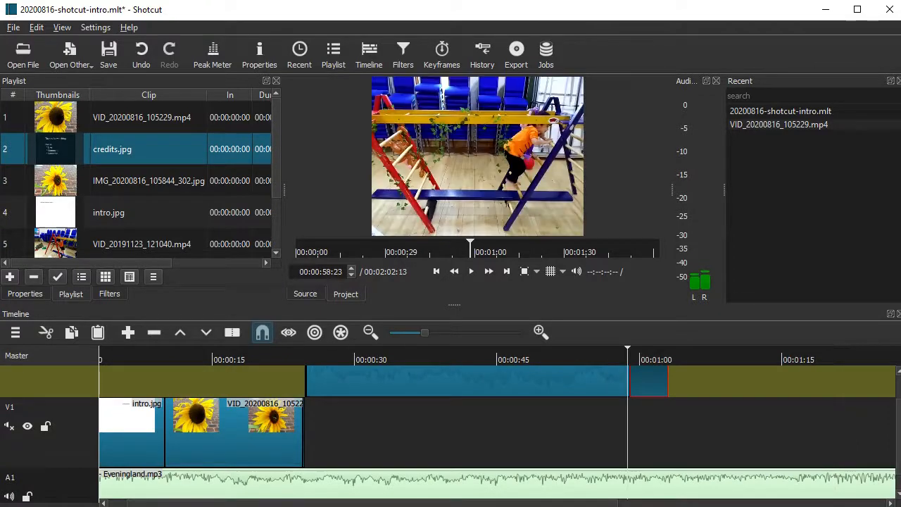
left_click_drag(627, 355, 631, 355)
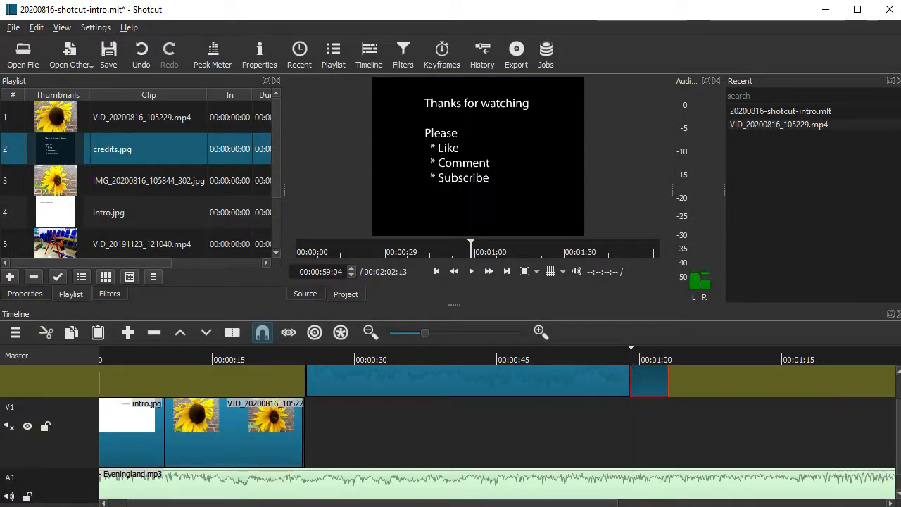
Extend the credits.jpg clip on V2 to a duration of 00:00:10:00
left_click(25, 293)
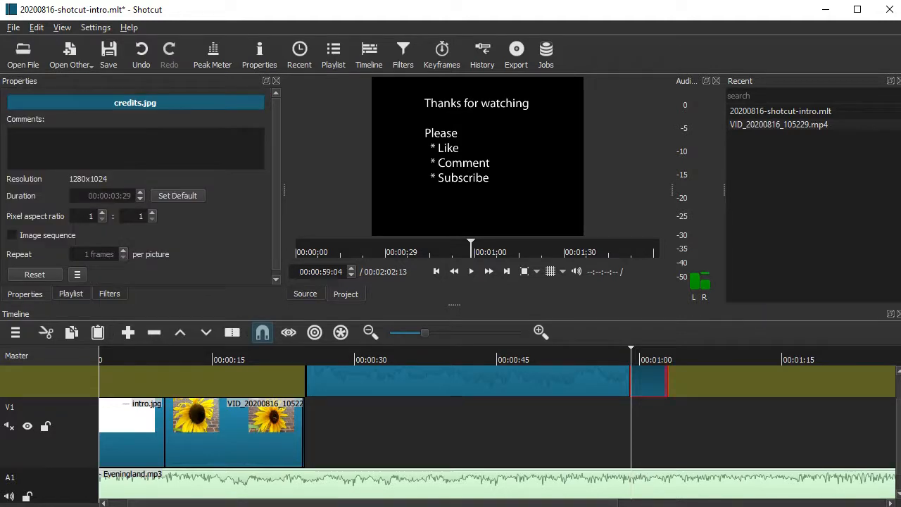
left_click_drag(667, 381, 709, 381)
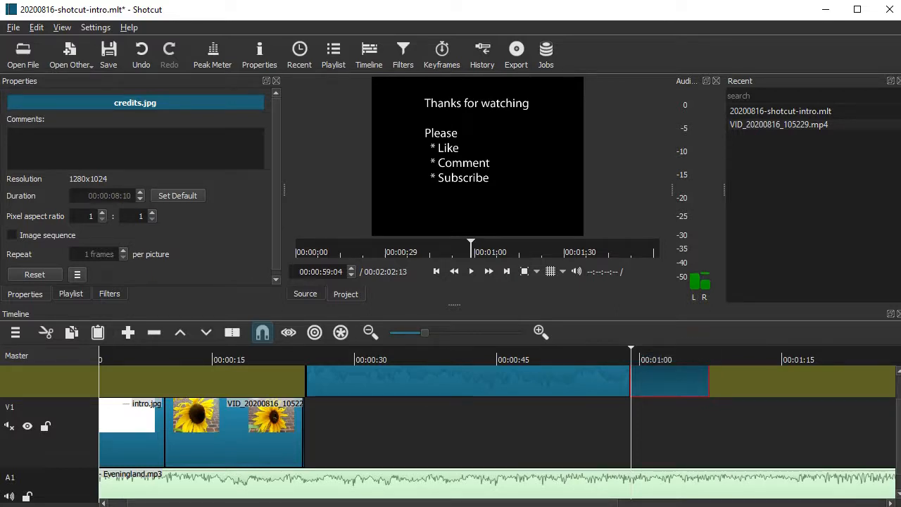
mouse_move(709, 381)
left_mouse_down()
mouse_move(757, 381)
mouse_move(726, 381)
left_mouse_up()
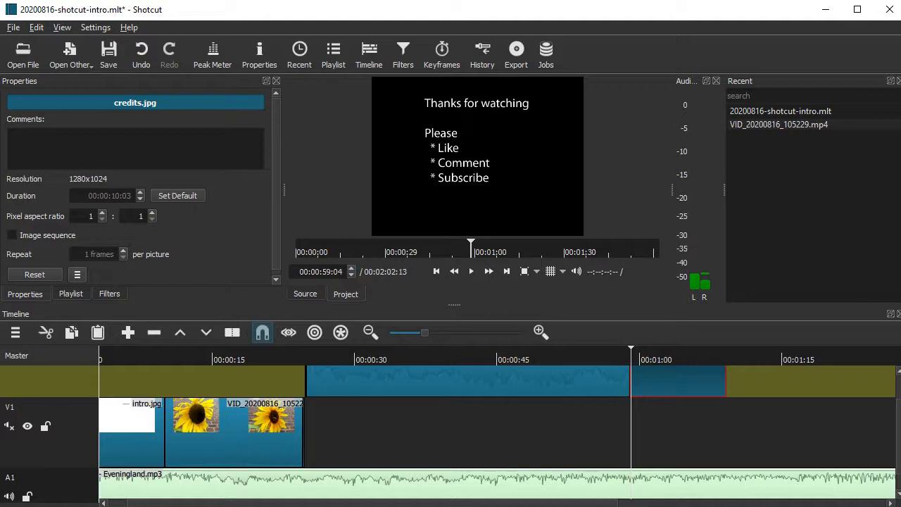
left_click_drag(631, 354, 725, 354)
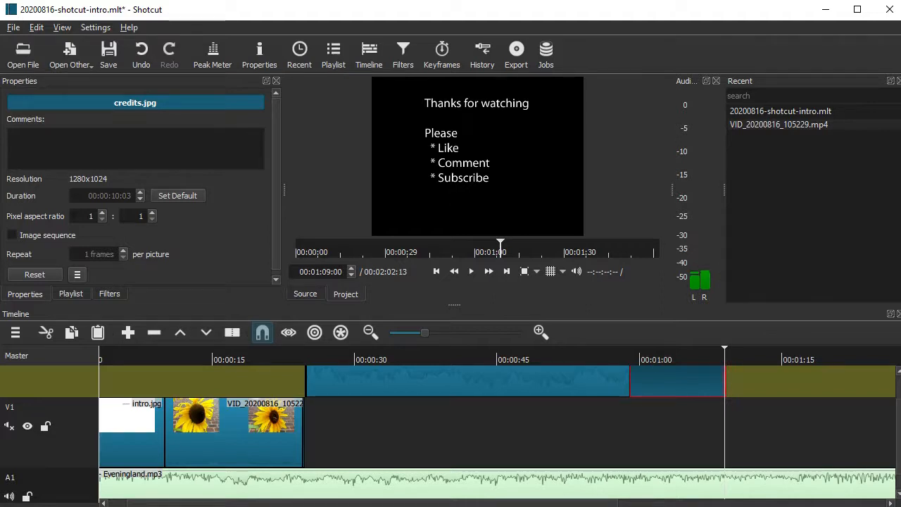
scroll(724, 354, "up", 5)
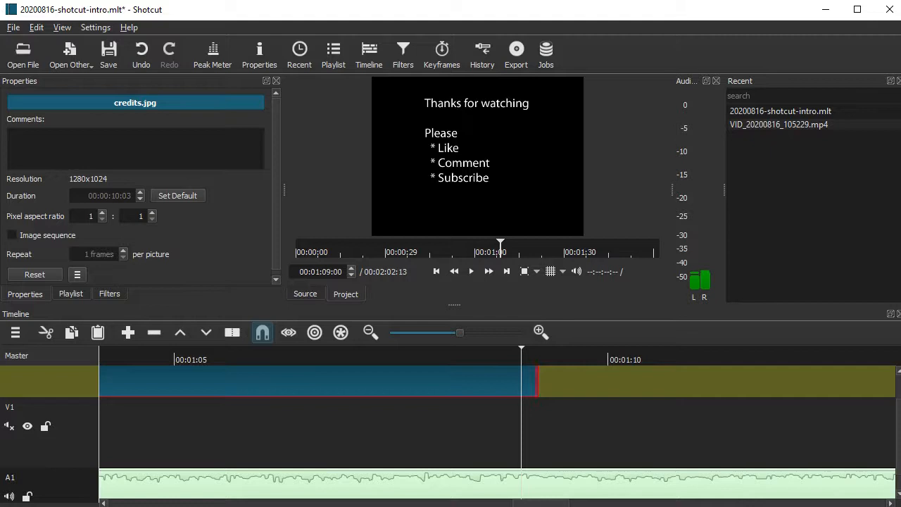
left_click_drag(539, 381, 530, 381)
Split the Nimbus - Eveningland.mp3 music on A1 at the end of the credits, 00:01:09:03, and delete the remainder
key("Right")
key("Right")
key("Right")
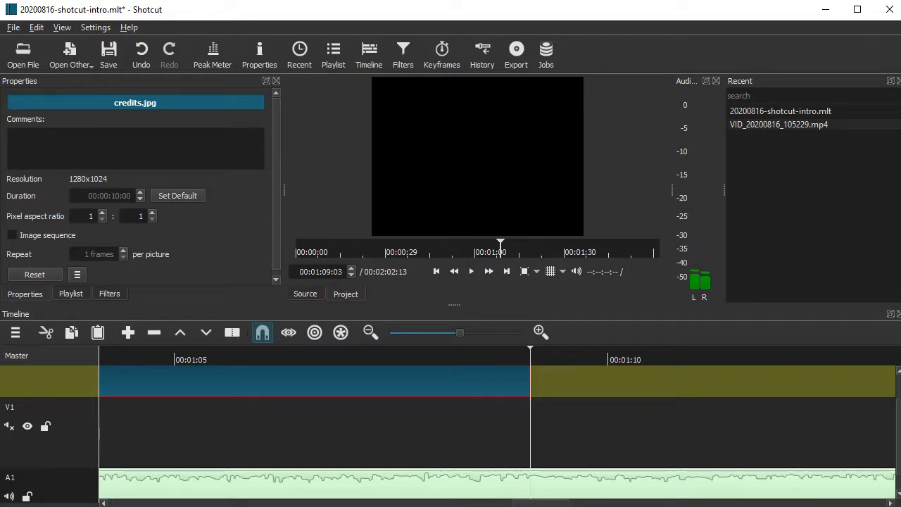
left_click(535, 486)
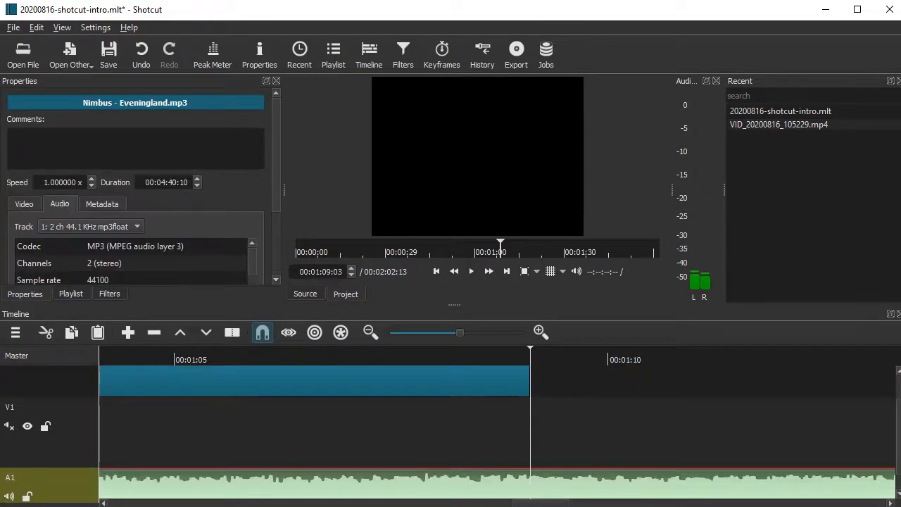
key("s")
key("Delete")
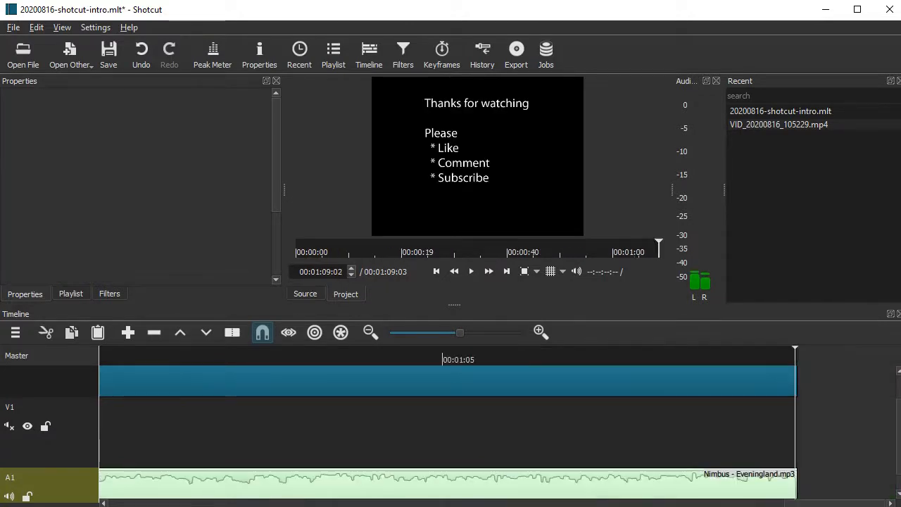
mouse_move(460, 333)
left_mouse_down()
mouse_move(423, 333)
mouse_move(450, 332)
left_mouse_up()
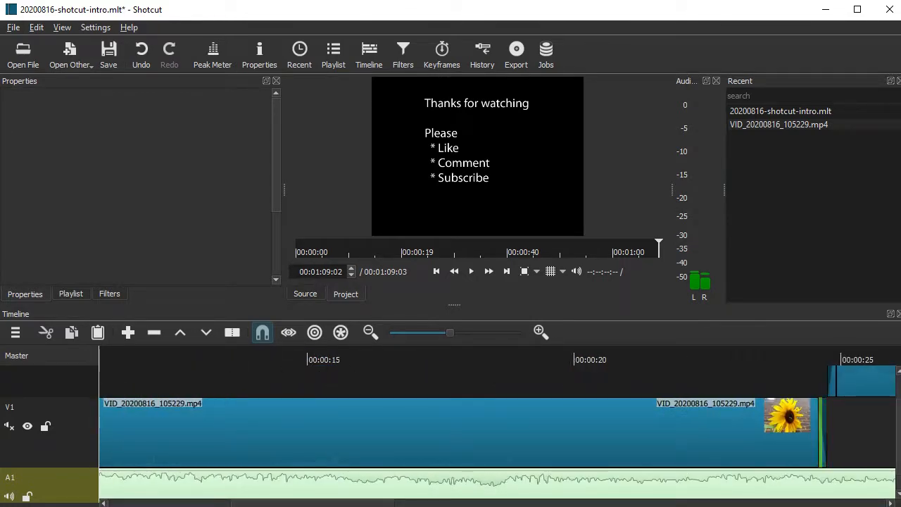
left_click_drag(450, 333, 428, 333)
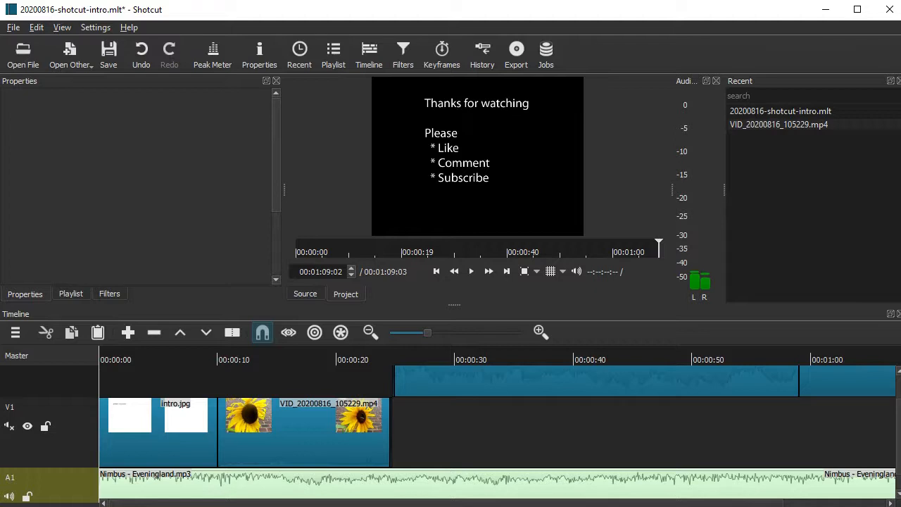
scroll(455, 423, "down", 3)
scroll(455, 423, "up", 2)
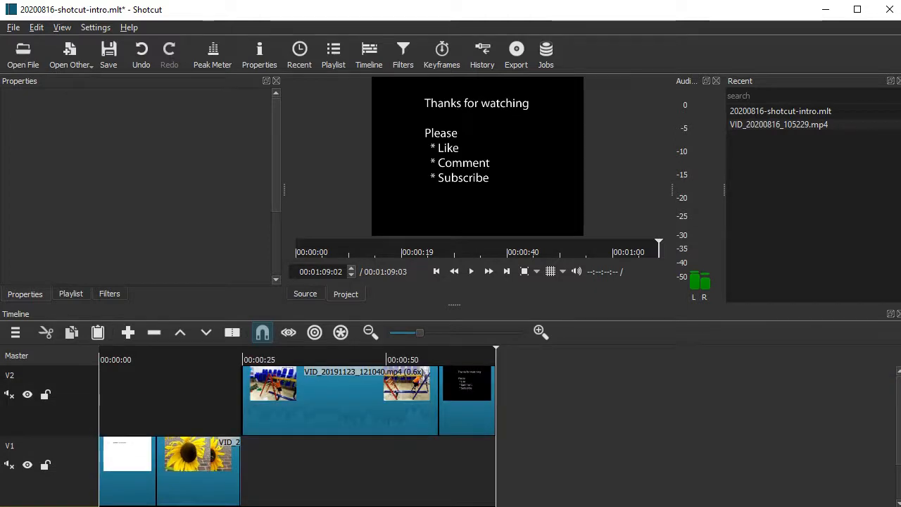
Save the project and play the timeline back from the start to about 00:00:35:11
key("ctrl+s")
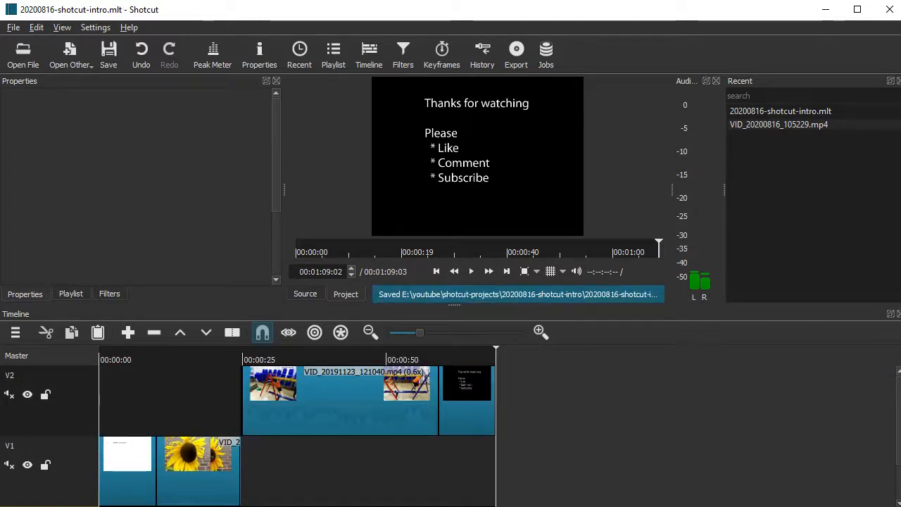
left_click_drag(496, 354, 99, 354)
key("space")
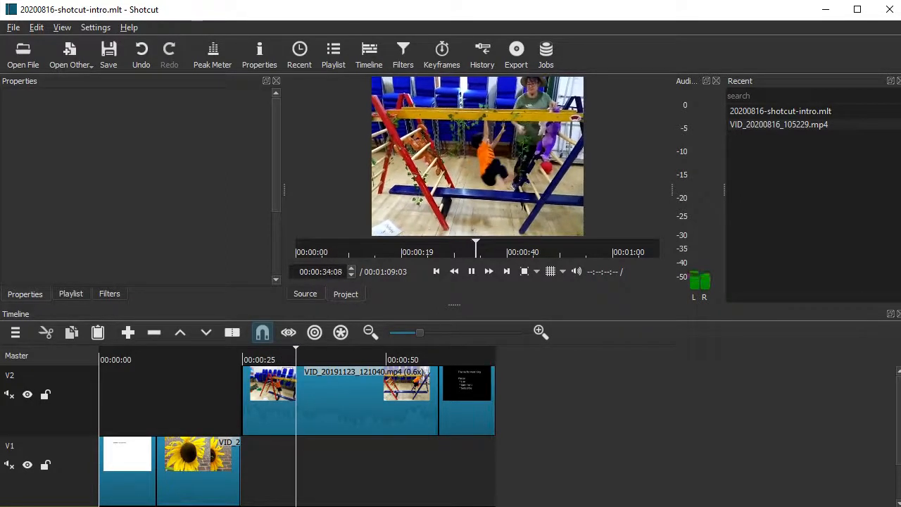
key("space")
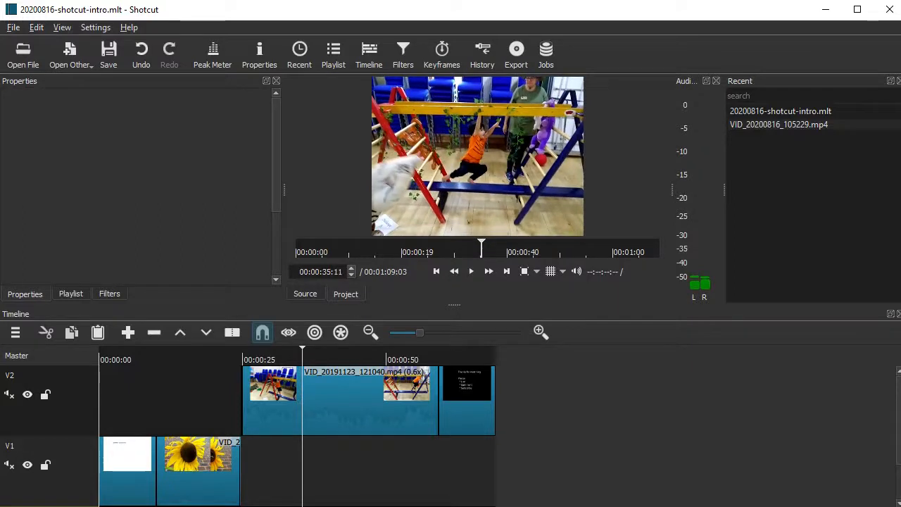
Enable the hardware encoder in the export settings and check which encoders are configured for it
left_click(62, 27)
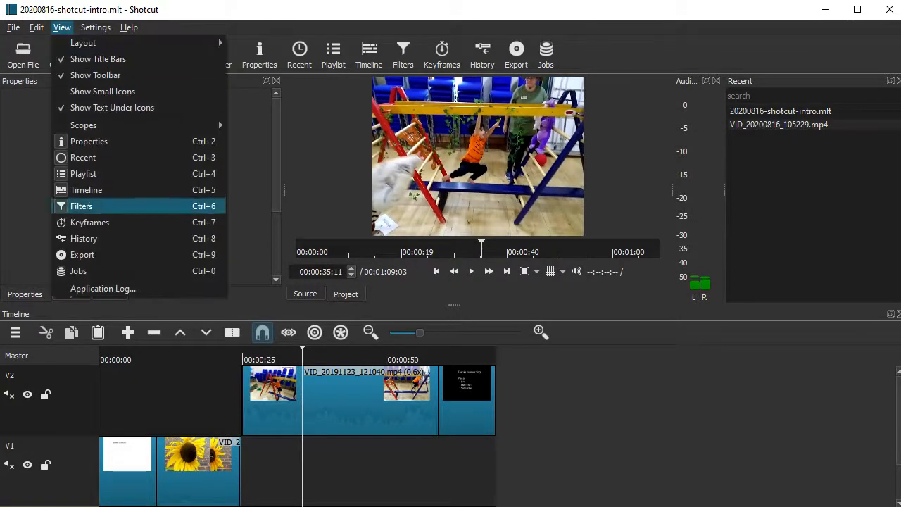
left_click(83, 254)
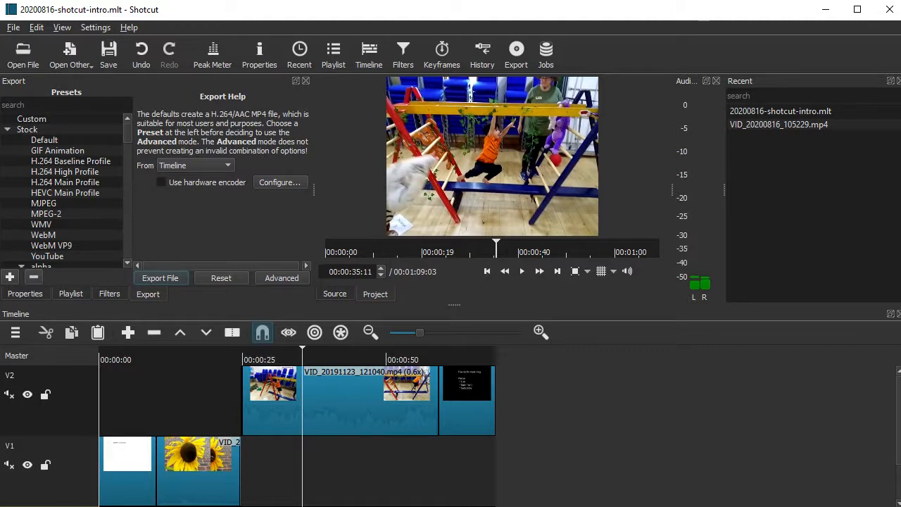
left_click(279, 182)
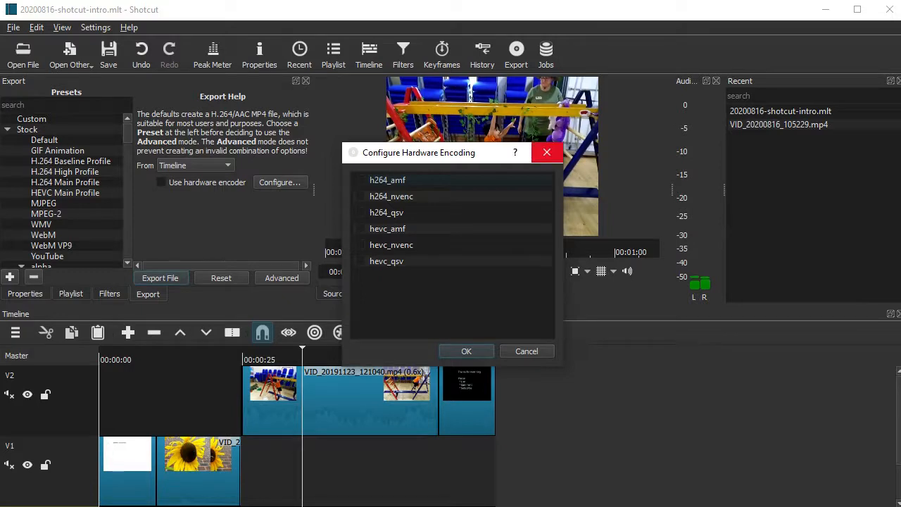
left_click(546, 153)
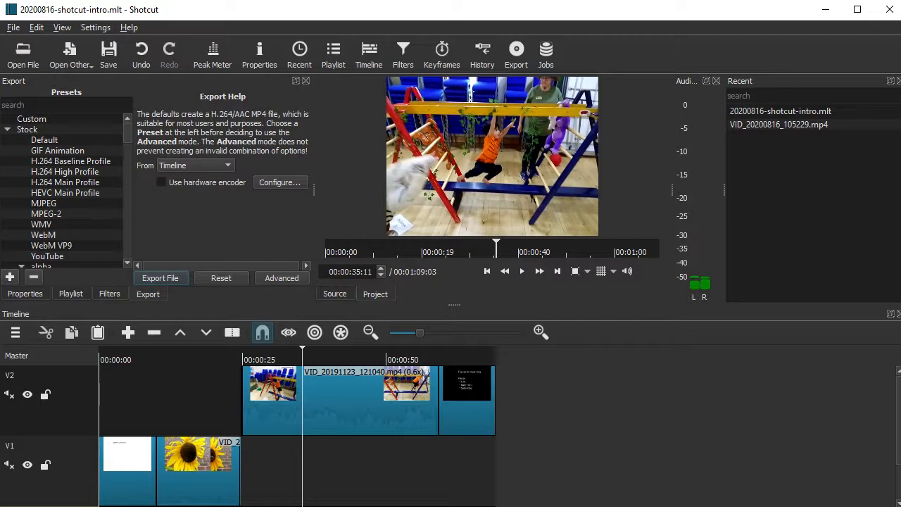
left_click(161, 183)
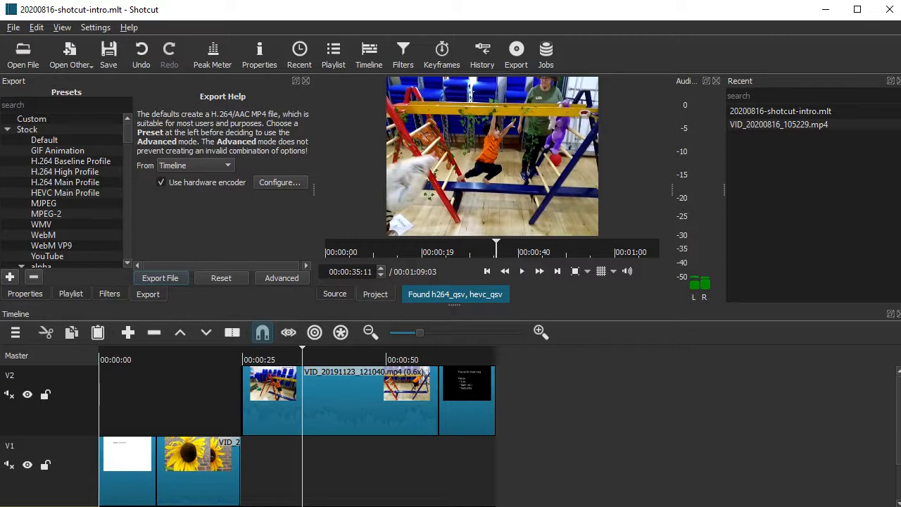
left_click(280, 182)
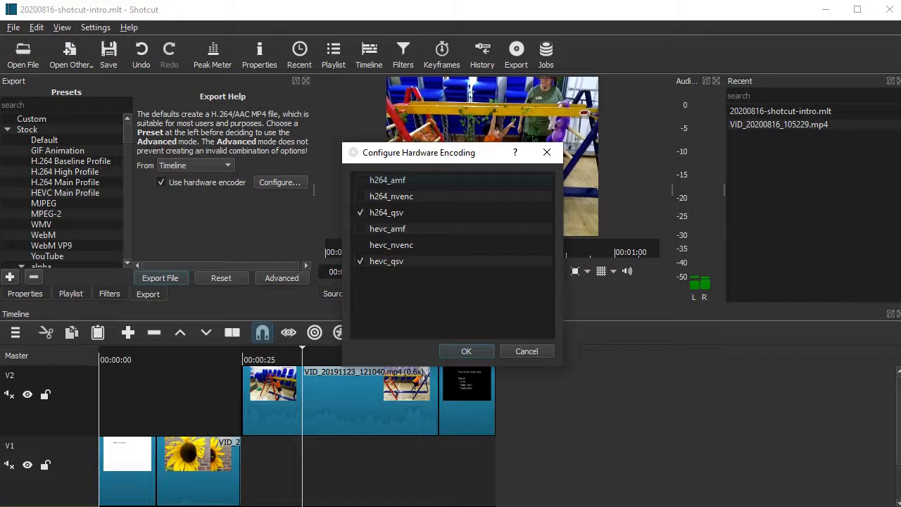
left_click(548, 152)
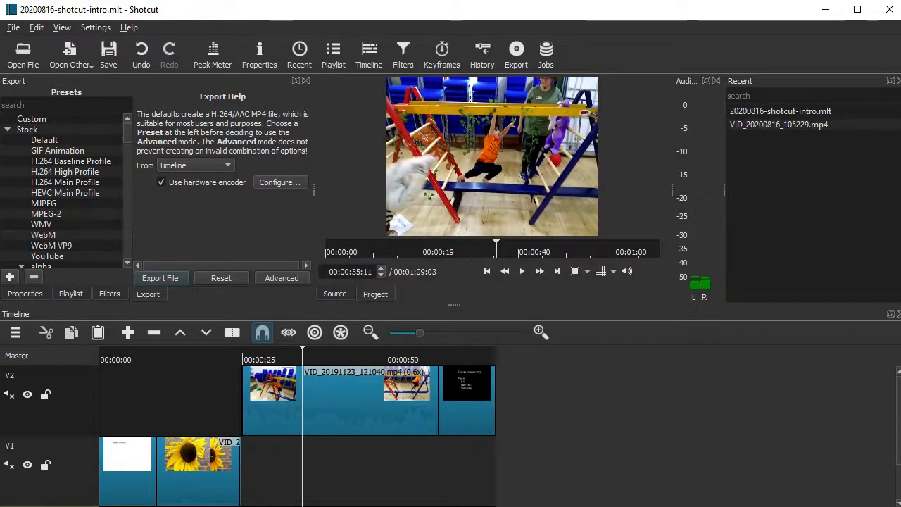
Examine the full list of stock export presets and glance at the advanced export settings
scroll(63, 190, "down", 4)
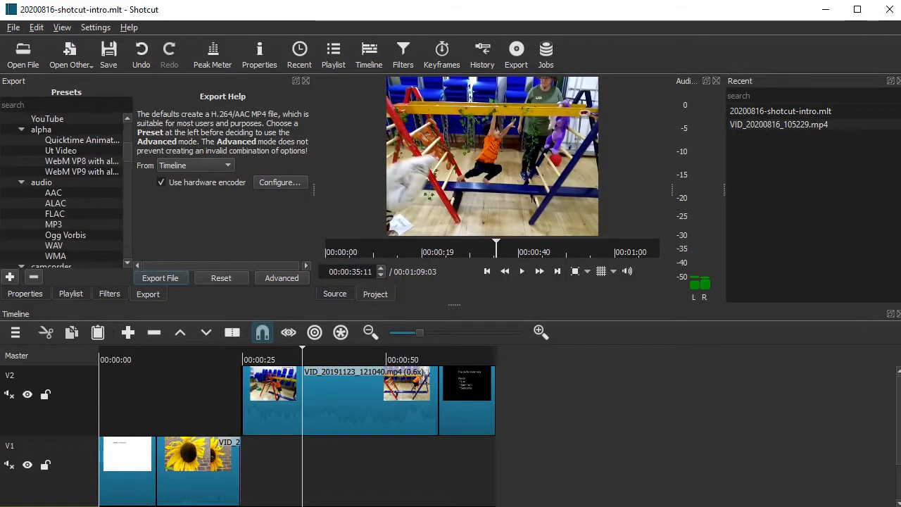
left_click(282, 278)
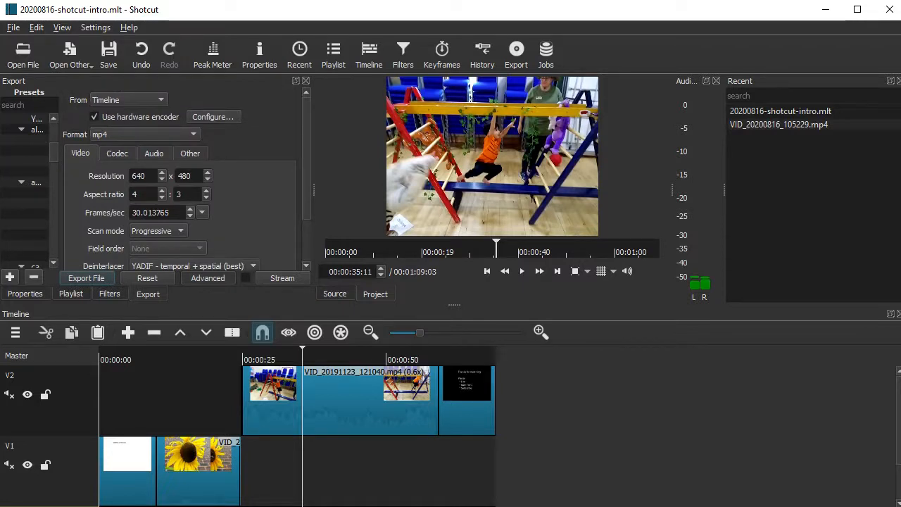
left_click(208, 278)
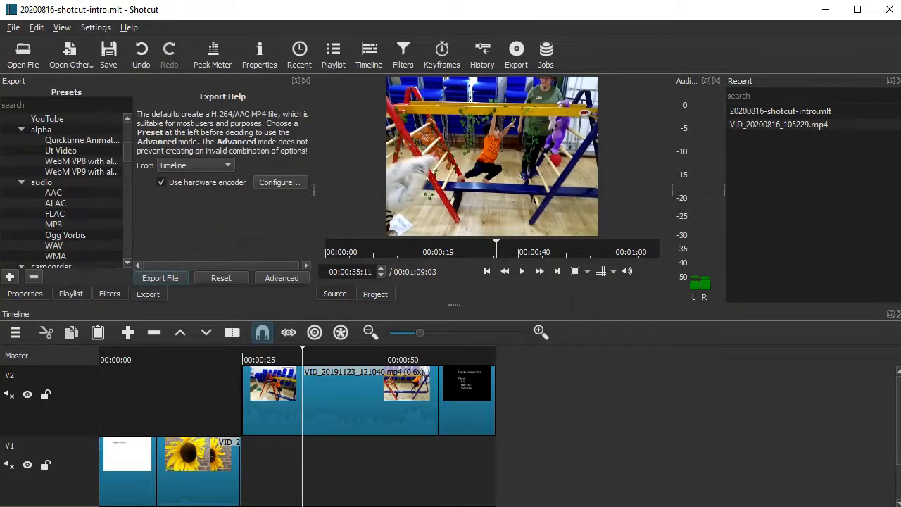
left_click(282, 277)
left_click(208, 277)
scroll(67, 190, "down", 6)
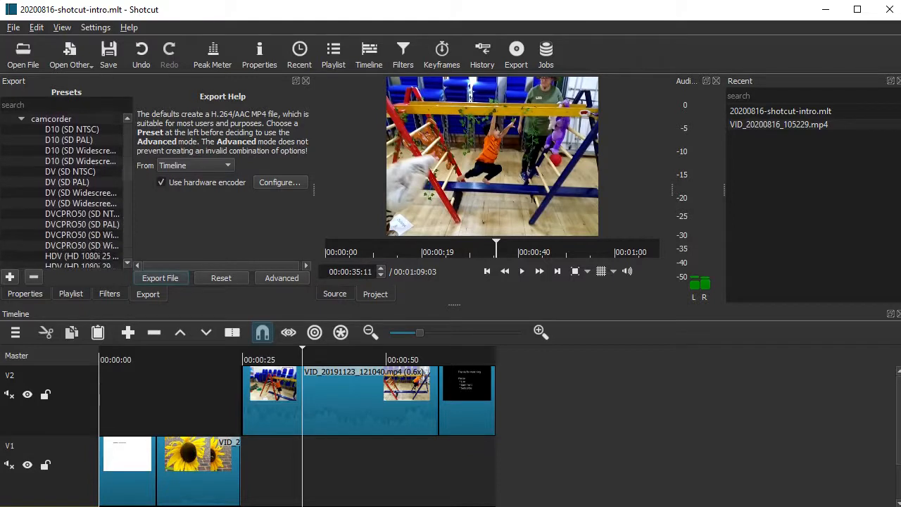
scroll(66, 190, "down", 5)
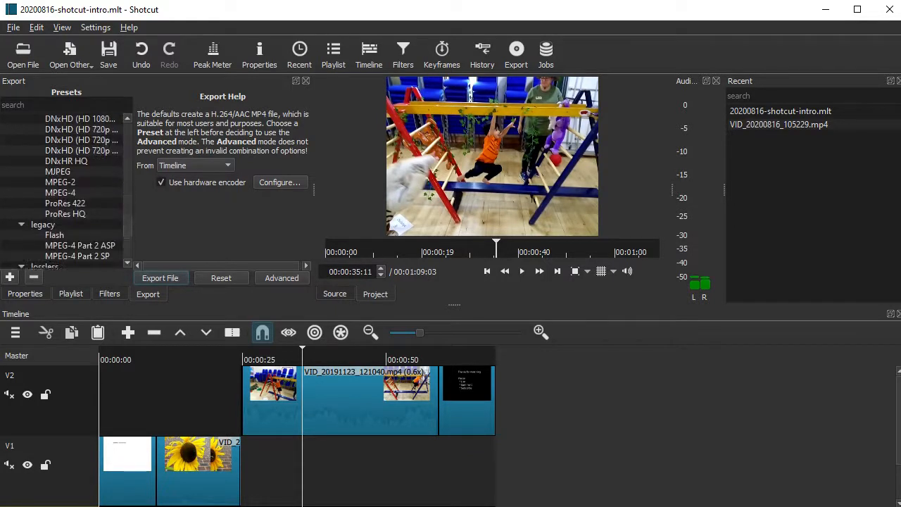
scroll(66, 190, "down", 4)
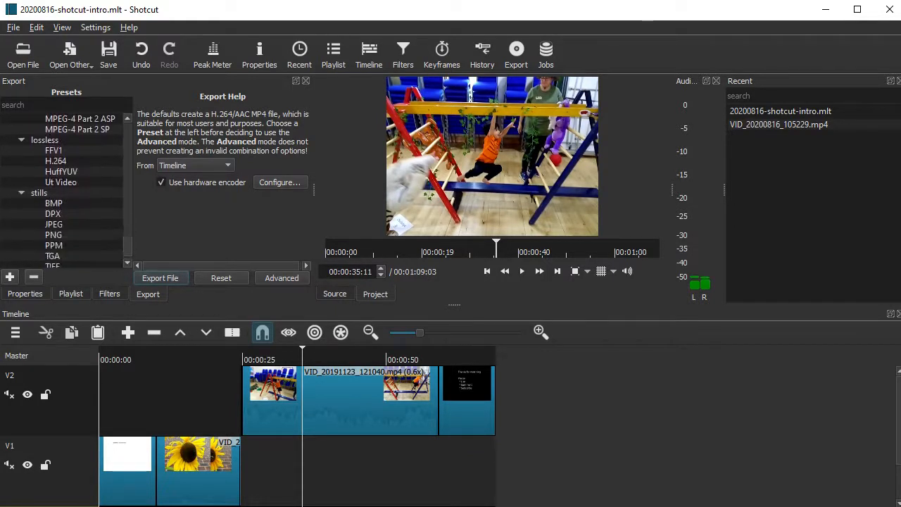
scroll(66, 190, "up", 2)
scroll(67, 190, "up", 5)
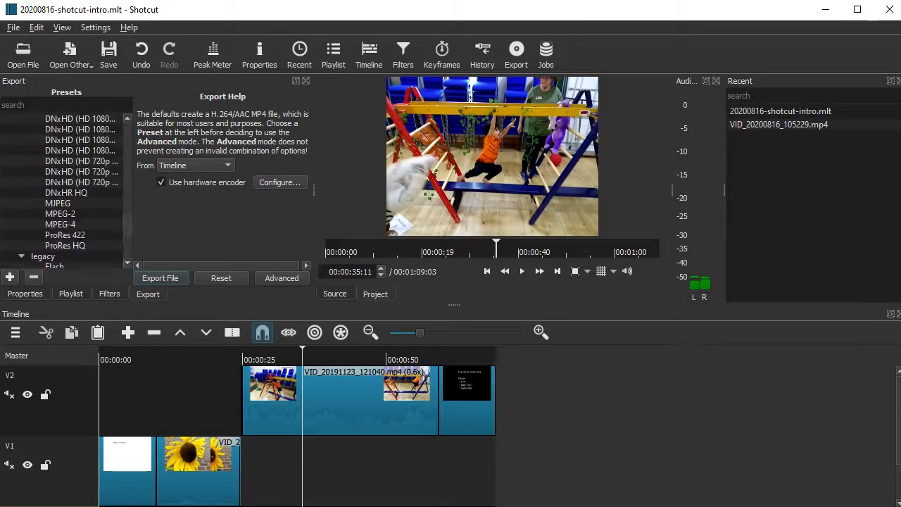
scroll(67, 190, "up", 1)
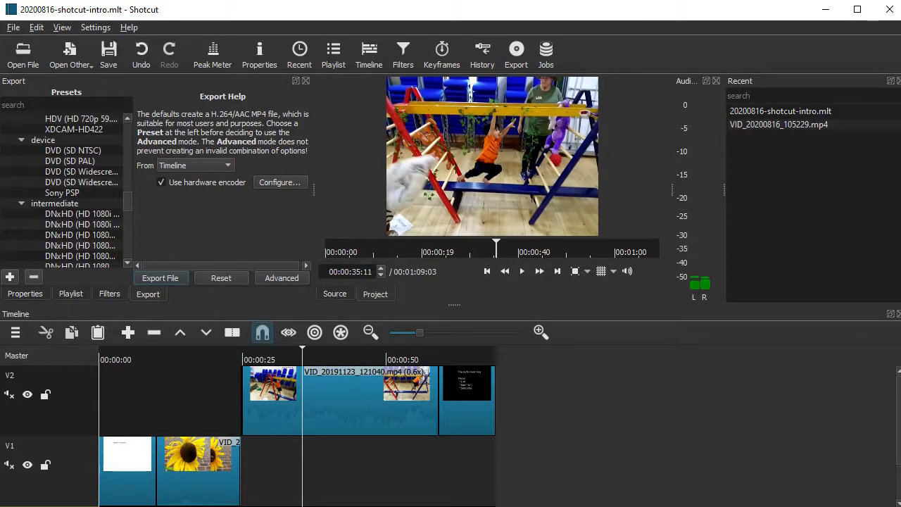
Select the H.264 High Profile preset in a widened export area and show its advanced settings
left_click_drag(314, 190, 406, 190)
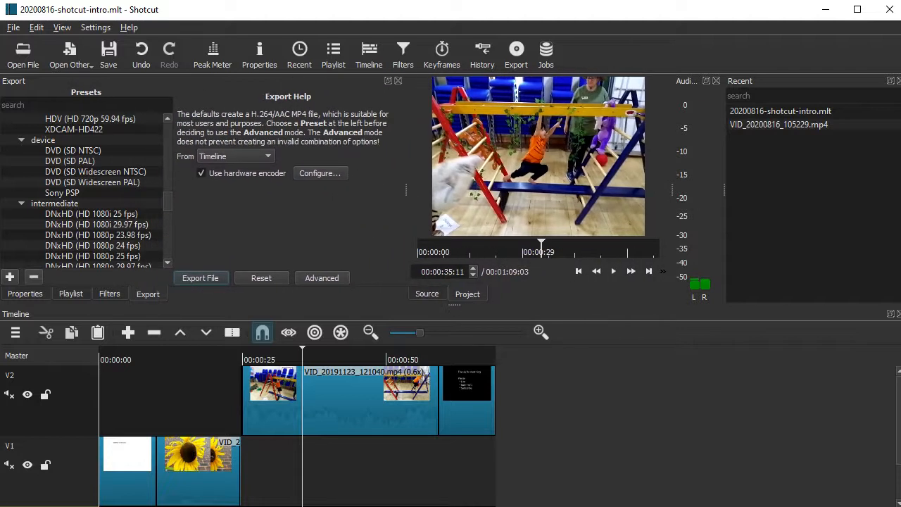
scroll(81, 190, "up", 8)
scroll(81, 190, "up", 12)
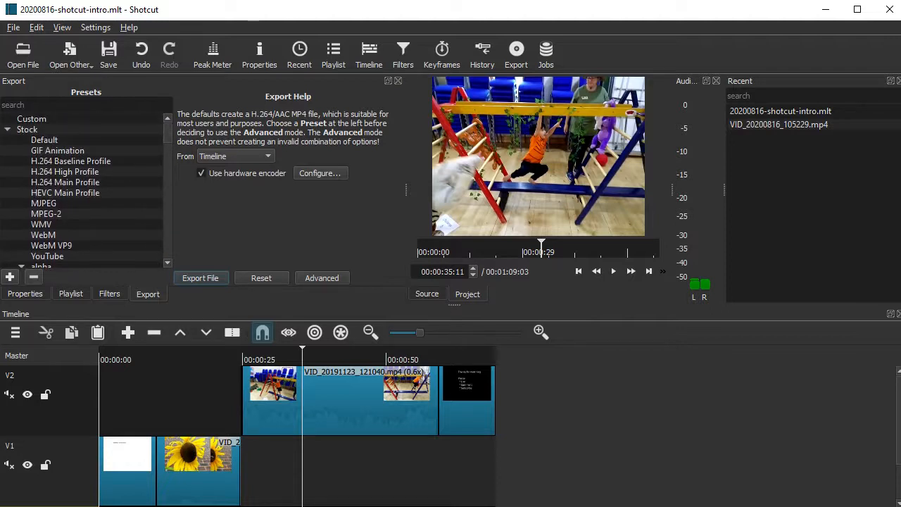
left_click(65, 172)
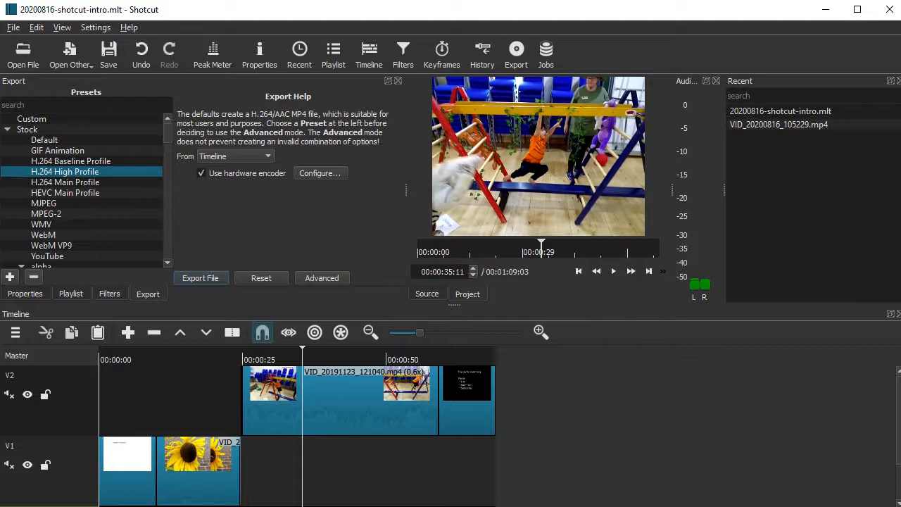
left_click(322, 278)
Try to set the width of the export resolution to 1280
left_click(254, 172)
left_click(254, 173)
left_click(255, 172)
left_click_drag(241, 176, 224, 177)
left_click(255, 179)
left_click(254, 180)
left_click(255, 179)
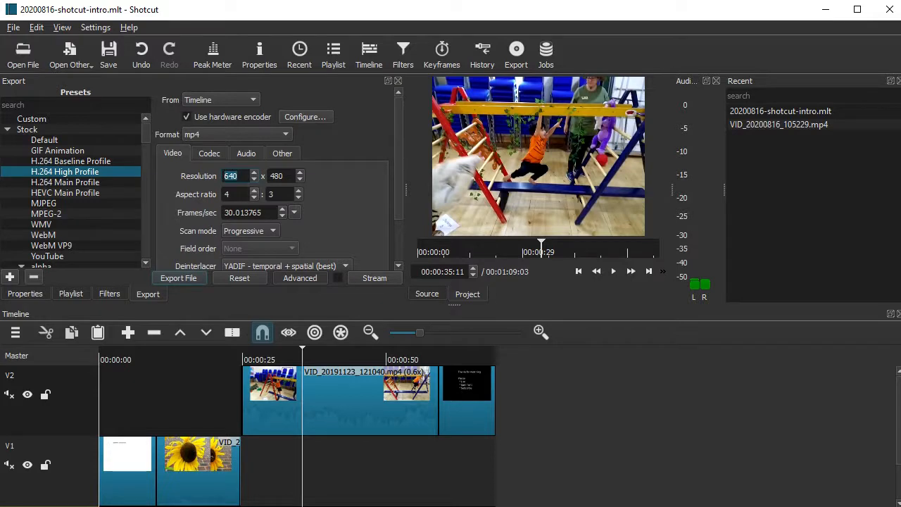
type("1280")
left_click(284, 176)
left_click(232, 194)
Switch the export preset through Default, Custom and H.264 Main Profile, ending on H.264 High Profile
left_click(44, 140)
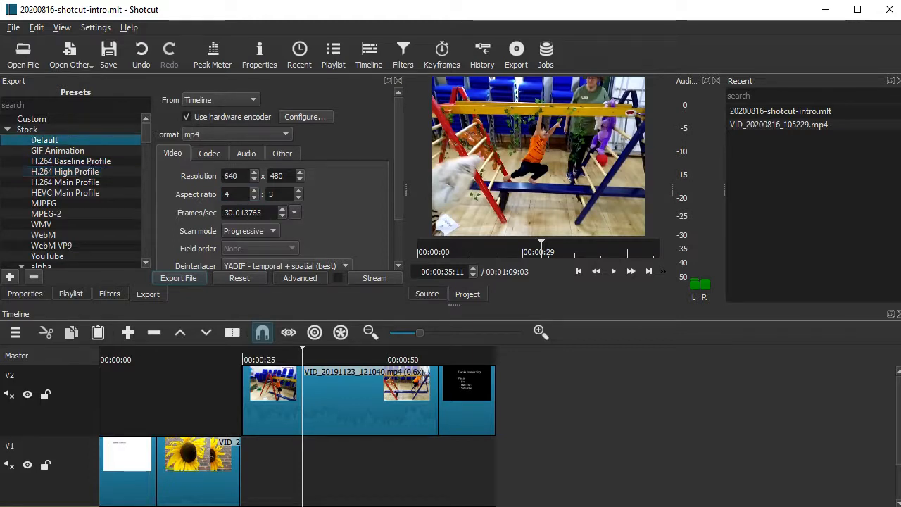
left_click(31, 119)
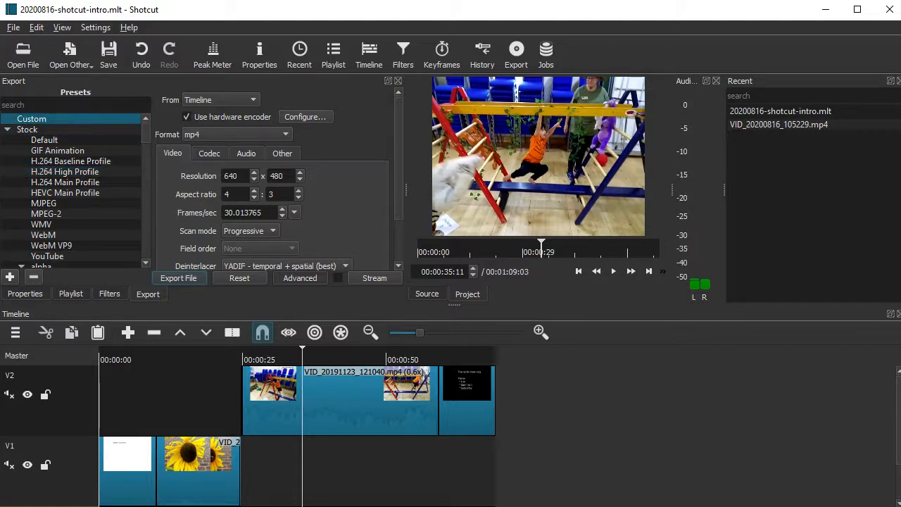
left_click(65, 183)
left_click(65, 171)
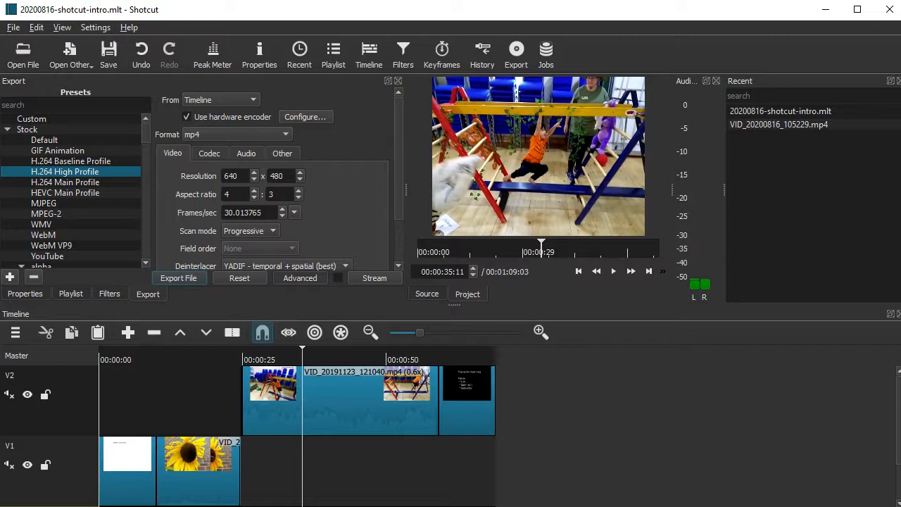
Apply the DNxHD (HD 720p 23.98 fps) export preset for a 1280 x 720 resolution and change the format to mp4
scroll(70, 191, "down", 4)
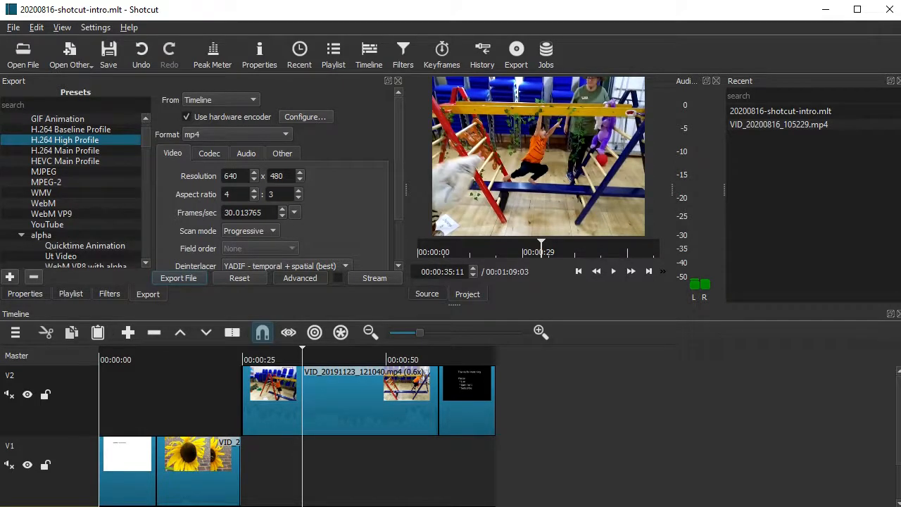
scroll(71, 191, "down", 2)
scroll(70, 191, "down", 8)
scroll(70, 190, "down", 3)
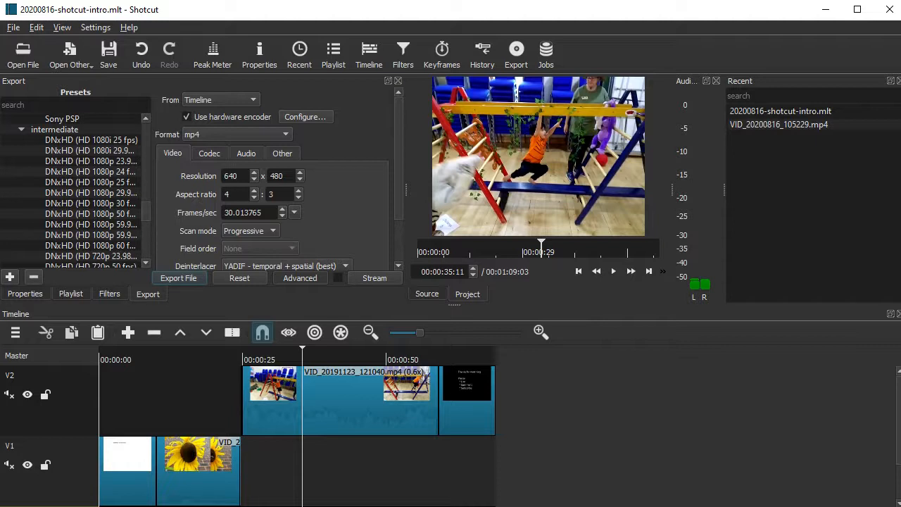
scroll(71, 190, "down", 2)
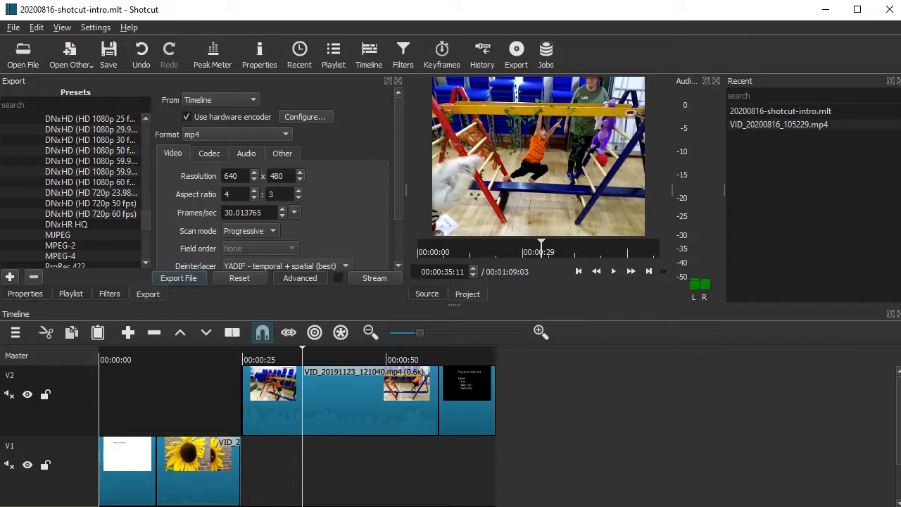
left_click(91, 193)
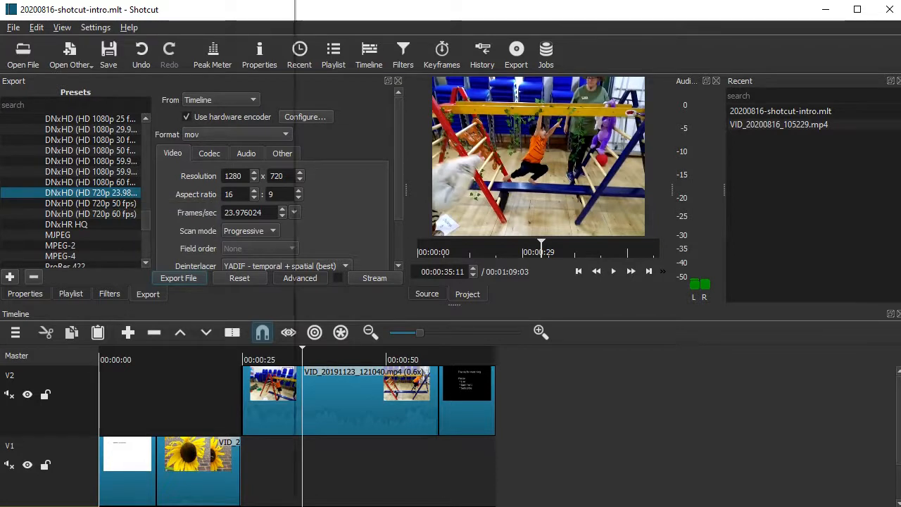
left_click(236, 134)
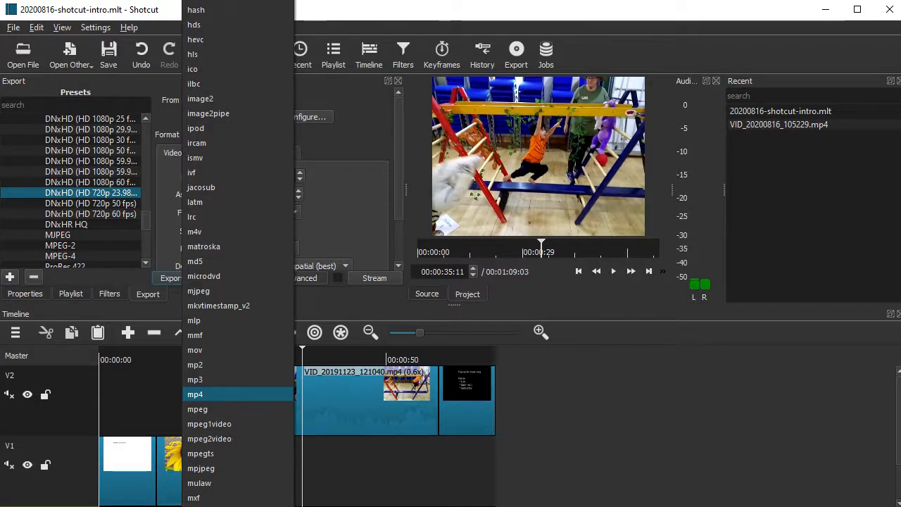
left_click(195, 394)
Apply the H.264 High Profile preset on top of the 1280 x 720 export settings
left_click_drag(146, 220, 145, 132)
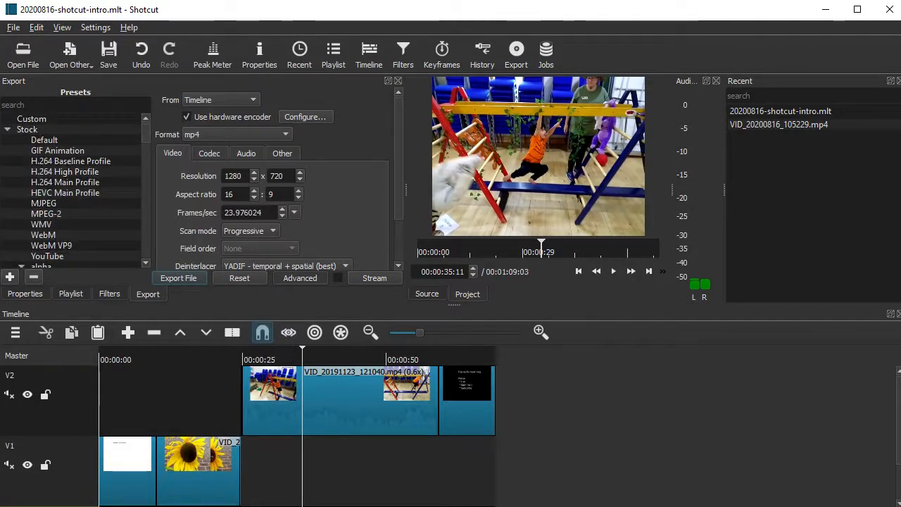
left_click(65, 172)
left_click(43, 225)
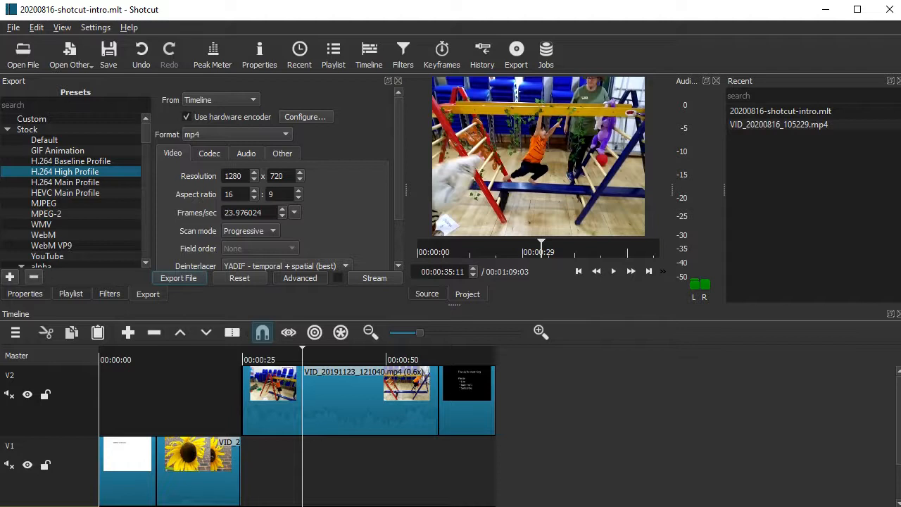
Start the timeline's file export and choose the 20200816-shotcut-intro folder under youtube on drive E: as destination
scroll(275, 183, "down", 3)
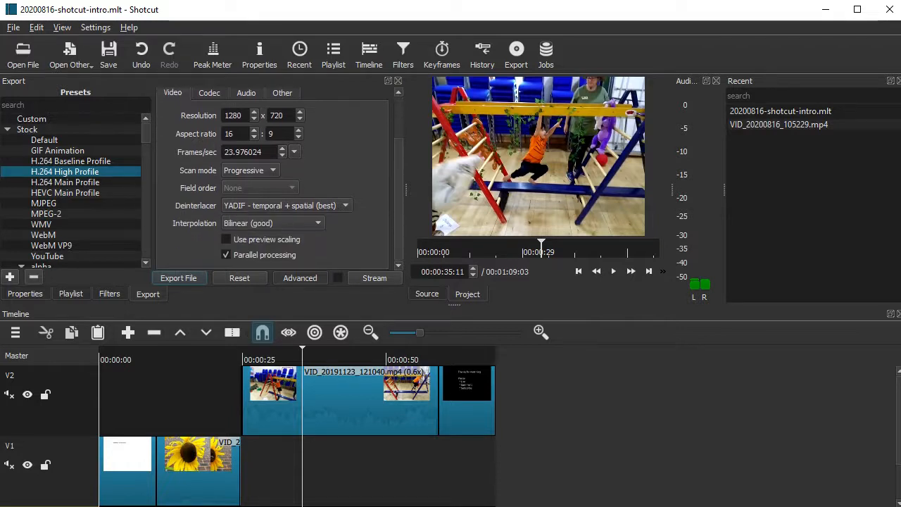
scroll(274, 183, "up", 3)
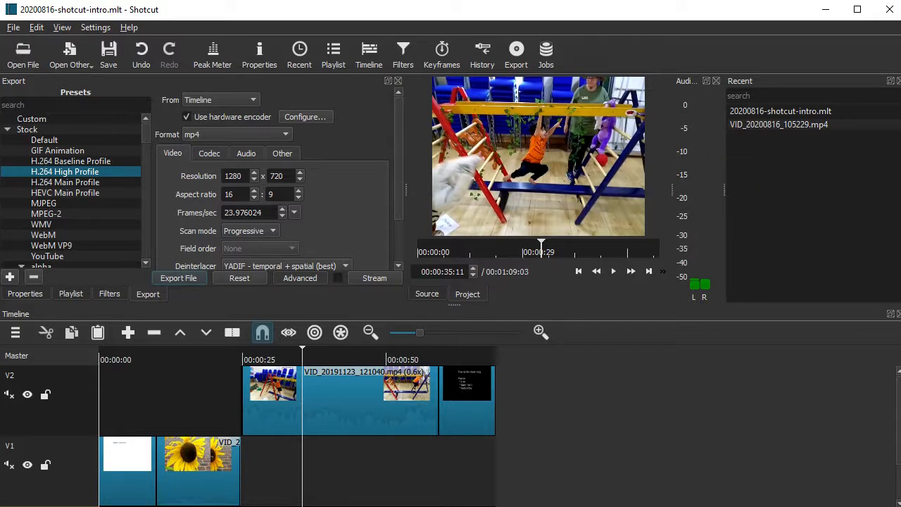
left_click(178, 278)
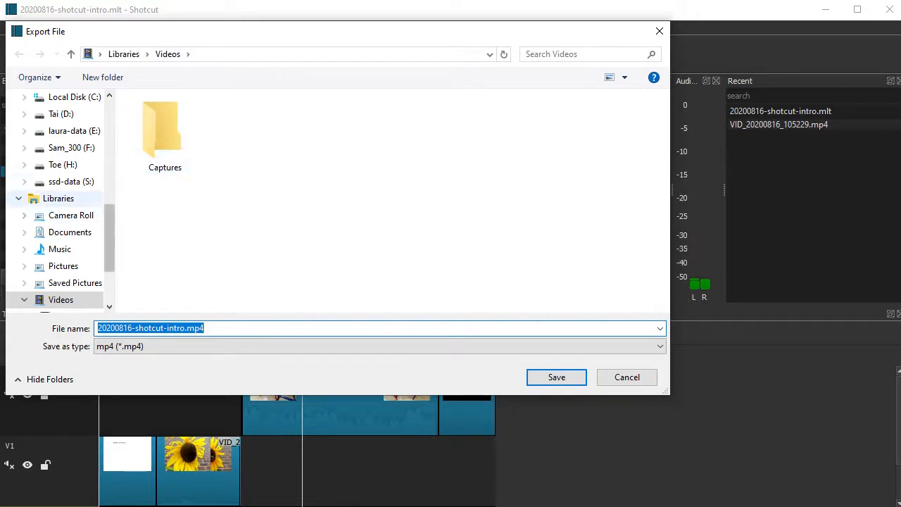
left_click(24, 131)
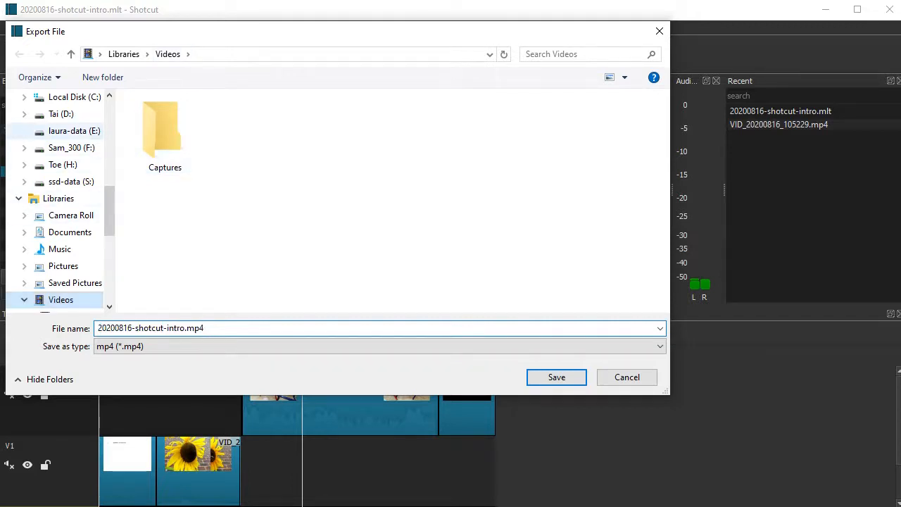
scroll(30, 266, "down", 1)
left_click(29, 267)
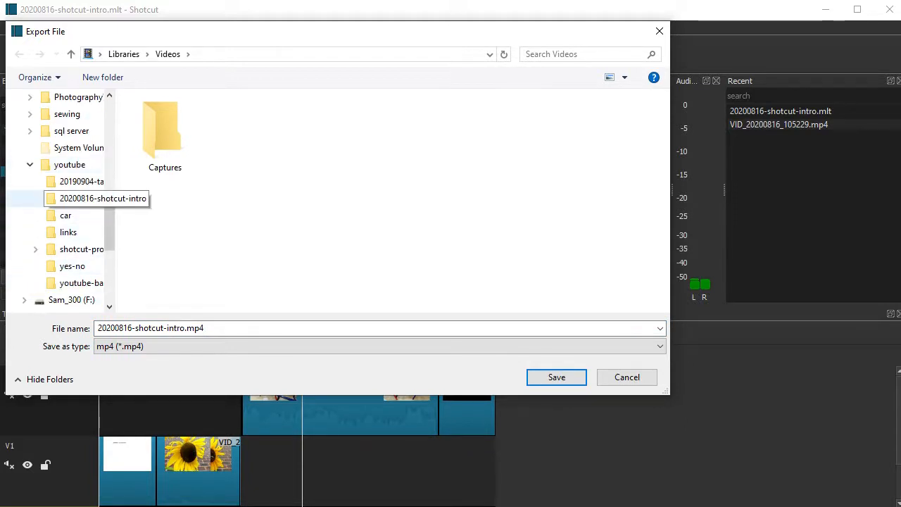
left_click(79, 198)
Name the export 20200816-shotcut-intro-export.mp4 and save it to run the export
left_click(185, 328)
left_click(185, 328)
type("-export")
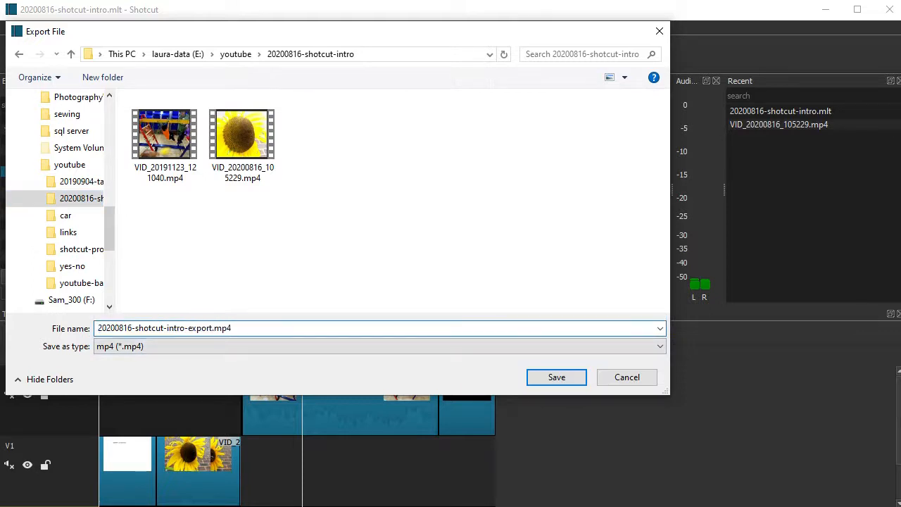
left_click(557, 378)
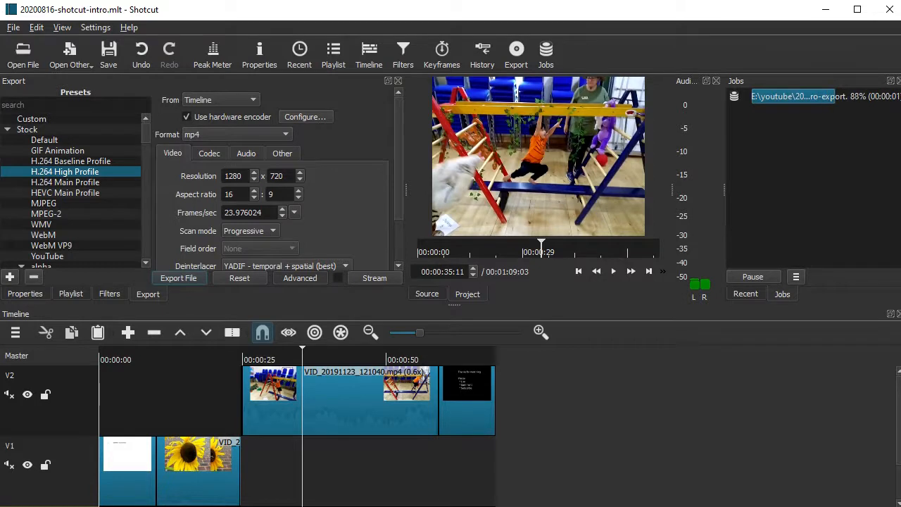
Switch to File Explorer and open the 20200816-shotcut-intro folder inside E:\youtube to find the exported video
key("alt+Tab")
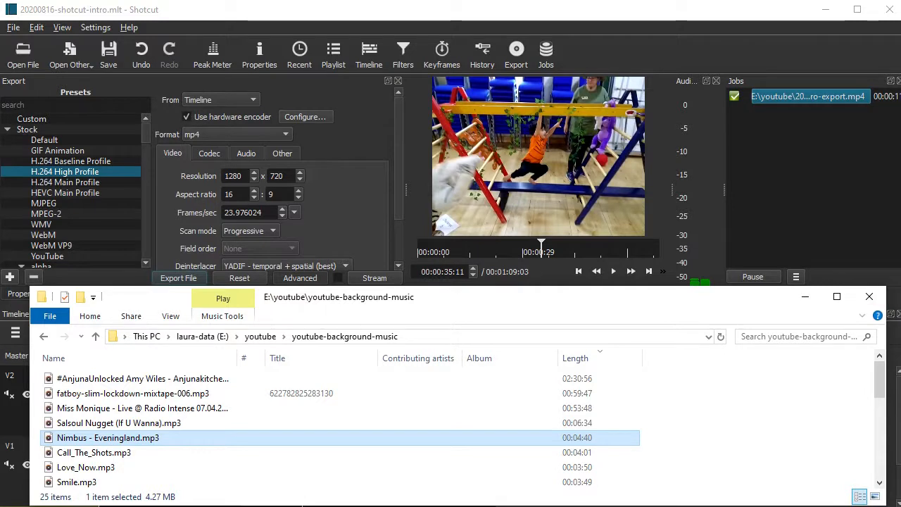
left_click(261, 337)
left_click(153, 398)
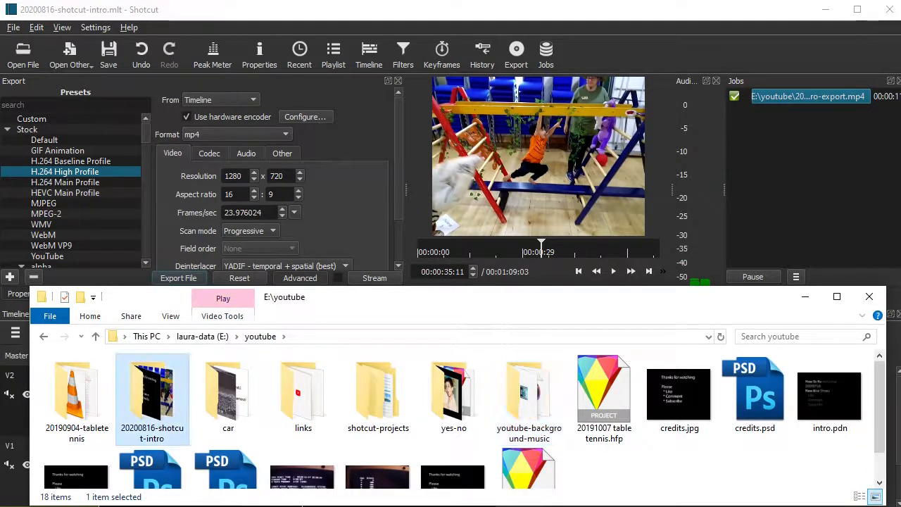
double_click(154, 398)
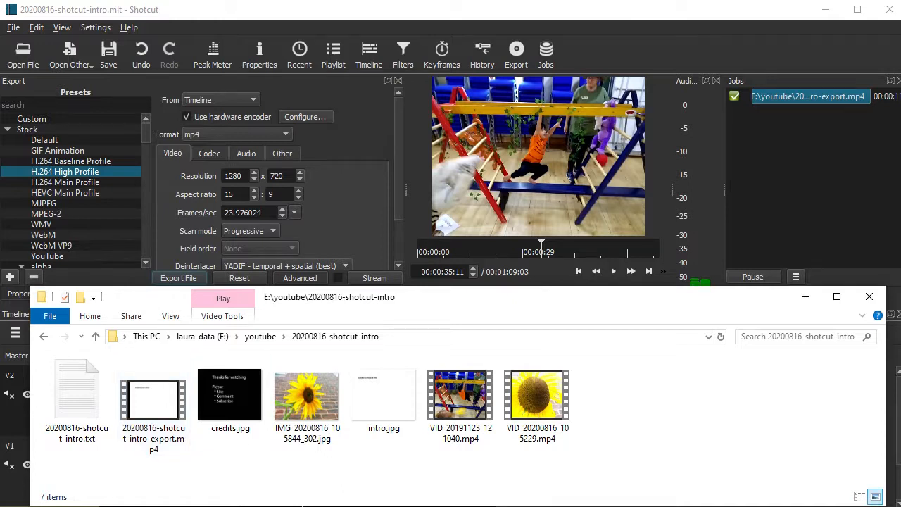
key("alt+Tab")
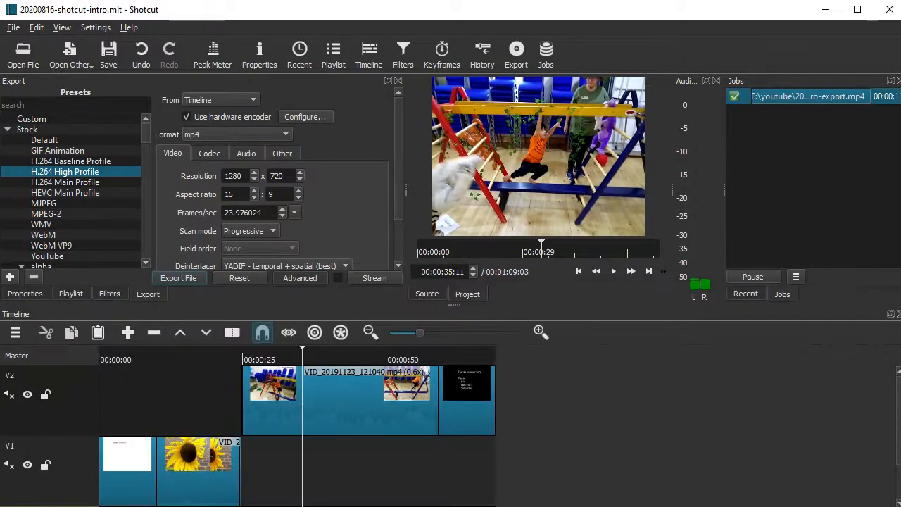
key("alt+Tab")
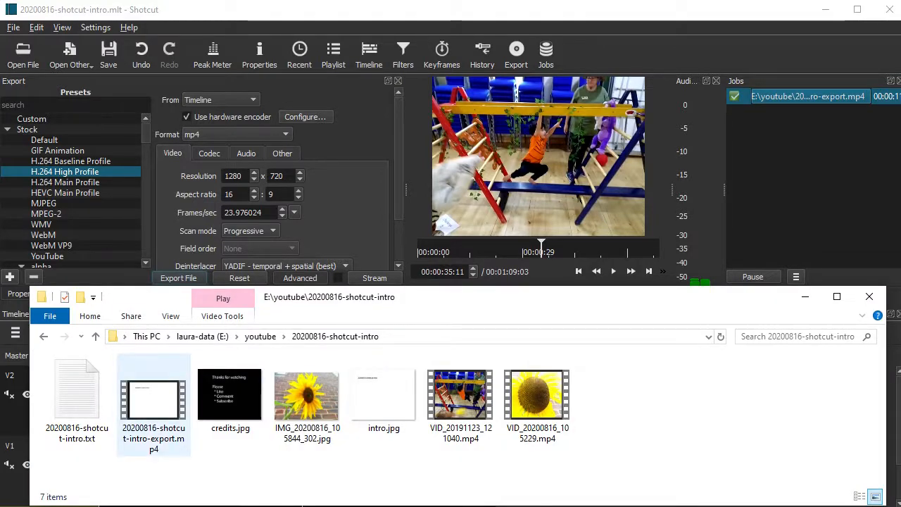
Open 20200816-shotcut-intro-export.mp4 in VLC media player and raise the playback speed to 2.00x
right_click(159, 404)
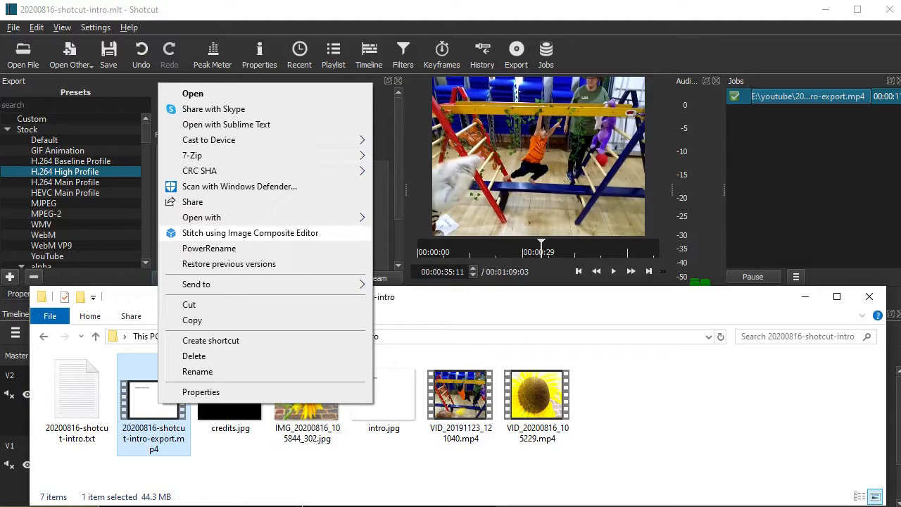
mouse_move(203, 218)
left_click(426, 250)
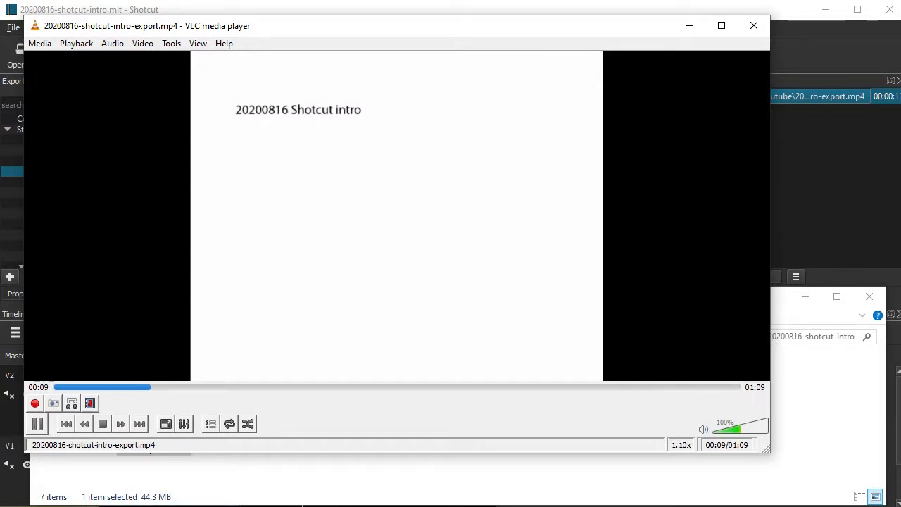
key("bracketright")
key("bracketright")
key("bracketright")
key("bracketright")
key("bracketright")
key("bracketright")
key("bracketright")
key("bracketright")
key("bracketright")
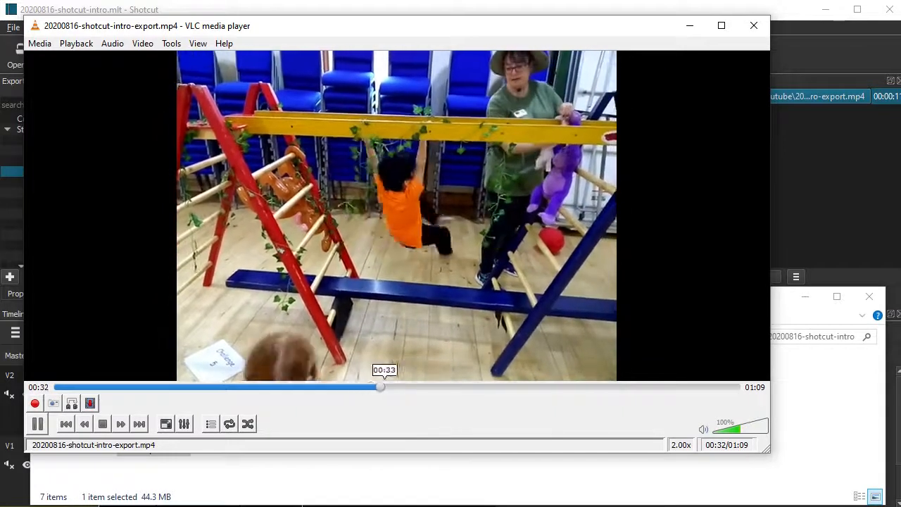
Pause the playback, skip to the credits screen at about 1:01, and close the player
key("space")
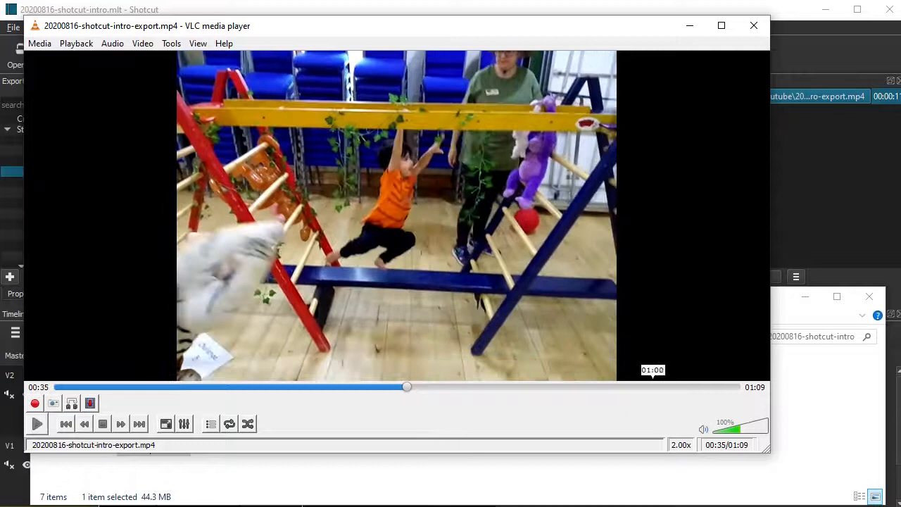
left_click(716, 387)
left_click_drag(723, 386, 667, 386)
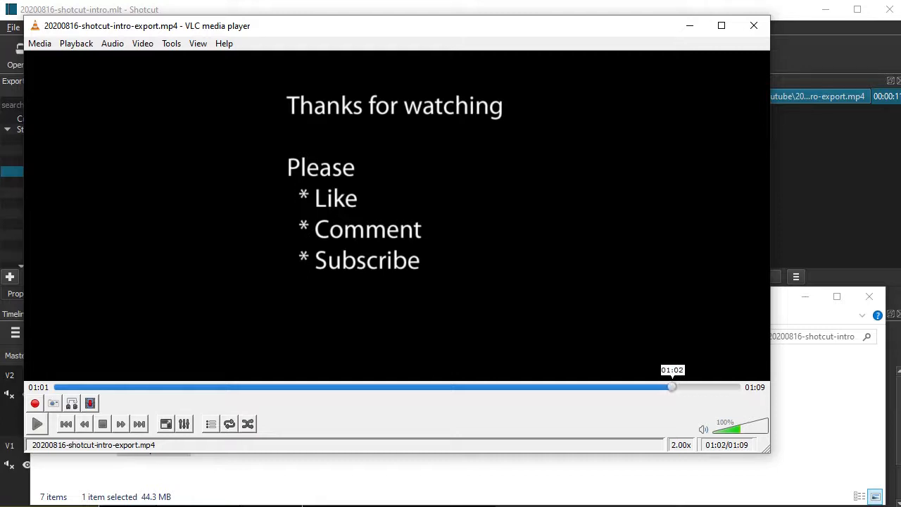
left_click(668, 386)
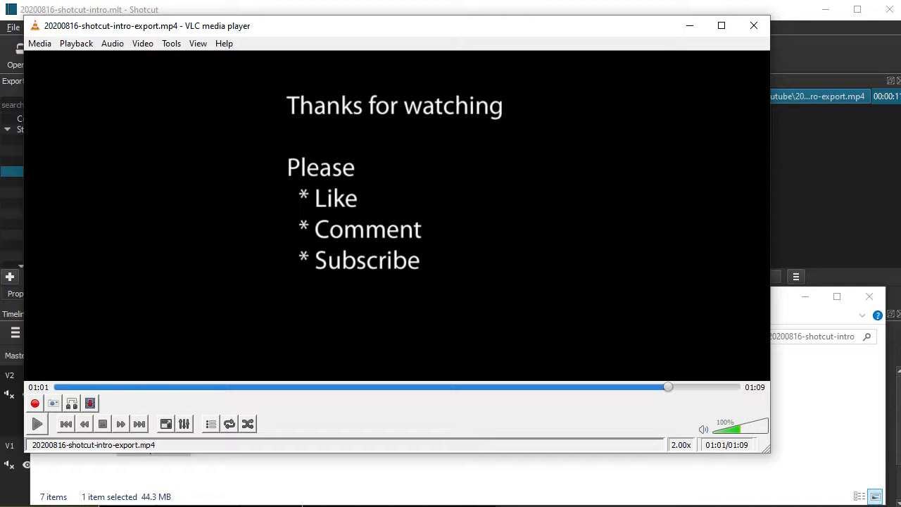
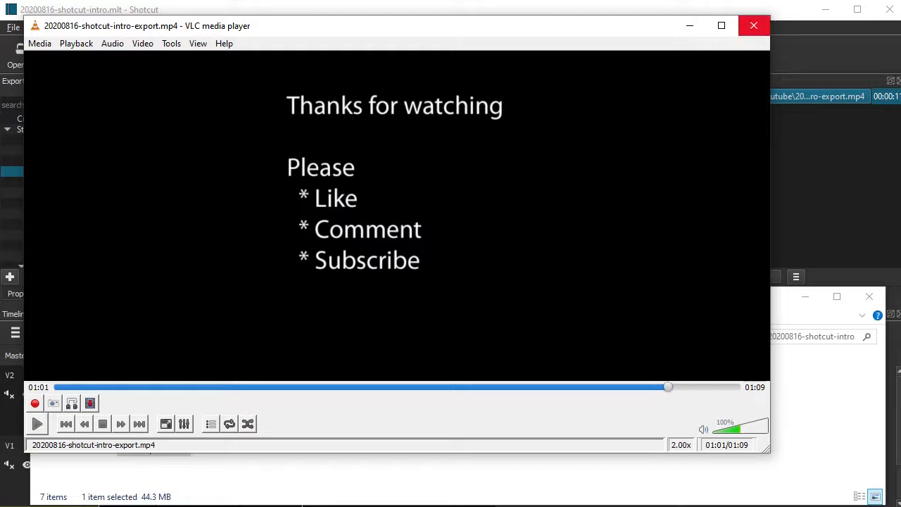
left_click(753, 26)
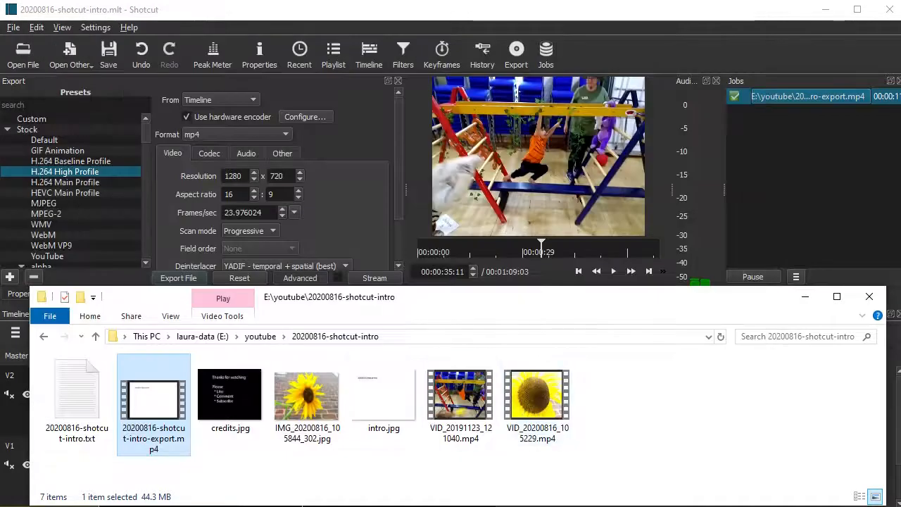
Switch to YouTube Studio in the browser, upload 20200816-shotcut-intro-export.mp4 to the channel, and close the upload details
key("alt+Tab")
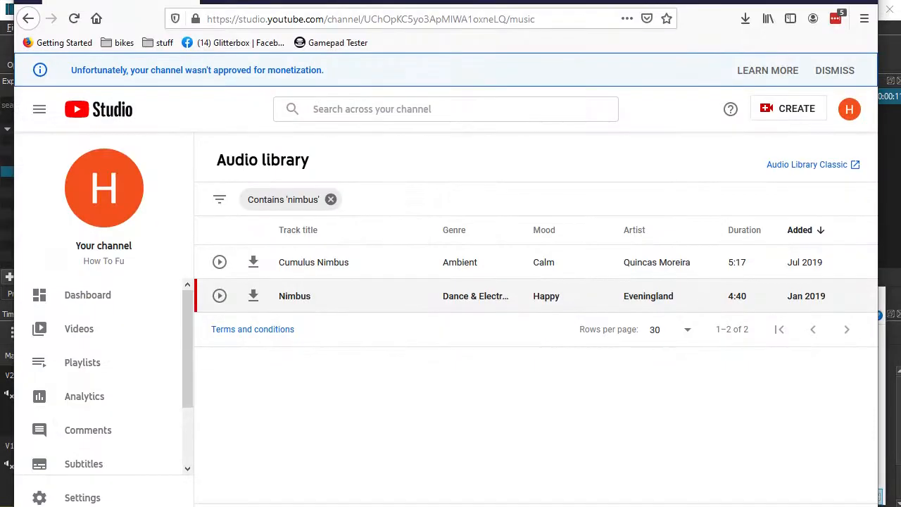
left_click(792, 109)
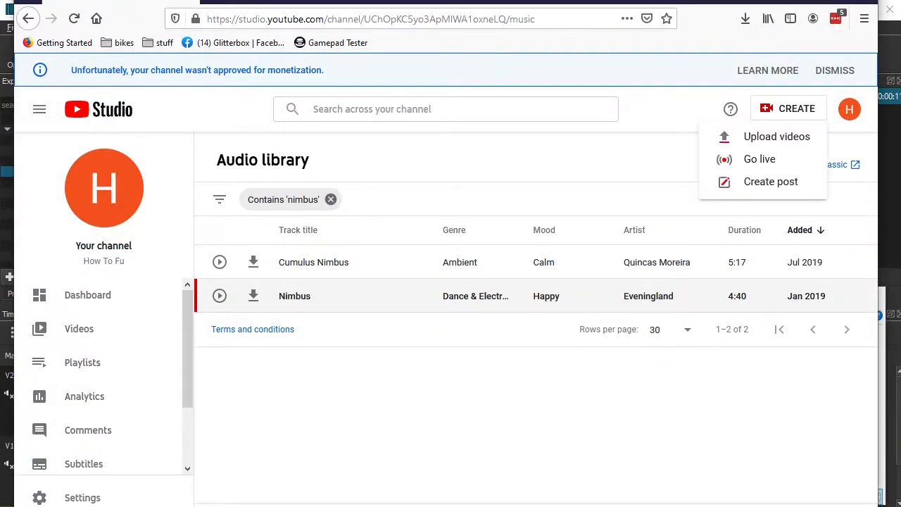
left_click(774, 137)
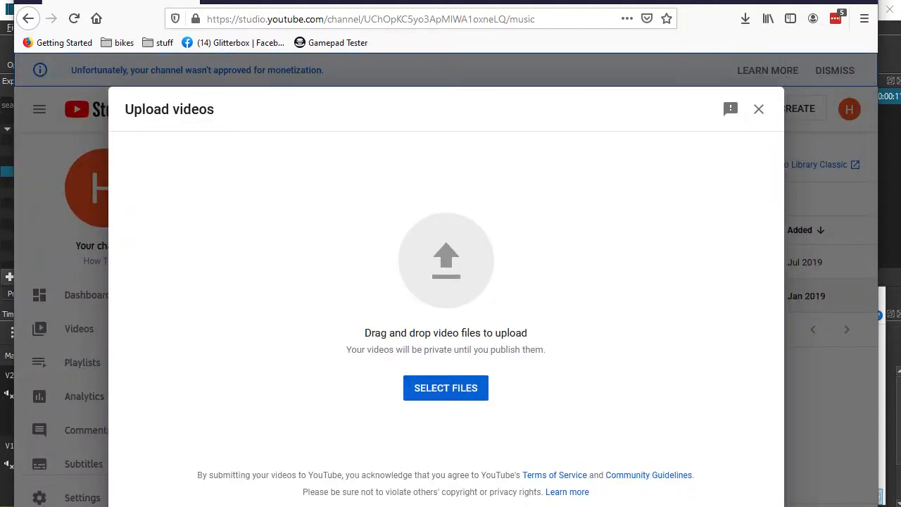
key("alt+Tab")
left_click_drag(154, 401, 467, 201)
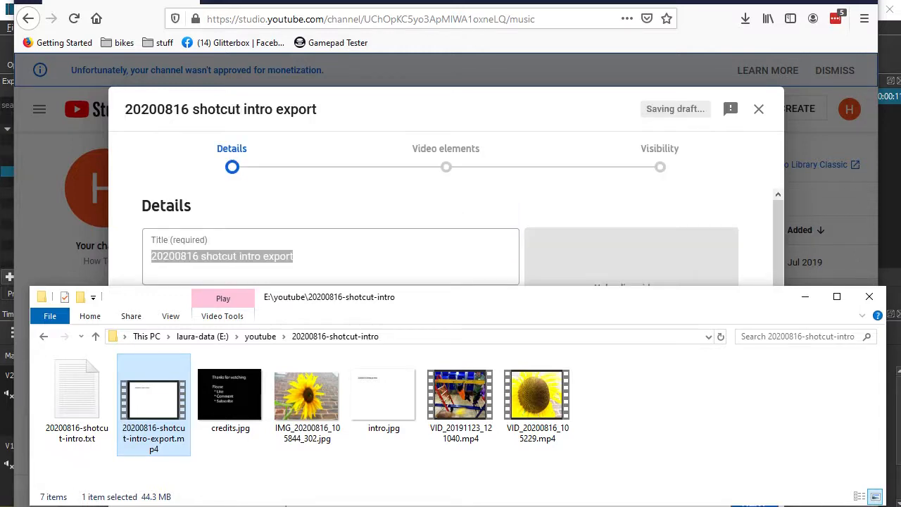
left_click(493, 204)
left_click(759, 109)
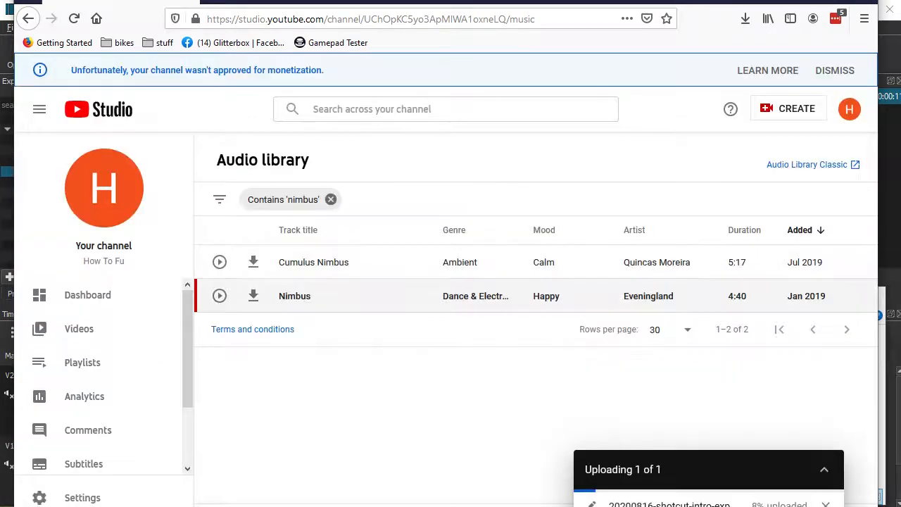
Permanently delete the draft video 20200816 shotcut intro export from the channel's uploads
left_click(79, 329)
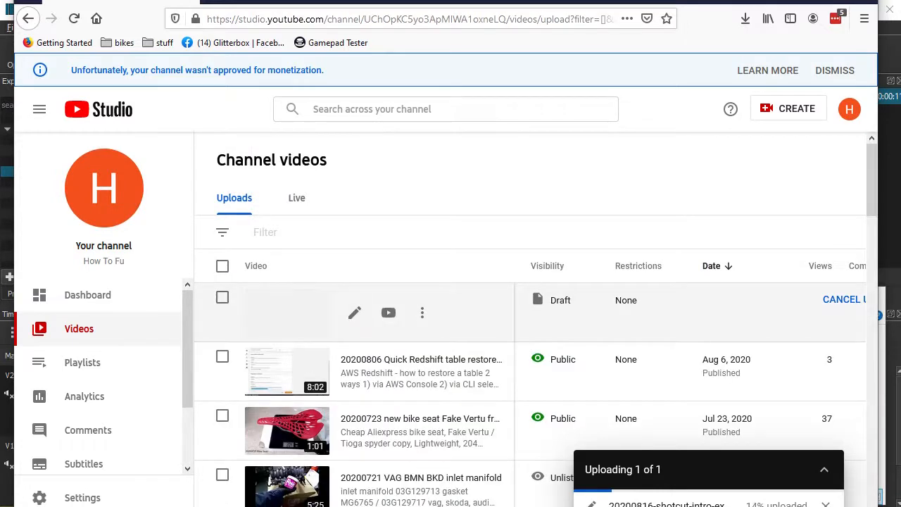
left_click(422, 312)
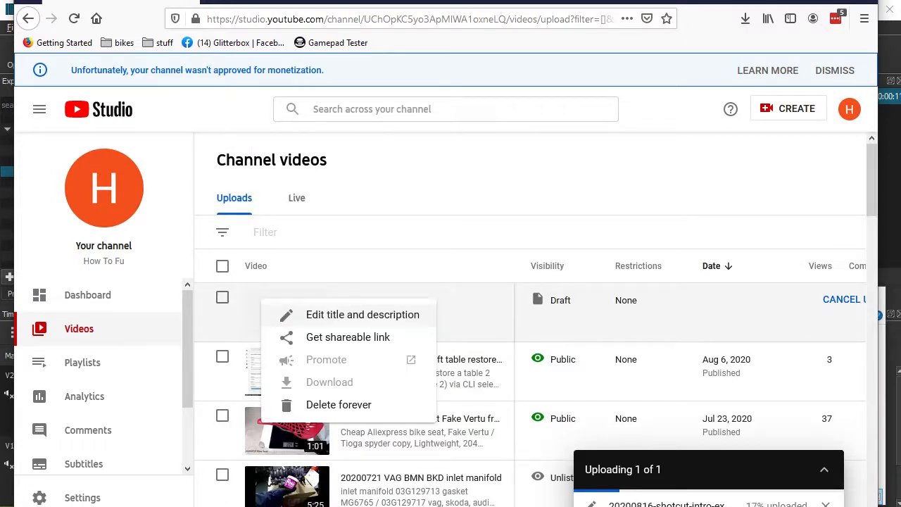
left_click(339, 404)
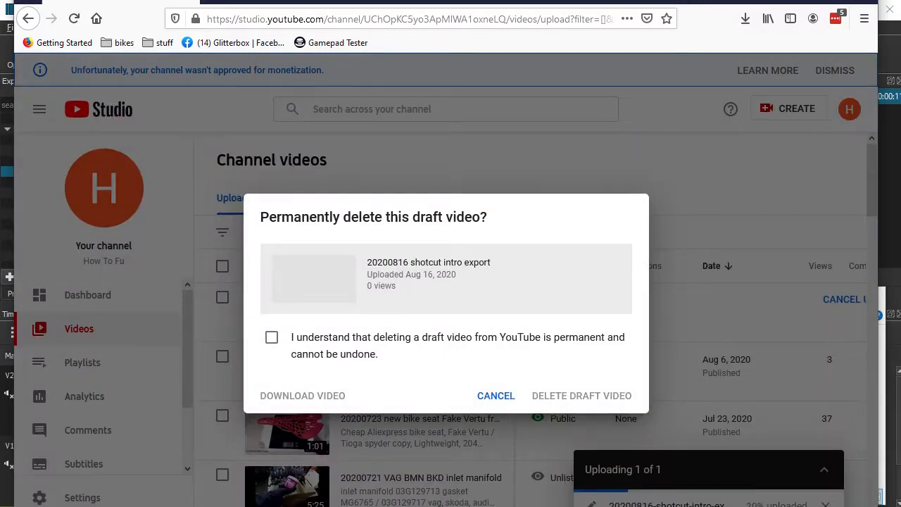
left_click(272, 337)
left_click(582, 395)
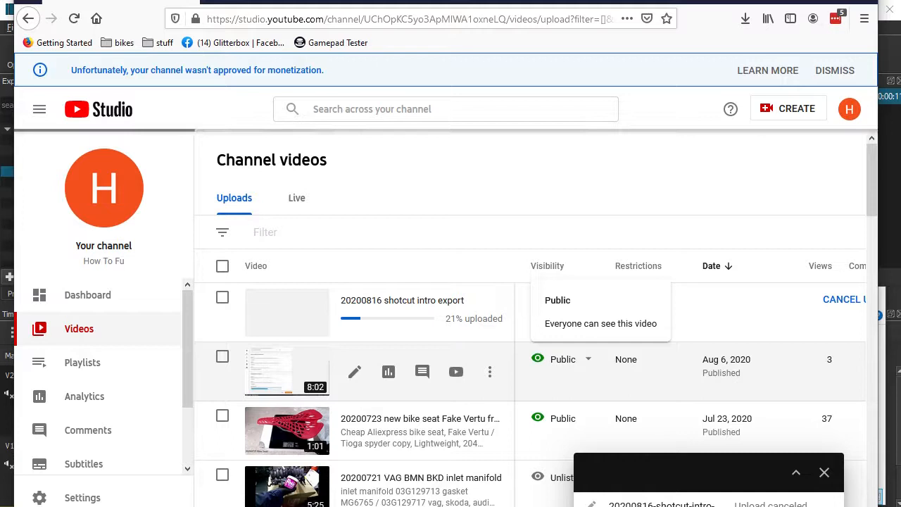
Switch YouTube Studio to the other channel and upload 20200816-shotcut-intro-export.mp4 there
left_click(849, 109)
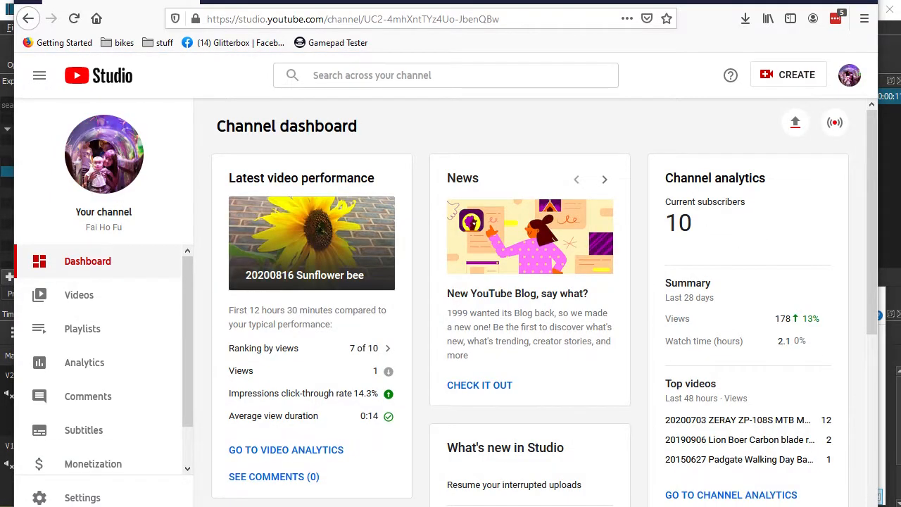
left_click(788, 74)
left_click(778, 101)
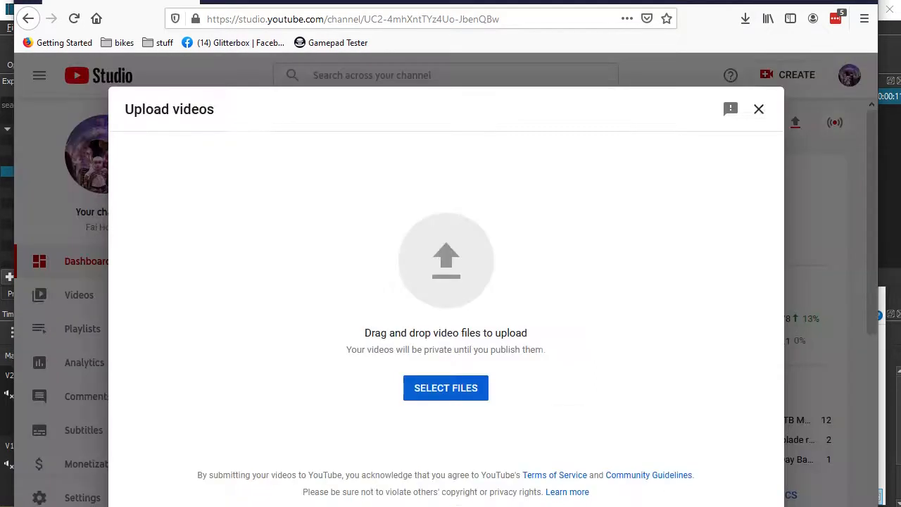
key("alt+Tab")
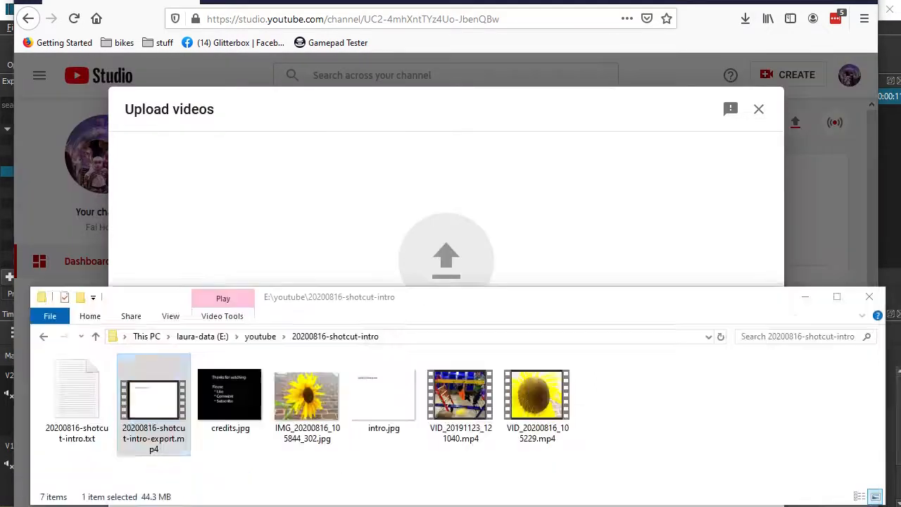
left_click_drag(154, 405, 446, 261)
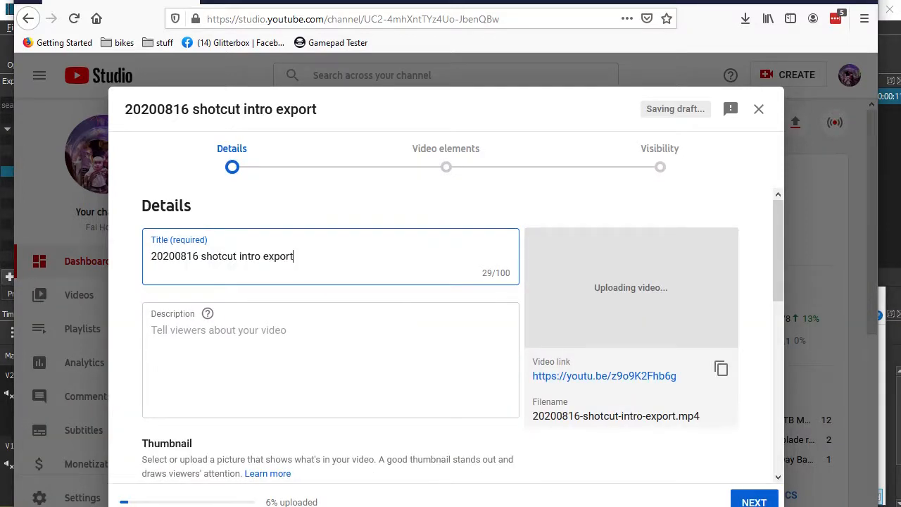
Shorten the uploaded video's title to 20200816 shotcut intro
key("ctrl+shift+Left")
key("BackSpace")
key("BackSpace")
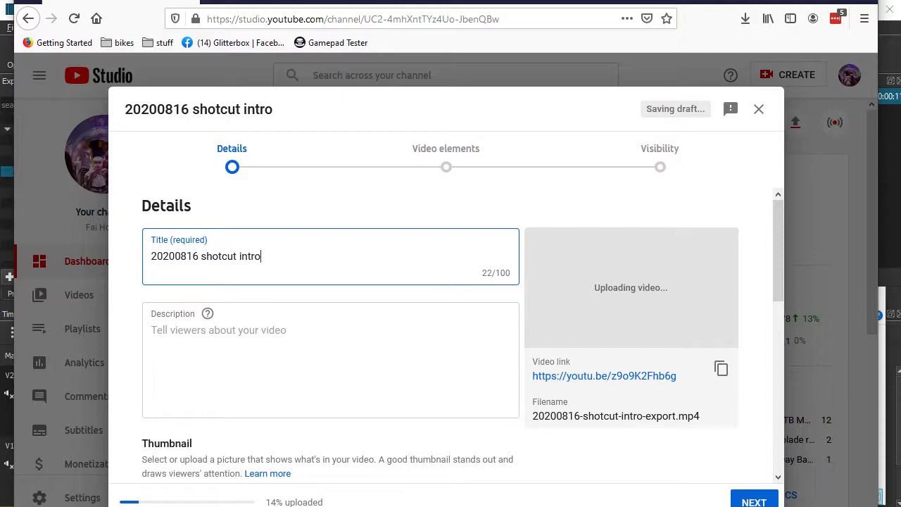
scroll(437, 317, "down", 3)
scroll(437, 317, "down", 2)
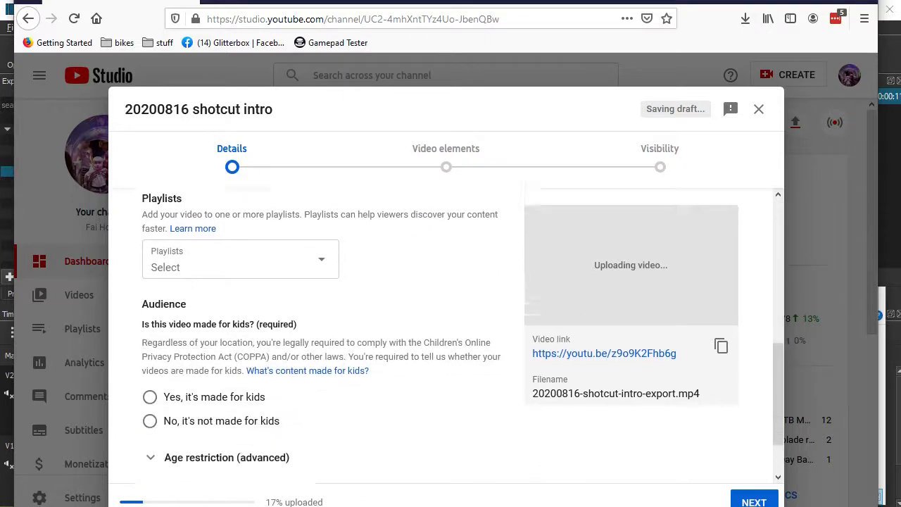
Show the additional upload details and add the tags bee, bees, sunflower, summer, pollen and tumble totts to the video
scroll(436, 317, "down", 2)
left_click(184, 436)
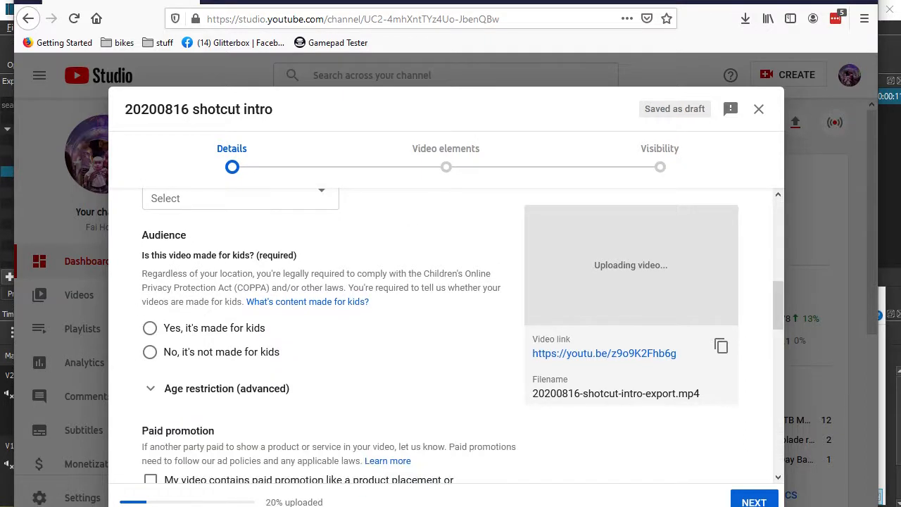
scroll(183, 435, "down", 3)
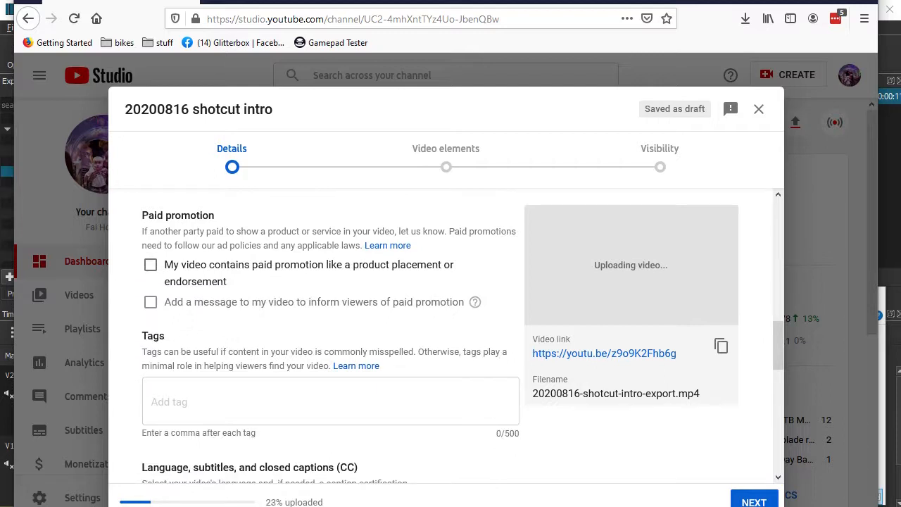
left_click(190, 402)
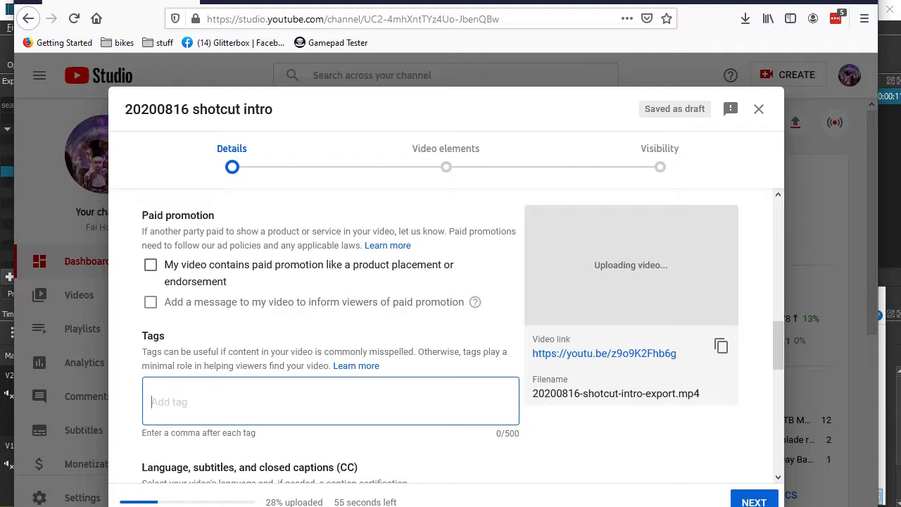
type("bee")
type(",")
type("bees,")
type("sunflower")
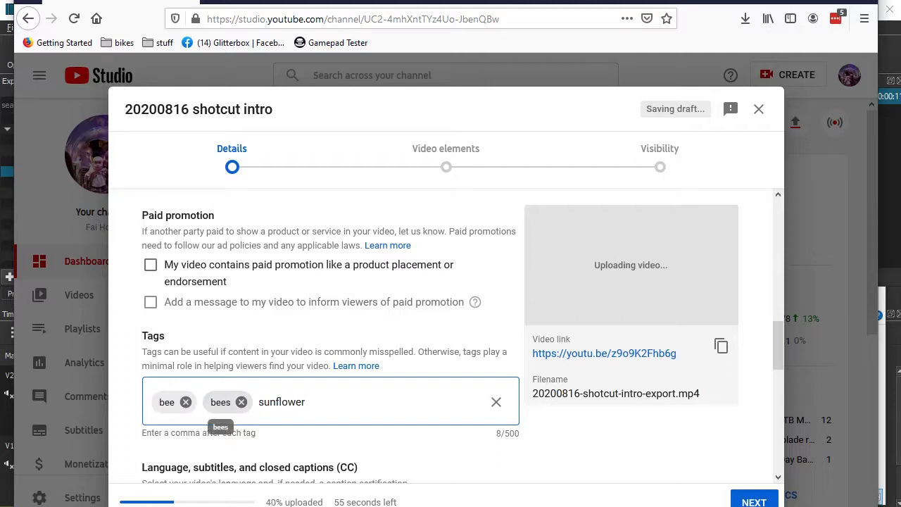
type(",")
type("summer")
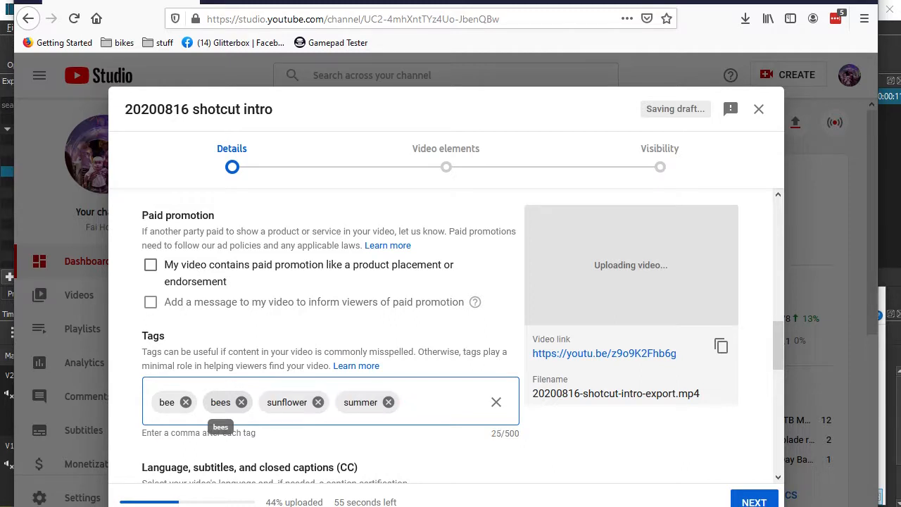
type(",pollen,")
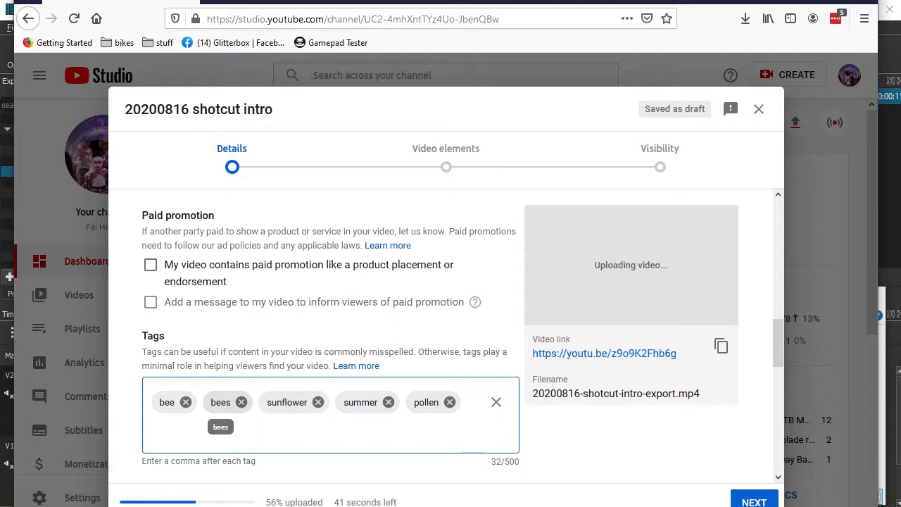
type("tumble toot")
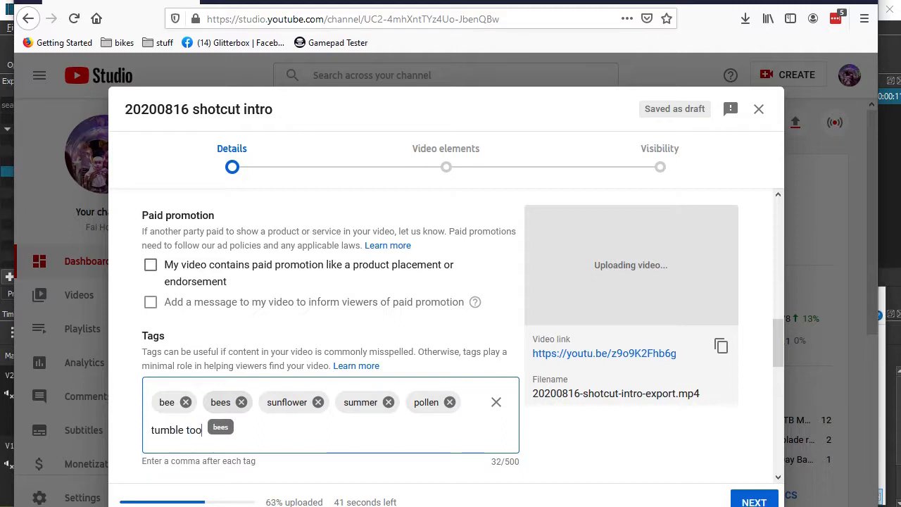
type("ts")
key("BackSpace")
type(",")
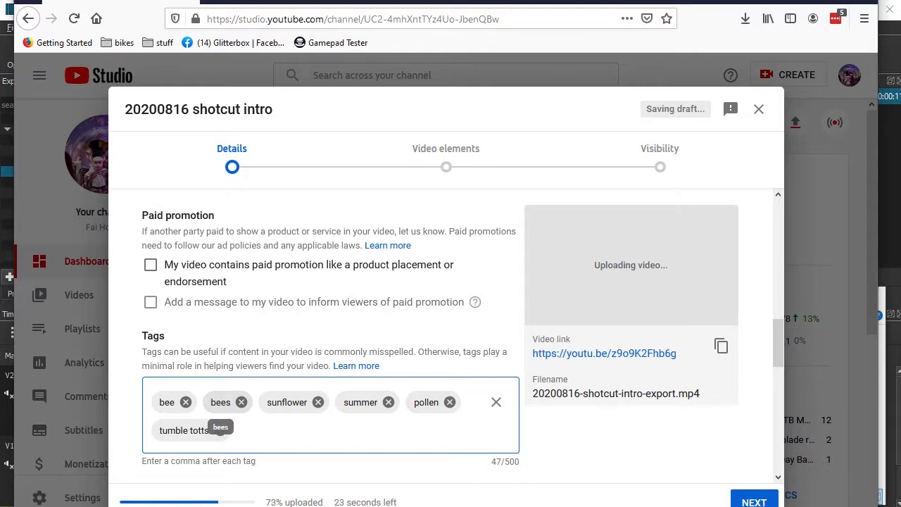
Look through the available playlists without choosing one, and review the remaining language and recording options
scroll(443, 338, "up", 10)
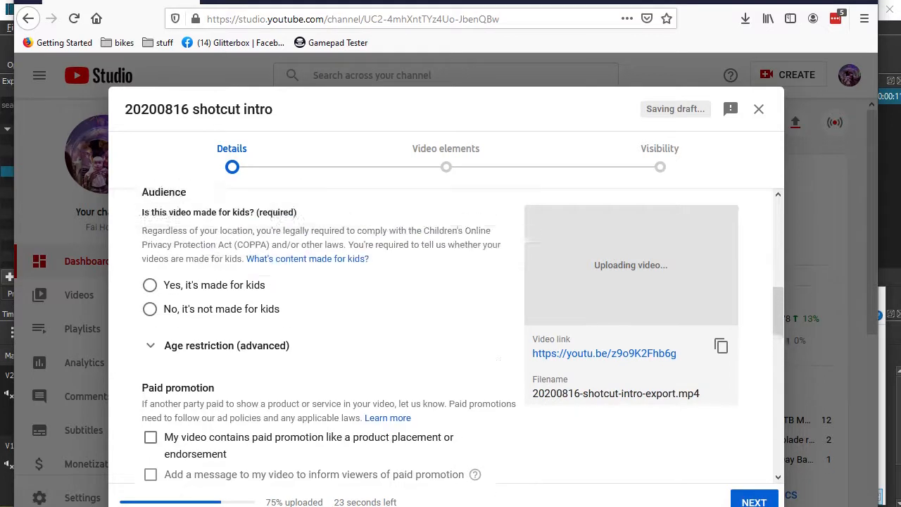
scroll(443, 338, "down", 3)
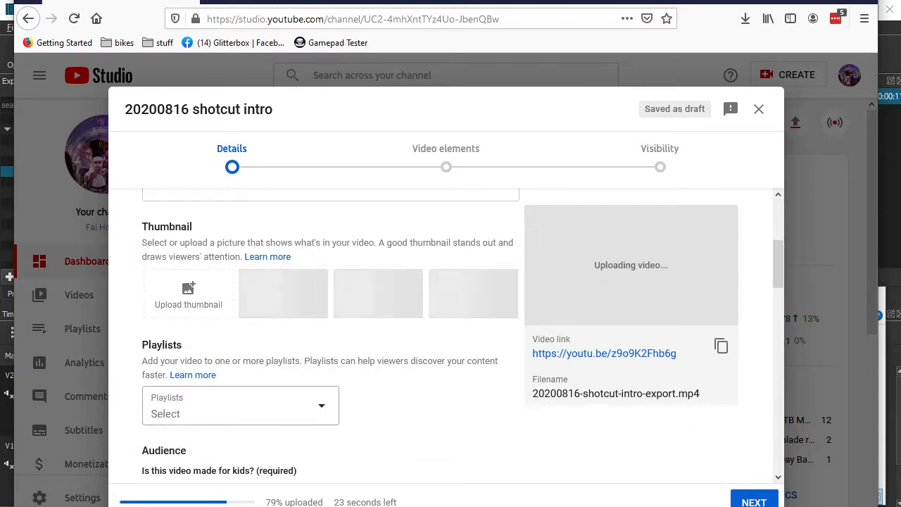
left_click(241, 406)
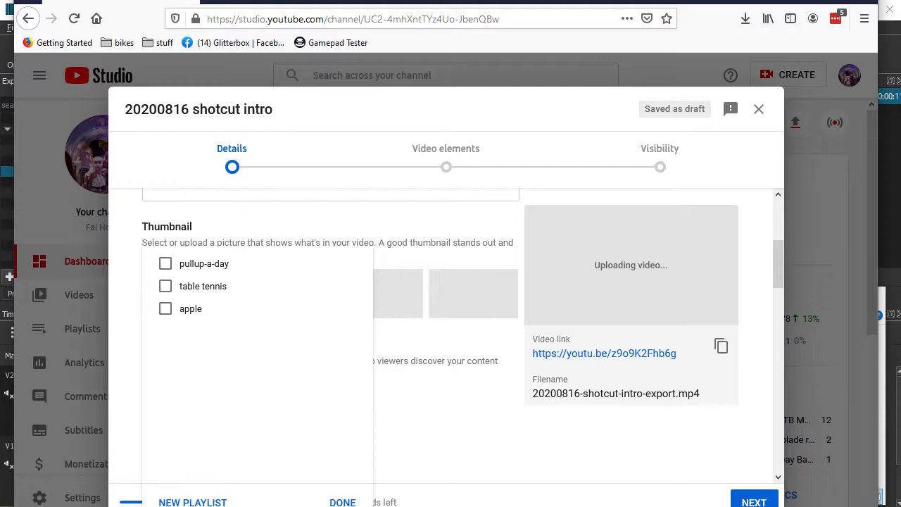
left_click(343, 502)
scroll(442, 338, "down", 3)
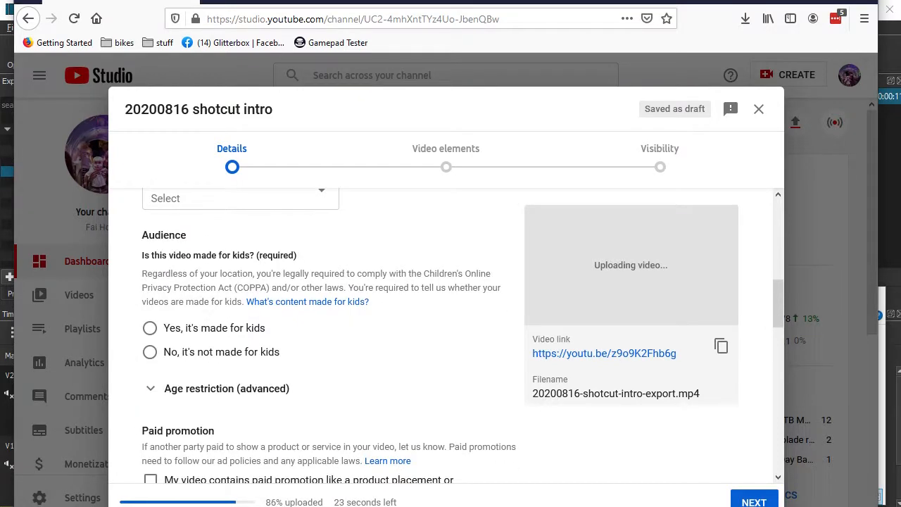
scroll(442, 338, "down", 2)
scroll(442, 338, "down", 4)
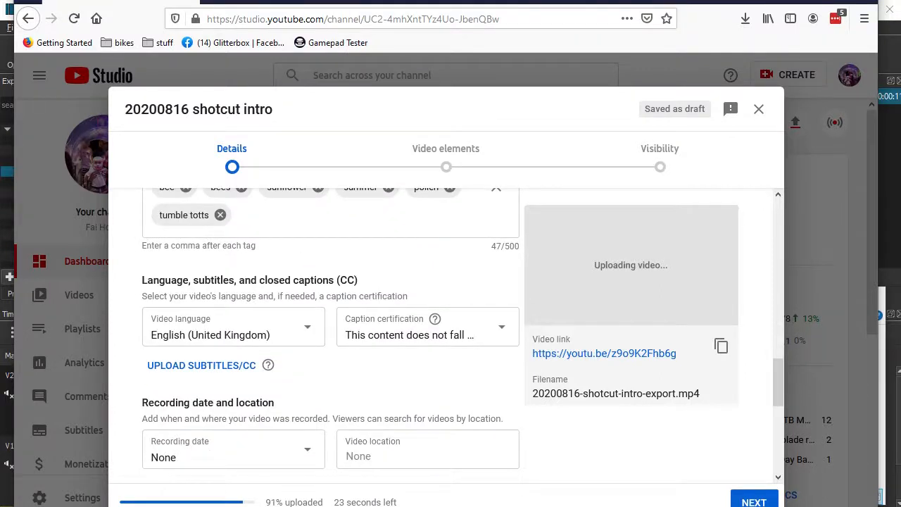
Mark the video as not made for kids and continue to the video elements stage
left_click(754, 501)
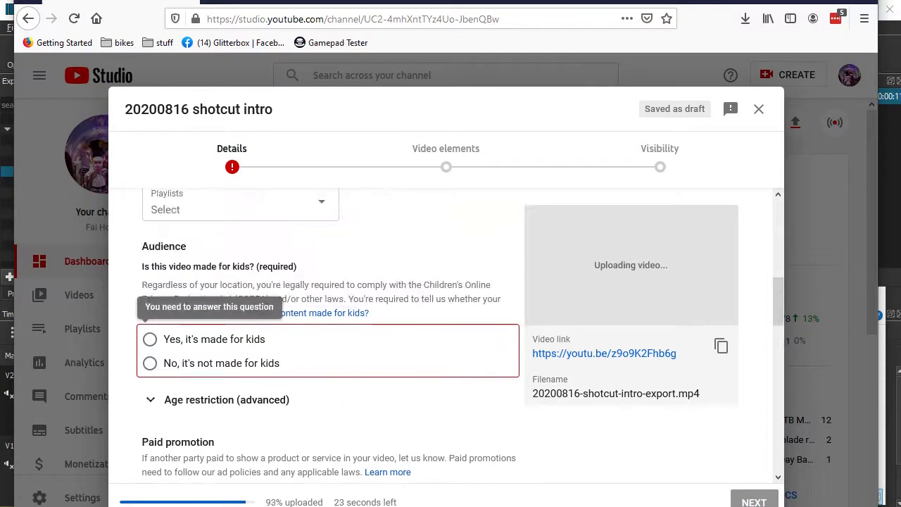
left_click(150, 363)
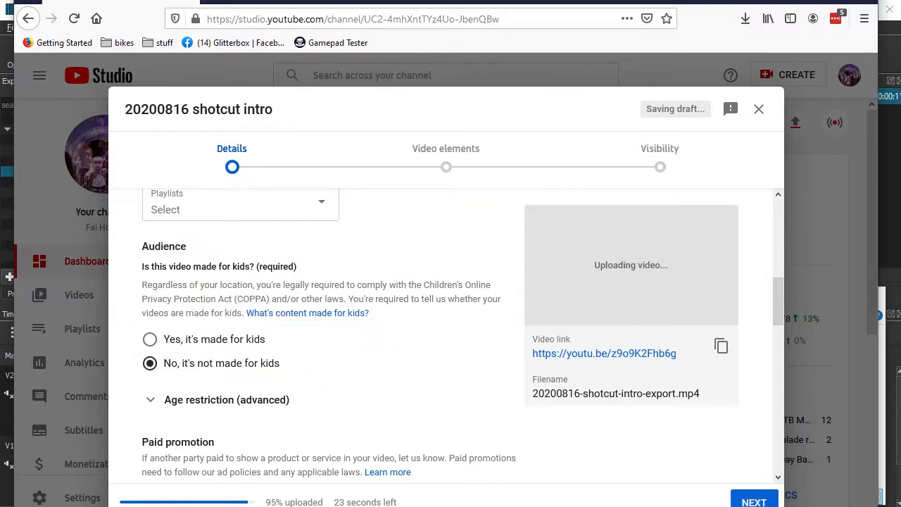
left_click(755, 501)
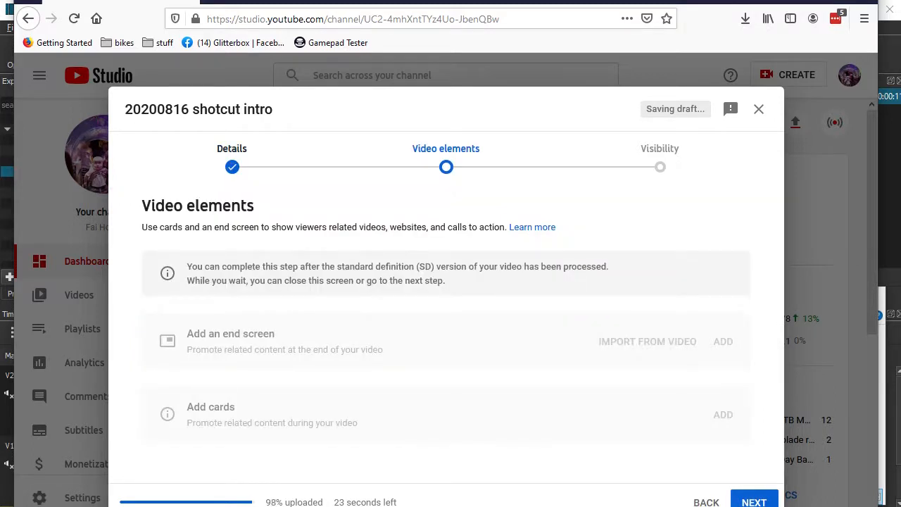
Skip the end screen and cards, publish the video with Public visibility, and close the processing notice
double_click(221, 407)
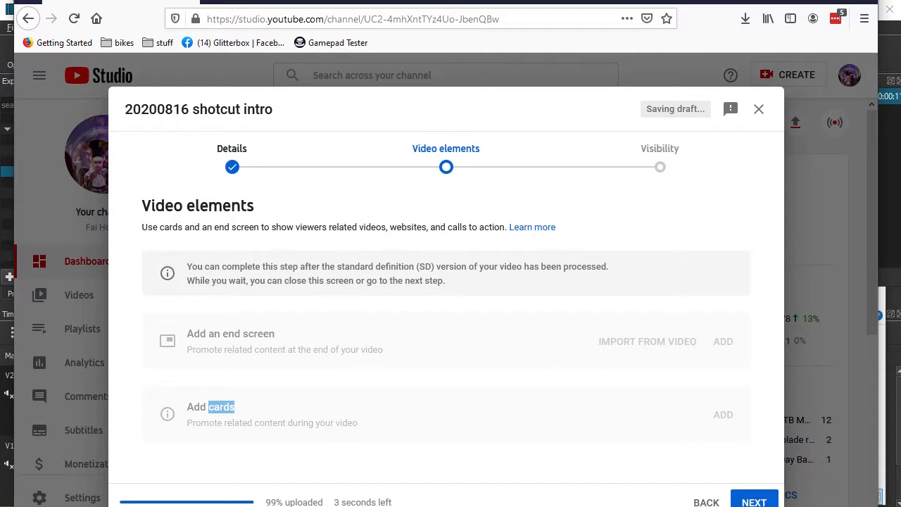
left_click(221, 408)
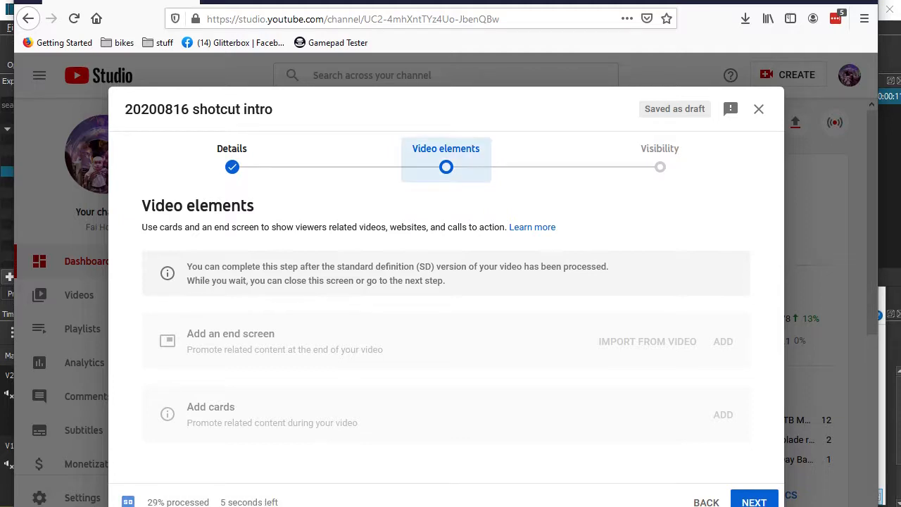
left_click(754, 502)
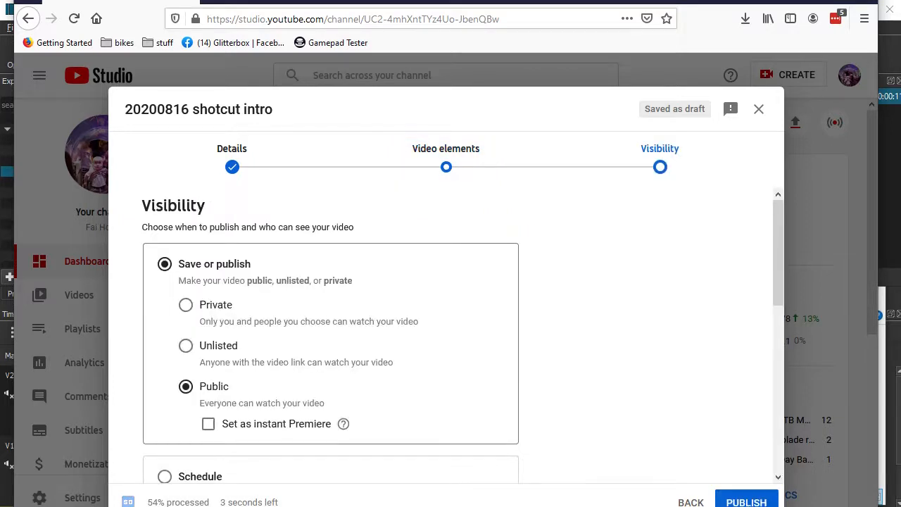
scroll(451, 338, "down", 3)
scroll(451, 338, "down", 2)
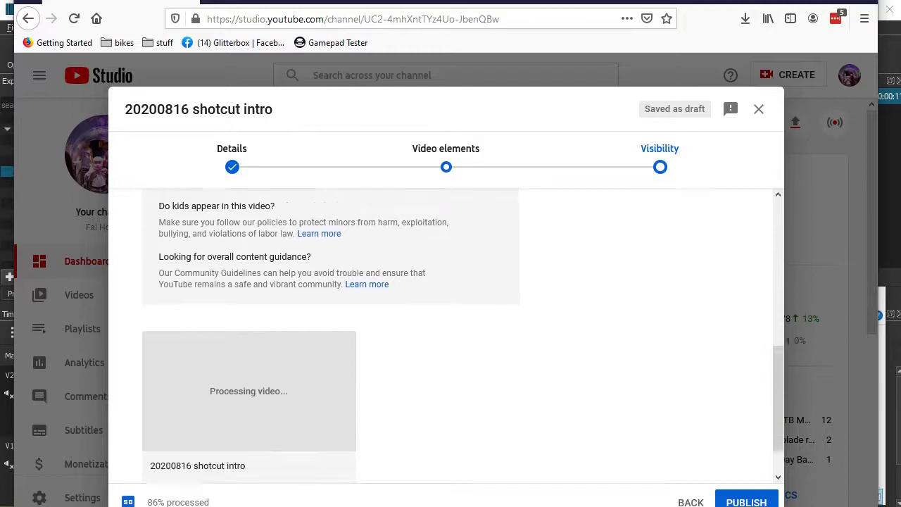
scroll(451, 338, "down", 1)
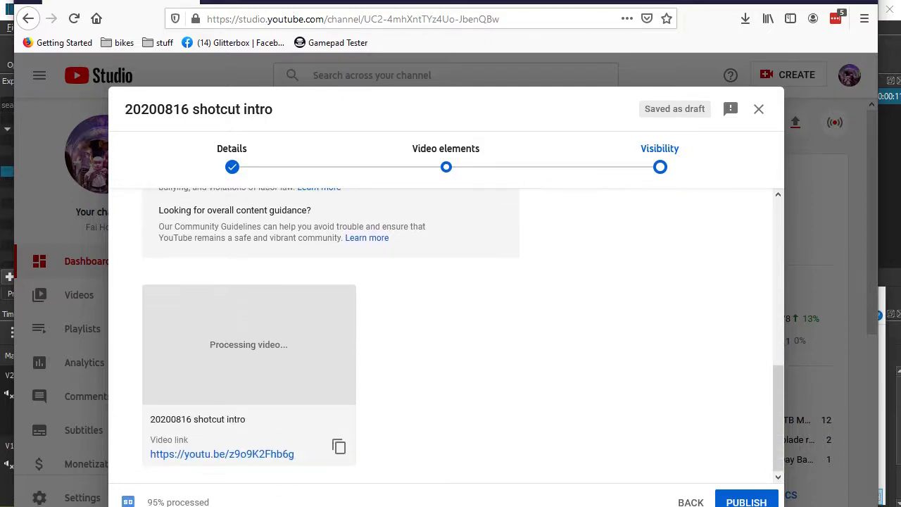
left_click(747, 502)
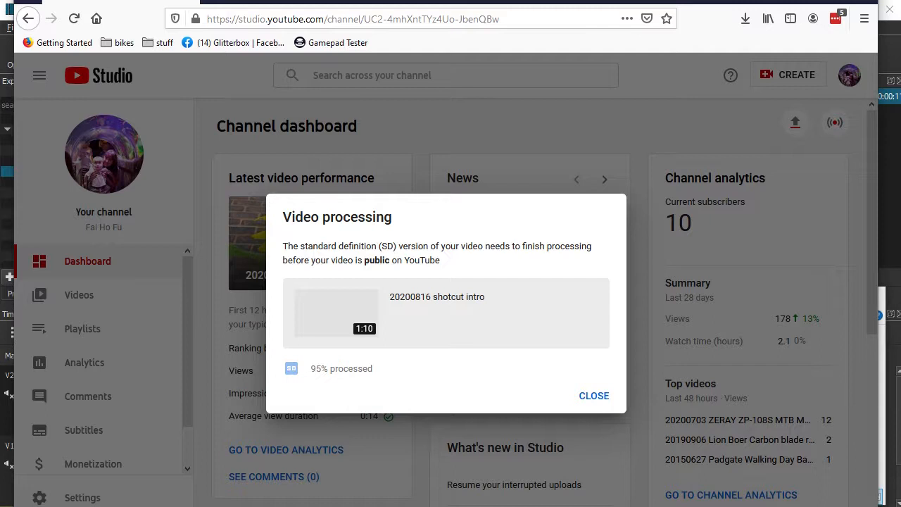
left_click(595, 396)
Open the details of the 20200816 shotcut intro video from the channel's list of uploads
left_click(79, 295)
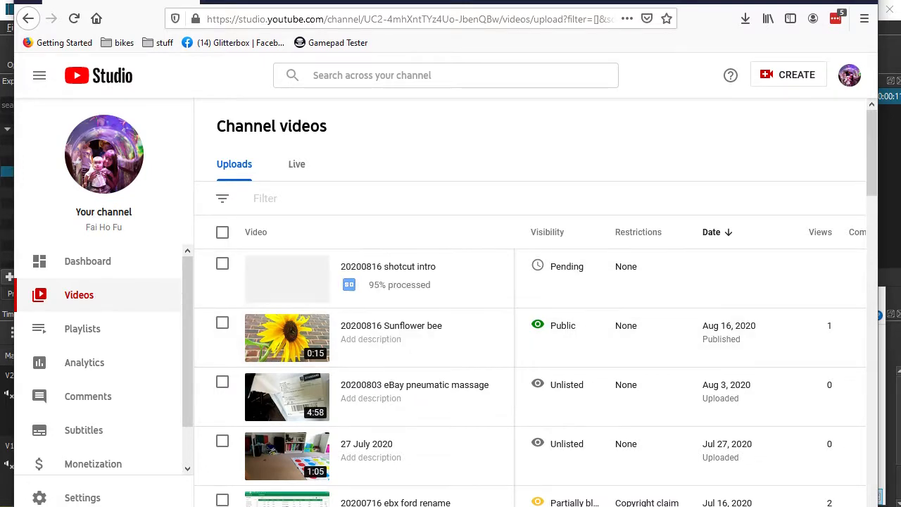
left_click(490, 278)
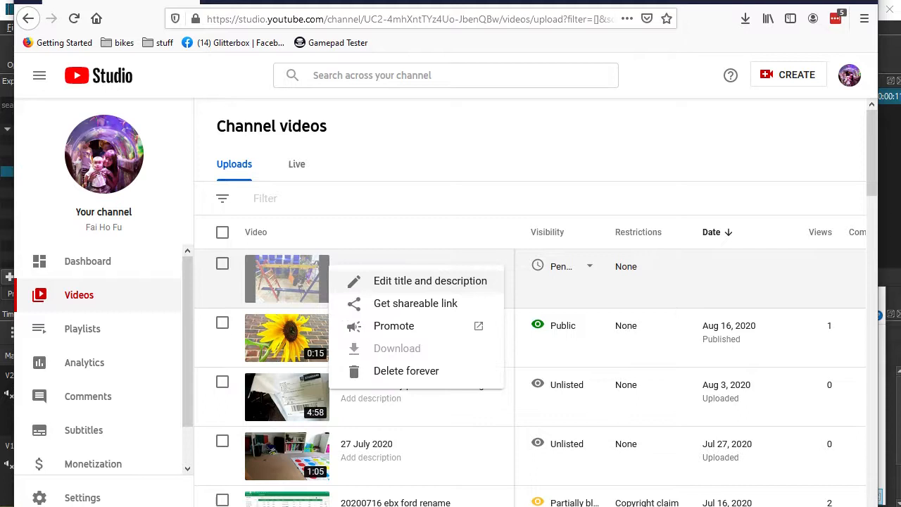
left_click(423, 199)
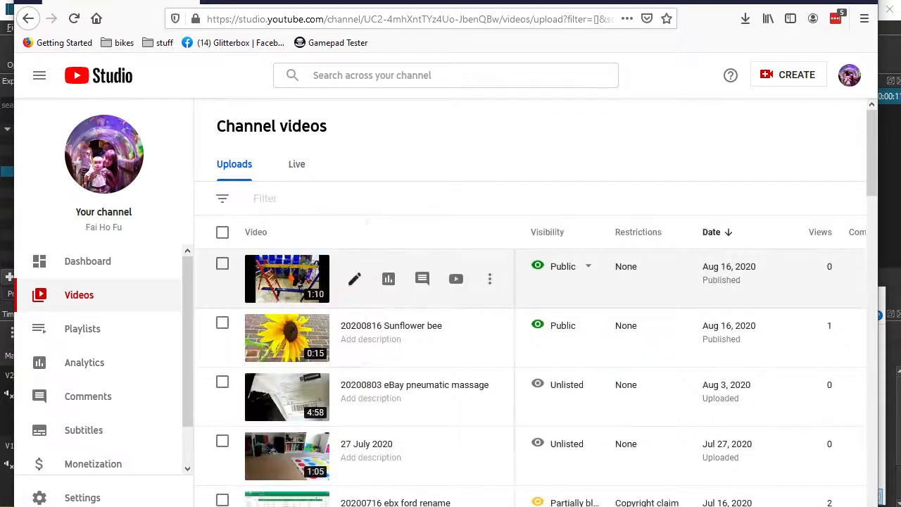
left_click(354, 279)
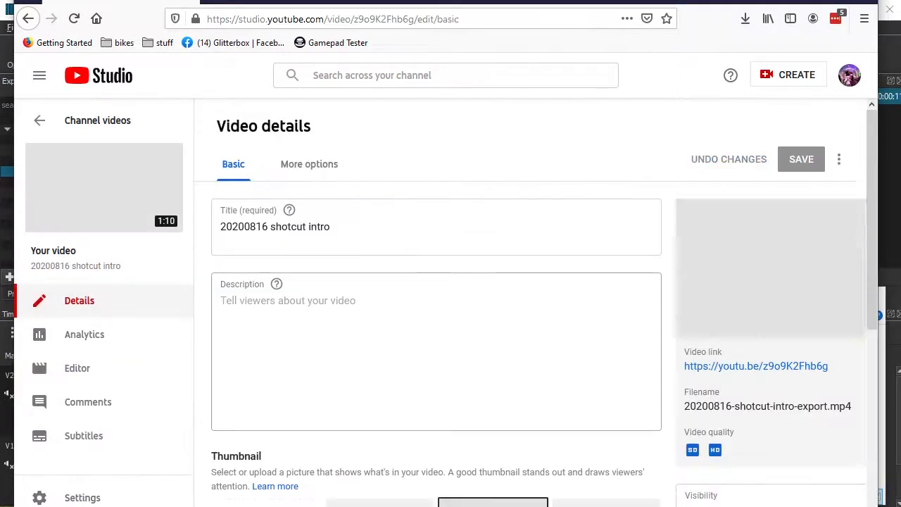
Set the video's recording date to Aug 16, 2020 in the additional options, save, and return to the channel's videos
left_click(307, 162)
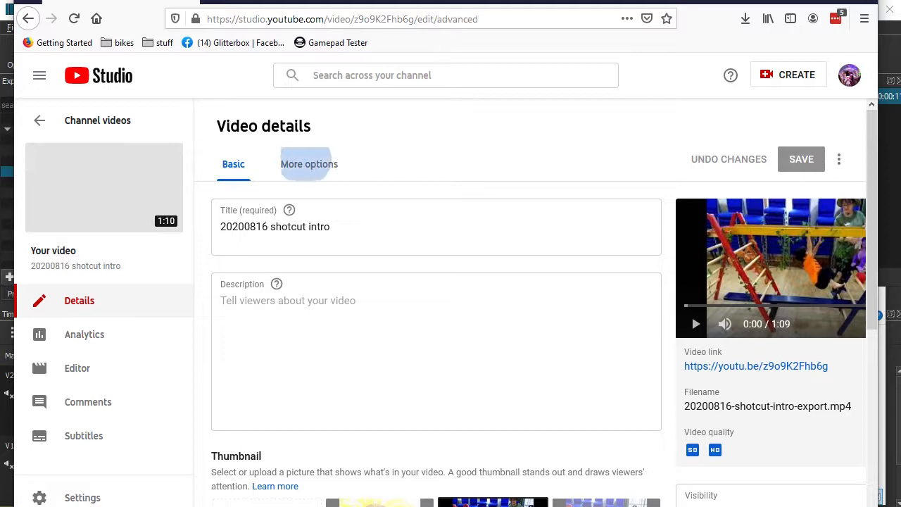
scroll(532, 317, "down", 5)
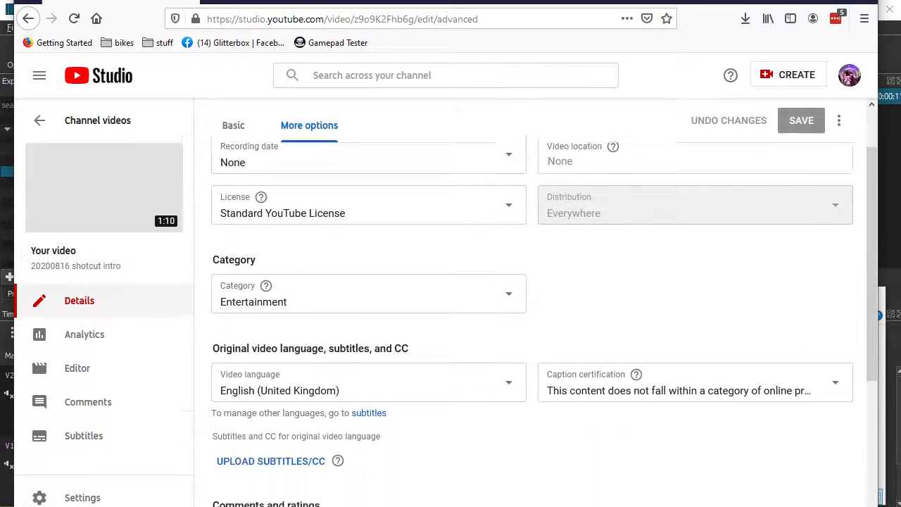
scroll(540, 409, "up", 4)
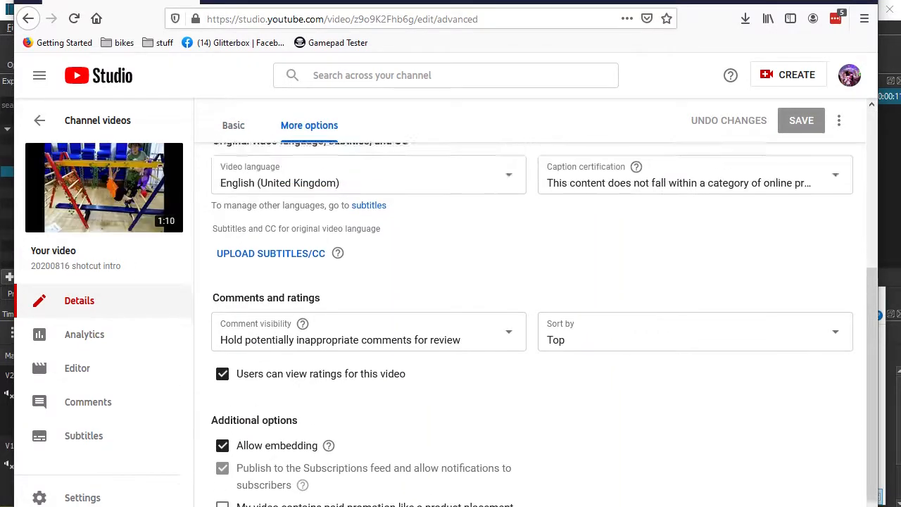
scroll(540, 408, "up", 1)
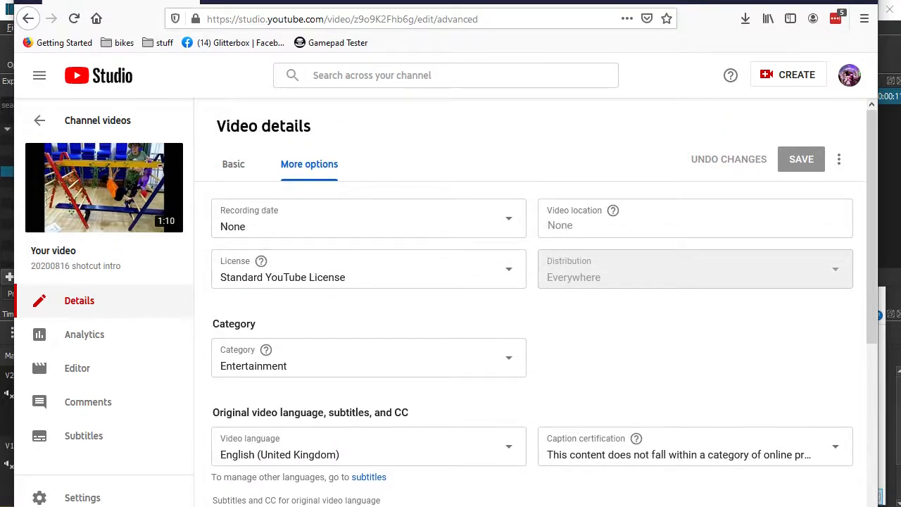
left_click(508, 219)
left_click(229, 389)
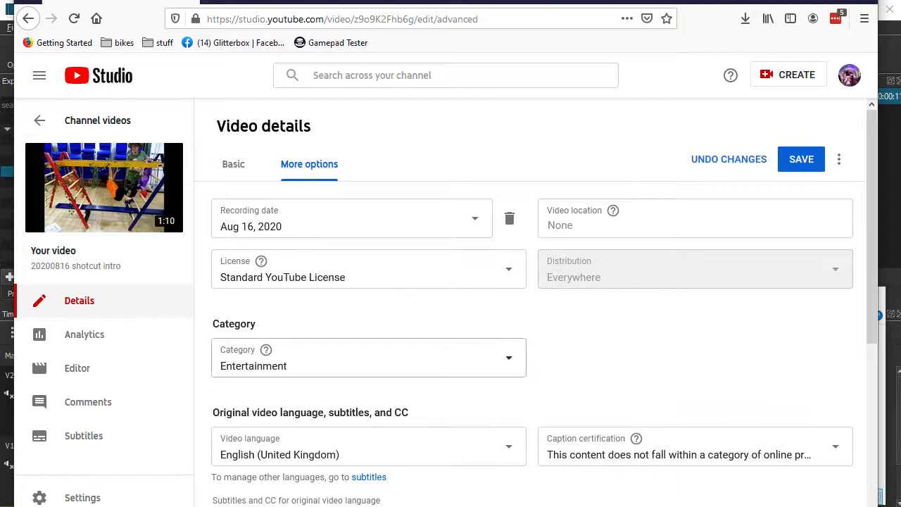
scroll(535, 310, "down", 3)
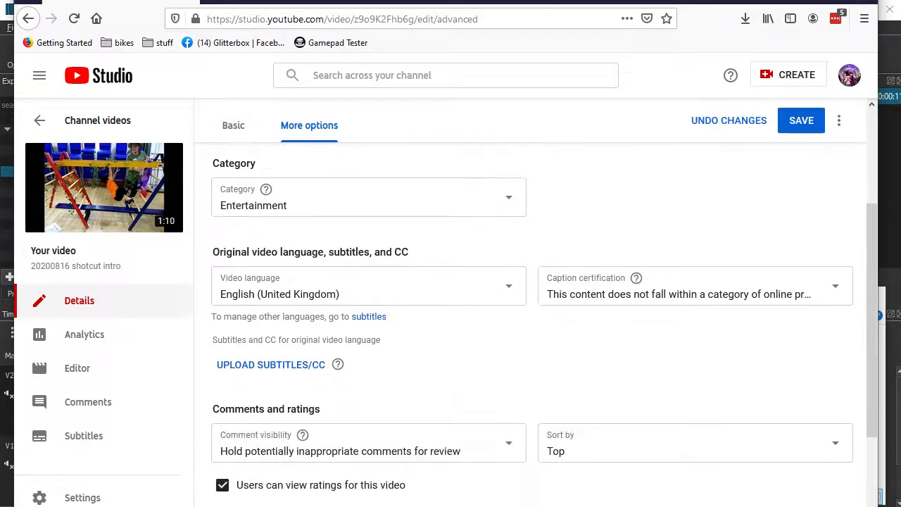
scroll(544, 320, "down", 3)
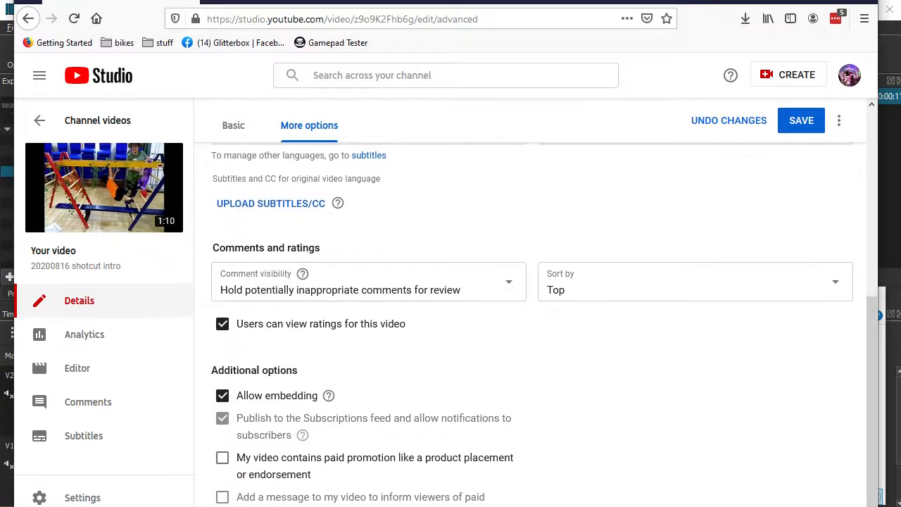
scroll(535, 310, "up", 6)
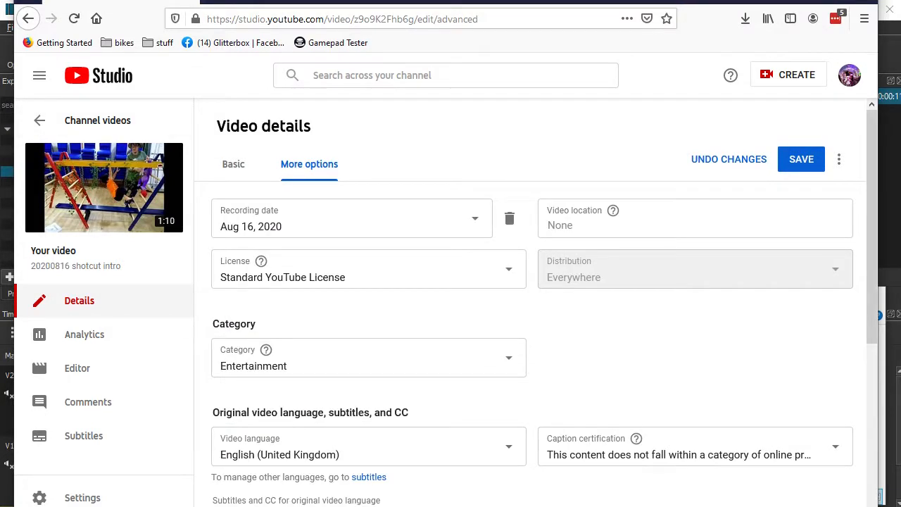
left_click(802, 159)
left_click(97, 120)
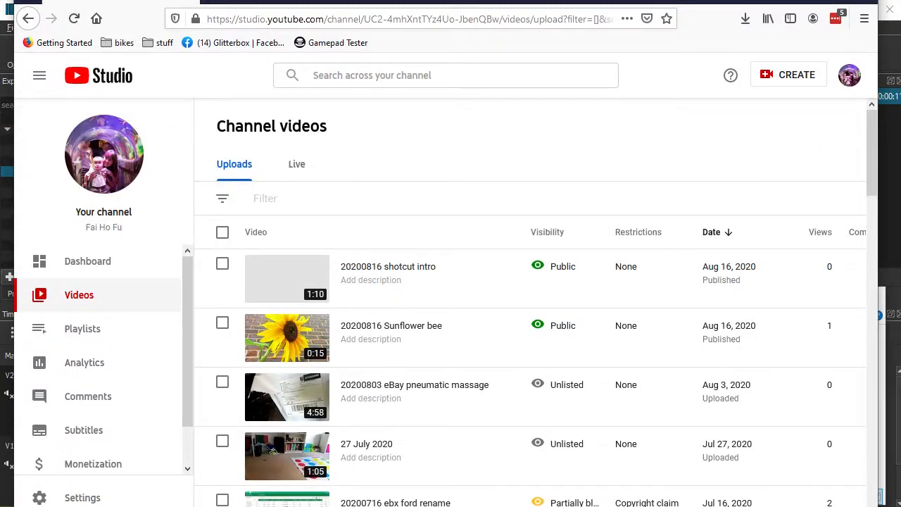
Find the 20200703 ZERAY ZP-108S MTB pedals video among the channel's uploads and open its additional options
scroll(388, 239, "down", 3)
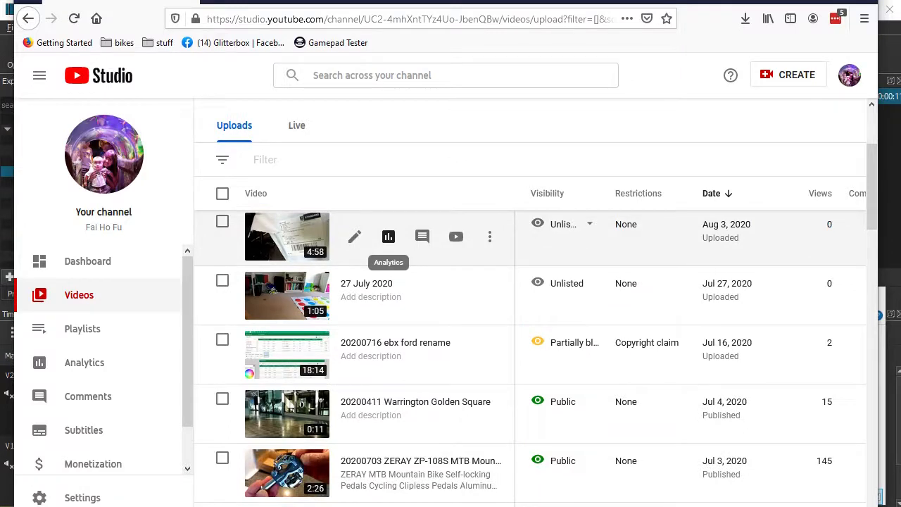
scroll(388, 237, "down", 2)
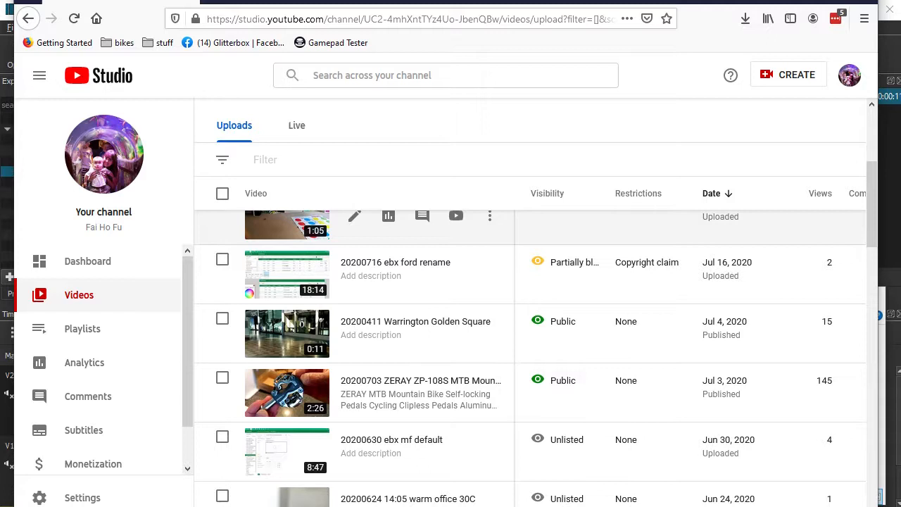
scroll(388, 240, "down", 4)
scroll(388, 239, "up", 2)
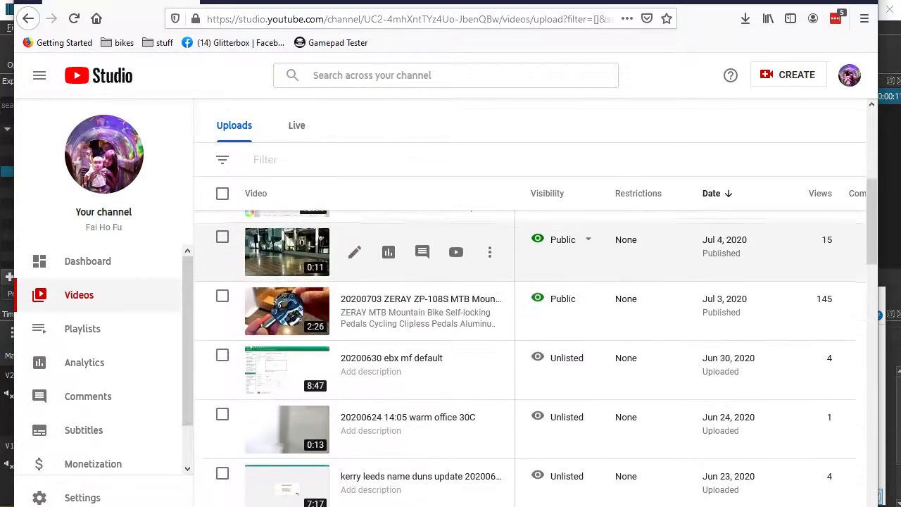
left_click(354, 311)
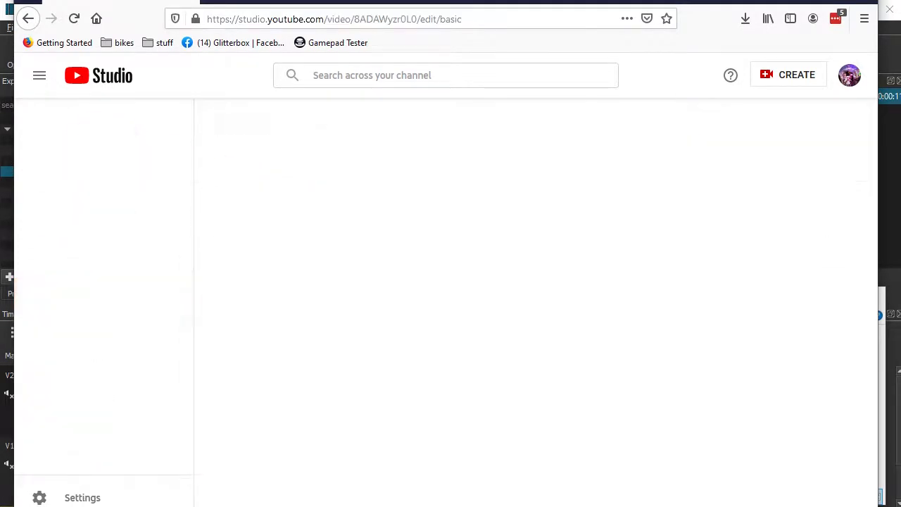
left_click(320, 165)
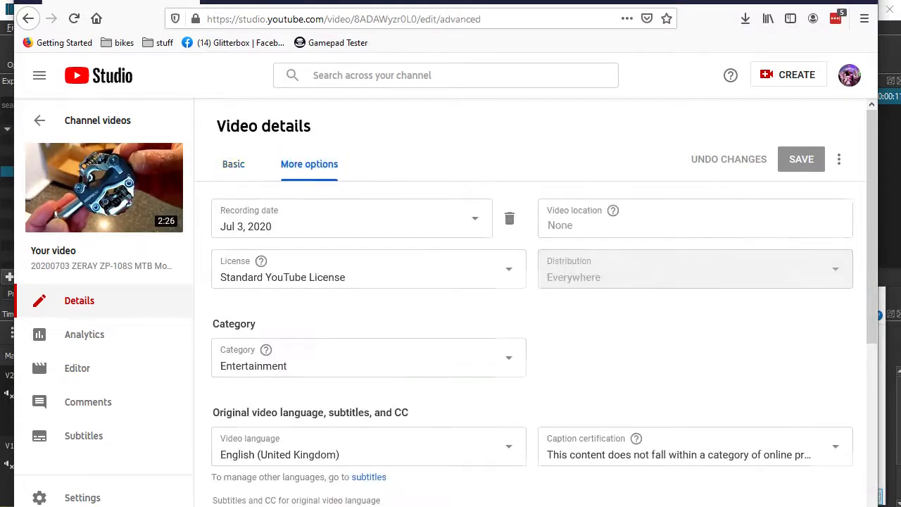
Review the pedals video's language, comment and embedding options, and go to its video editor
scroll(536, 300, "down", 2)
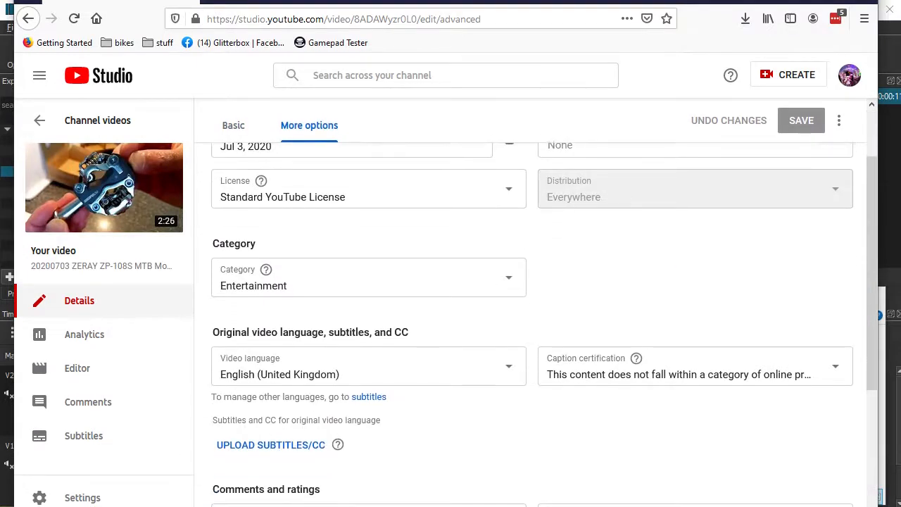
scroll(535, 301, "down", 6)
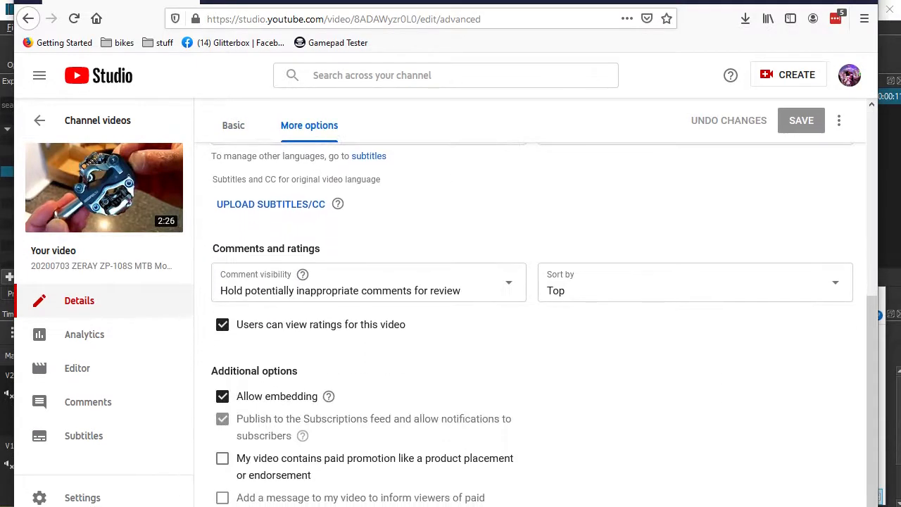
scroll(536, 301, "up", 6)
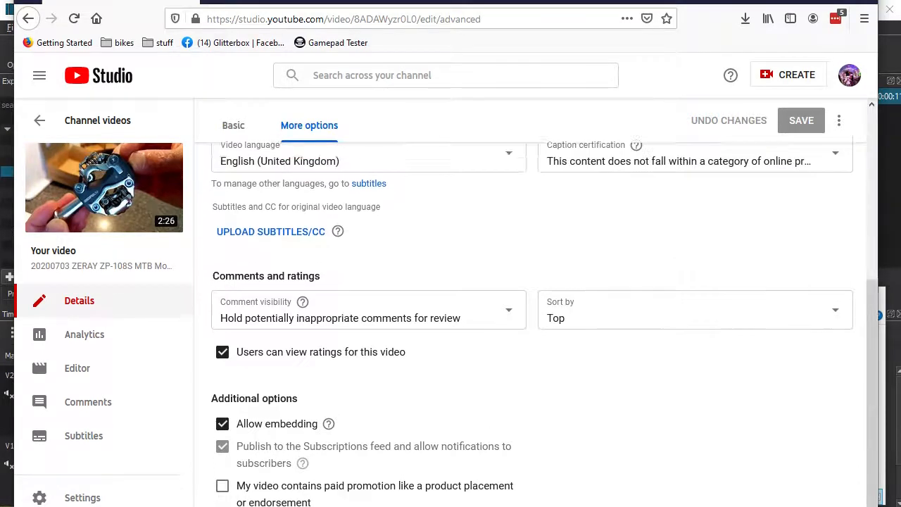
scroll(536, 301, "up", 2)
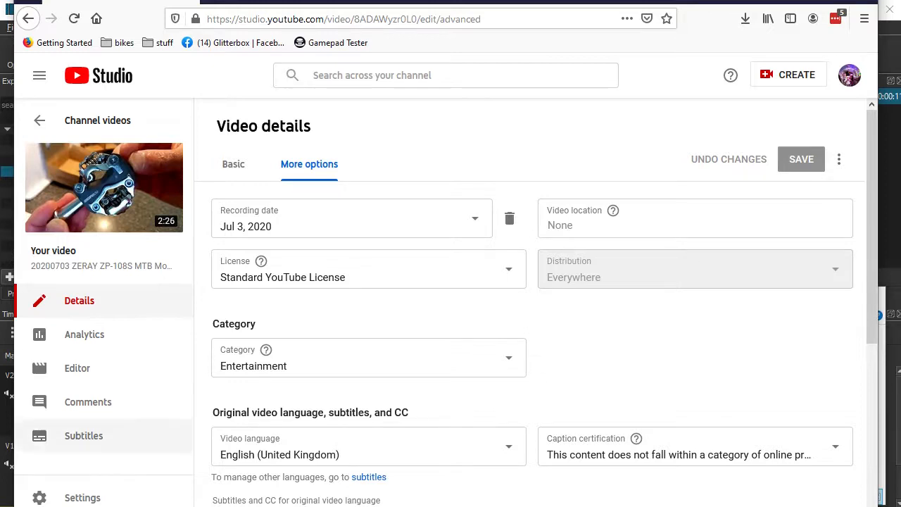
left_click(78, 368)
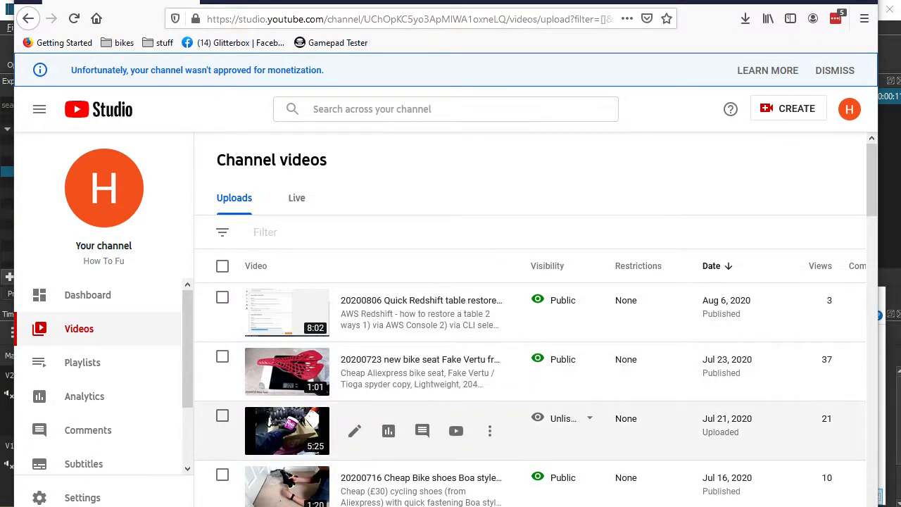
Open the details of the 20200721 VAG BMN BKD inlet manifold video and look over its thumbnail, audience, playlist and end screen settings
left_click(355, 430)
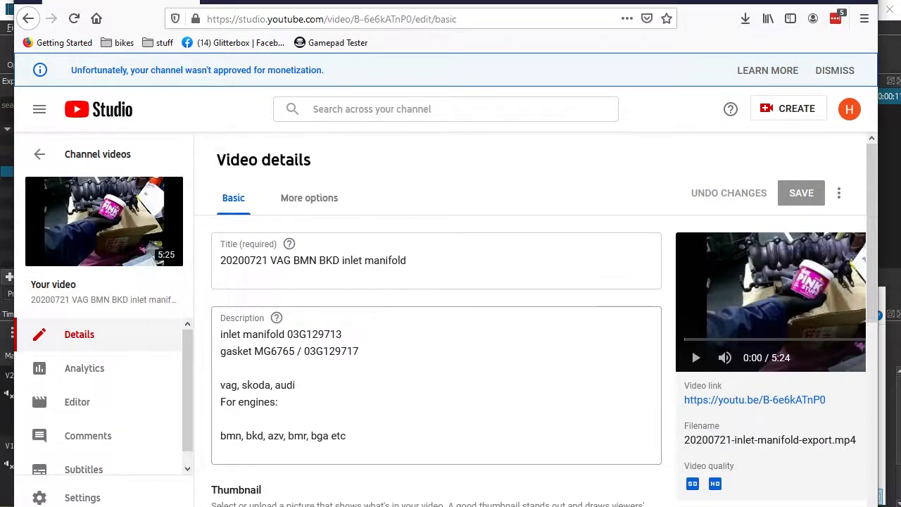
scroll(436, 317, "down", 5)
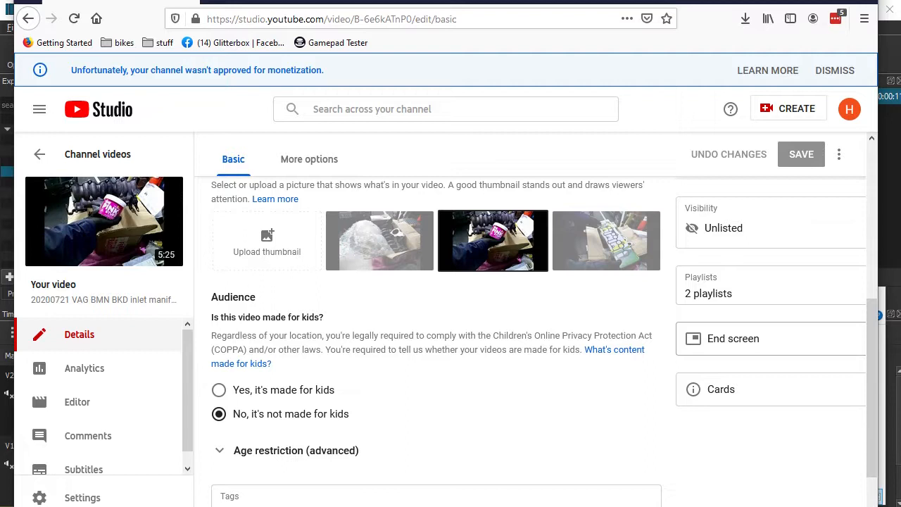
scroll(437, 317, "up", 5)
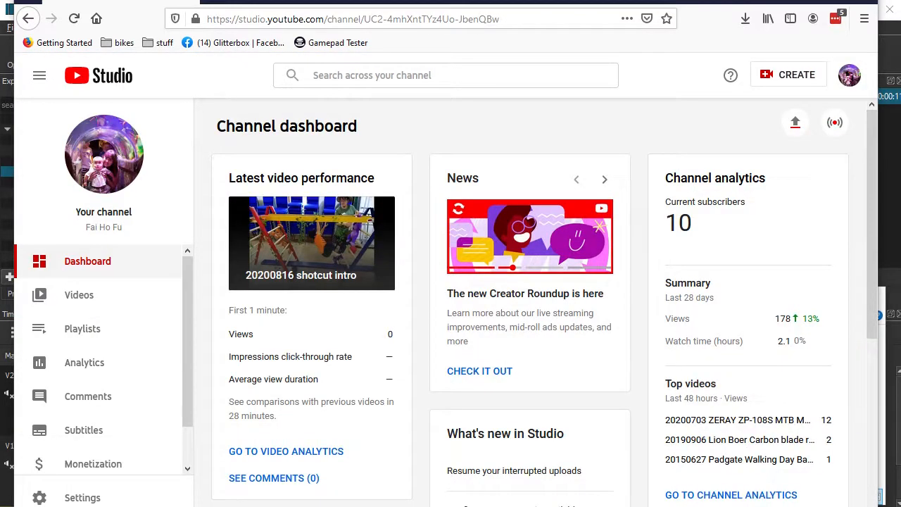
Open the end screen editor for the 20200816 shotcut intro video from the channel's uploads
left_click(79, 295)
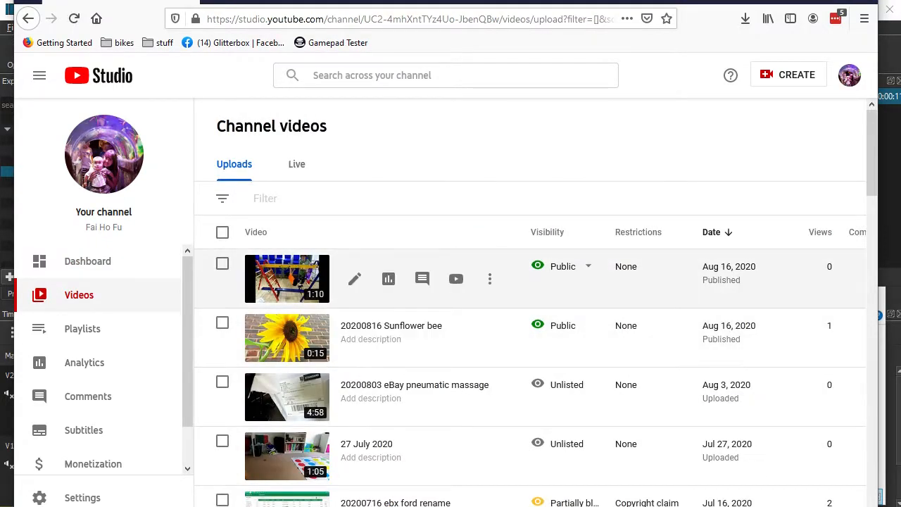
left_click(354, 278)
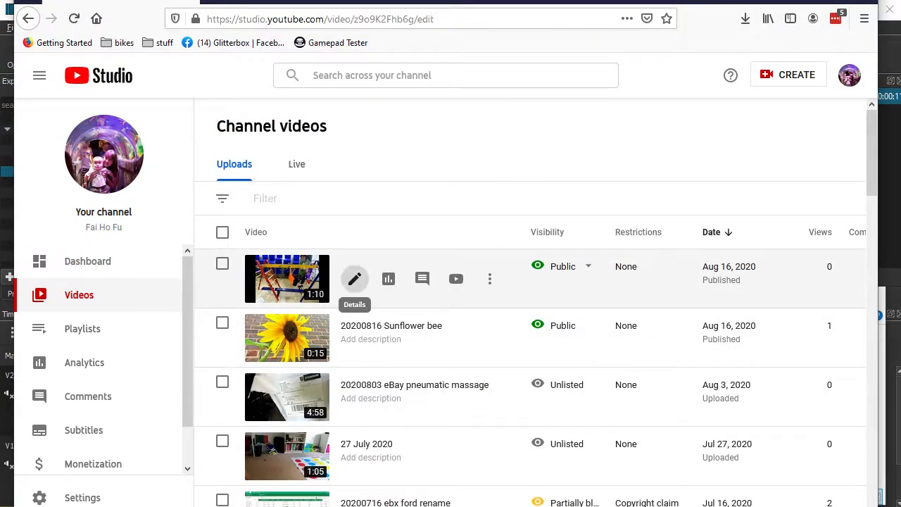
scroll(450, 310, "down", 3)
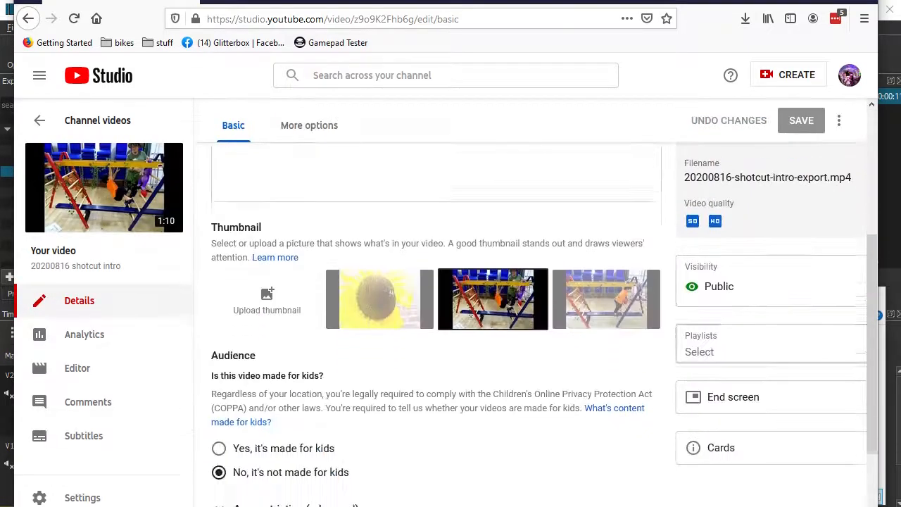
left_click(736, 385)
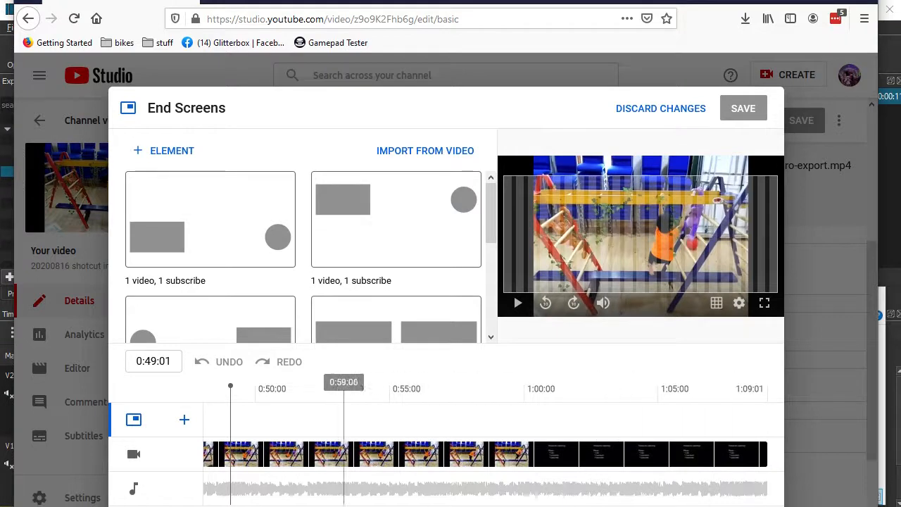
Locate the start of the closing credits at about 0:59:12 and apply the end screen template with a subscribe circle left and a video right
left_click_drag(231, 389, 524, 389)
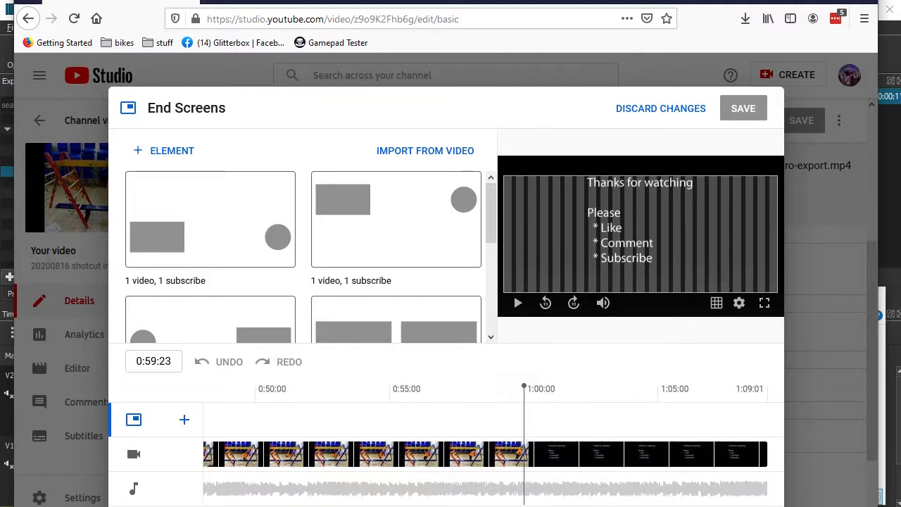
left_click_drag(524, 386, 512, 386)
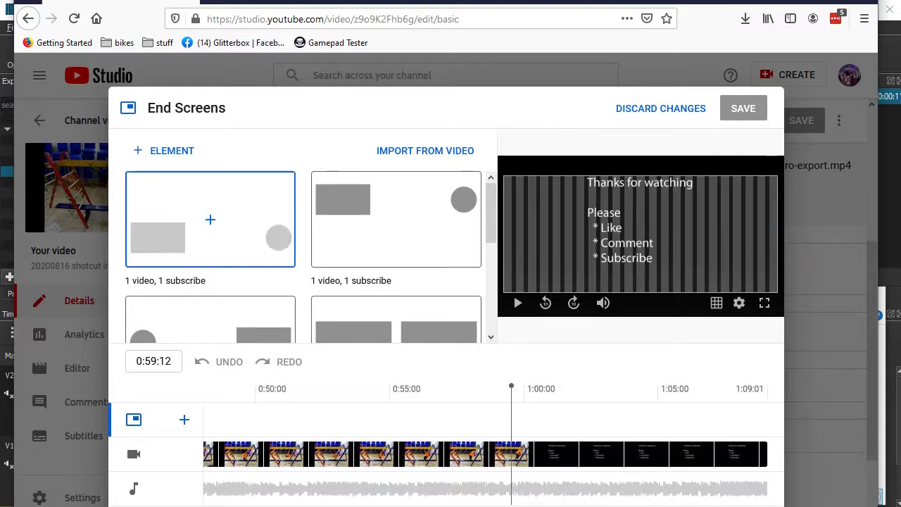
scroll(302, 257, "down", 3)
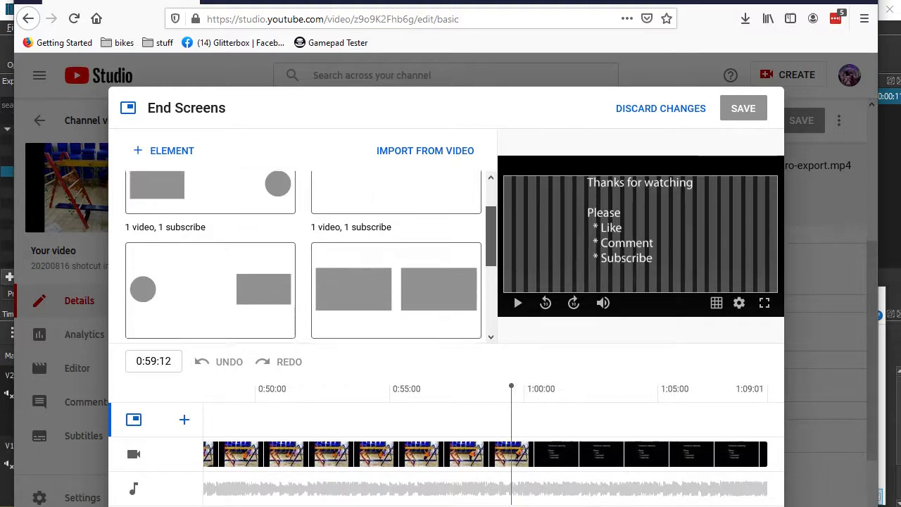
scroll(303, 257, "up", 4)
scroll(303, 257, "down", 2)
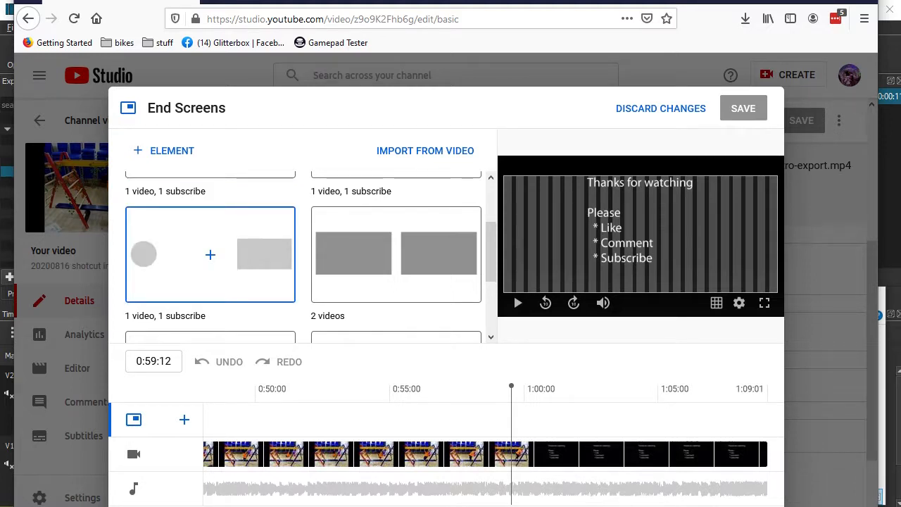
left_click(210, 254)
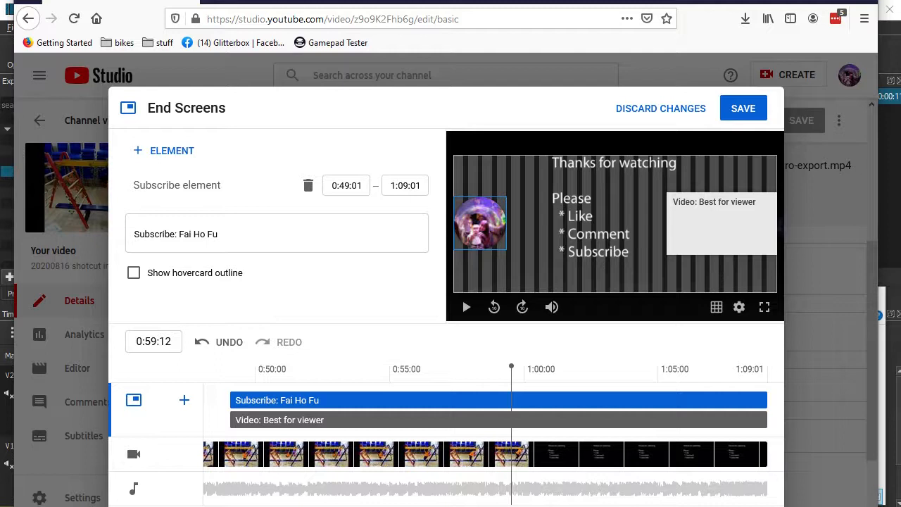
Compare the two end screen elements and set the subscribe element's start time to 1:00:00
left_click(279, 421)
left_click(278, 400)
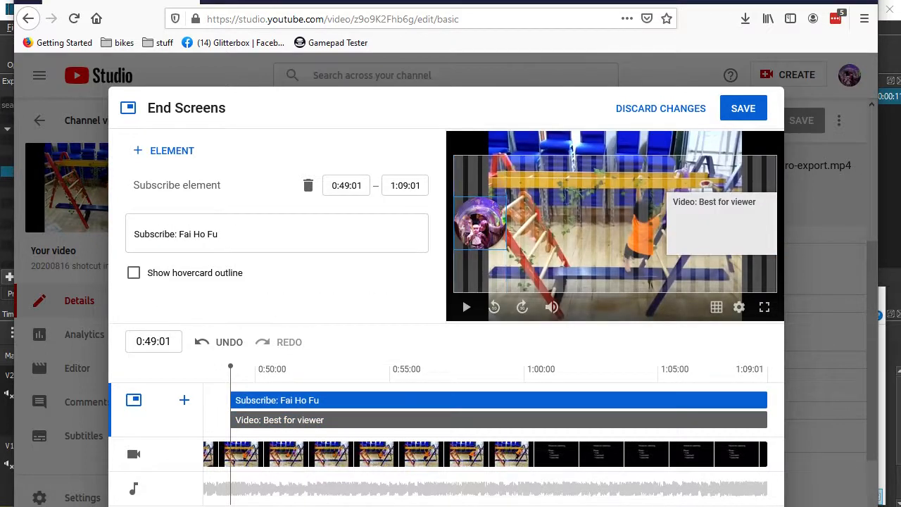
left_click(280, 420)
left_click(277, 401)
left_click_drag(232, 400, 517, 400)
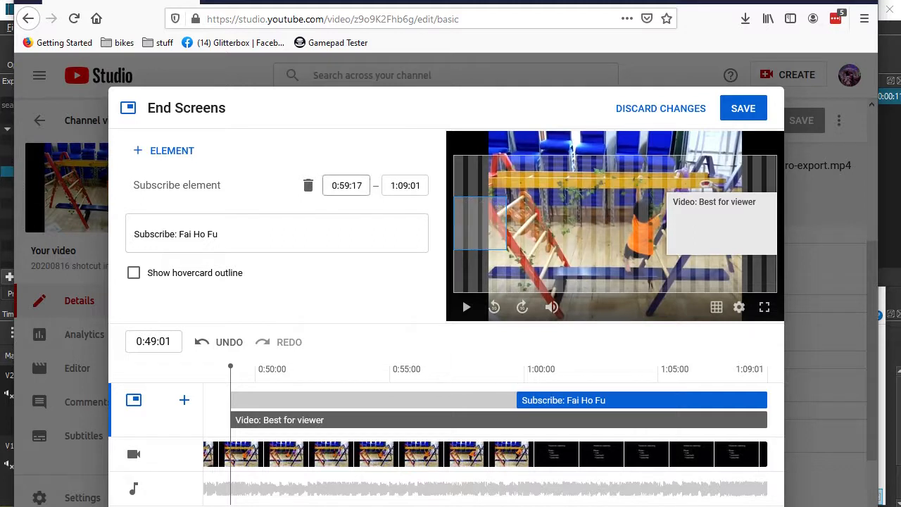
left_click(338, 185)
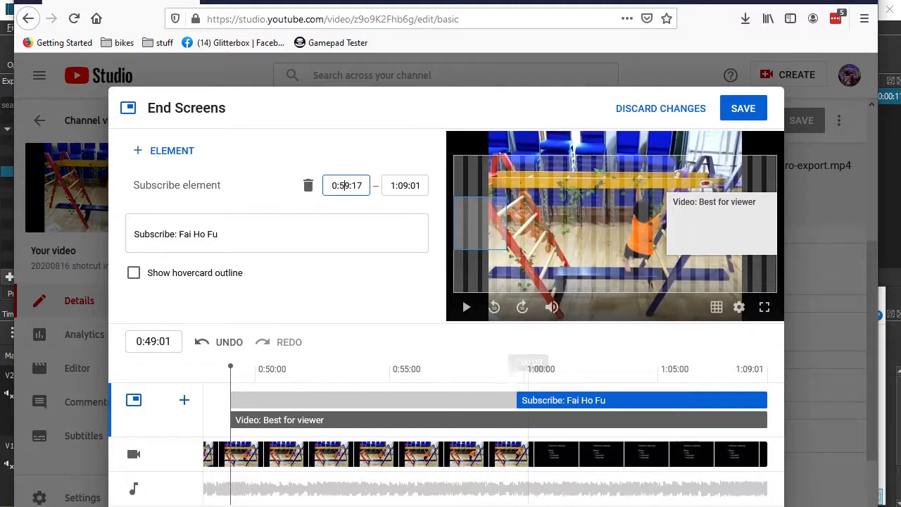
mouse_move(517, 400)
left_mouse_down()
mouse_move(505, 400)
mouse_move(524, 400)
left_mouse_up()
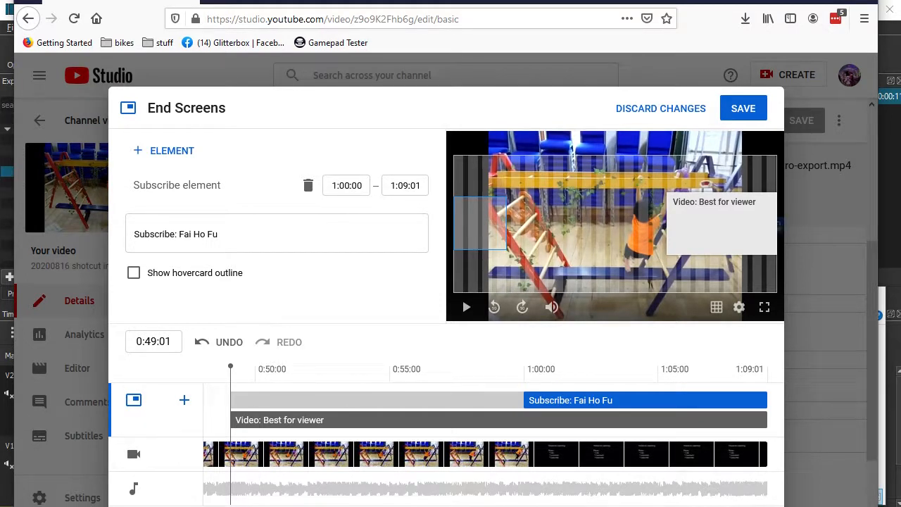
Set the video element's start time to 1:00:00 and preview both elements over the closing credits
left_click(480, 421)
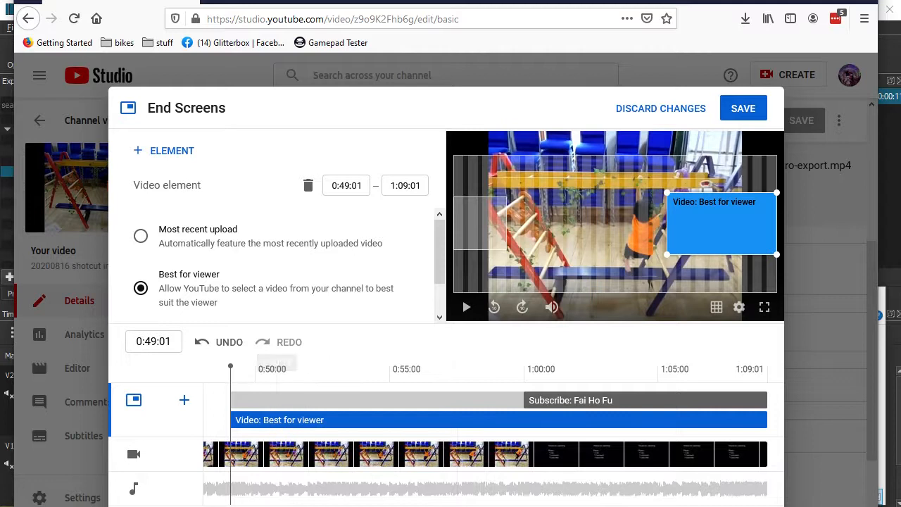
left_click_drag(232, 420, 524, 419)
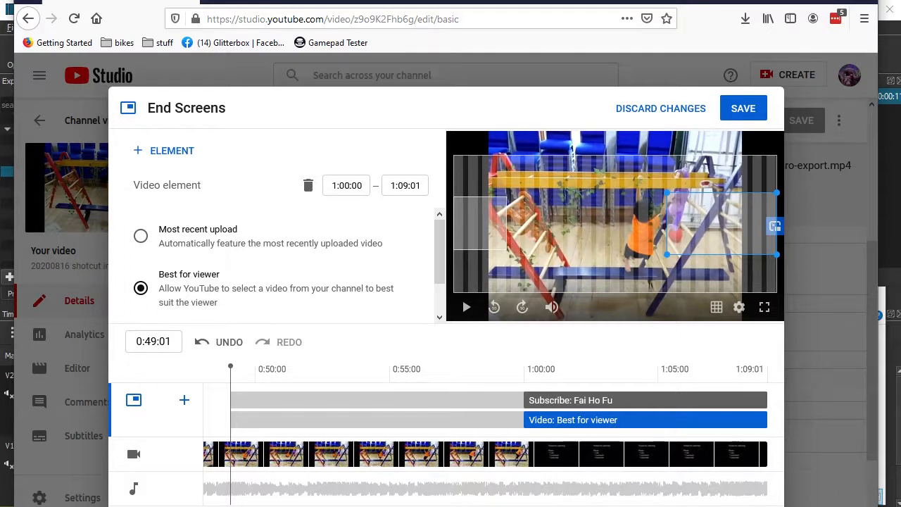
left_click(633, 400)
left_click(634, 420)
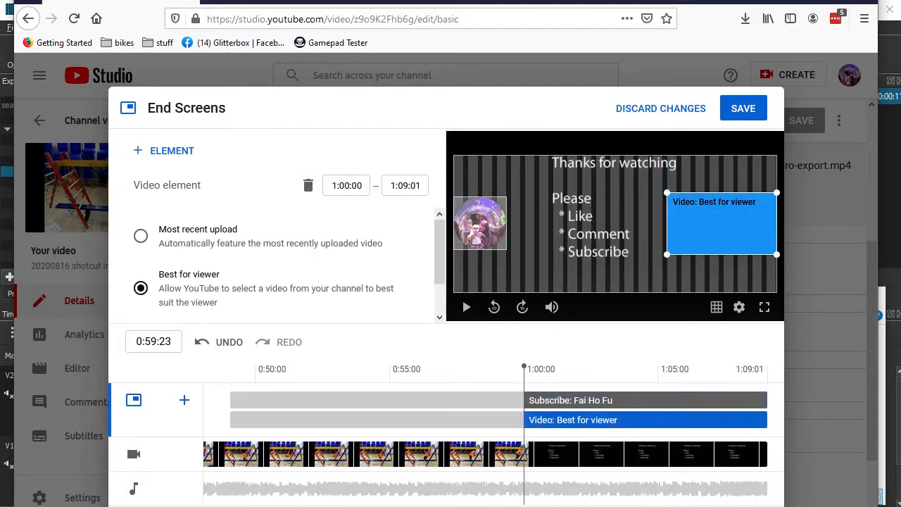
Make the end screen's video element feature the specific video 20200411 Warrington Golden Square
scroll(282, 264, "down", 2)
scroll(282, 265, "up", 2)
scroll(289, 263, "down", 1)
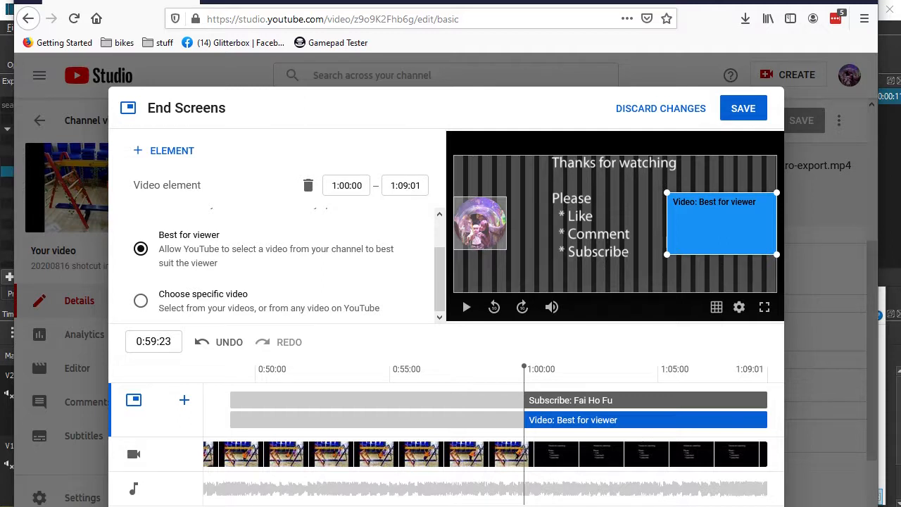
left_click(141, 301)
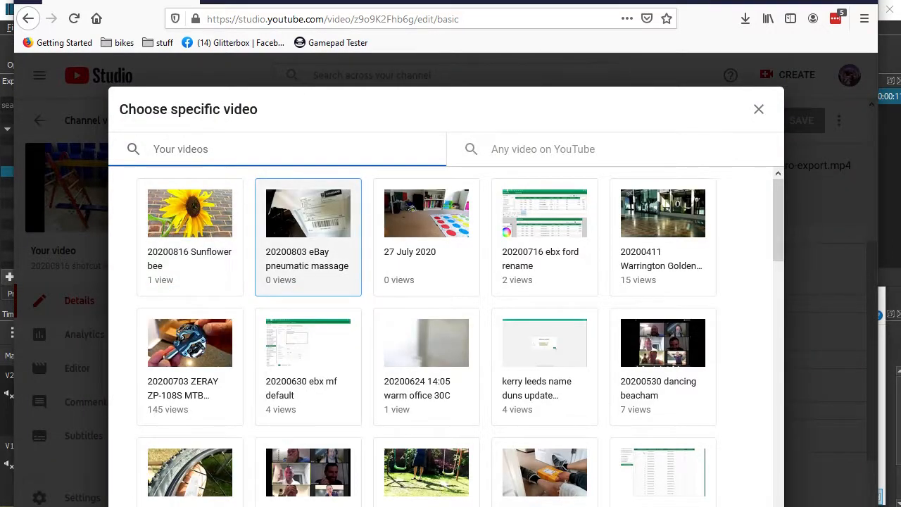
left_click(663, 226)
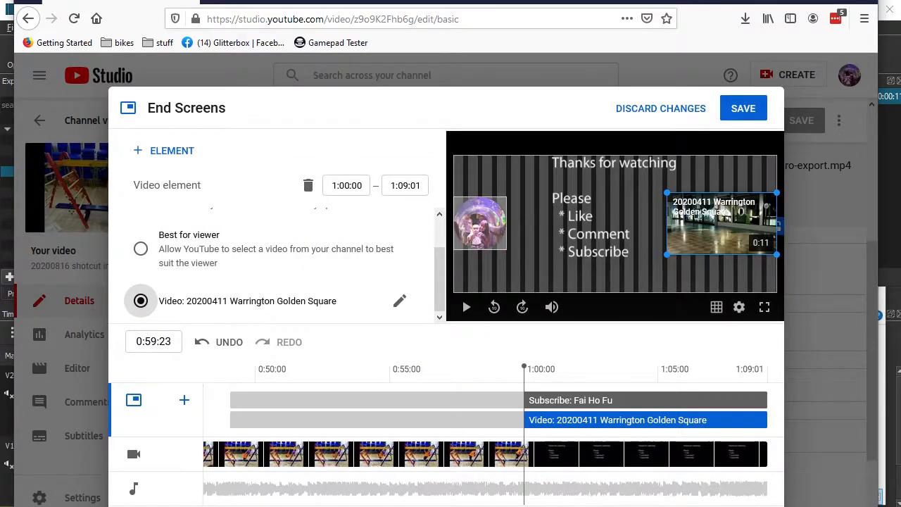
Preview the subscribe element's hovercard outline, hide it again, and move the element to the lower-left corner of the video frame
left_click(480, 224)
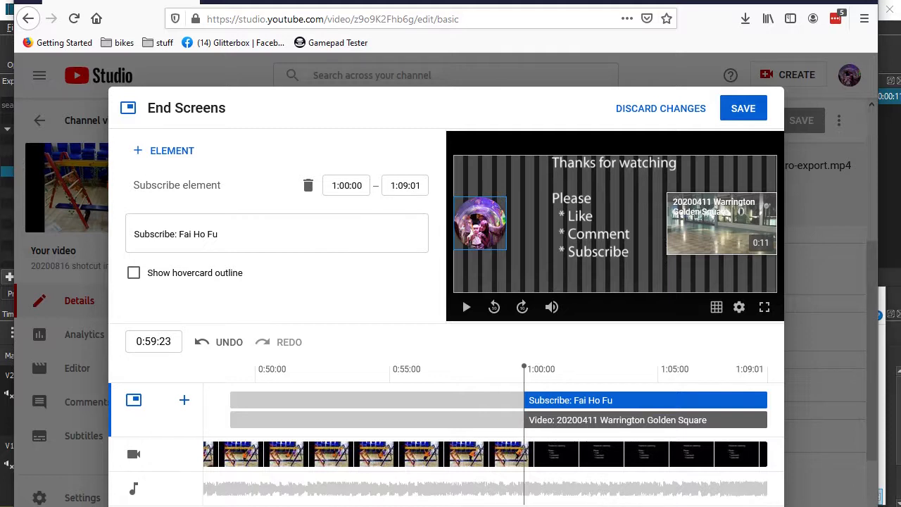
left_click(133, 273)
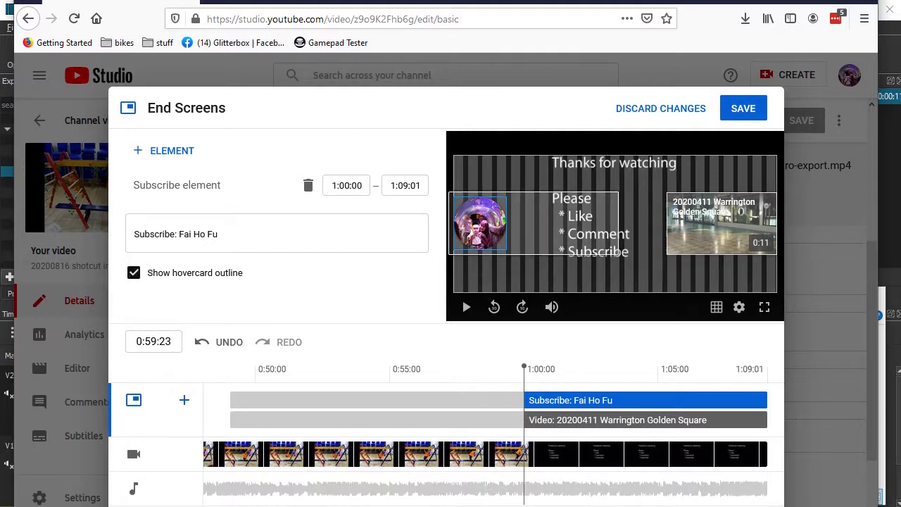
left_click(133, 272)
left_click_drag(480, 224, 480, 266)
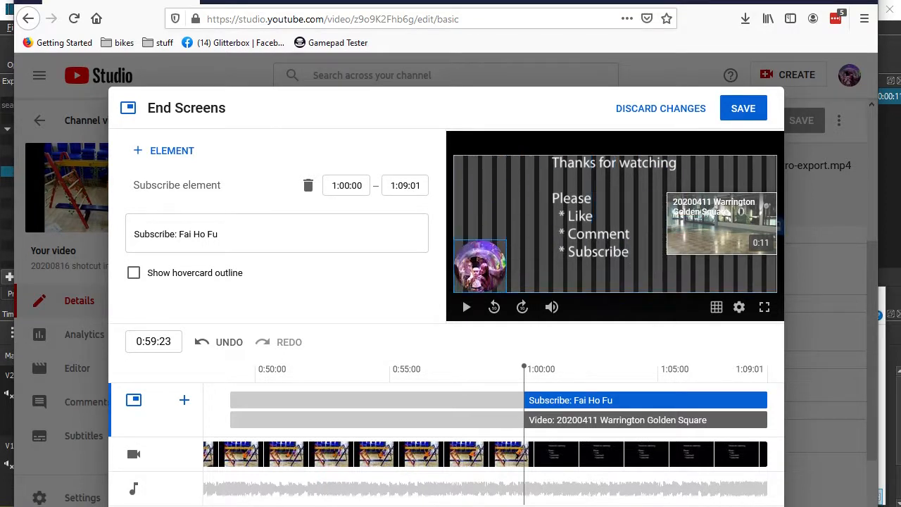
Move the end screen's video element to the lower-right corner of the video frame and save the end screen
left_click_drag(722, 218, 721, 256)
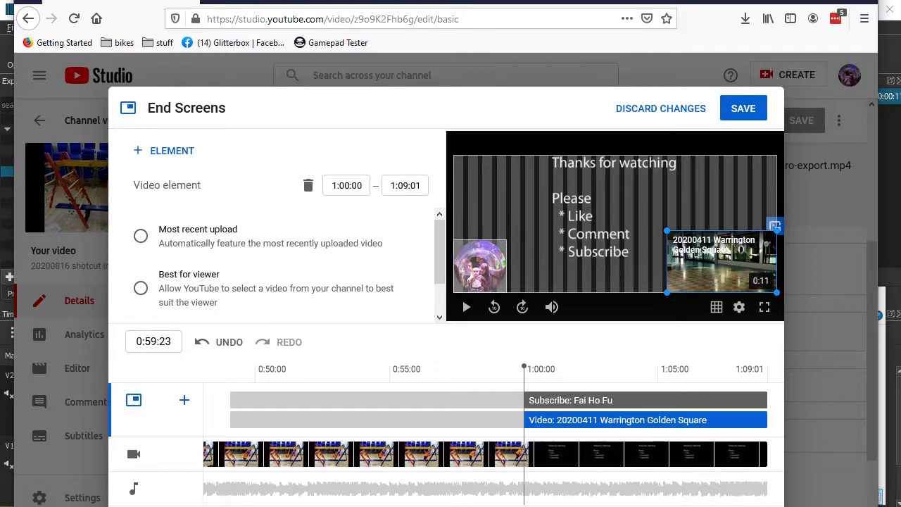
left_click(744, 109)
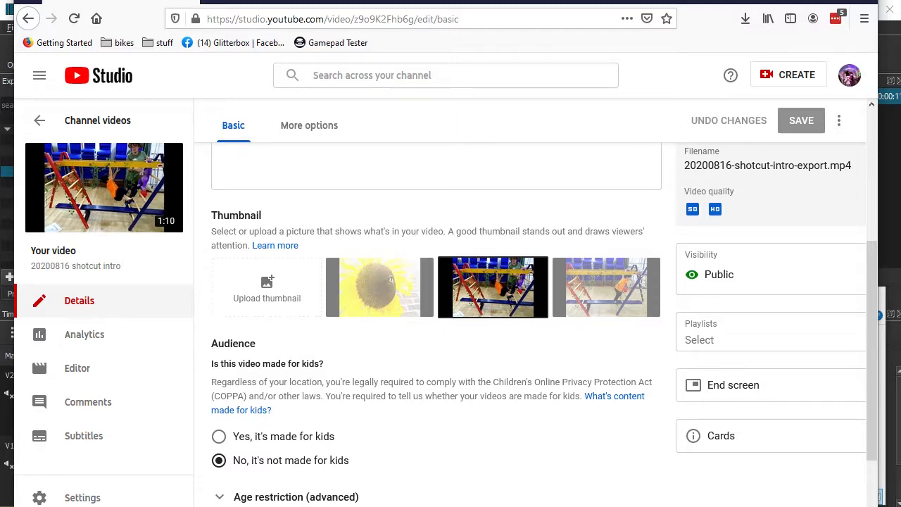
Switch to File Explorer and locate the thumbnail picture IMG_20200816_105844_302.jpg in the 20200816-shotcut-intro folder
key("alt+Tab")
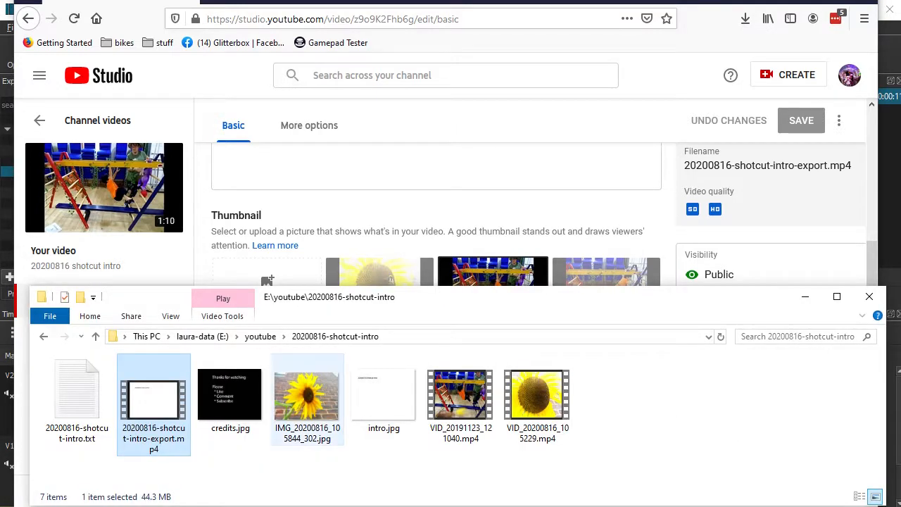
left_click(307, 399)
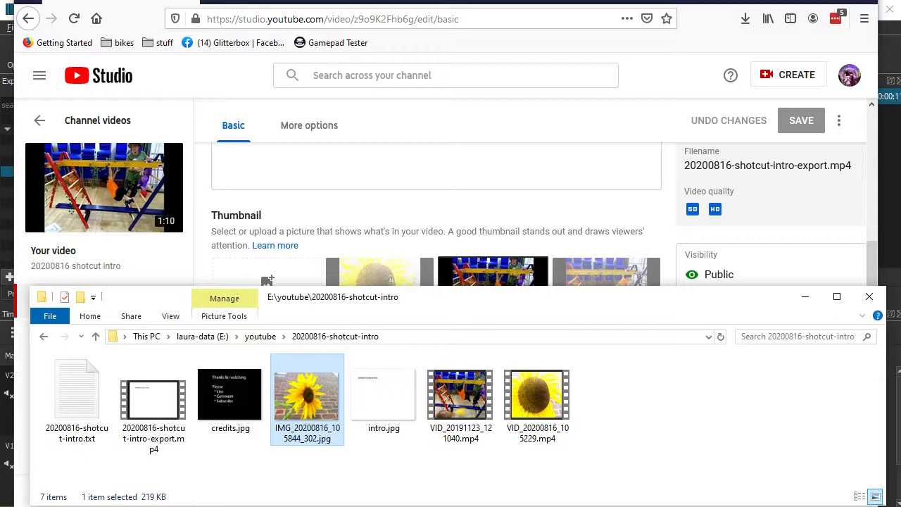
left_click_drag(437, 297, 451, 378)
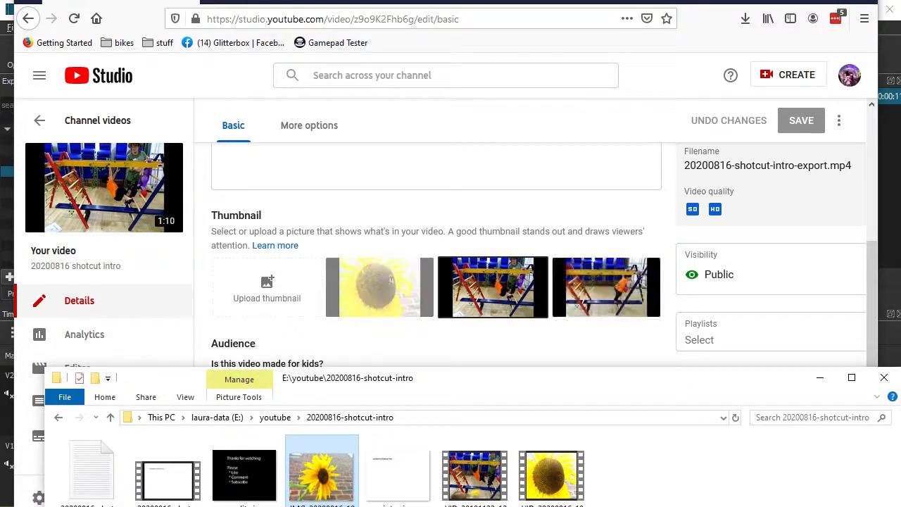
left_click(267, 289)
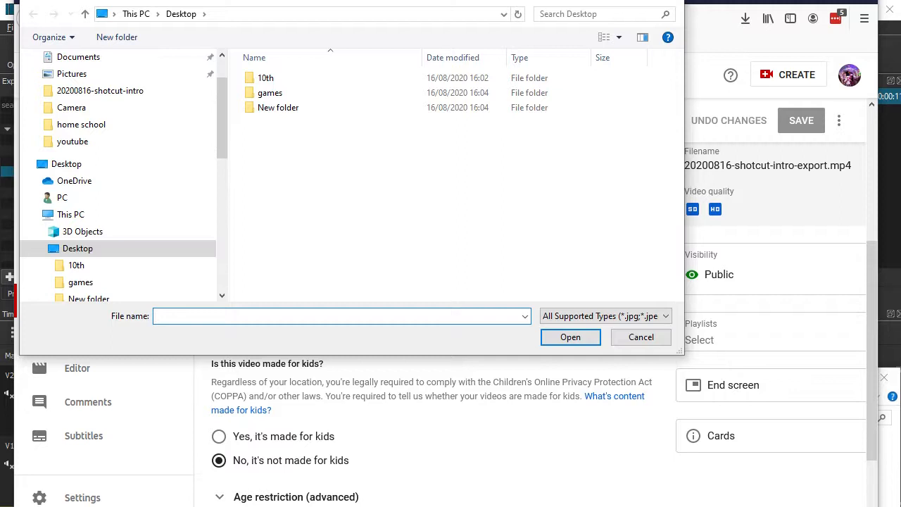
left_click(641, 337)
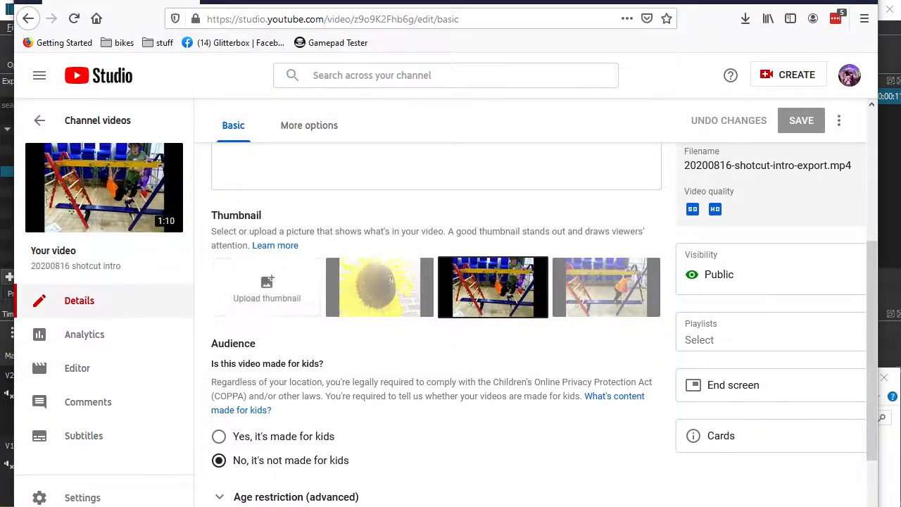
Try to upload IMG_20200816_105844_302.jpg from E:\youtube\20200816-shotcut-intro as the custom thumbnail and save the video details
left_click(267, 289)
scroll(126, 210, "down", 6)
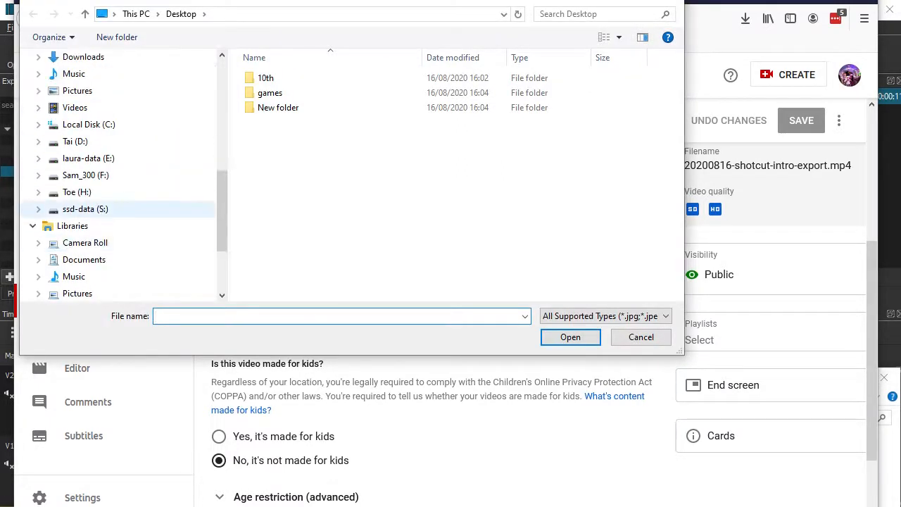
left_click(38, 158)
scroll(44, 175, "down", 2)
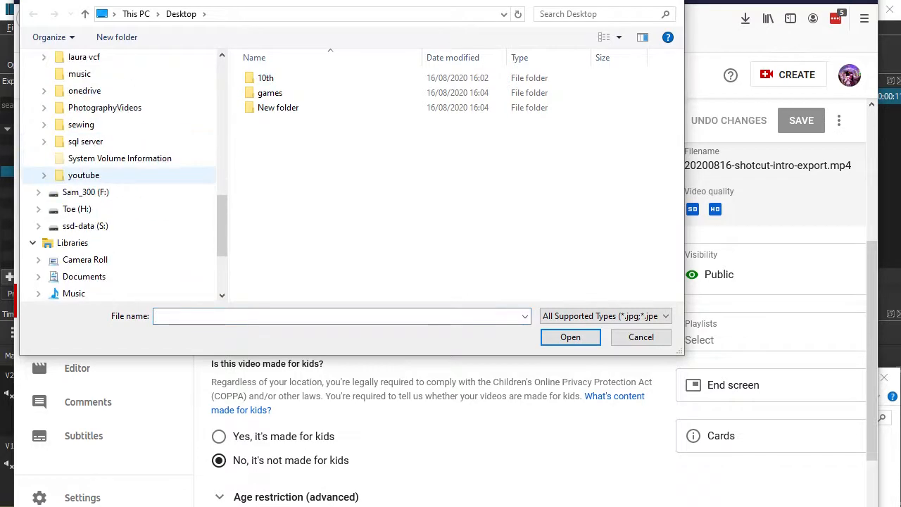
left_click(78, 175)
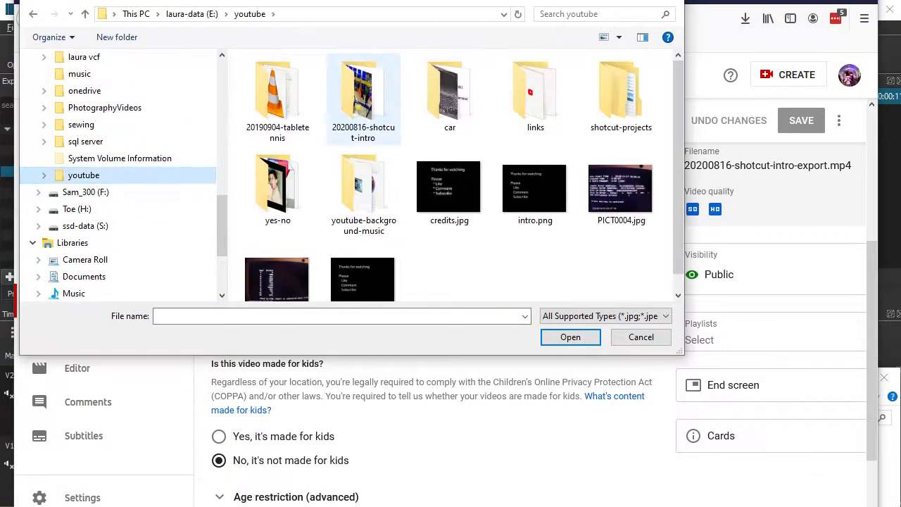
double_click(363, 95)
left_click(366, 95)
left_click(571, 337)
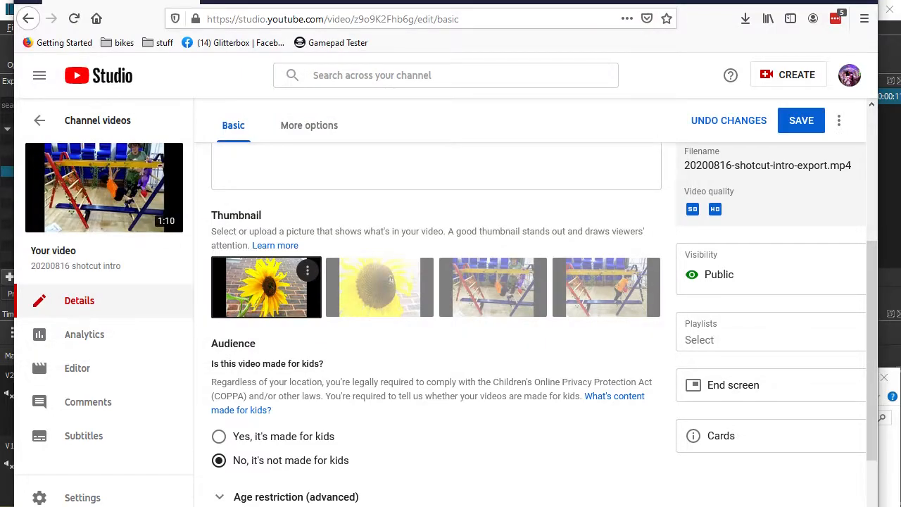
left_click(796, 122)
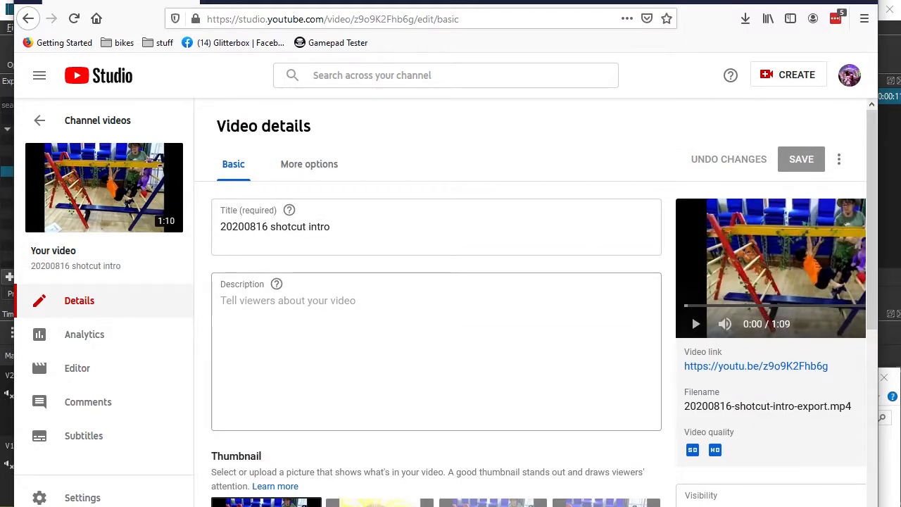
Select the suggested close-up sunflower frame as the video's thumbnail and save the details
scroll(391, 393, "down", 5)
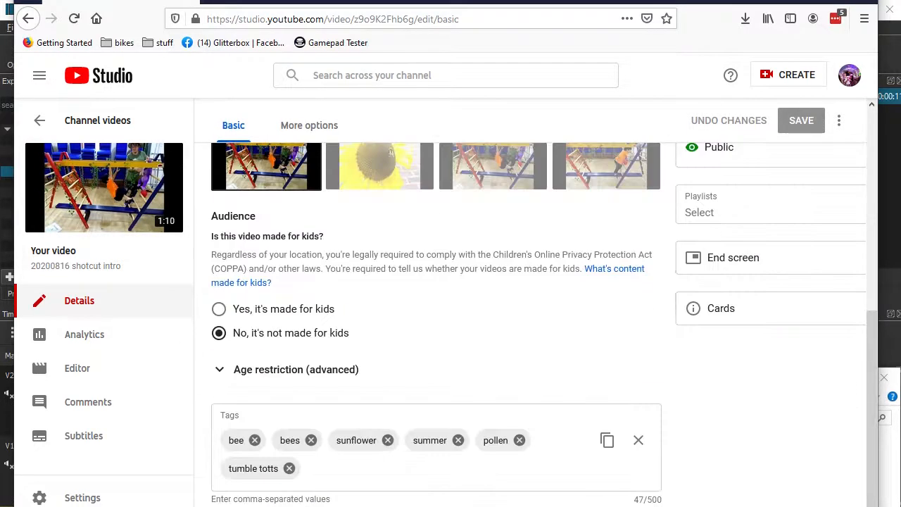
scroll(391, 393, "up", 3)
left_click(391, 395)
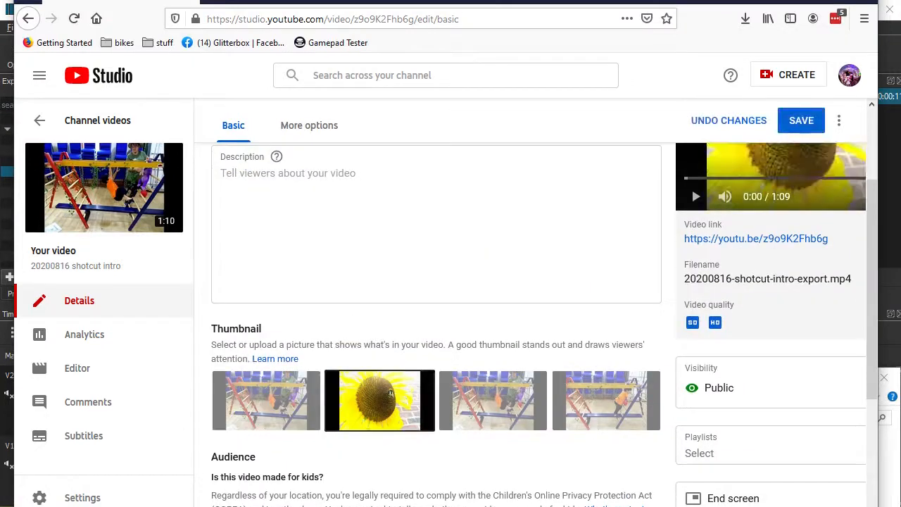
scroll(384, 393, "up", 2)
scroll(384, 393, "down", 3)
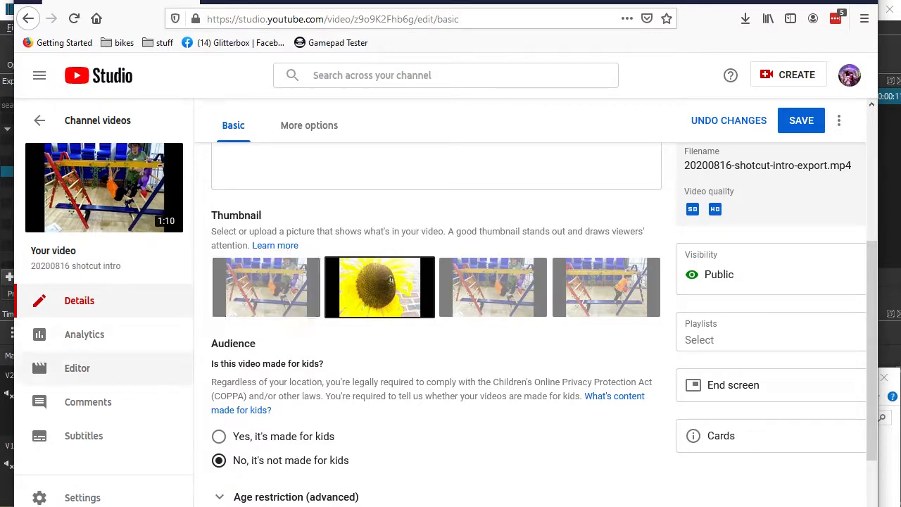
scroll(437, 317, "down", 3)
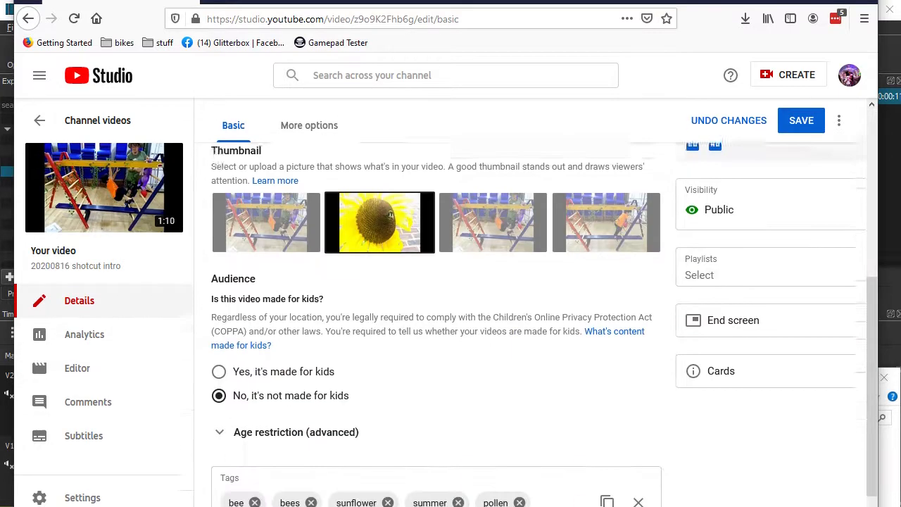
scroll(691, 233, "up", 4)
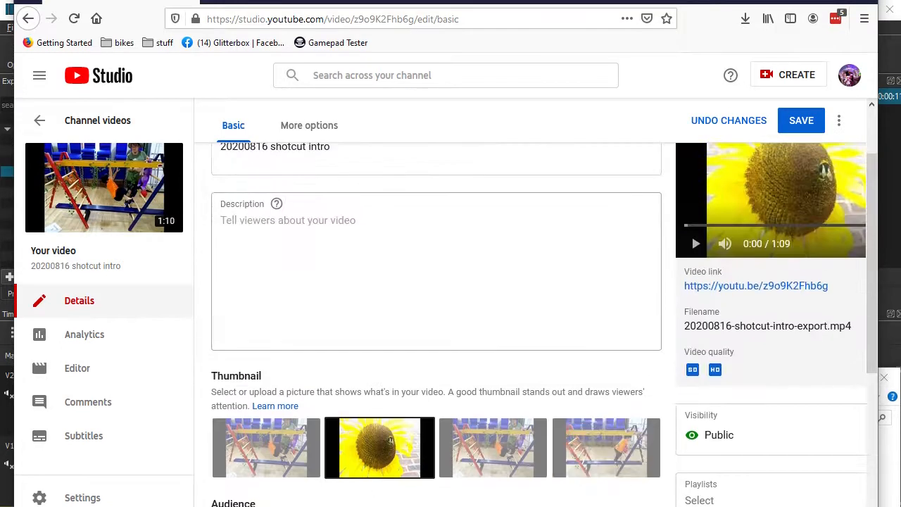
scroll(437, 317, "down", 4)
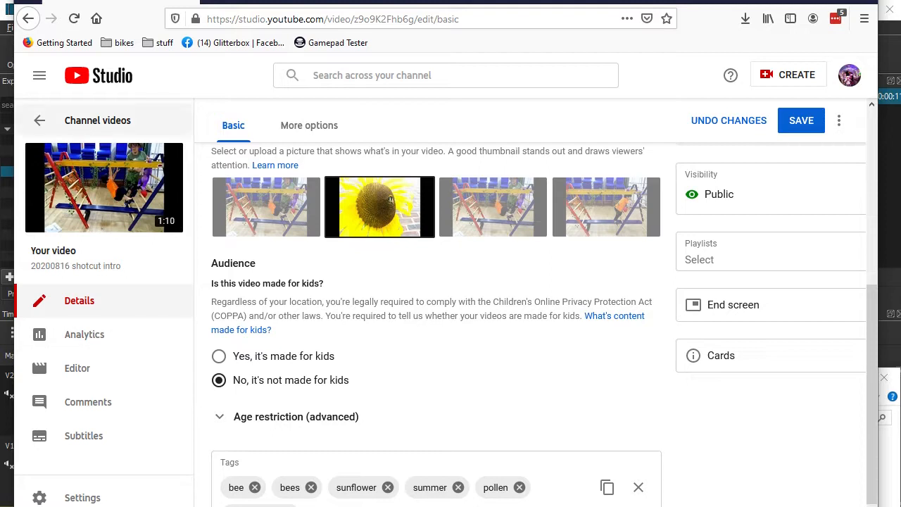
left_click(40, 121)
key("Return")
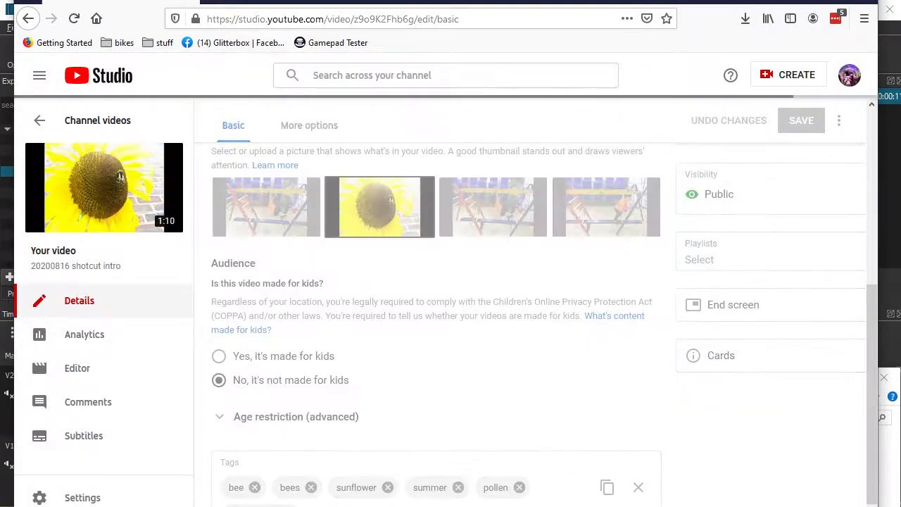
Try again to upload IMG_20200816_105844_302.jpg as the custom thumbnail and save
left_click(267, 209)
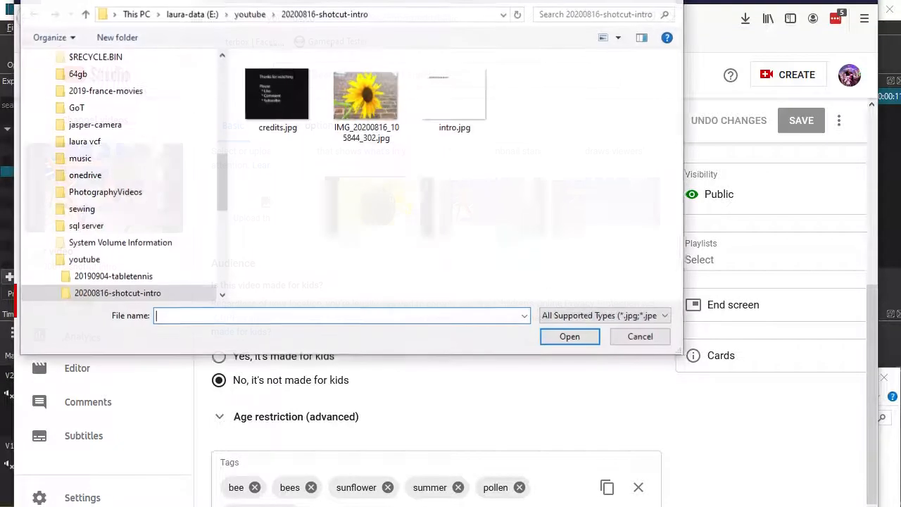
left_click(366, 99)
key("Return")
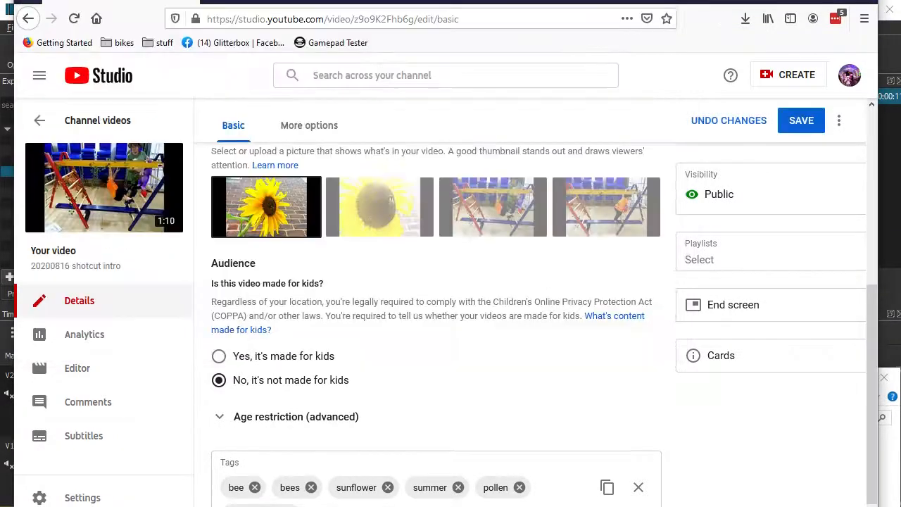
left_click(801, 122)
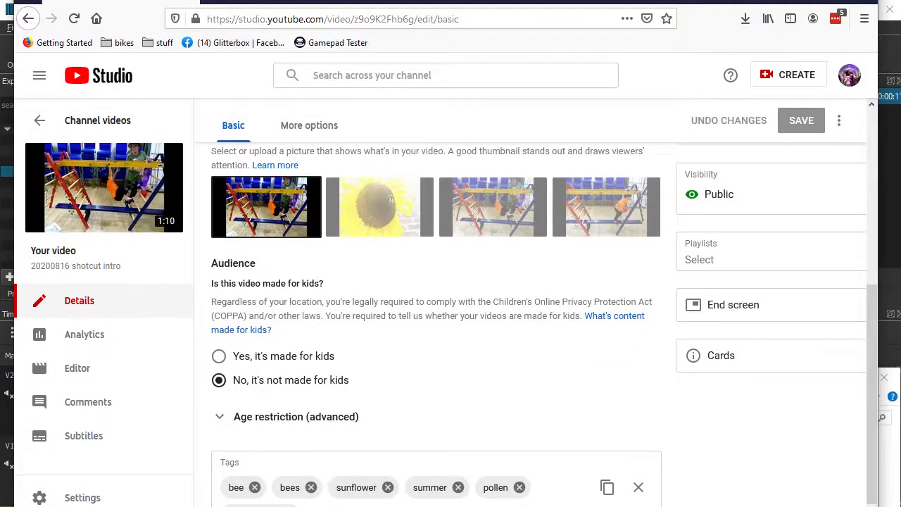
Return to the channel's video list and reopen the details of the 20200816 shotcut intro video
scroll(436, 317, "down", 1)
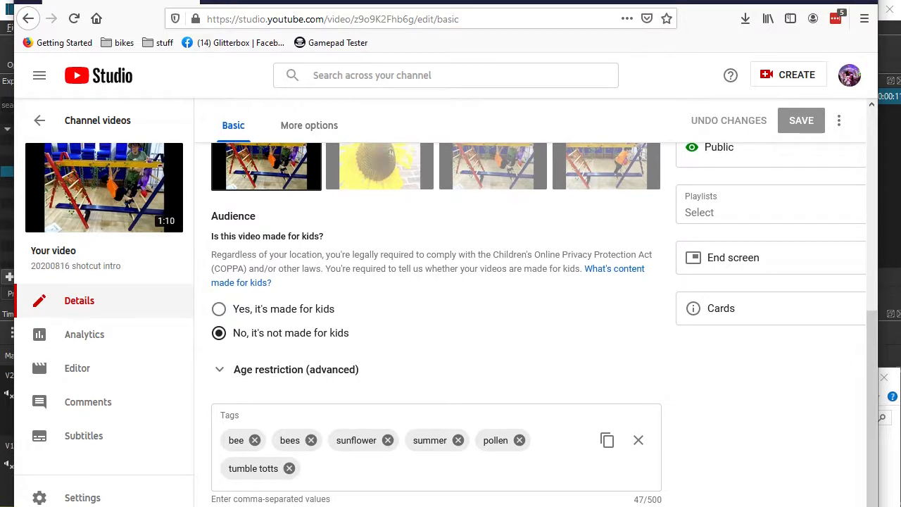
scroll(437, 240, "up", 5)
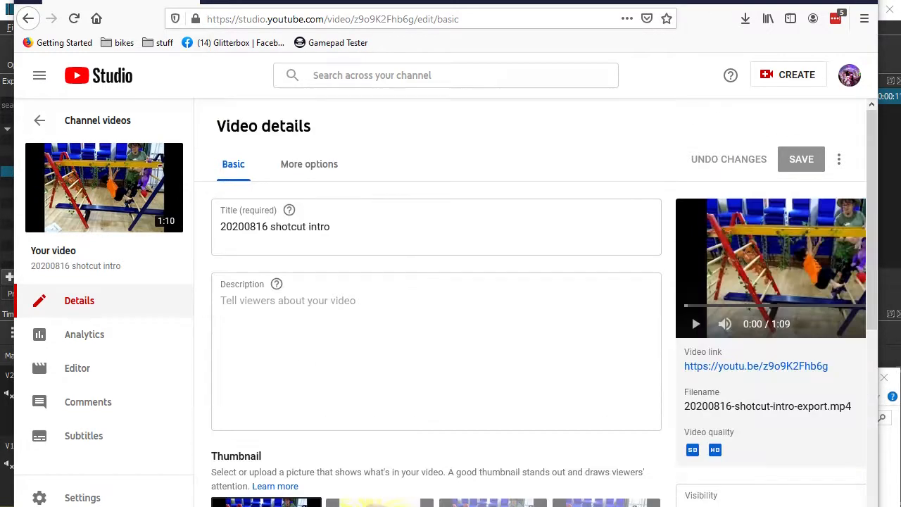
left_click(98, 121)
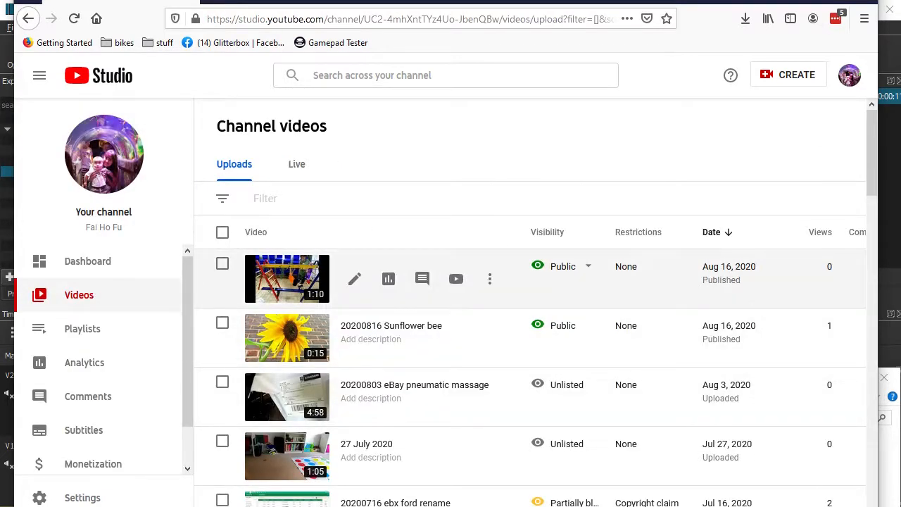
left_click(354, 279)
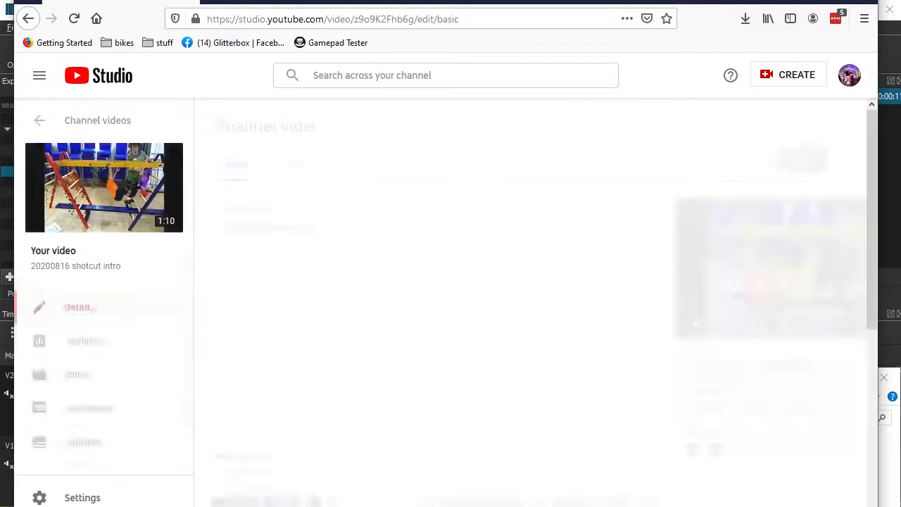
Try the other thumbnail choices, set the suggested close-up sunflower frame as the thumbnail, and save the changes
scroll(296, 281, "down", 3)
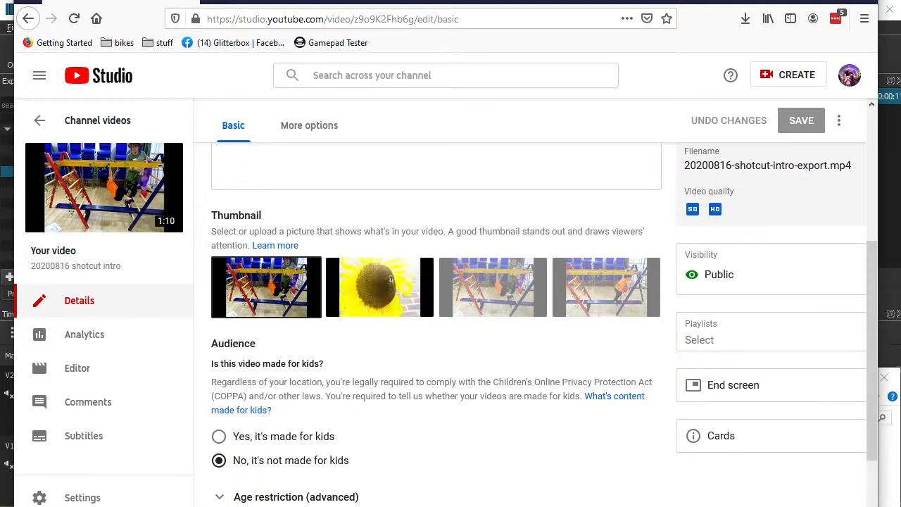
left_click(390, 279)
left_click(272, 287)
left_click(380, 287)
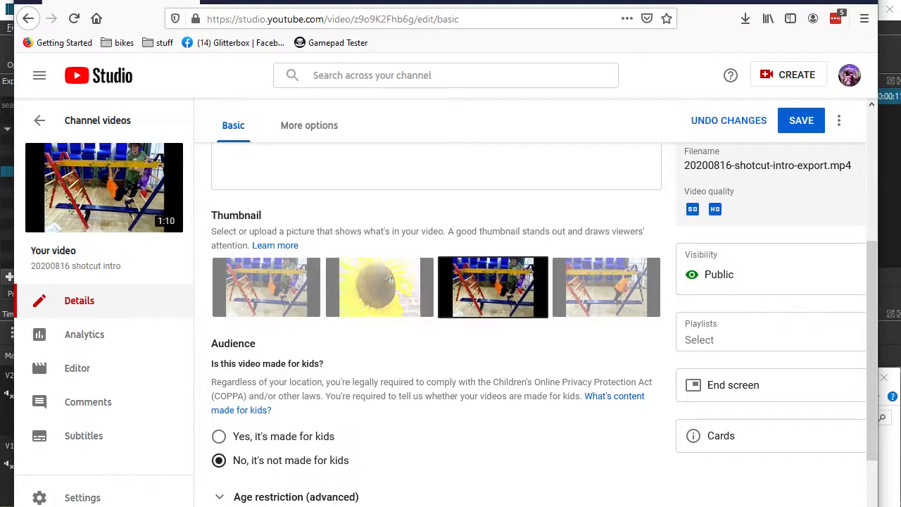
scroll(493, 287, "down", 3)
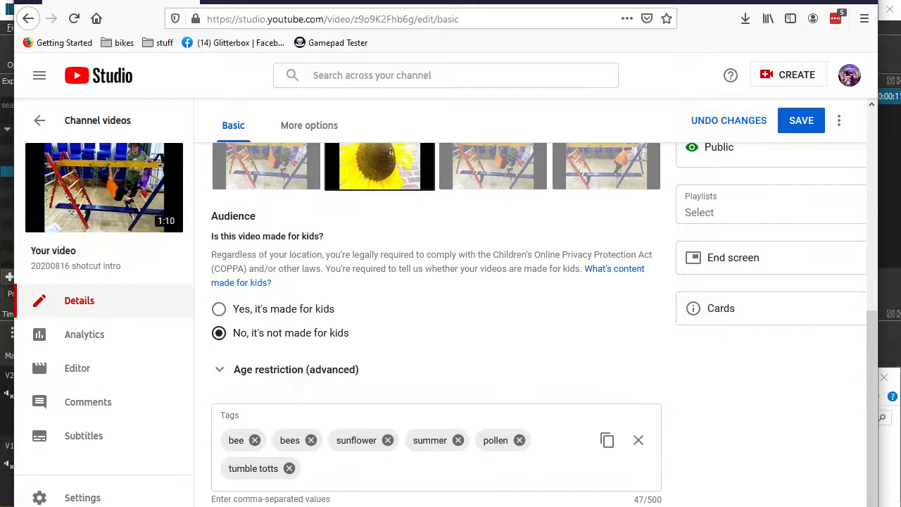
scroll(691, 186, "up", 5)
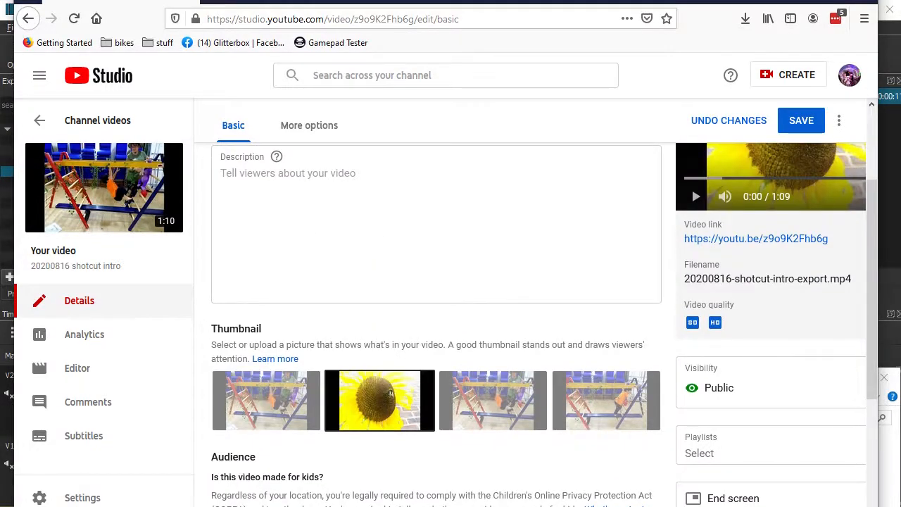
left_click(801, 120)
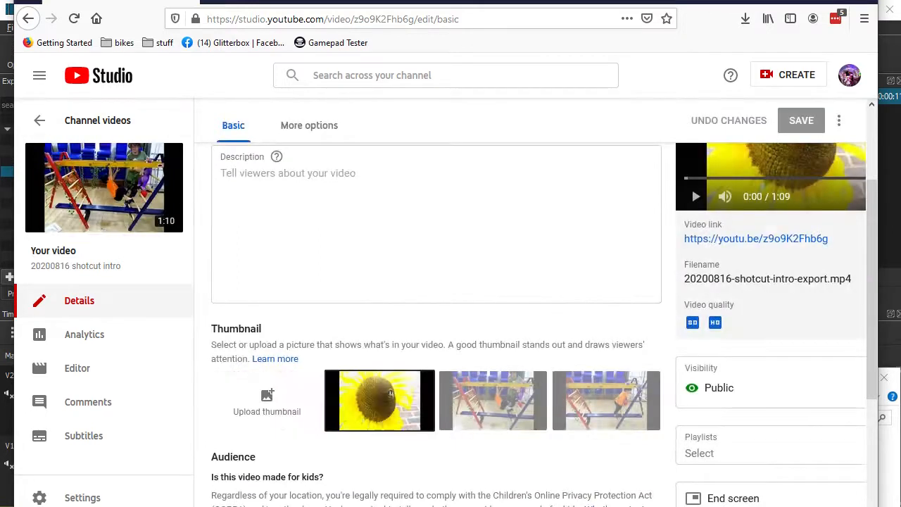
Upload the sunflower picture IMG_20200816_105844_302.jpg as the custom thumbnail once more and save the details
left_click(267, 401)
left_click(366, 98)
left_click(570, 336)
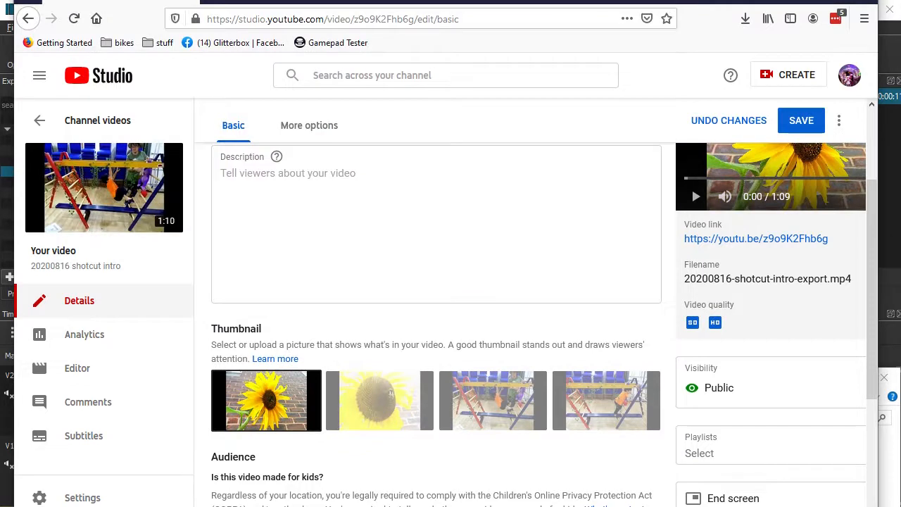
left_click(801, 120)
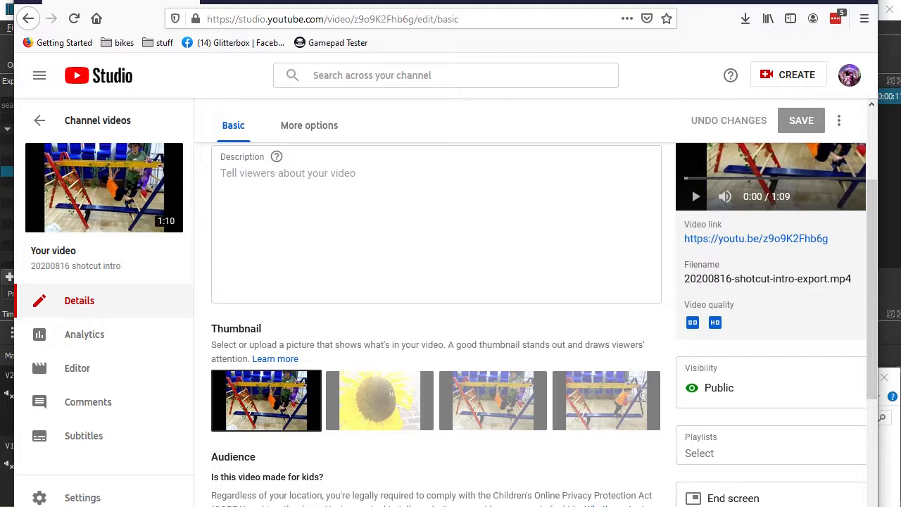
Select the suggested close-up sunflower thumbnail, and duplicate IMG_20200816_105844_302.jpg in the 20200816-shotcut-intro folder
left_click(391, 394)
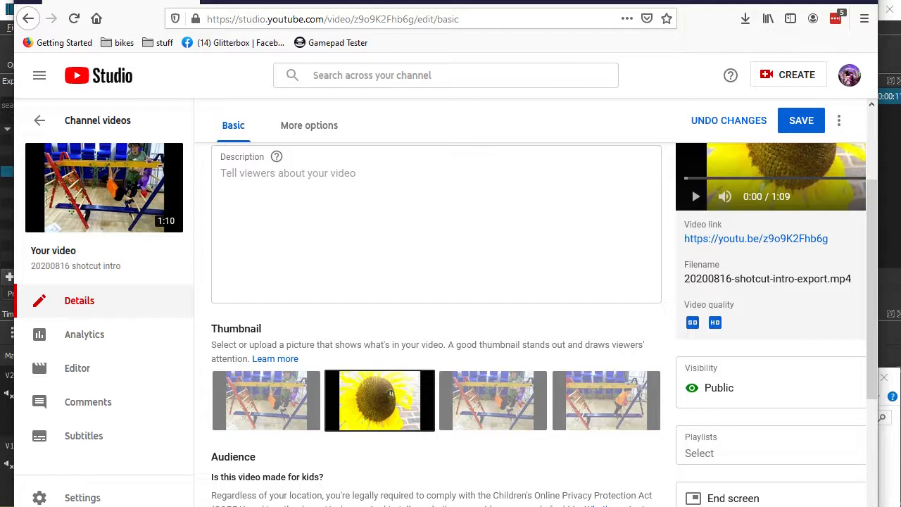
key("alt+Tab")
left_click_drag(493, 378, 502, 234)
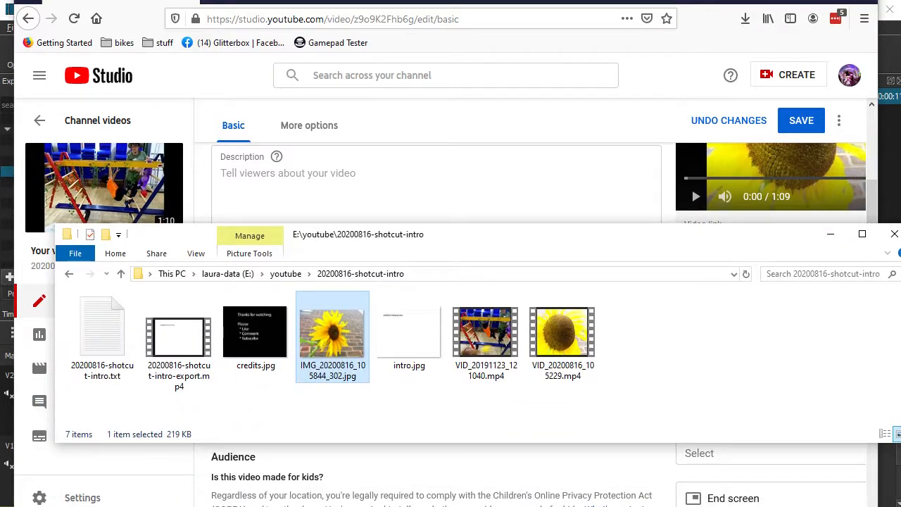
key("ctrl+c")
key("ctrl+v")
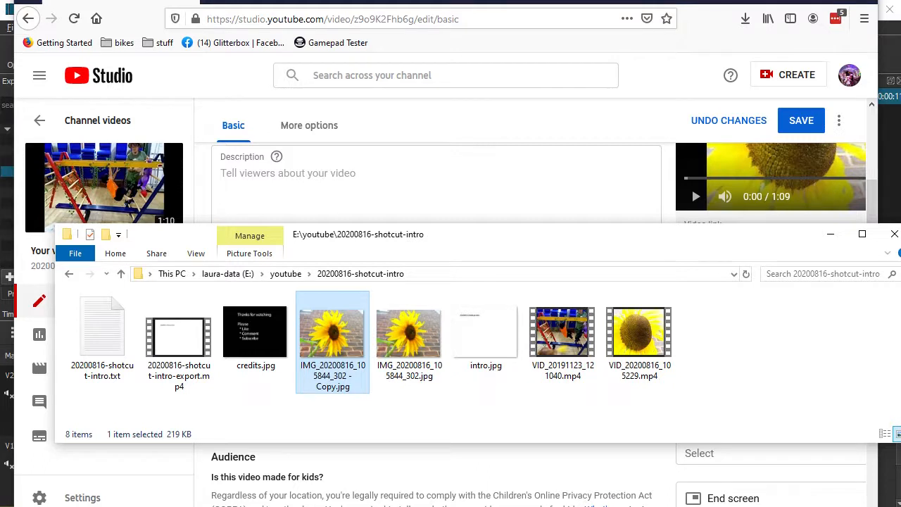
Open the copied sunflower picture in paint.net and resize it to a height of 720 pixels, maintaining the aspect ratio
right_click(335, 343)
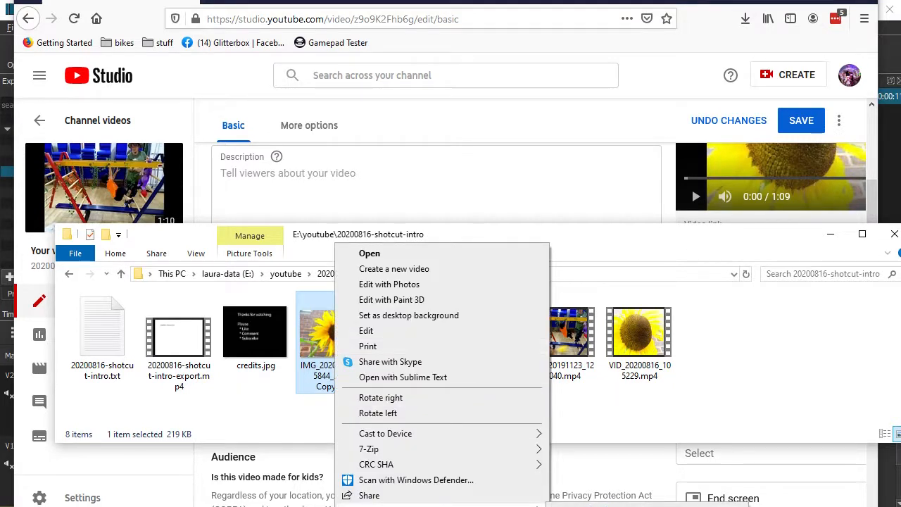
key("Escape")
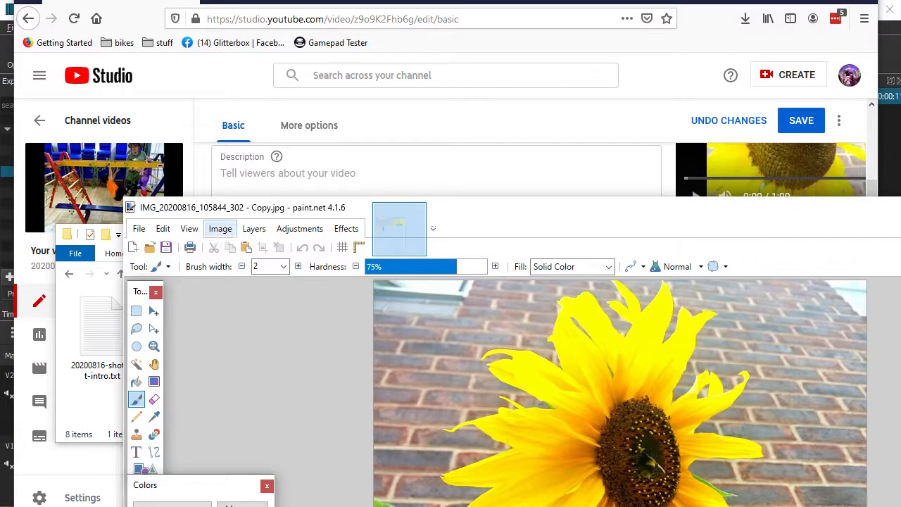
left_click(219, 228)
left_click(242, 263)
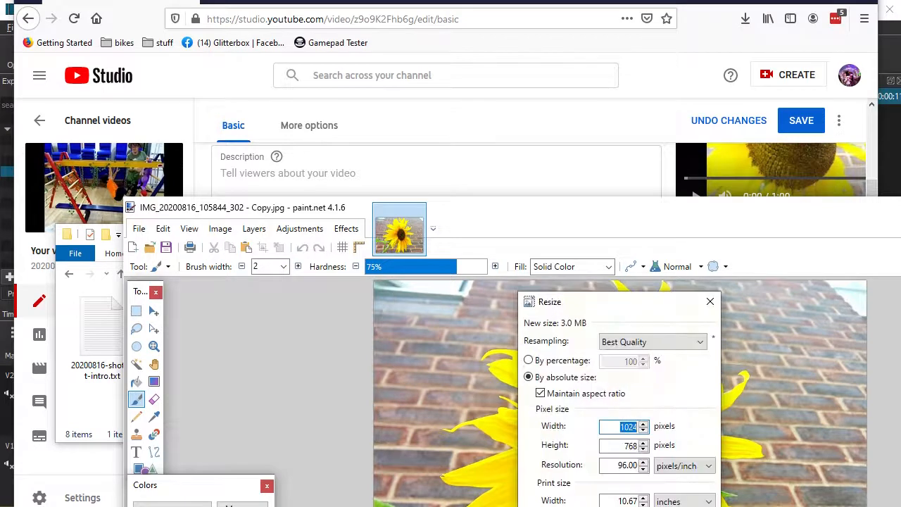
key("Down")
key("Down")
key("Down")
key("Down")
key("Down")
key("Down")
double_click(624, 427)
type("1280")
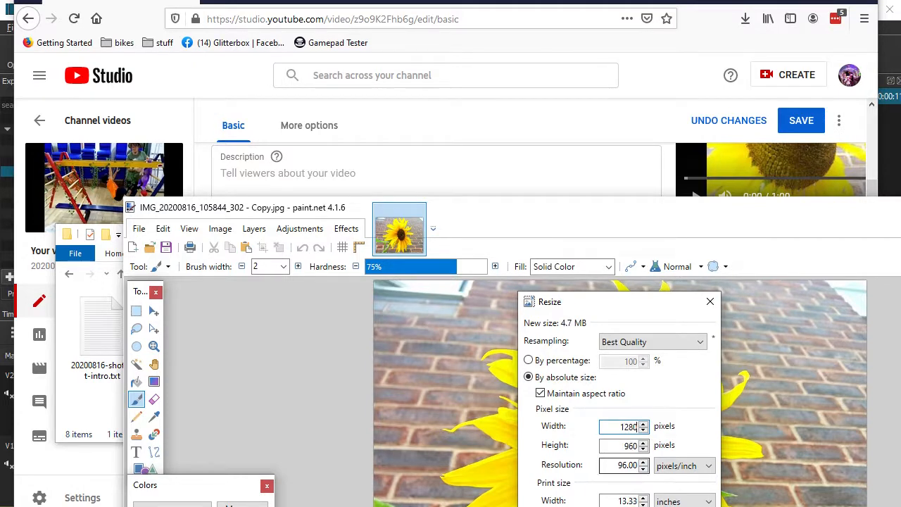
key("Tab")
type("720")
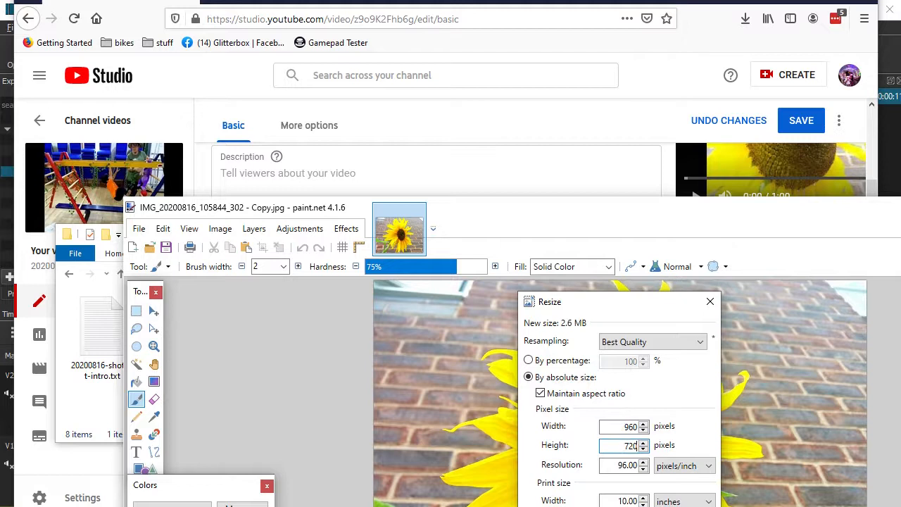
key("Return")
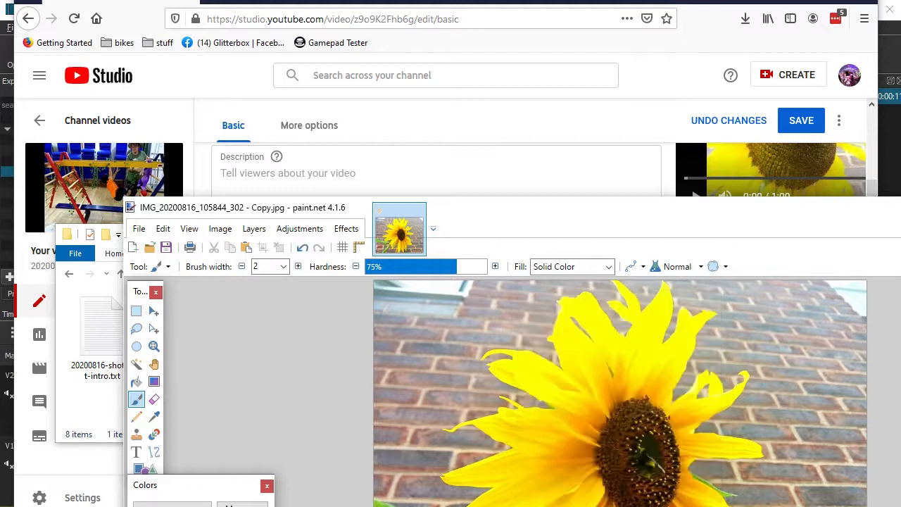
Save the resized sunflower copy as a JPG and close it
key("ctrl+w")
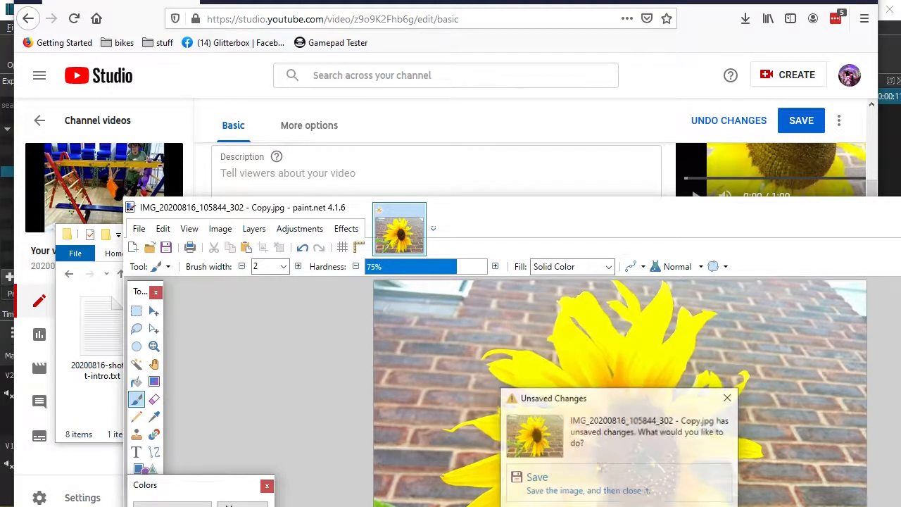
key("Return")
key("Return")
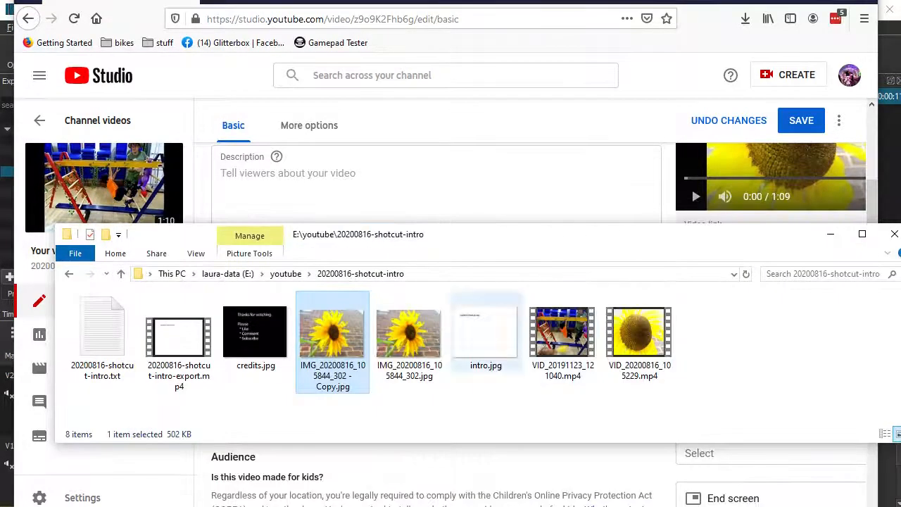
Switch to YouTube Studio and go back to the channel's video list, discarding the unsaved thumbnail change
left_click(692, 186)
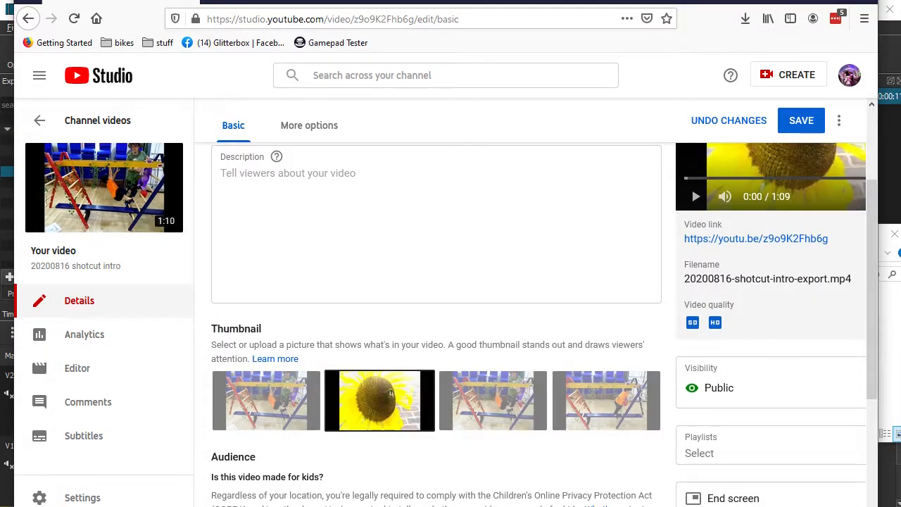
key("alt+Left")
key("Return")
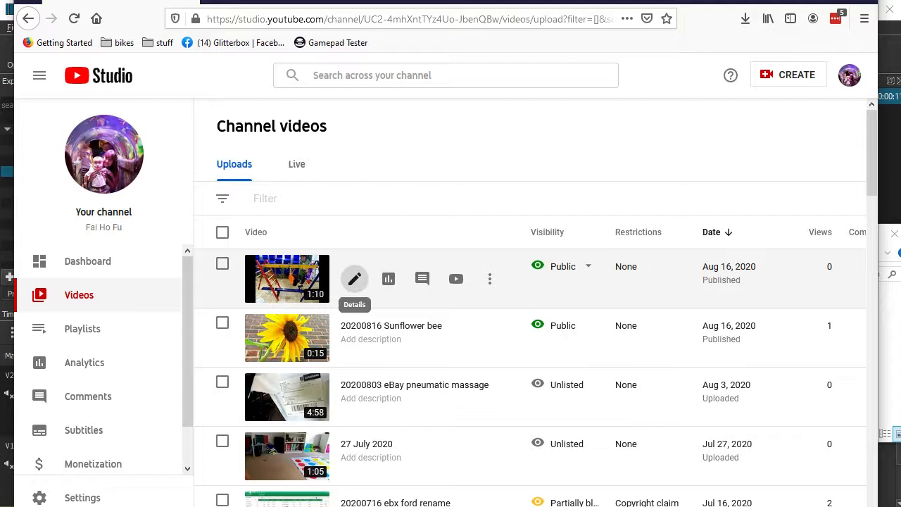
Reopen the details of the 20200816 shotcut intro video, choose the suggested close-up sunflower frame as thumbnail, and save
left_click(354, 279)
scroll(437, 317, "down", 4)
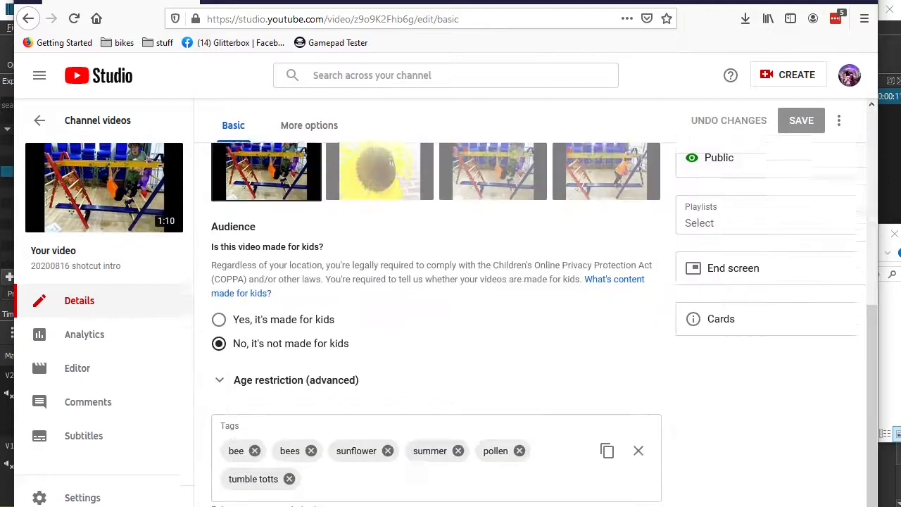
left_click(379, 240)
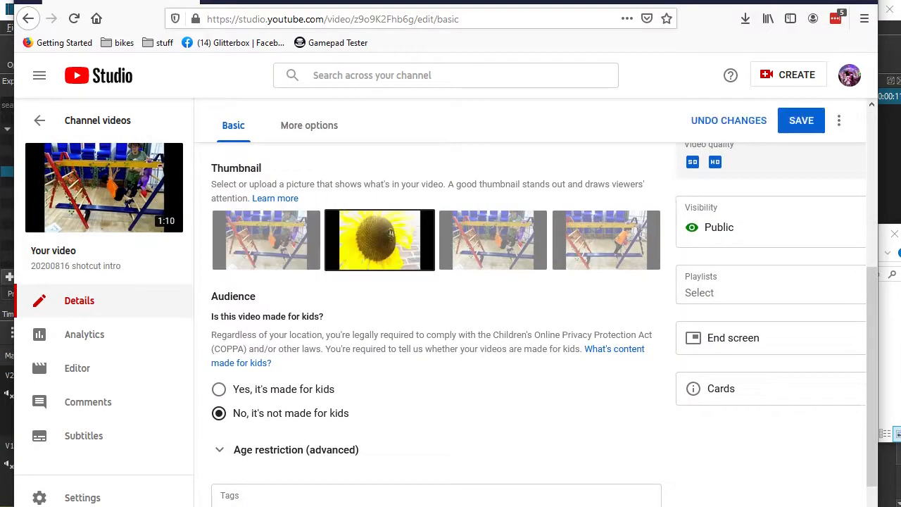
left_click(801, 123)
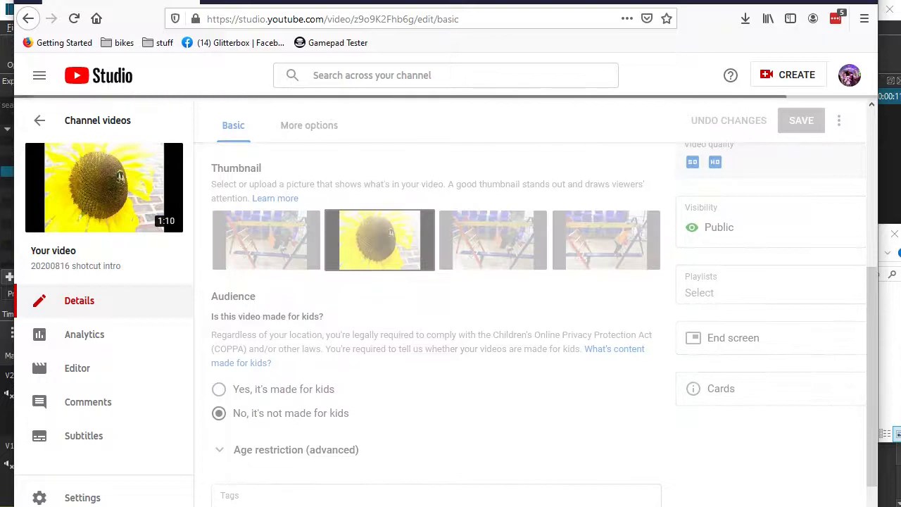
Try to replace the custom thumbnail with the resized sunflower picture and save the details
left_click(267, 239)
left_click(366, 104)
left_click(571, 338)
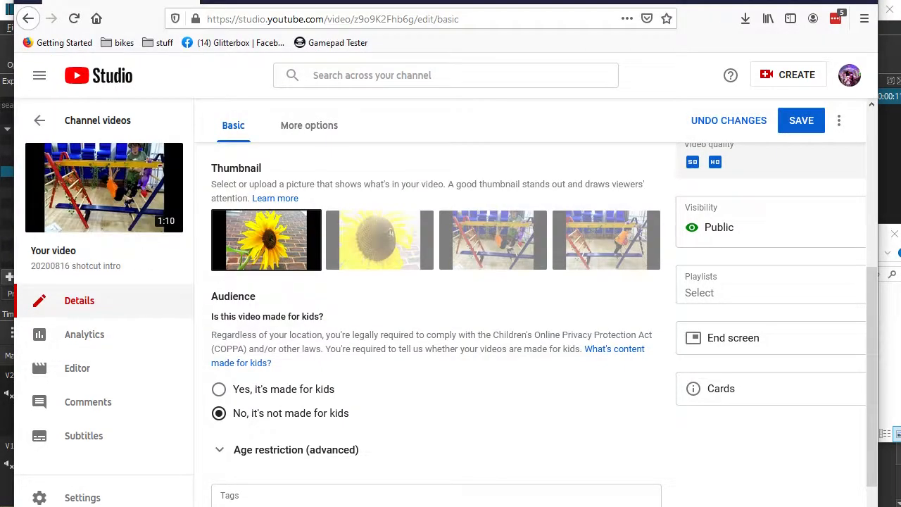
left_click(805, 121)
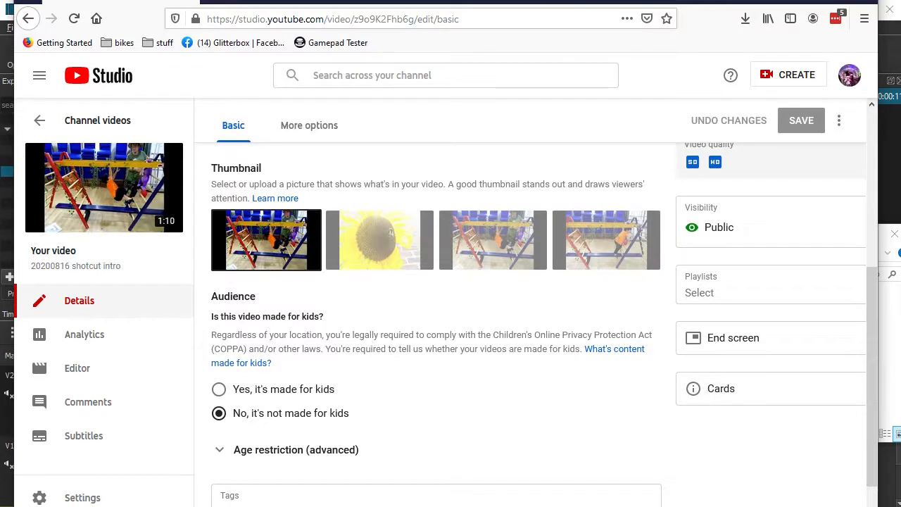
Set the suggested close-up sunflower frame as the video's thumbnail again and save the changes
left_click(380, 241)
scroll(379, 241, "up", 3)
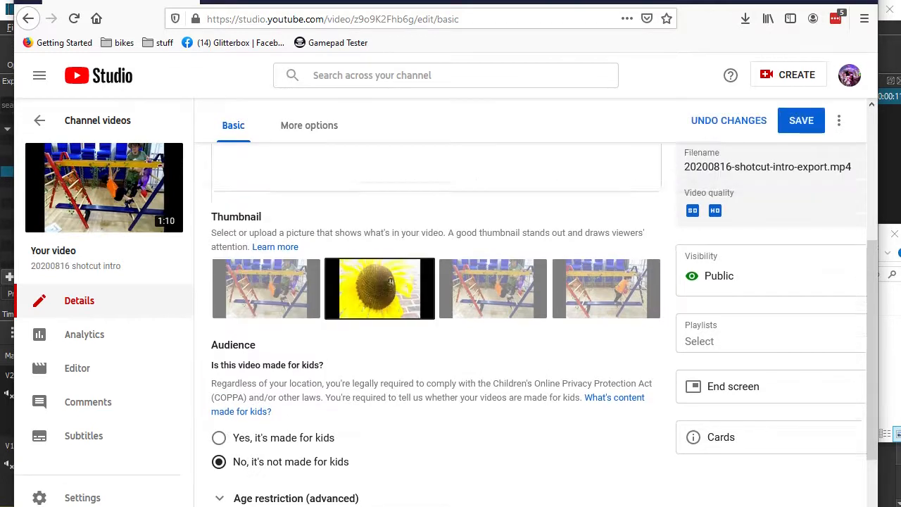
left_click(801, 120)
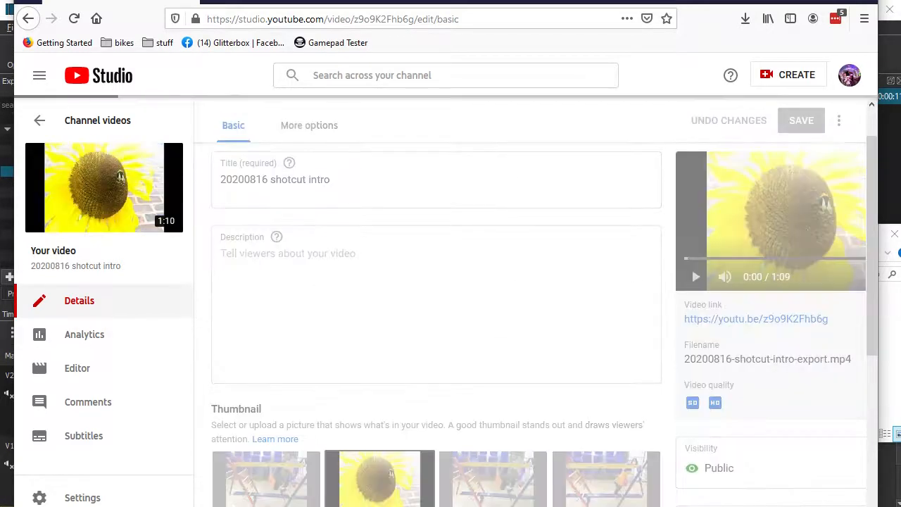